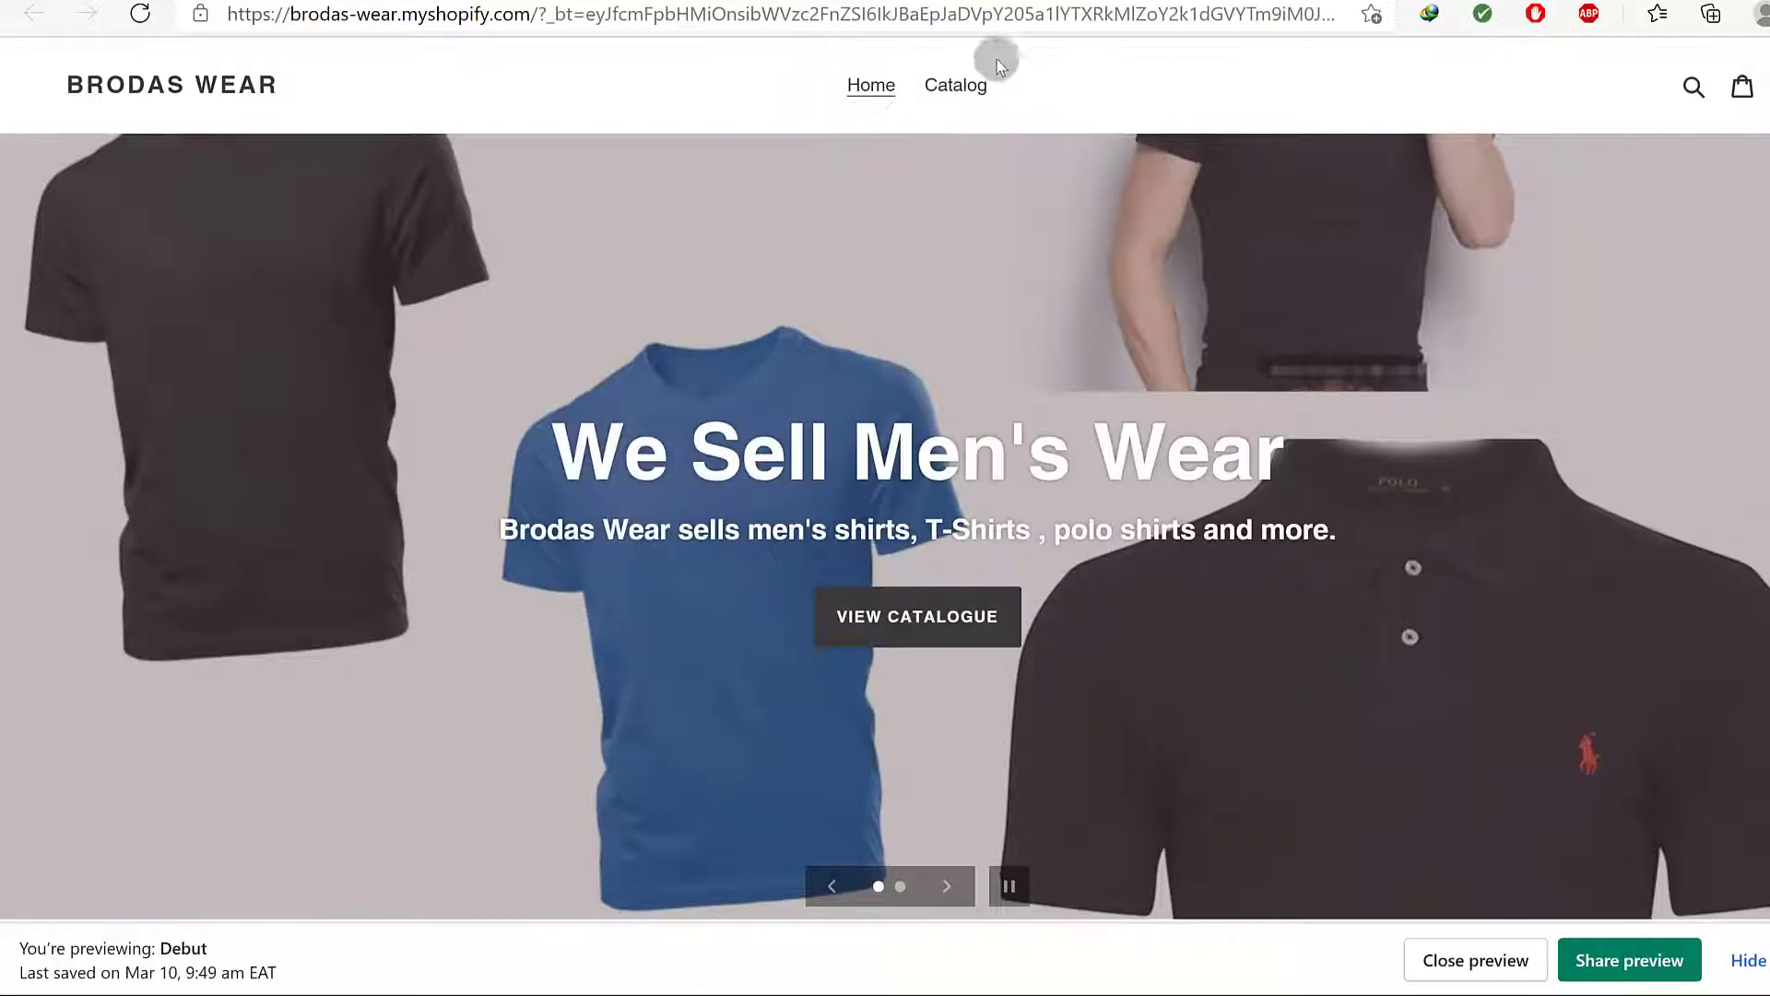
# Look over the store preview's home page, from the header navigation to the footer's quick links
pyautogui.scroll(-20, 1214, 306)
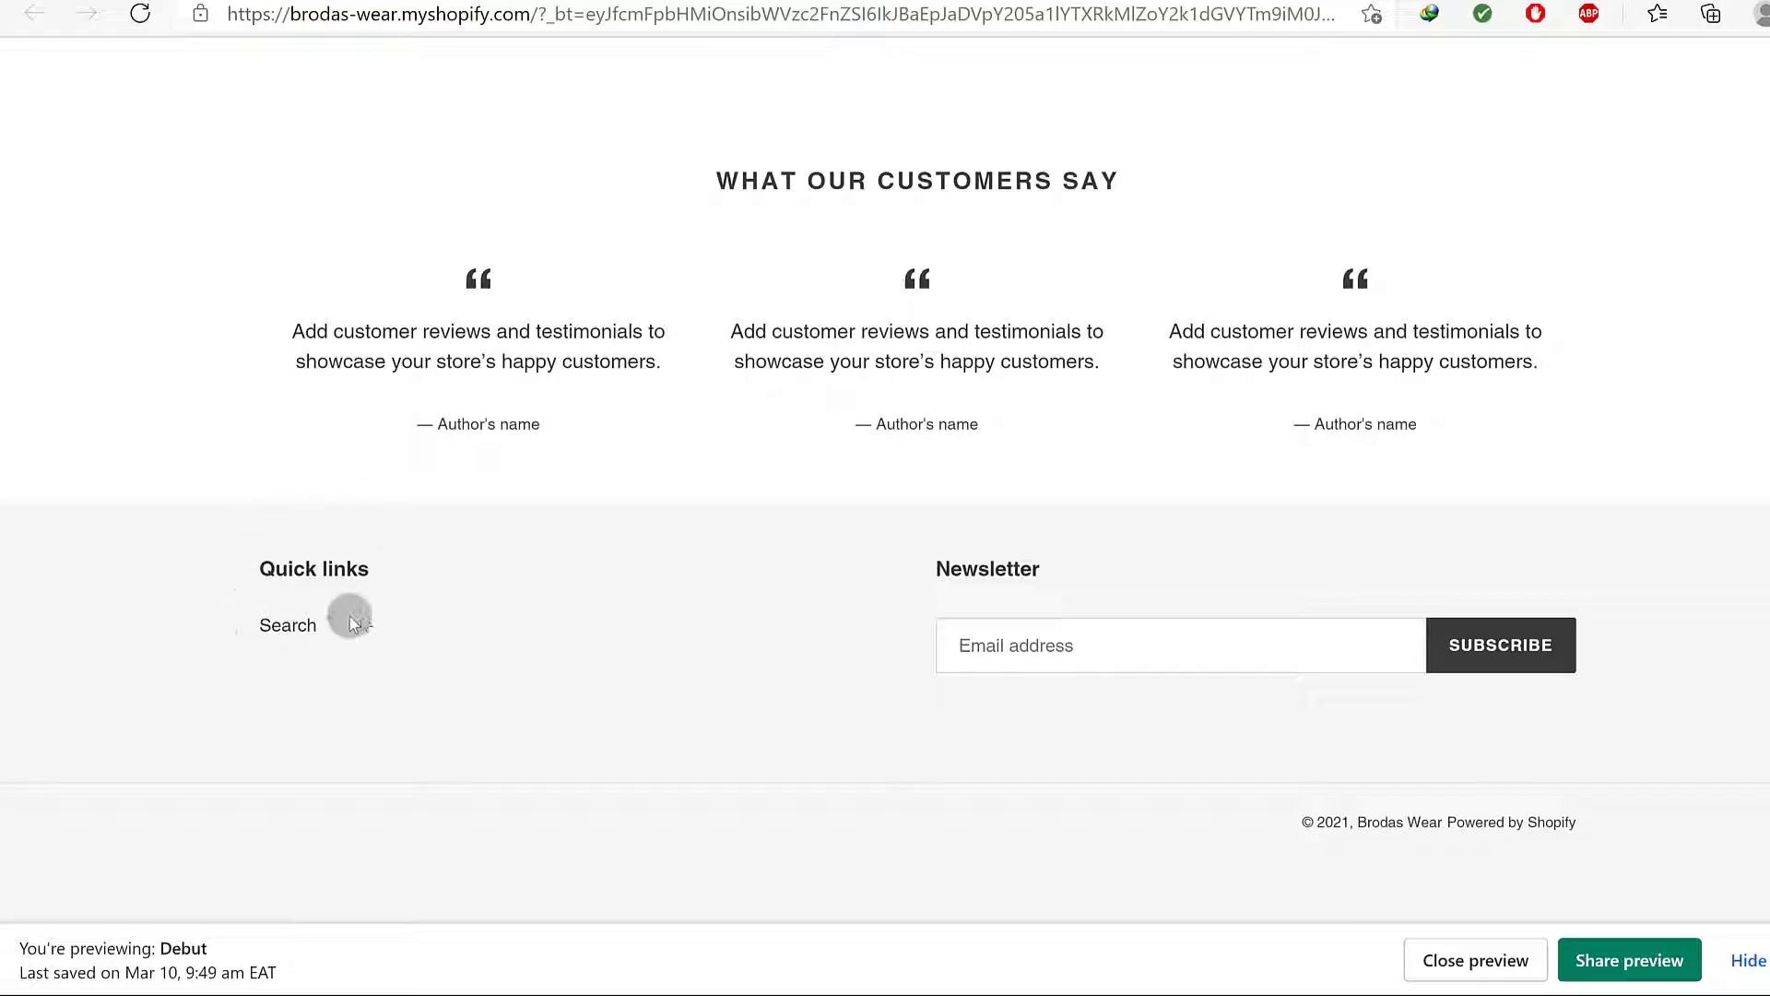
pyautogui.scroll(20, 1185, 499)
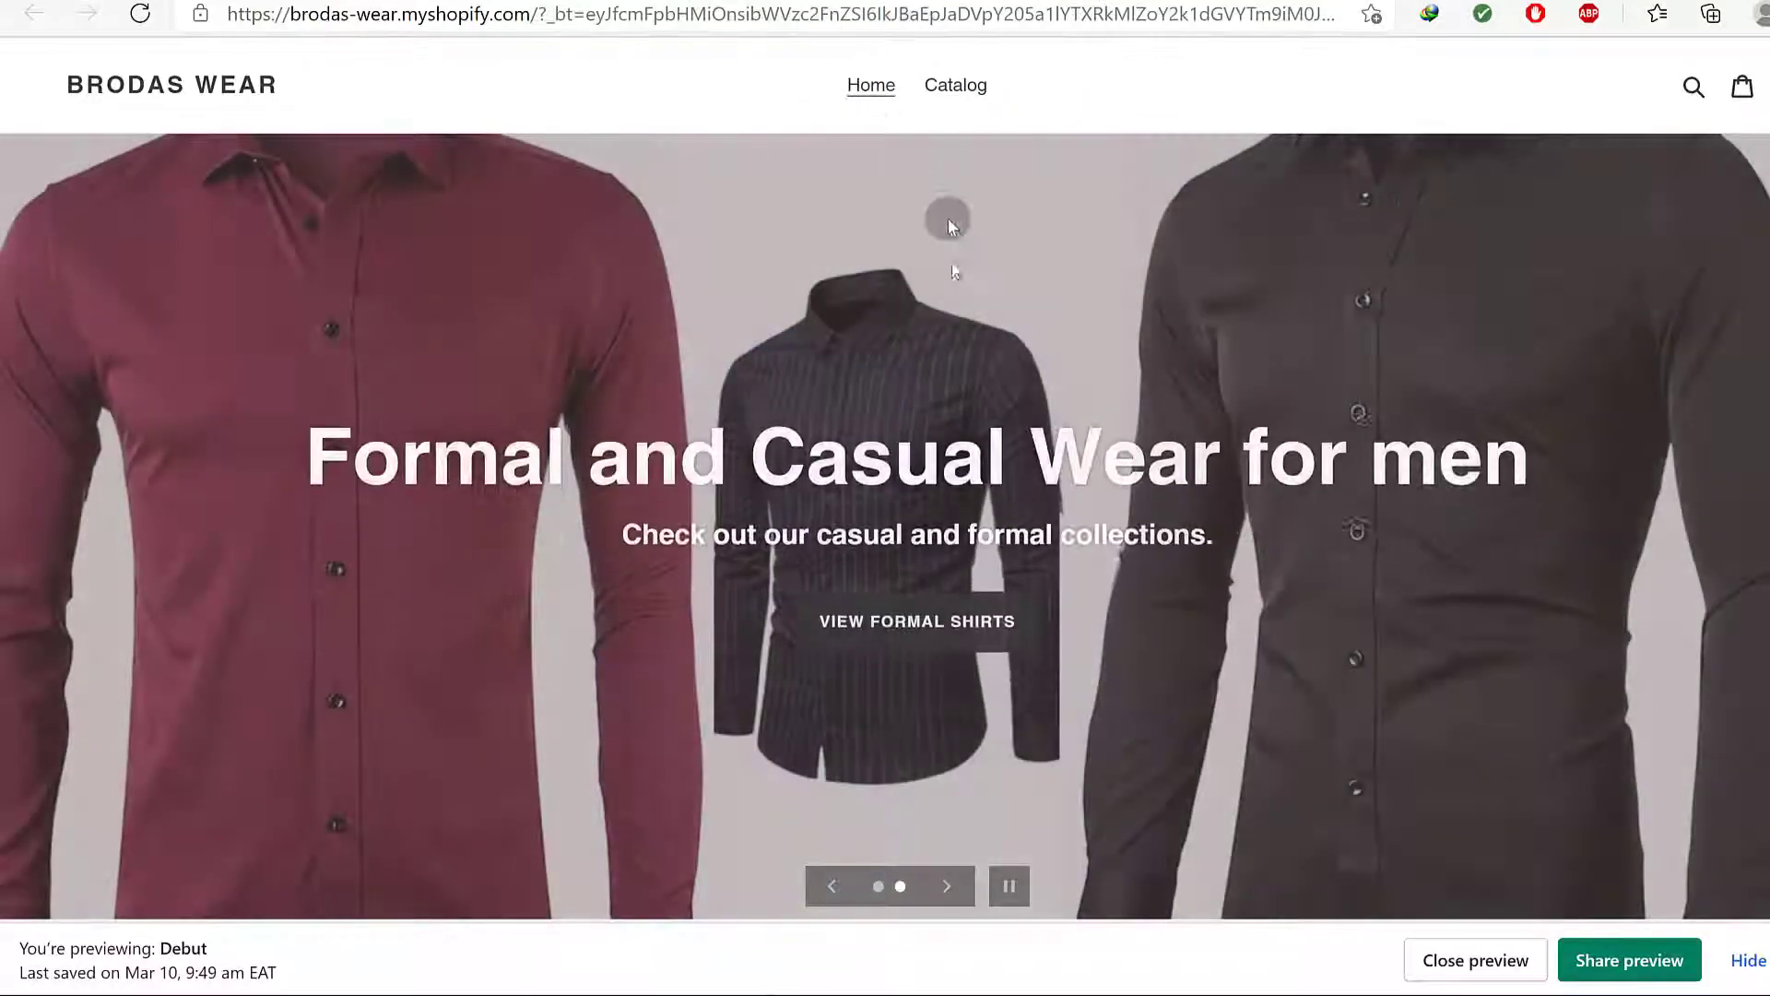
pyautogui.scroll(-10, 953, 341)
pyautogui.scroll(10, 1158, 433)
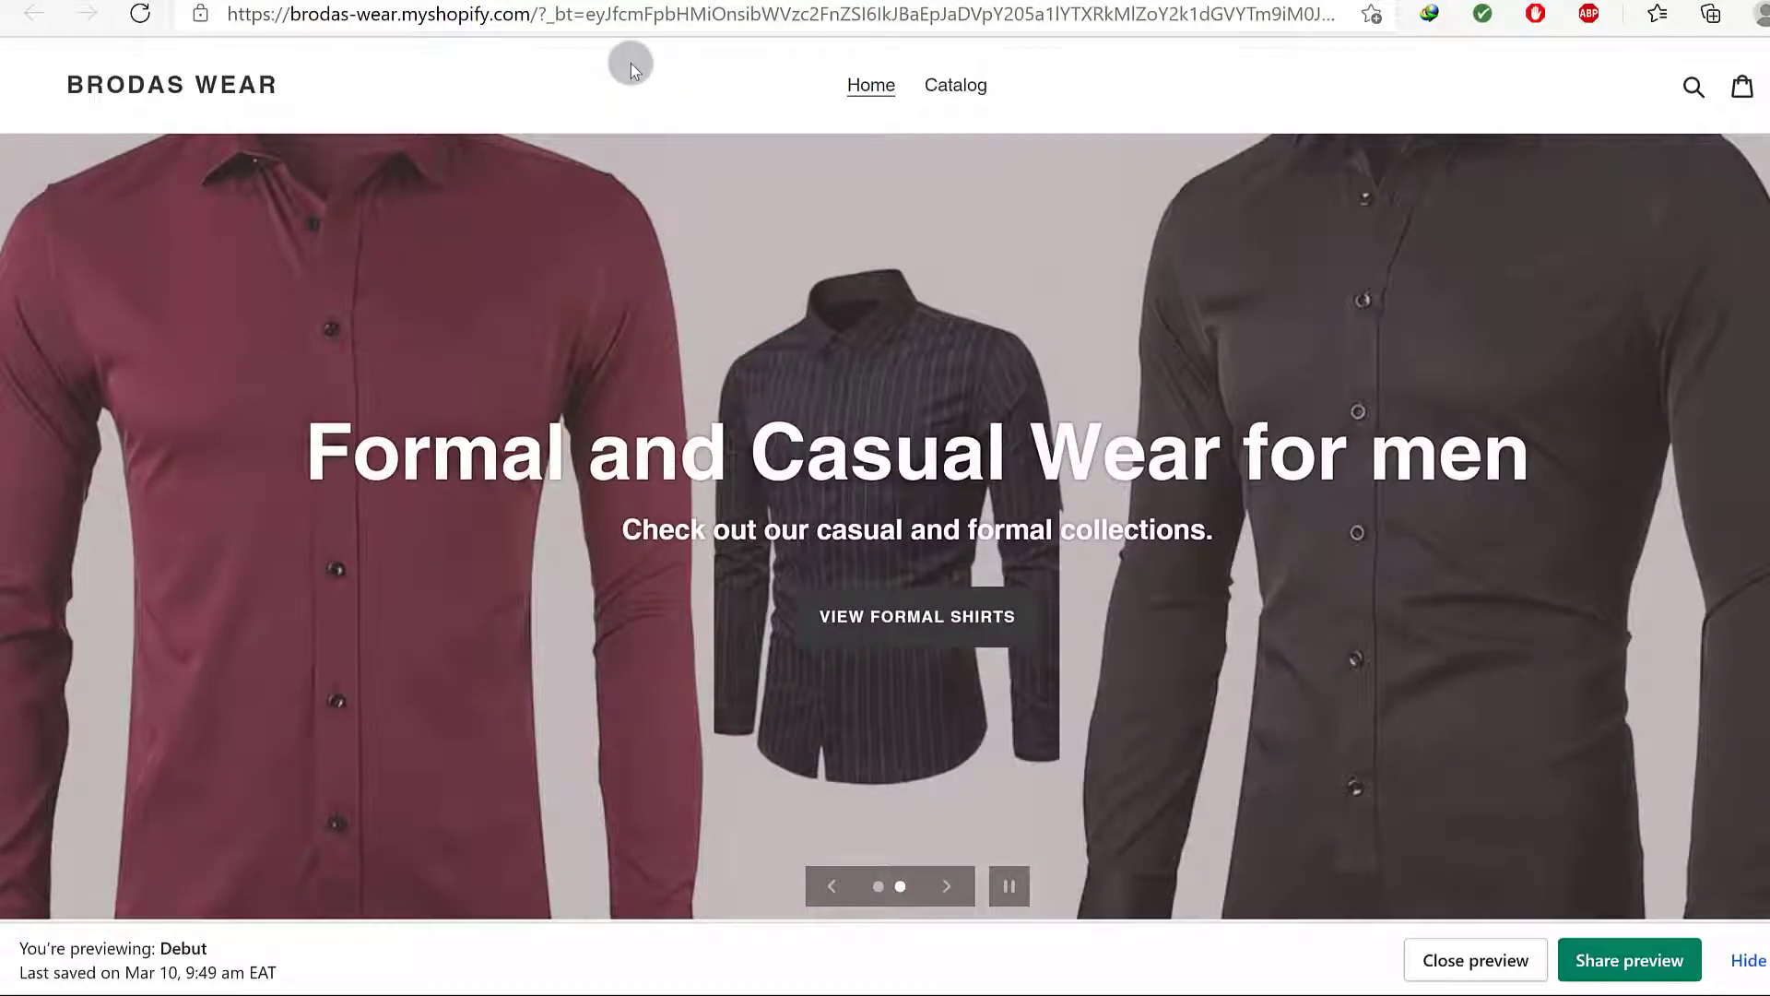
# Switch to the Shopify admin and examine the blank form for adding a navigation menu
pyautogui.click(559, 1)
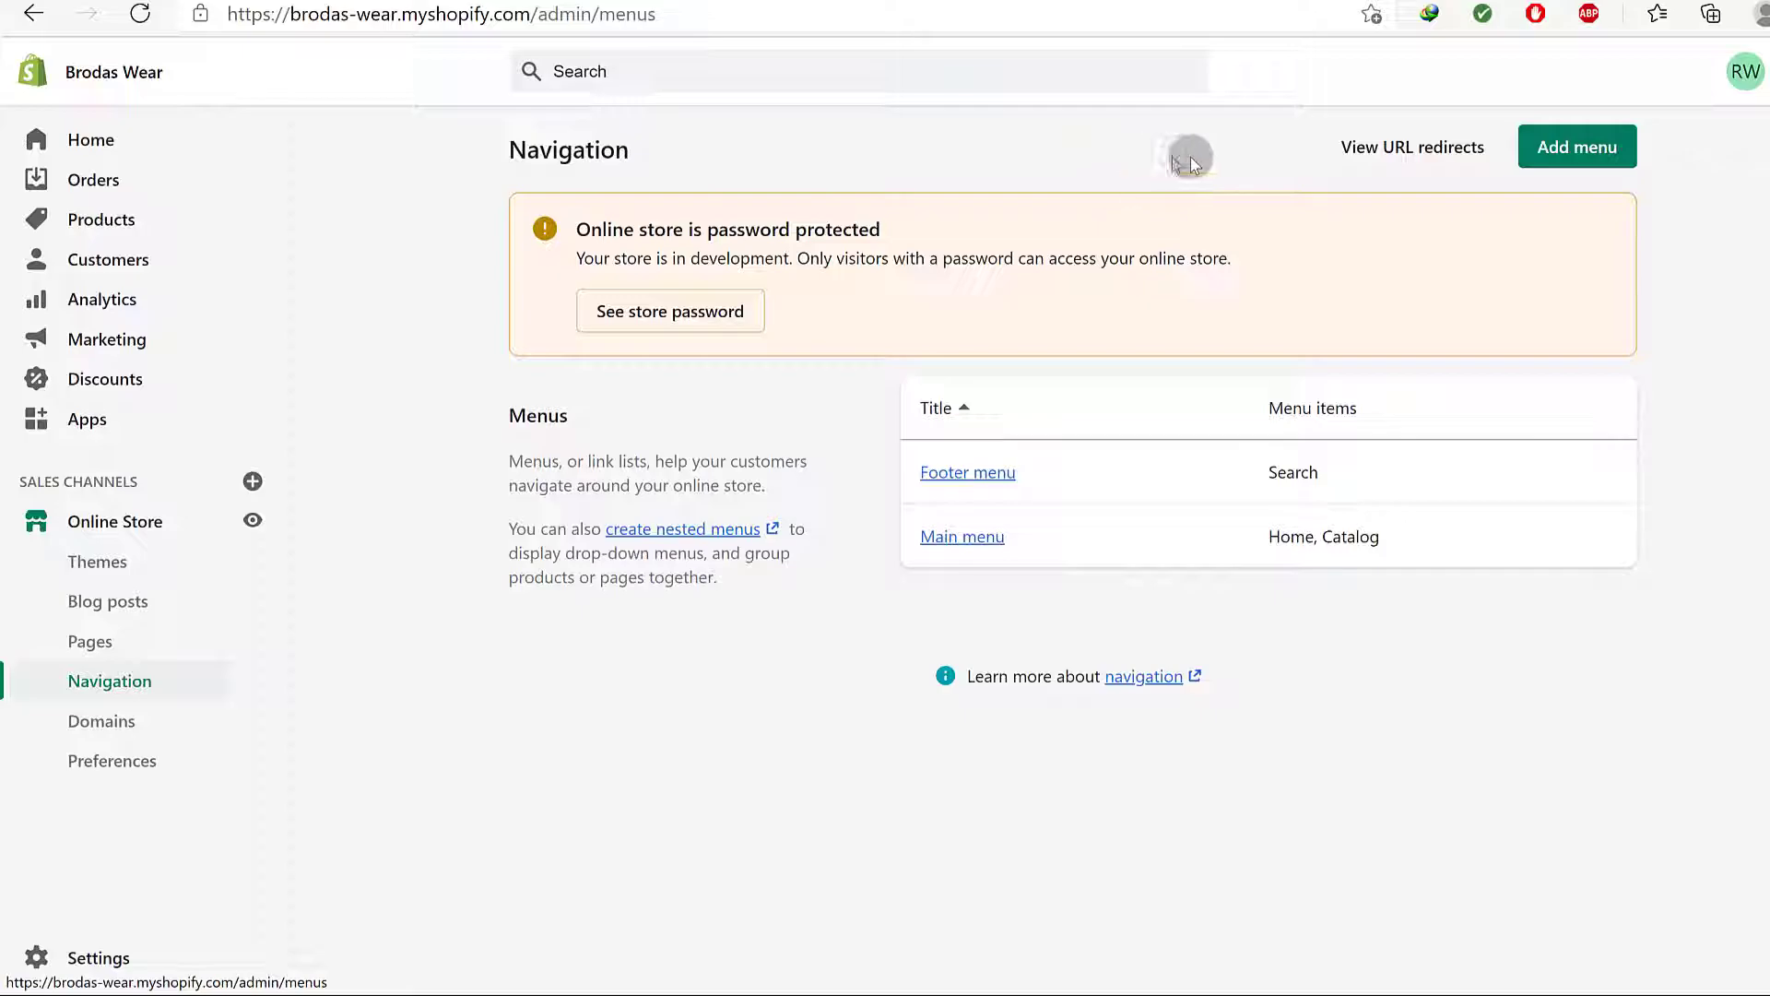
pyautogui.click(1577, 154)
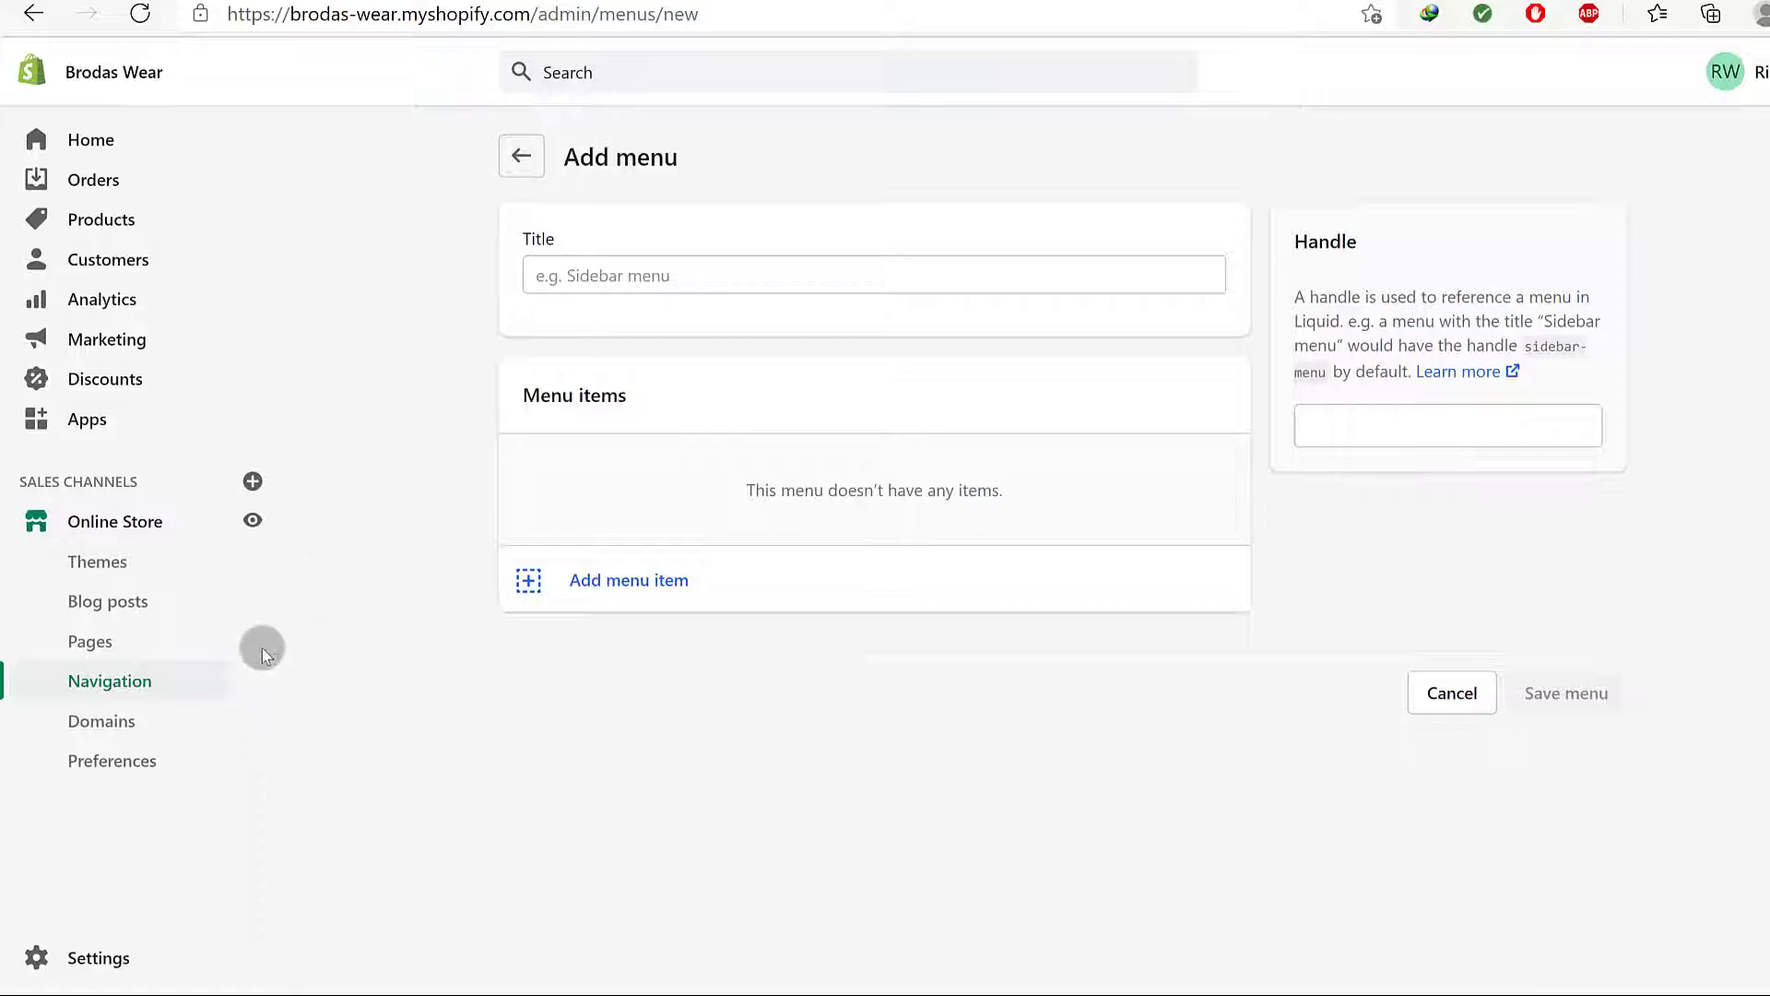
pyautogui.click(109, 684)
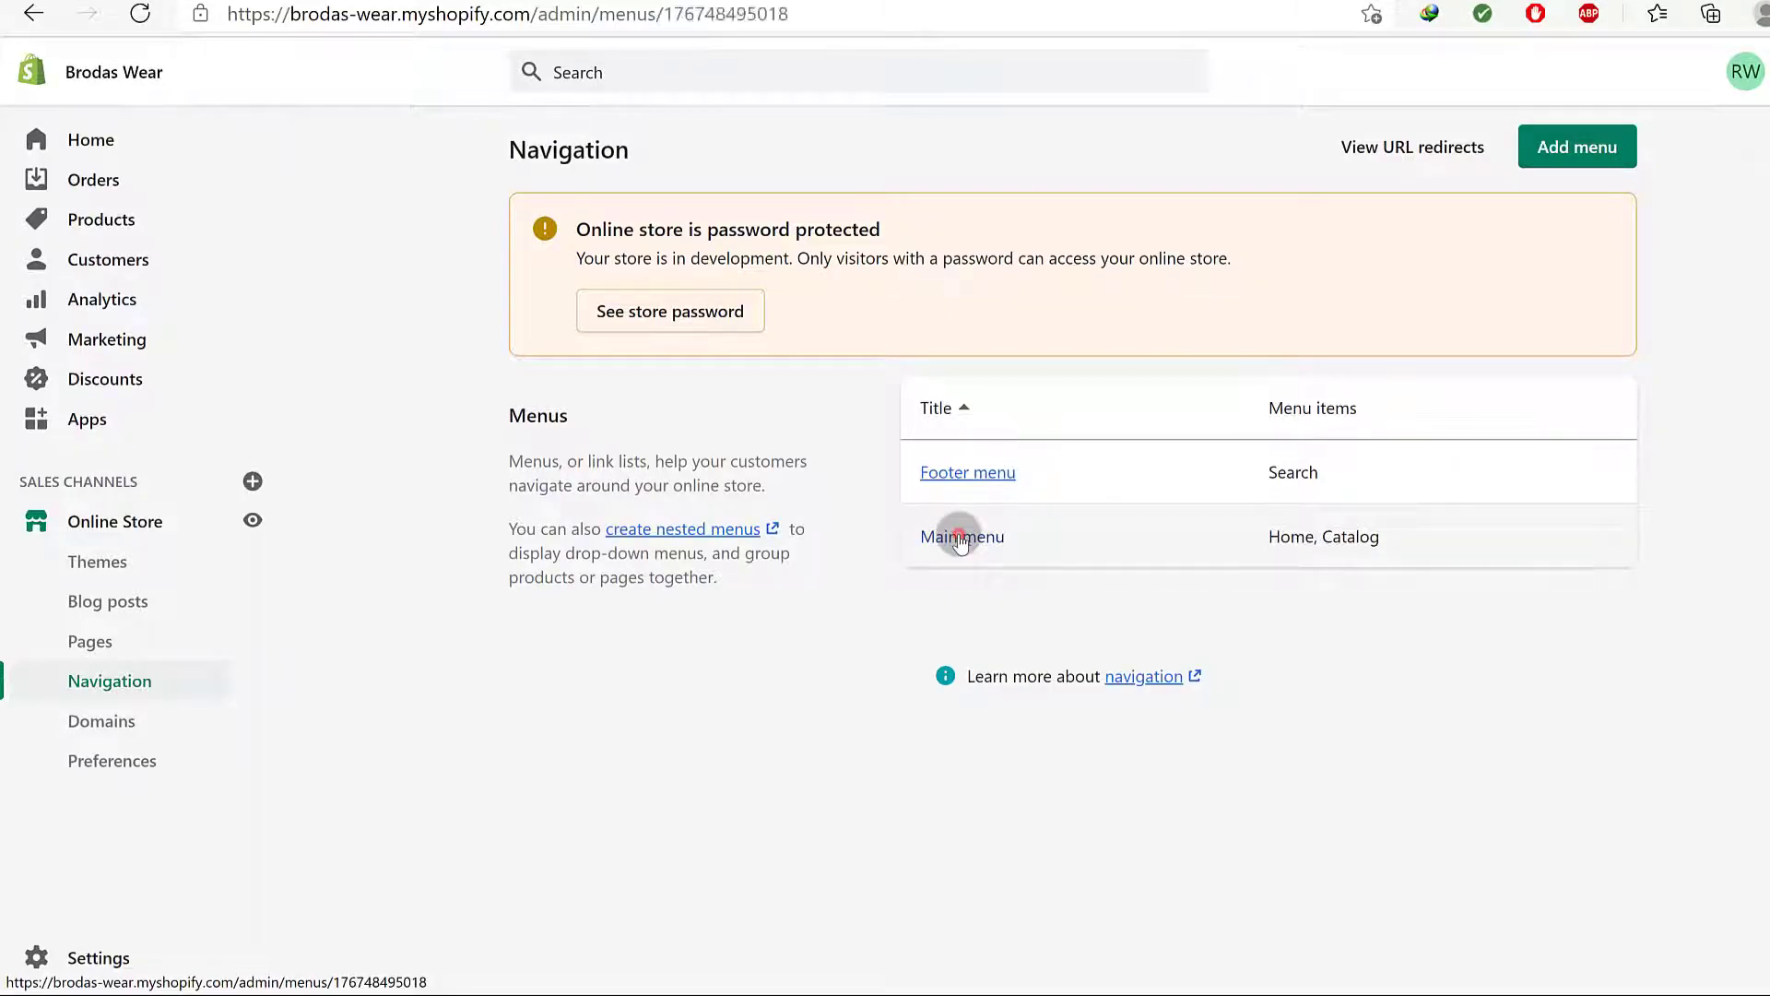
# Open the online store's main menu and rename its Catalog item as Shop
pyautogui.click(960, 539)
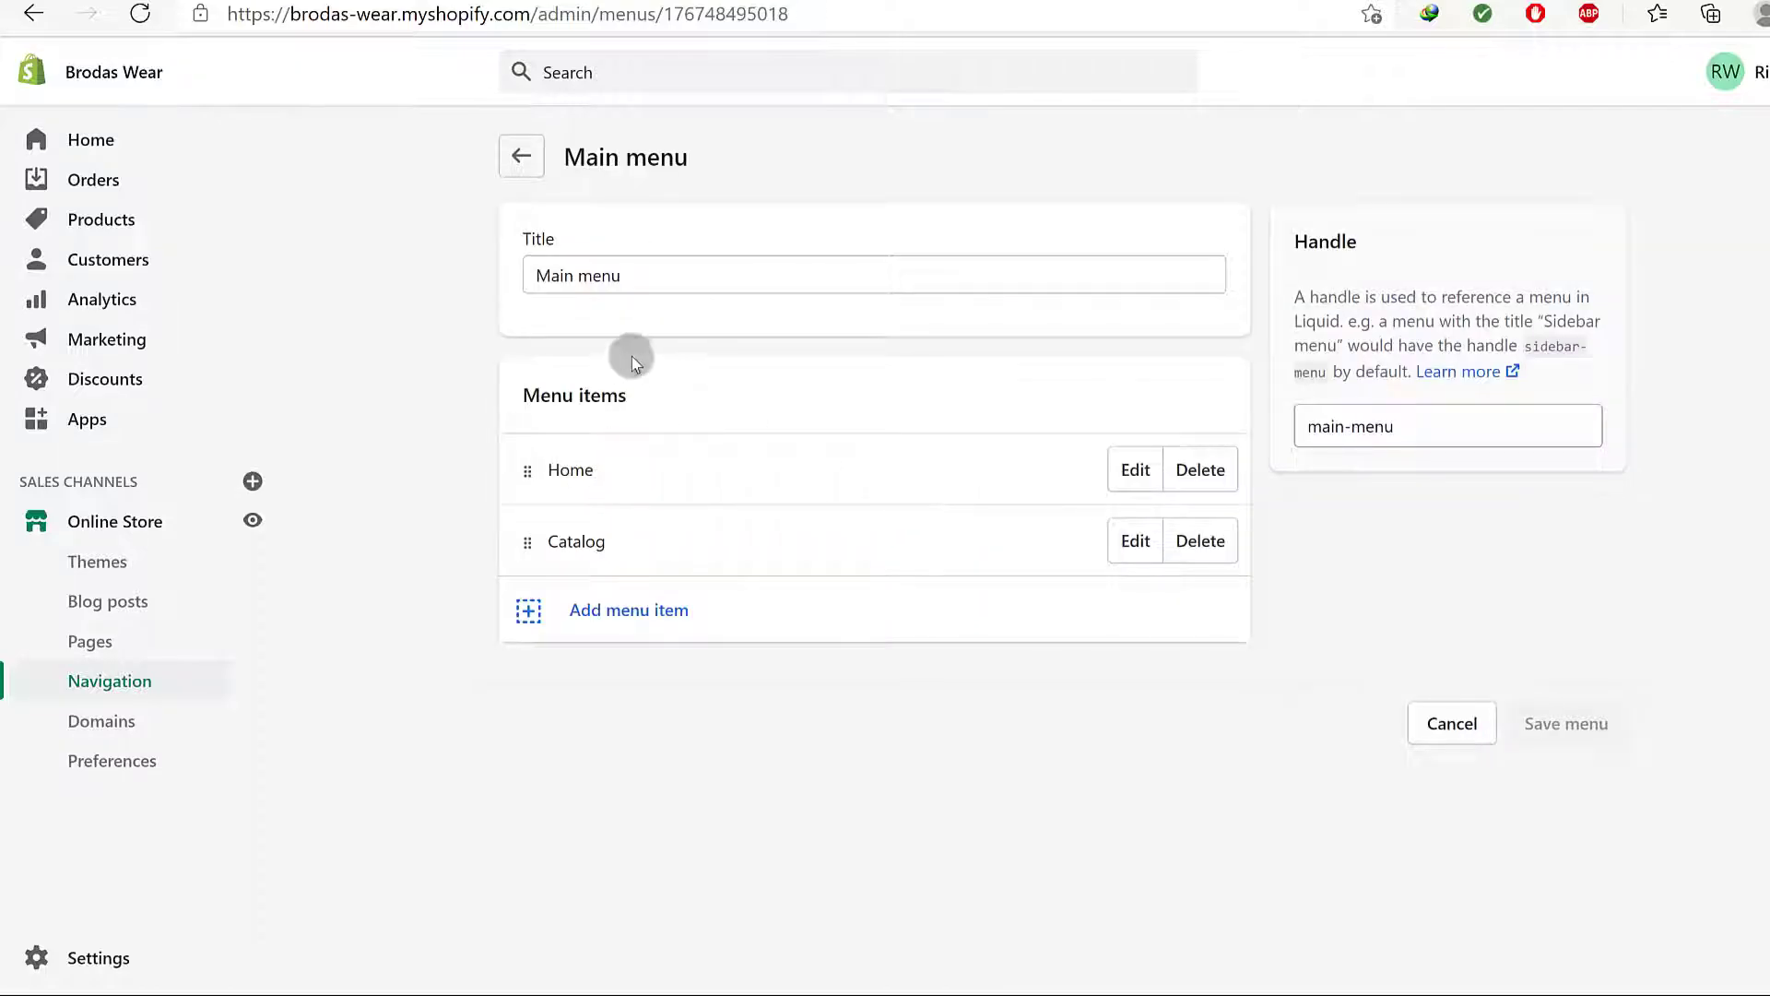
pyautogui.tripleClick(630, 274)
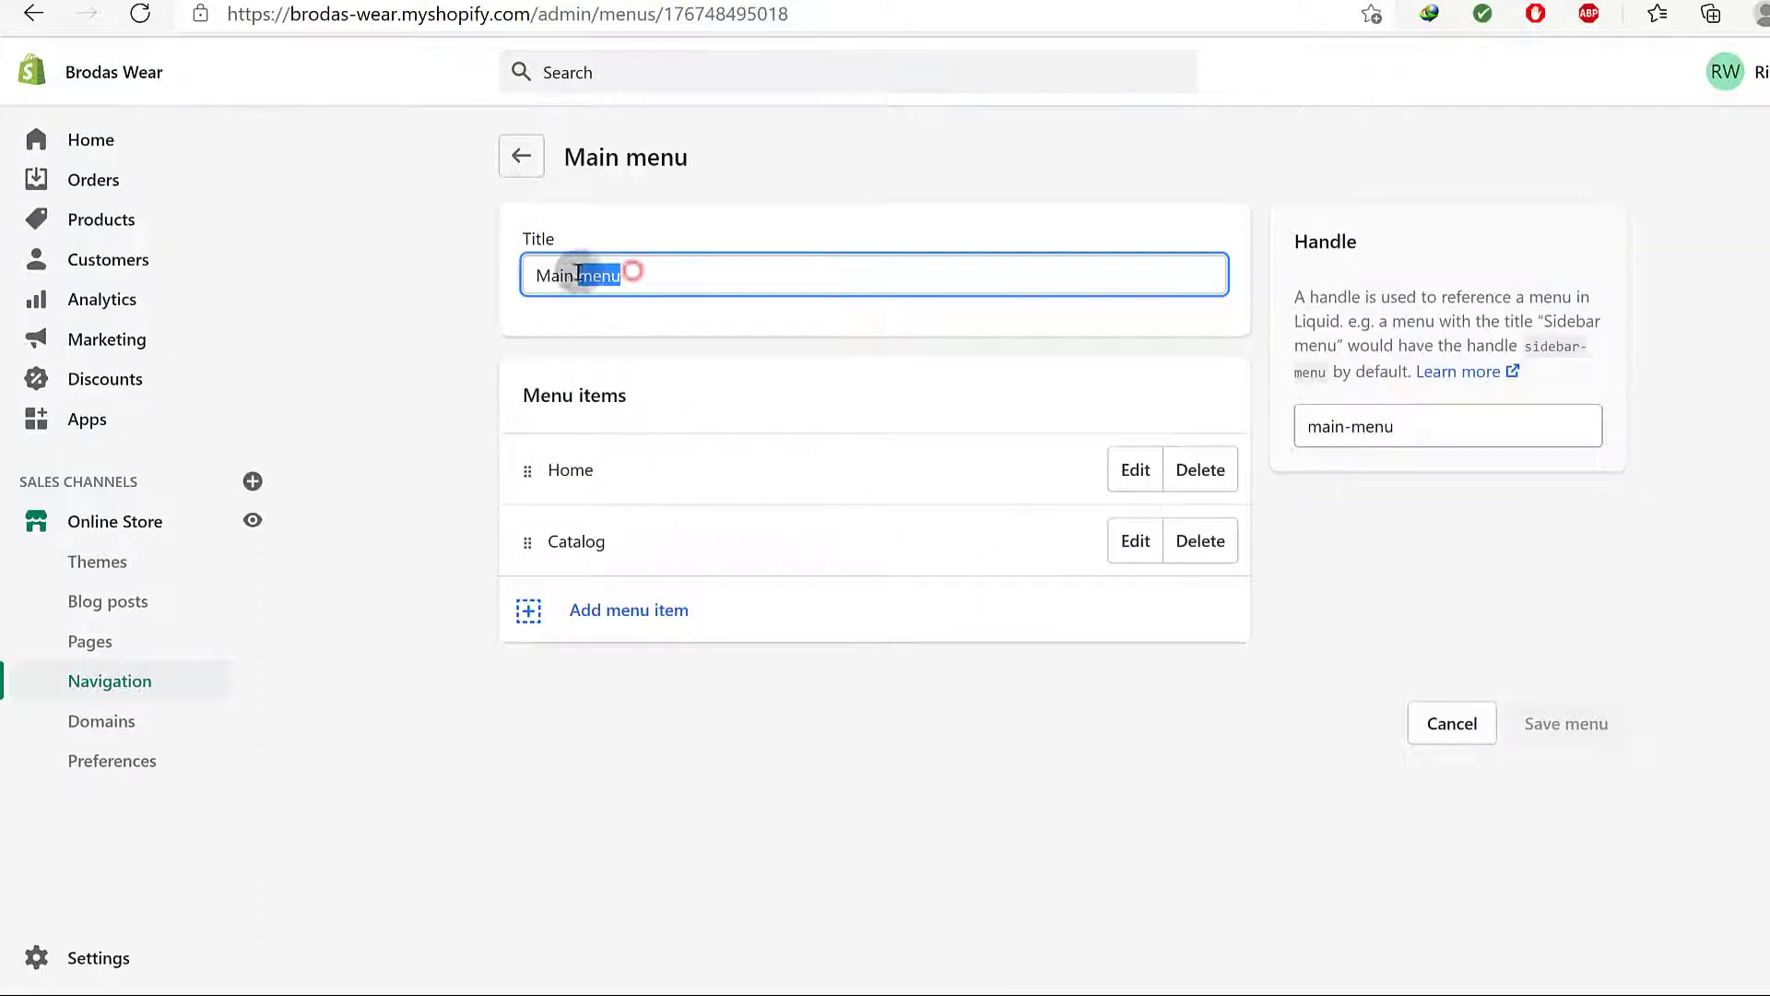
pyautogui.click(525, 355)
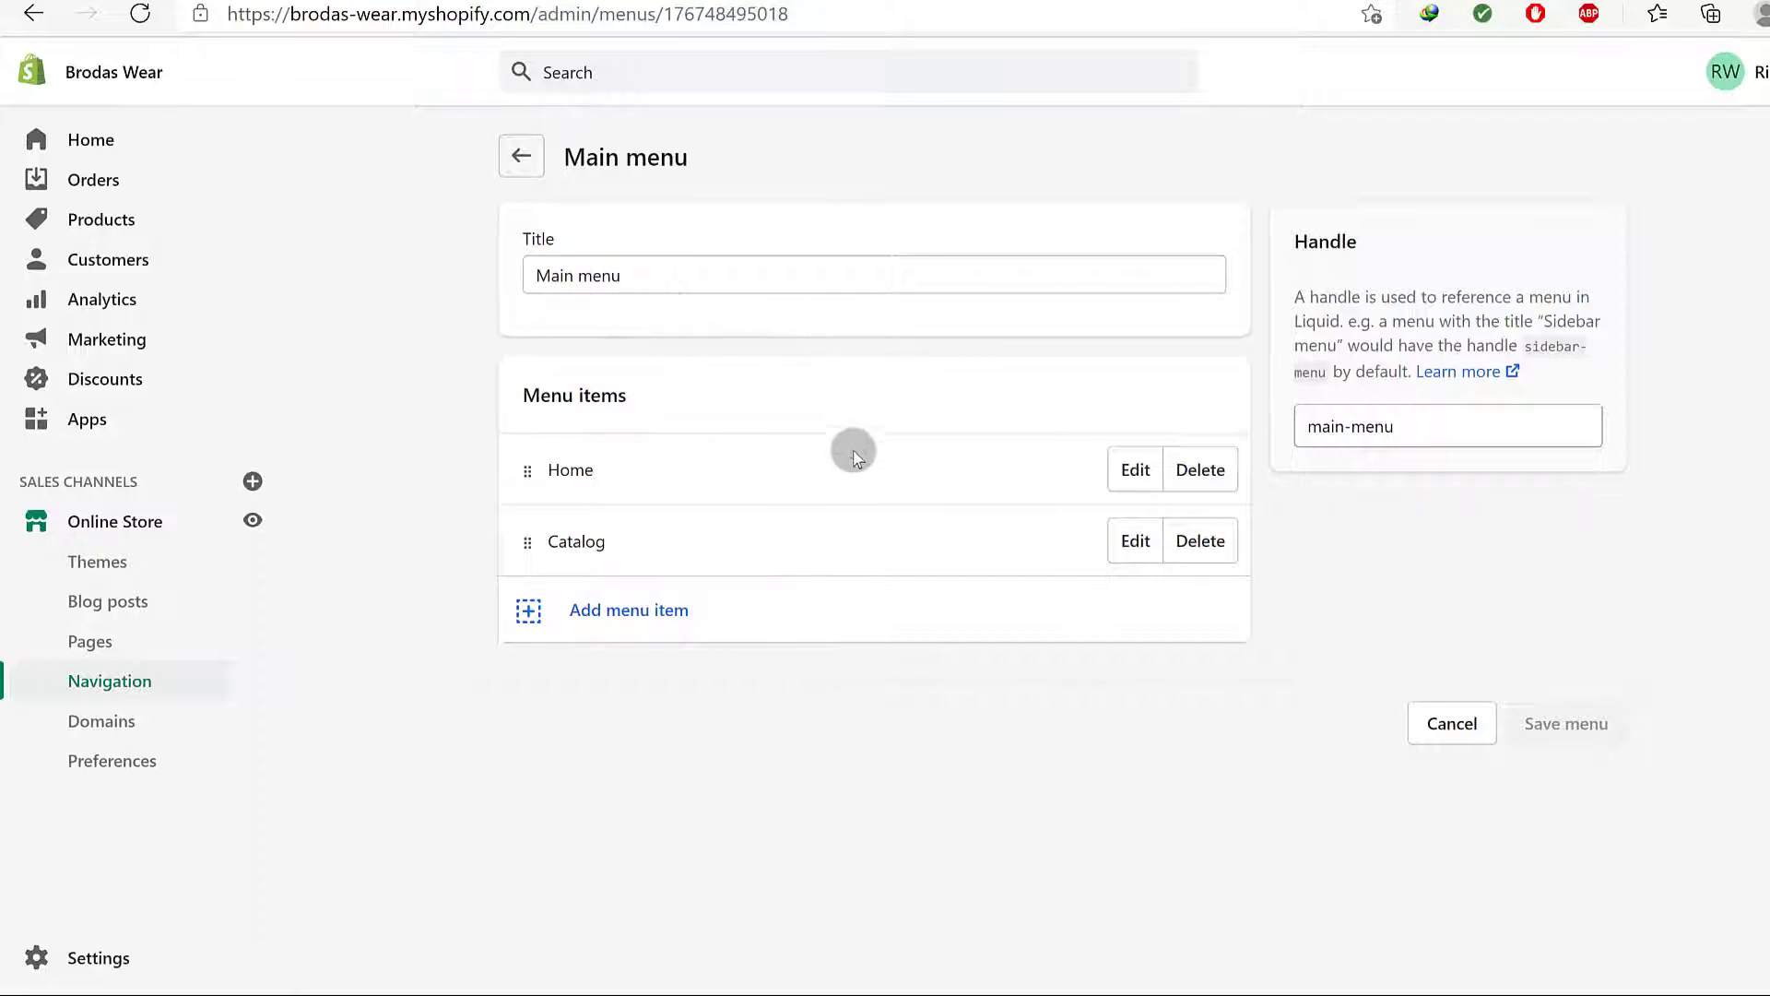
pyautogui.scroll(-1, 853, 449)
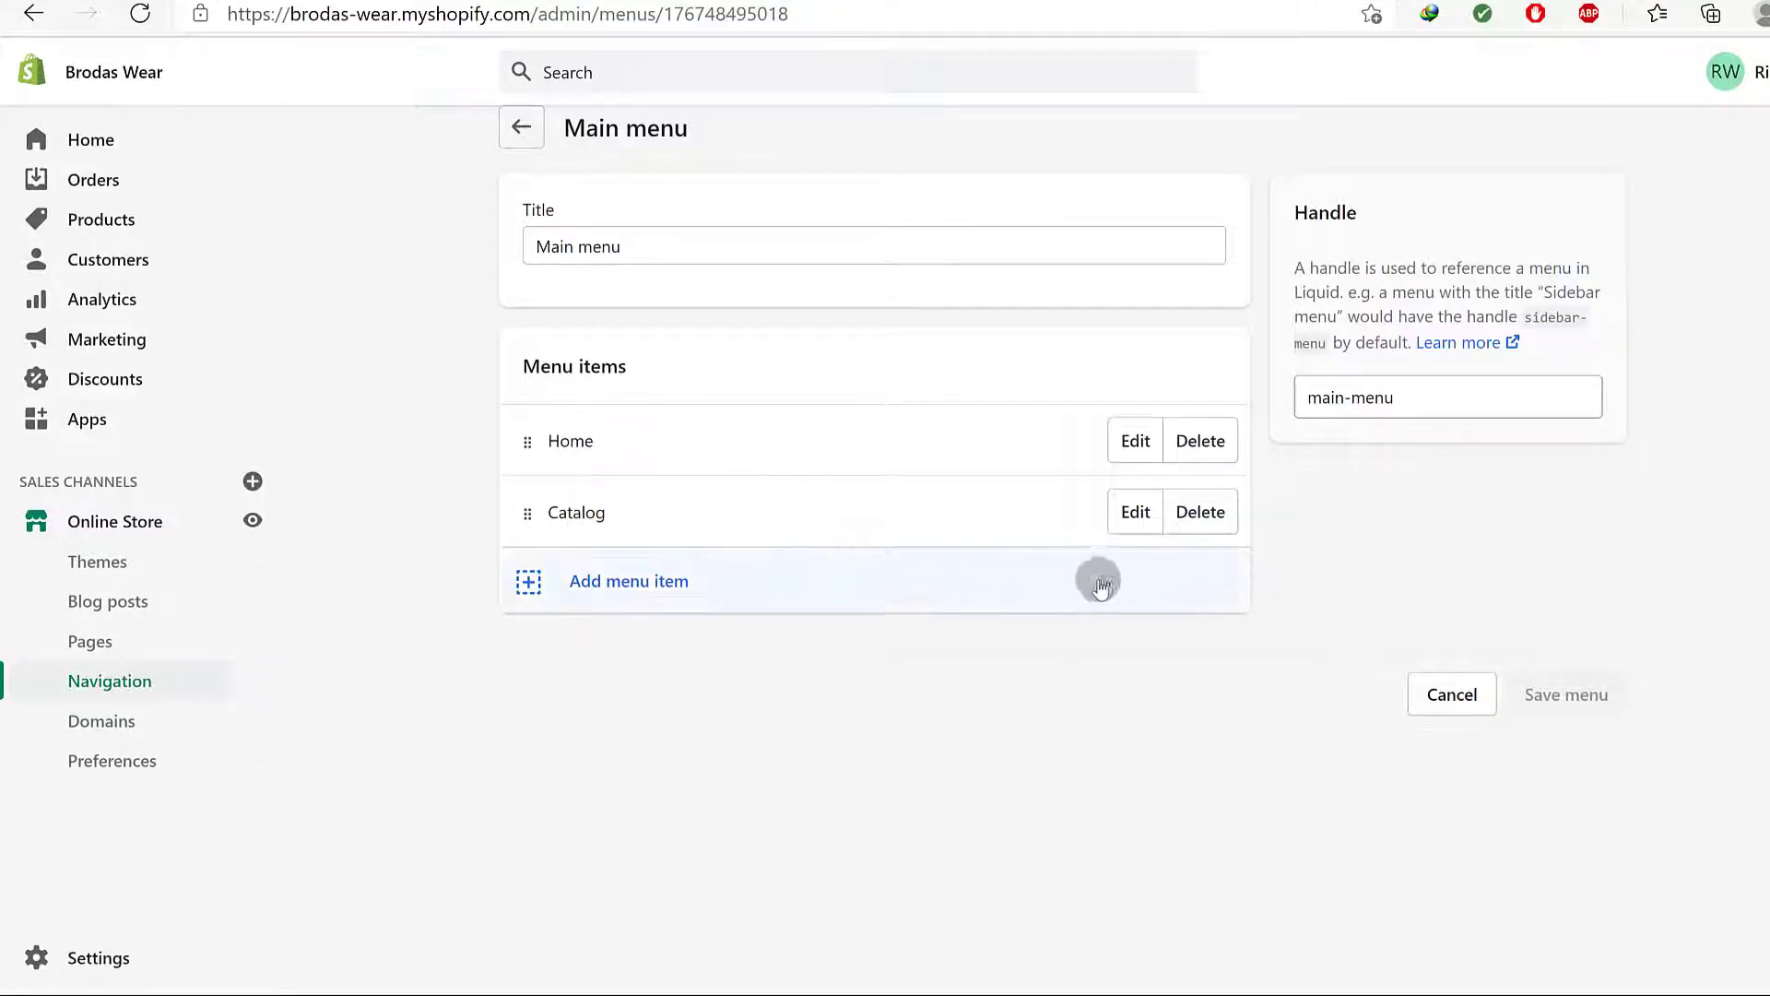
pyautogui.click(1135, 511)
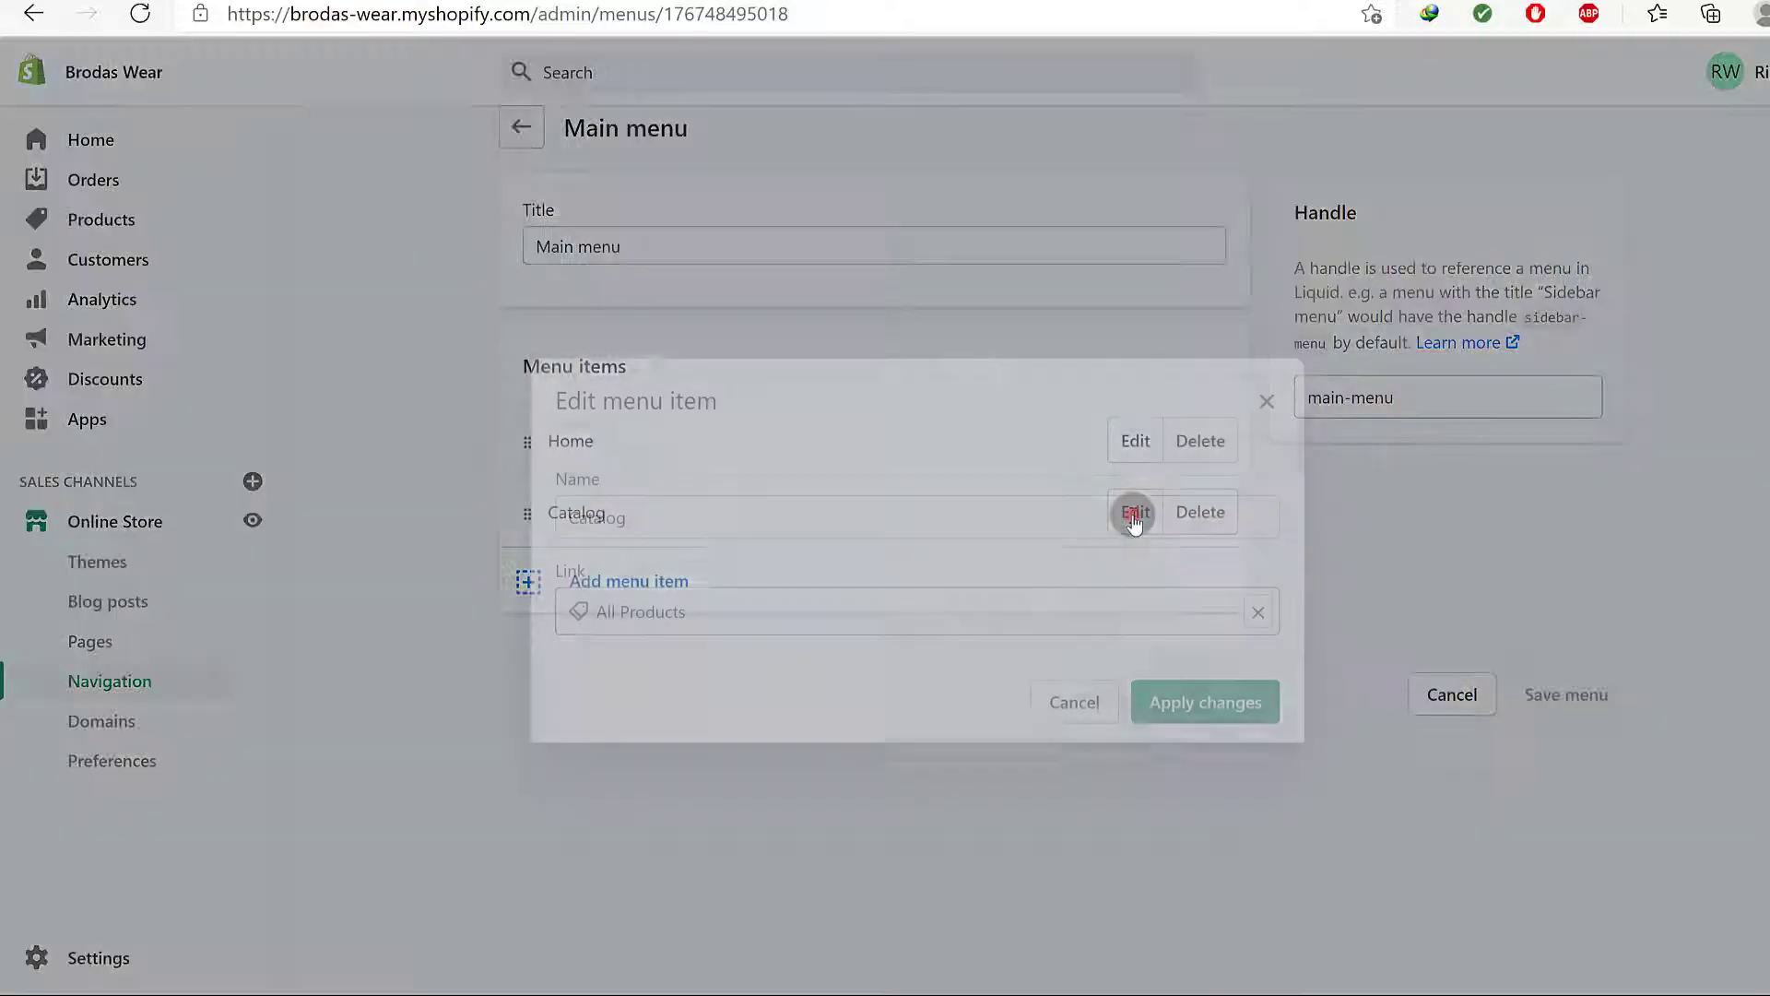
pyautogui.moveTo(627, 519); pyautogui.dragTo(550, 514)
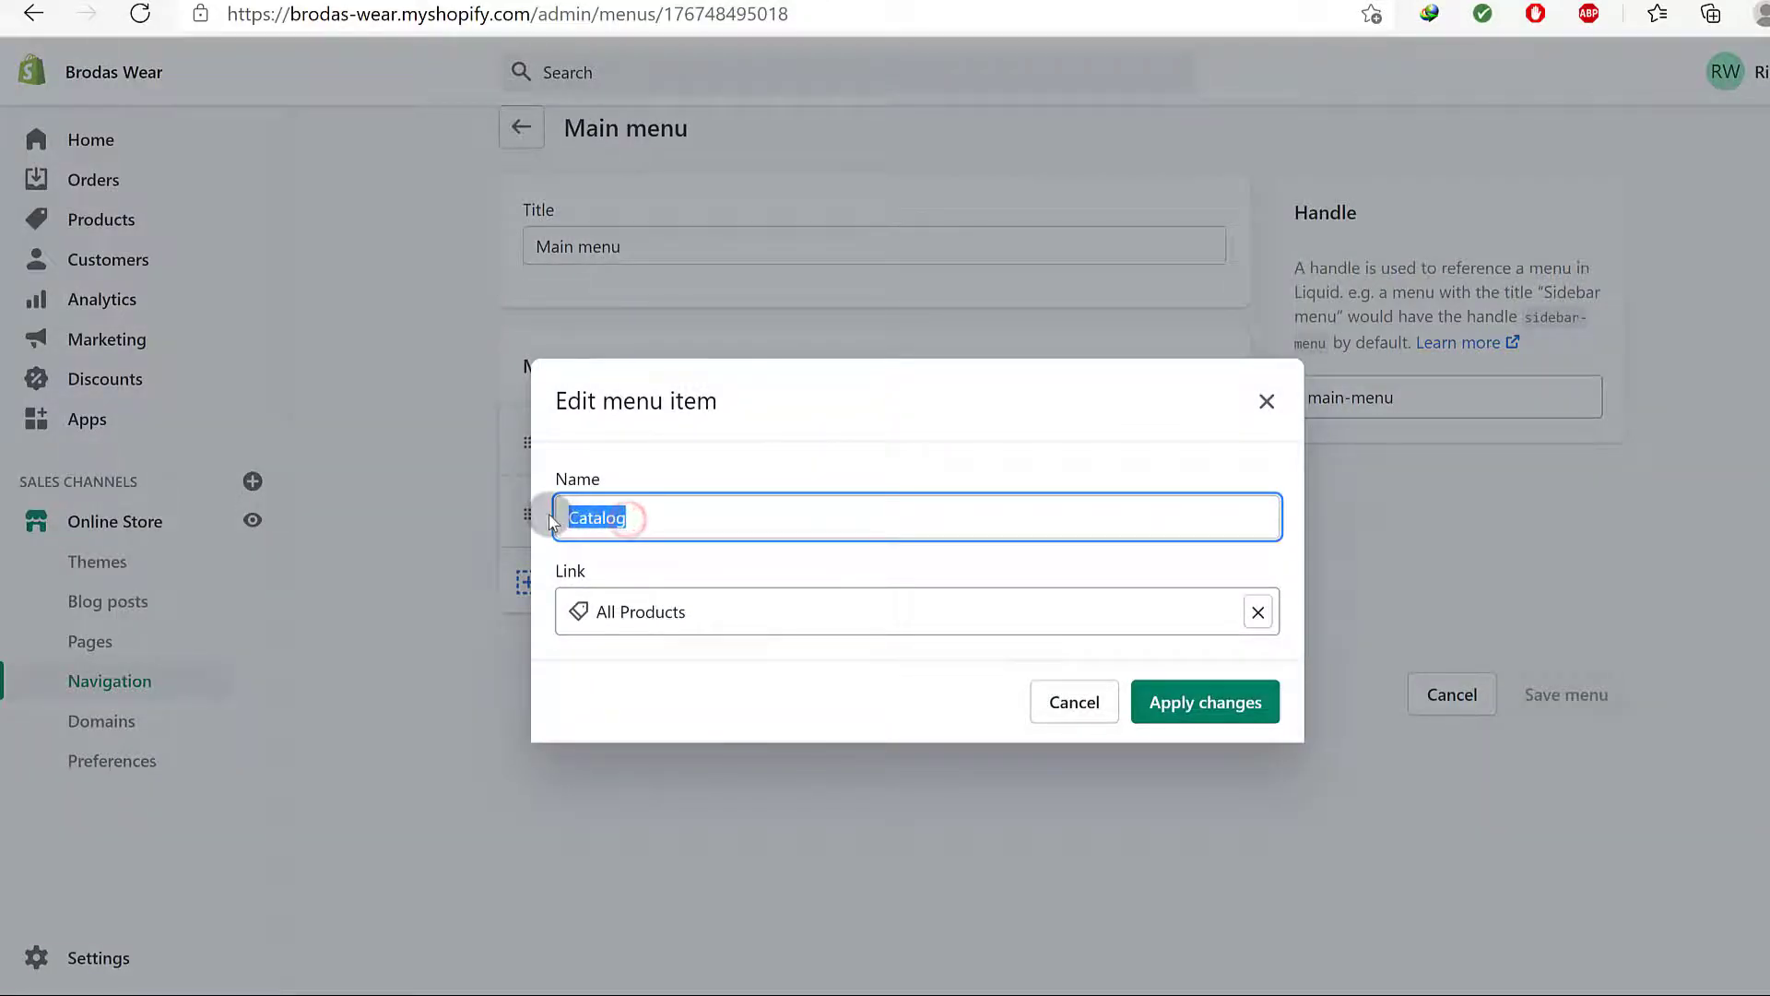
pyautogui.write('Shop')
pyautogui.click(1176, 705)
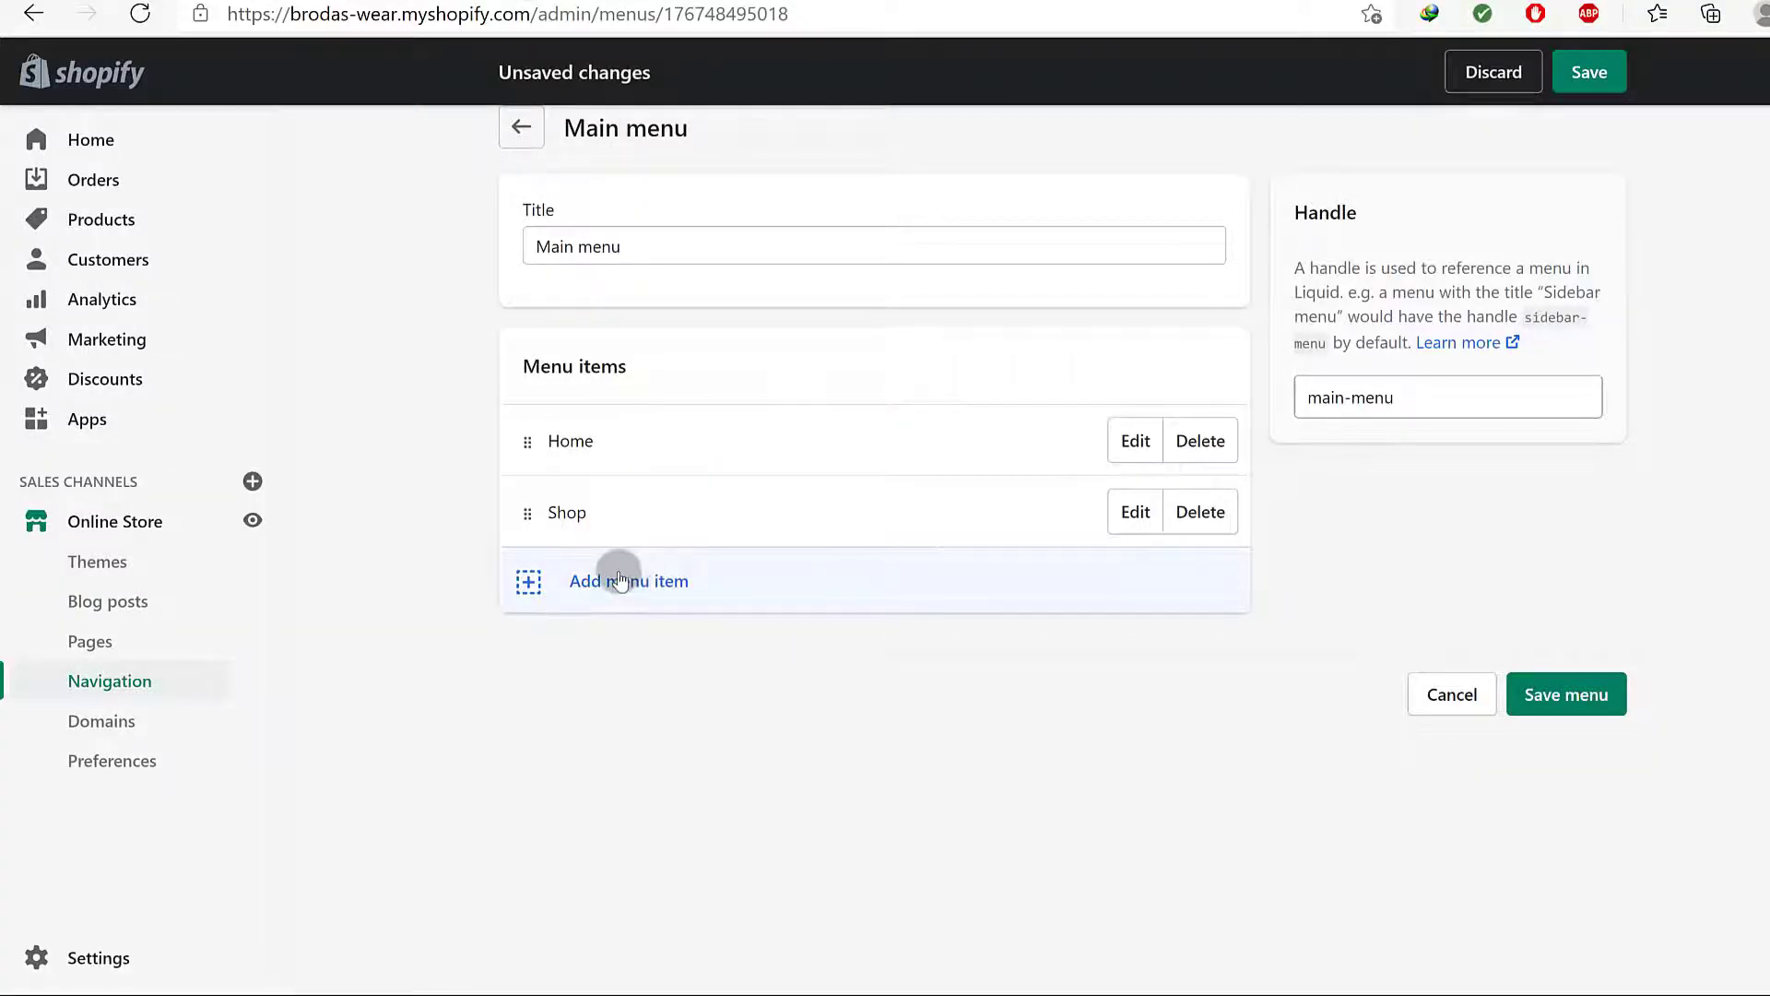
# Start a new main menu item and look through the collections available as its link
pyautogui.click(632, 570)
pyautogui.click(643, 518)
pyautogui.click(644, 518)
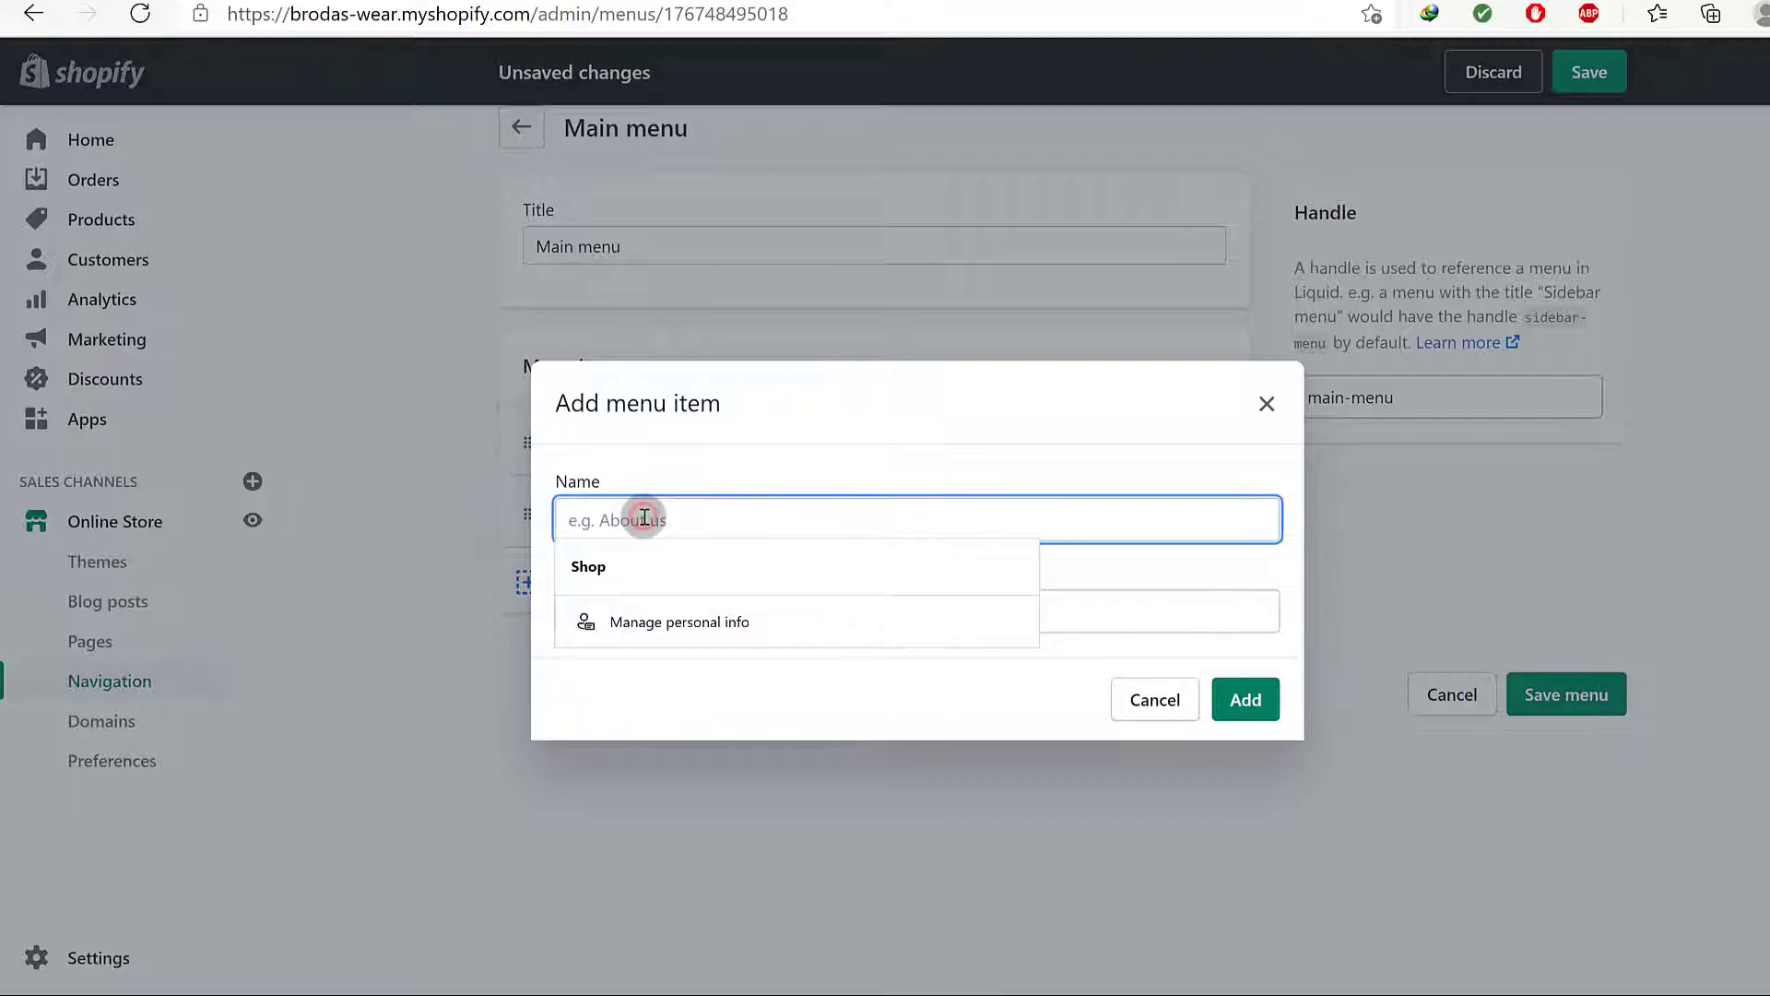
pyautogui.click(609, 804)
pyautogui.click(650, 611)
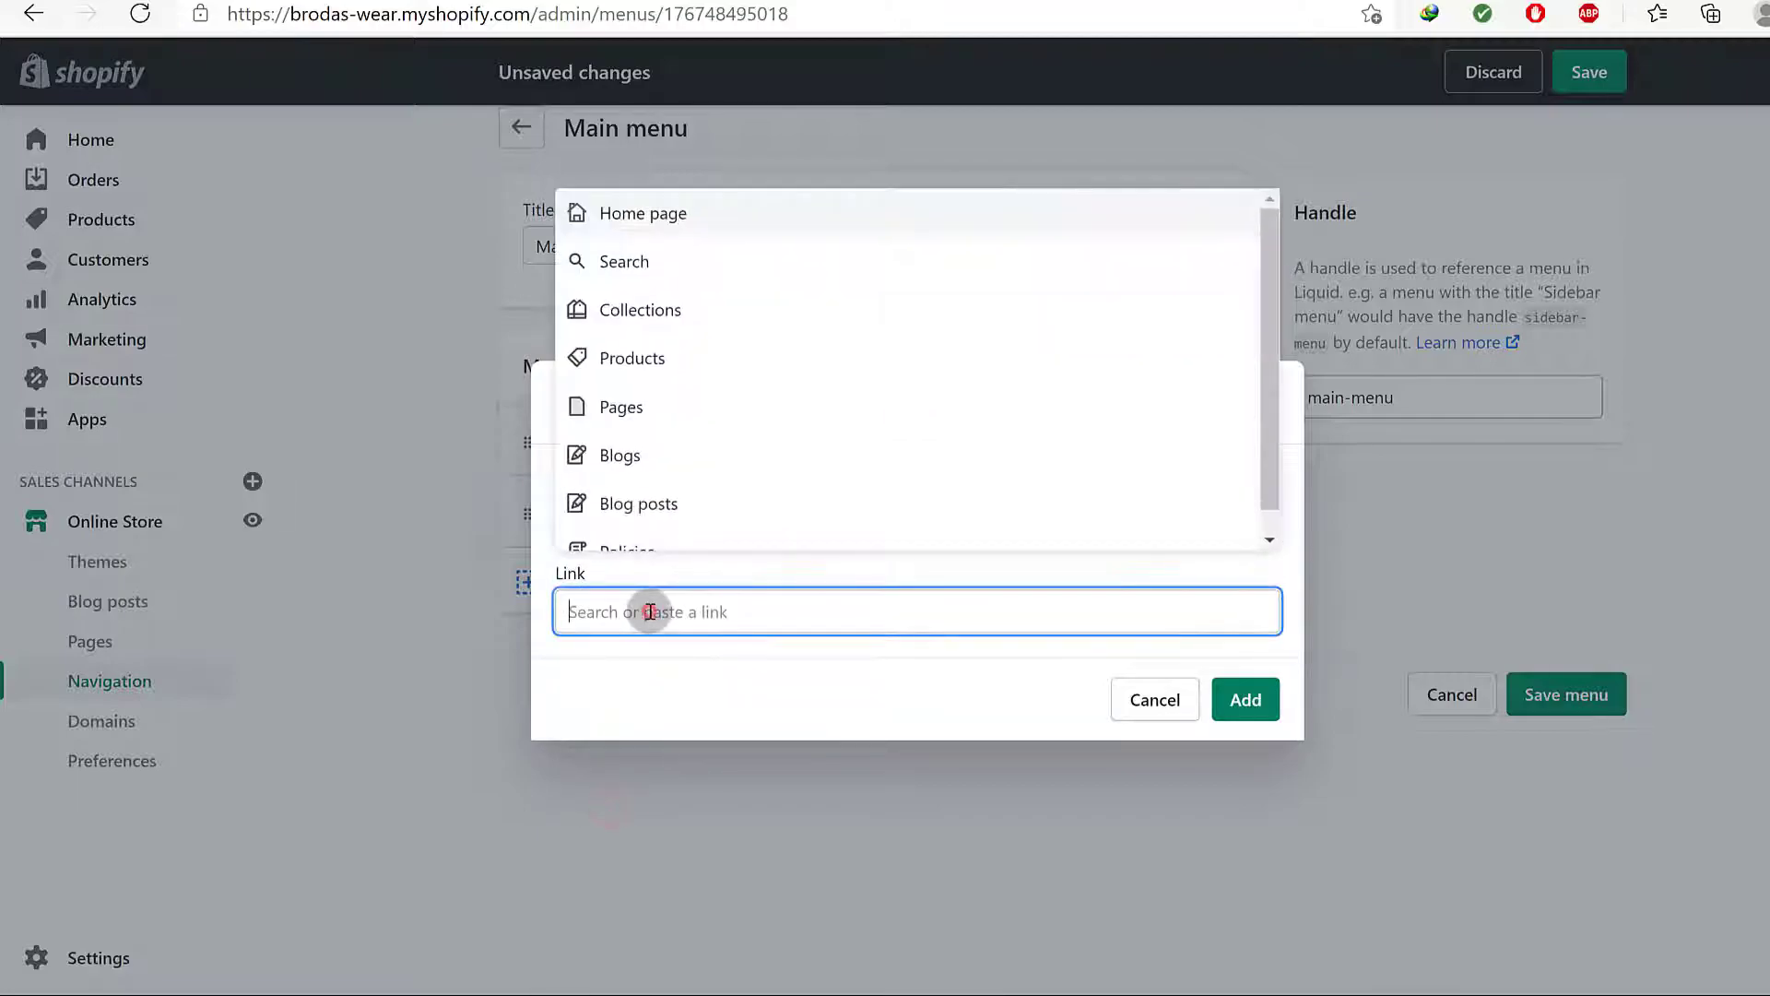
pyautogui.click(644, 304)
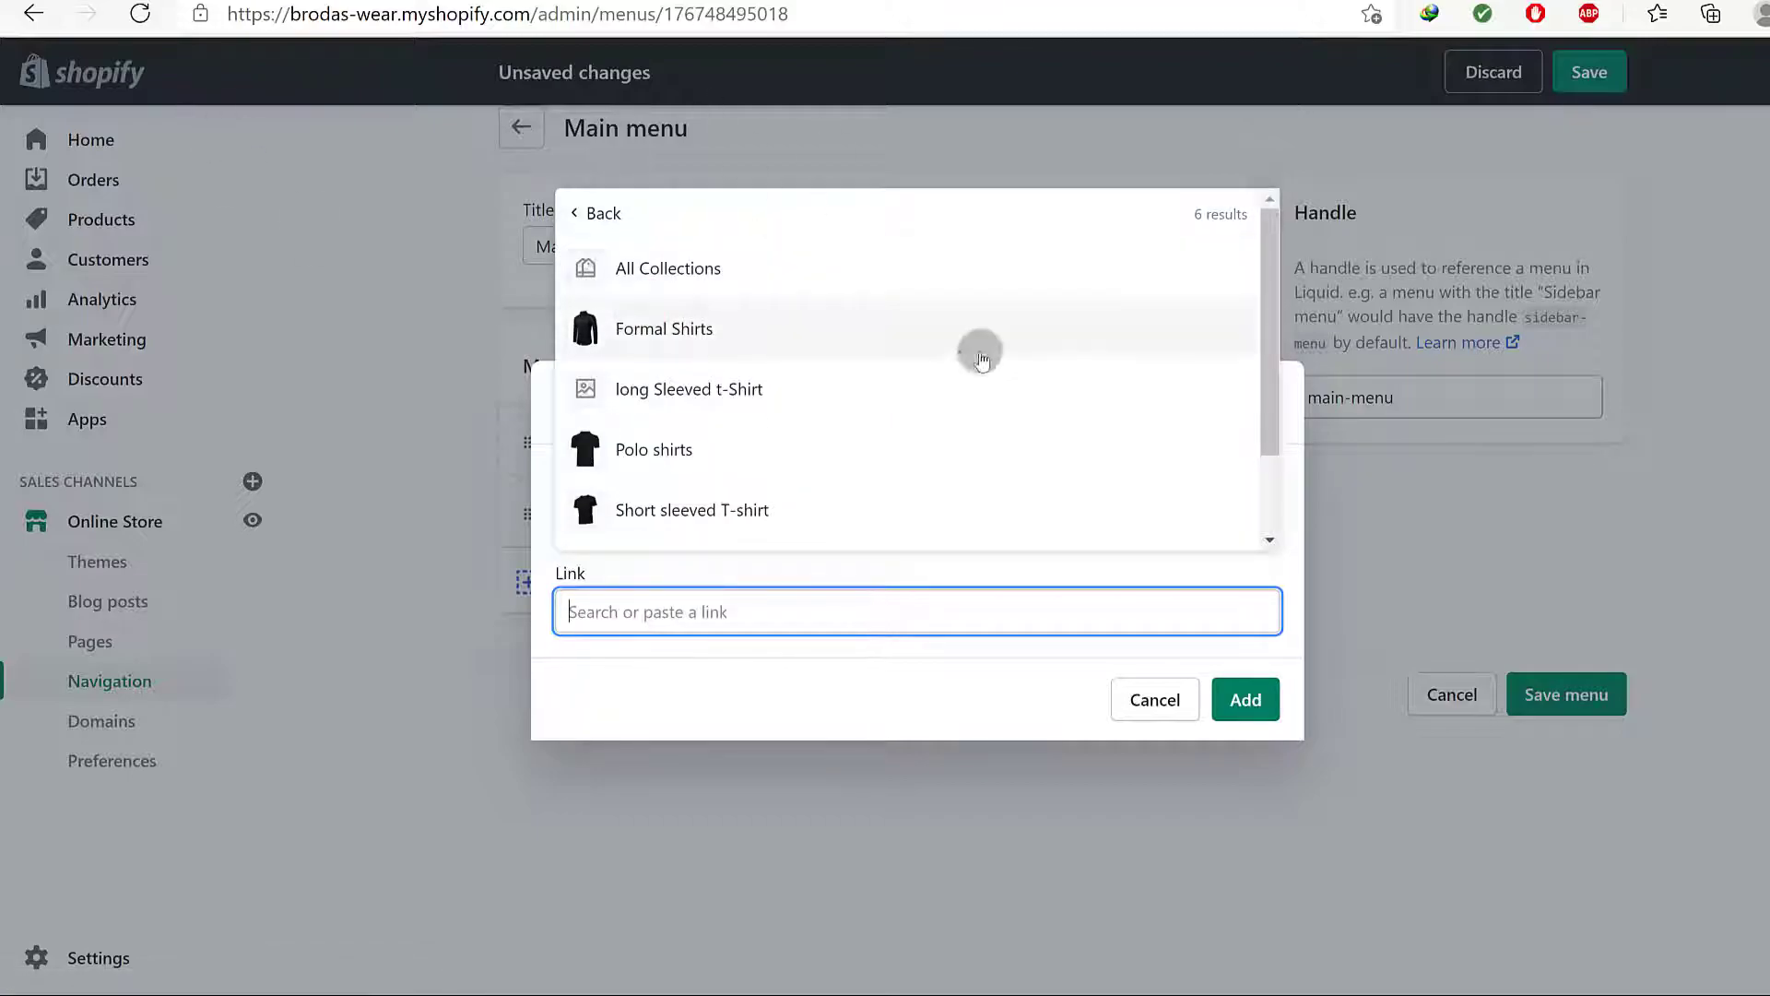
pyautogui.moveTo(1264, 348); pyautogui.dragTo(1263, 494)
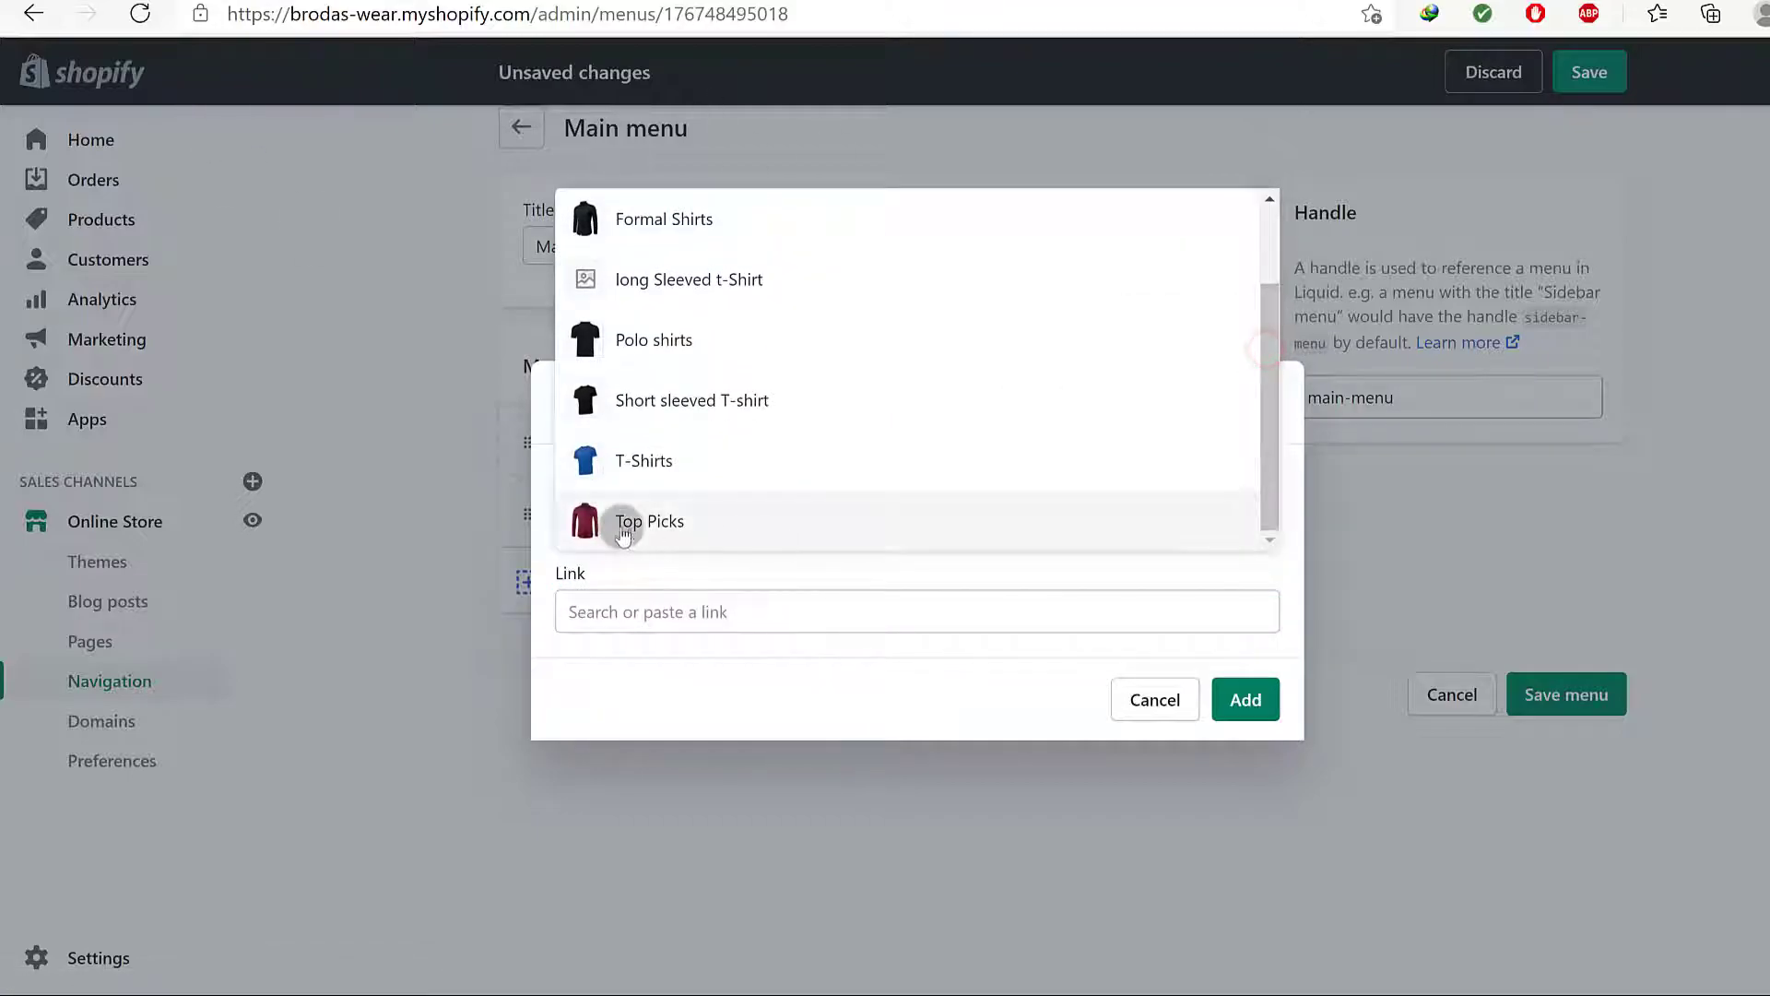
pyautogui.click(682, 666)
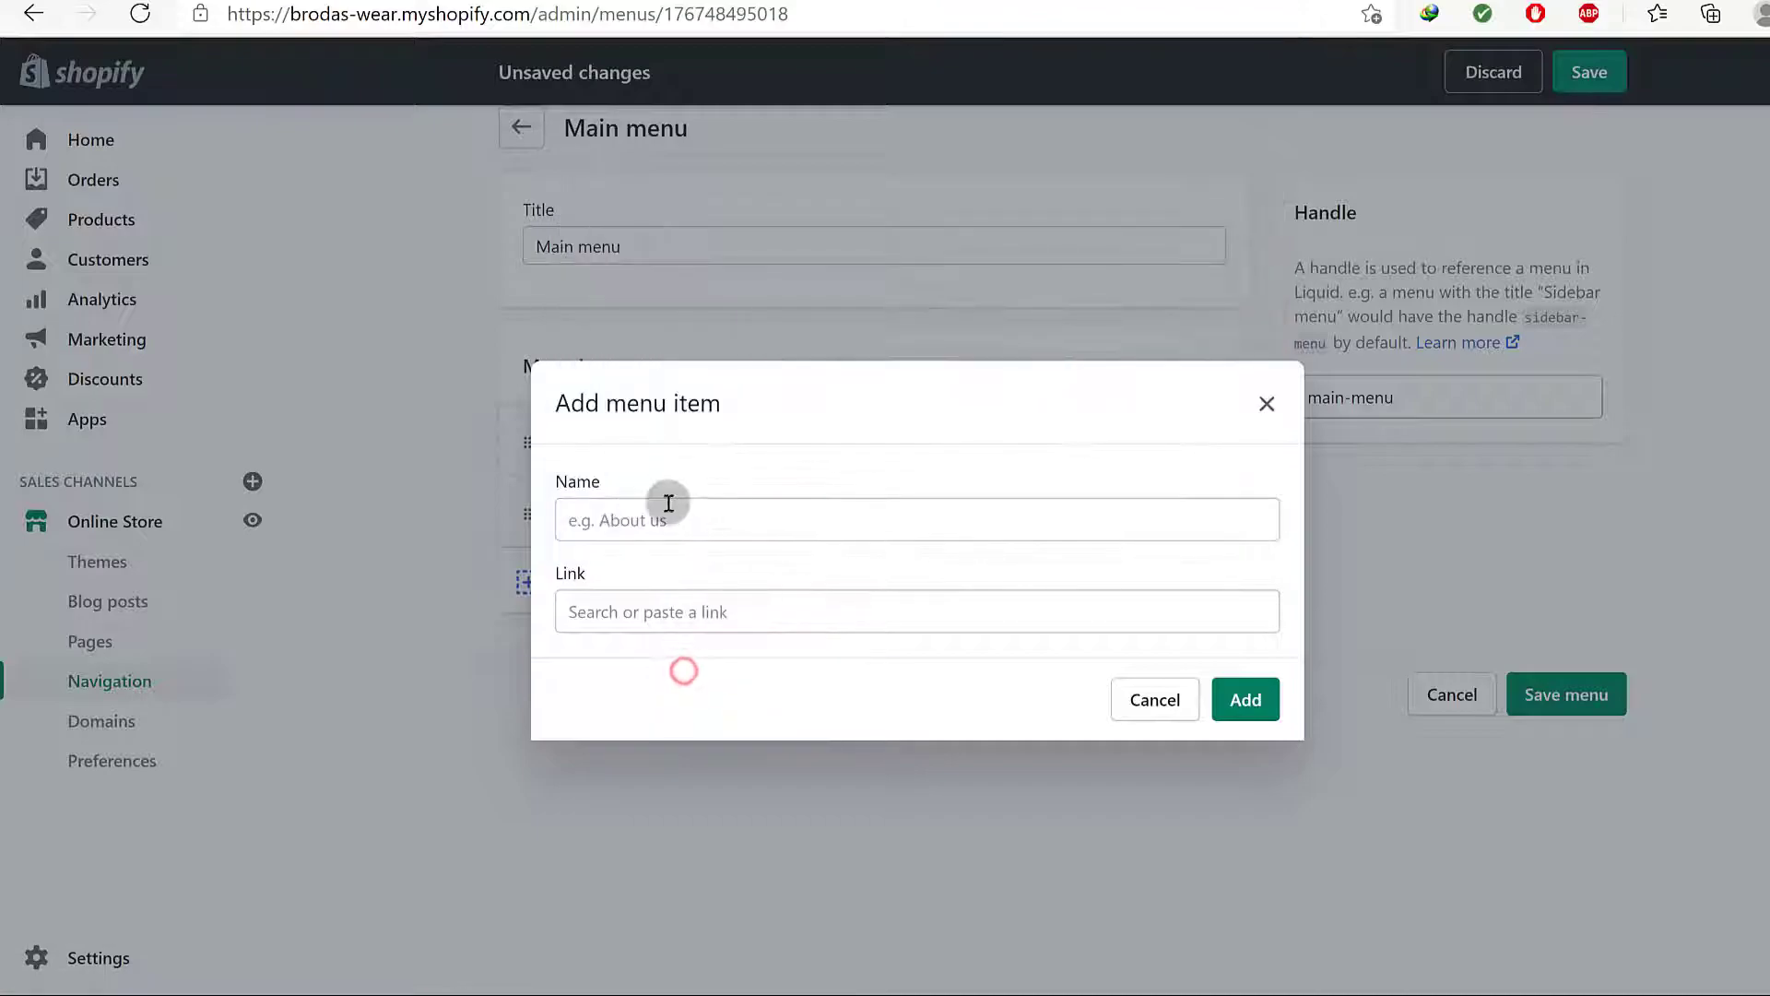
# Name the new menu item Top picks and link it to the Top Picks collection
pyautogui.click(663, 516)
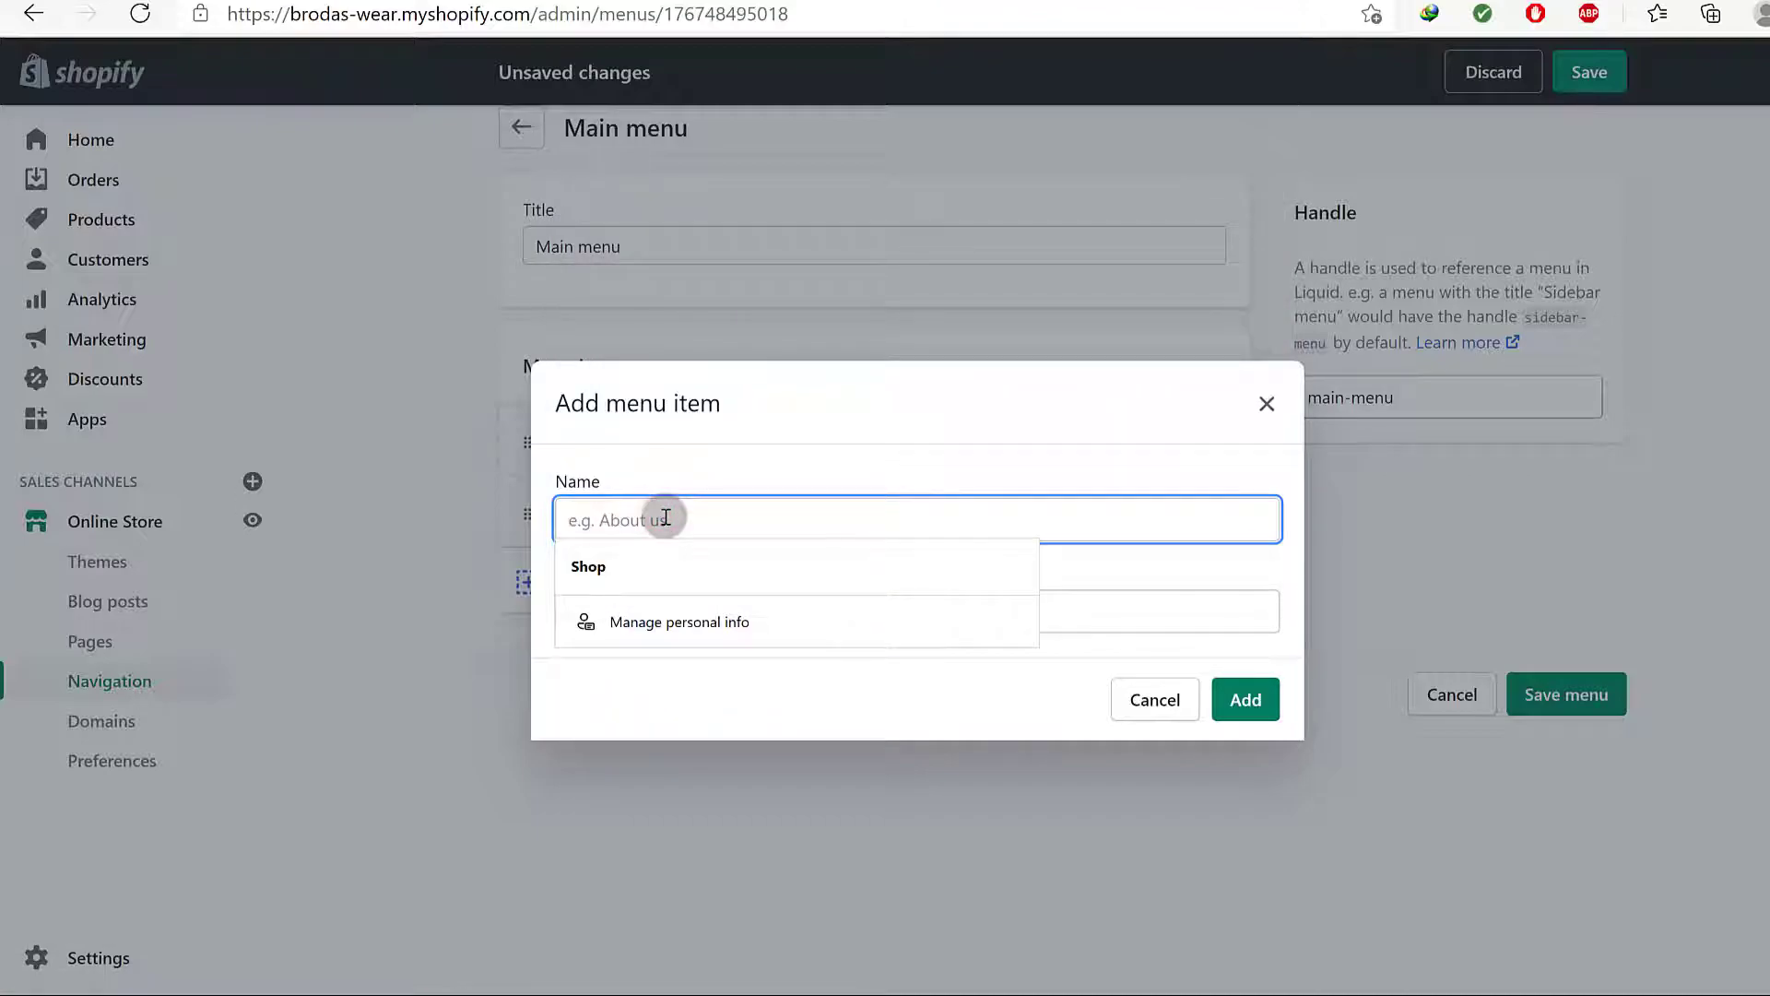
pyautogui.write('Top Picks')
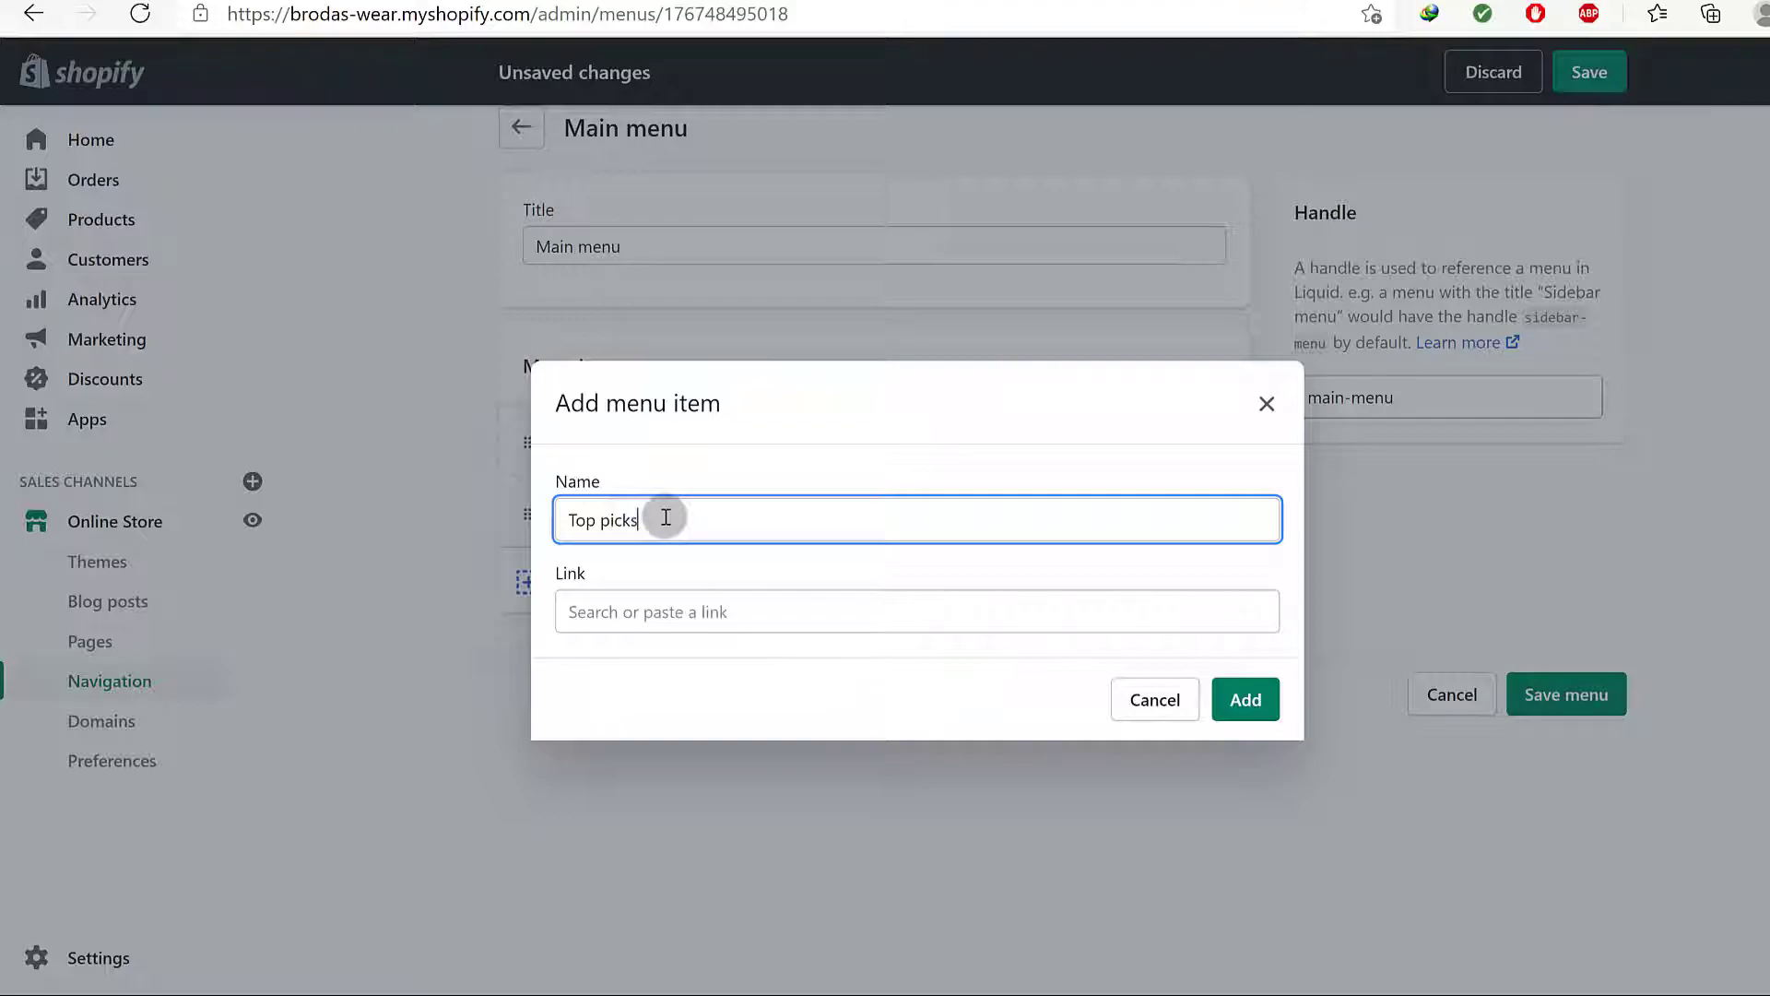
pyautogui.click(647, 612)
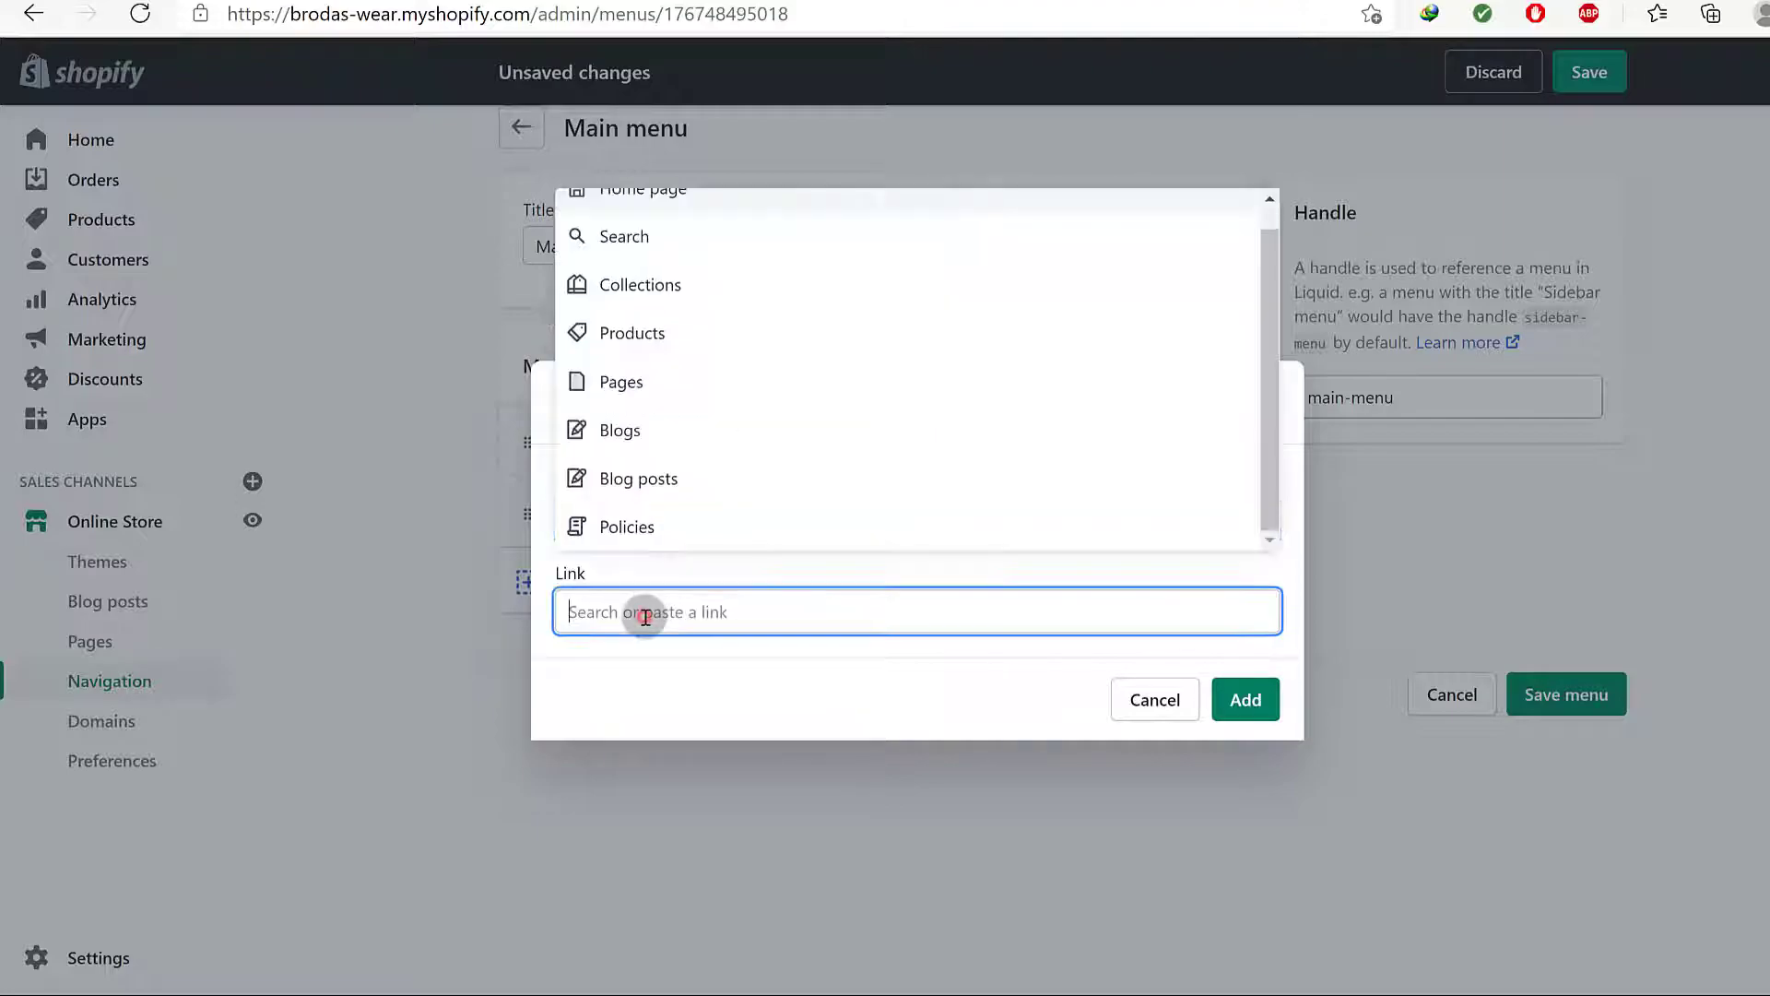
pyautogui.scroll(1, 671, 364)
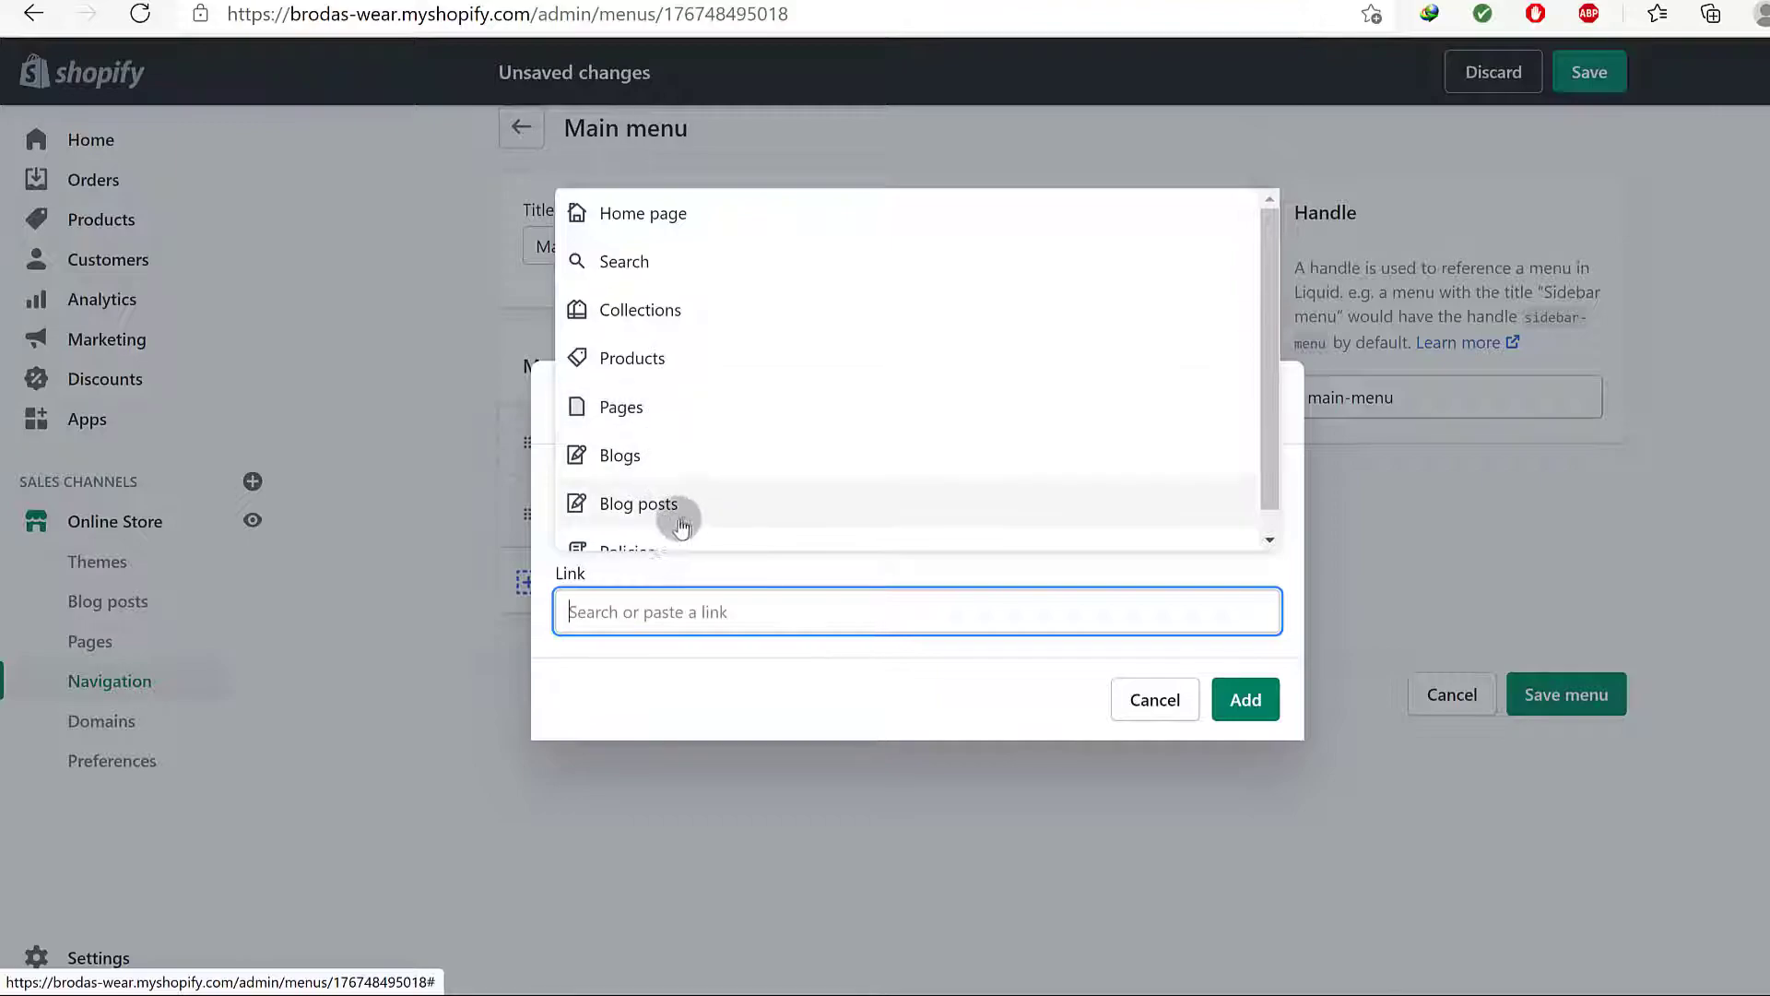
pyautogui.scroll(1, 683, 406)
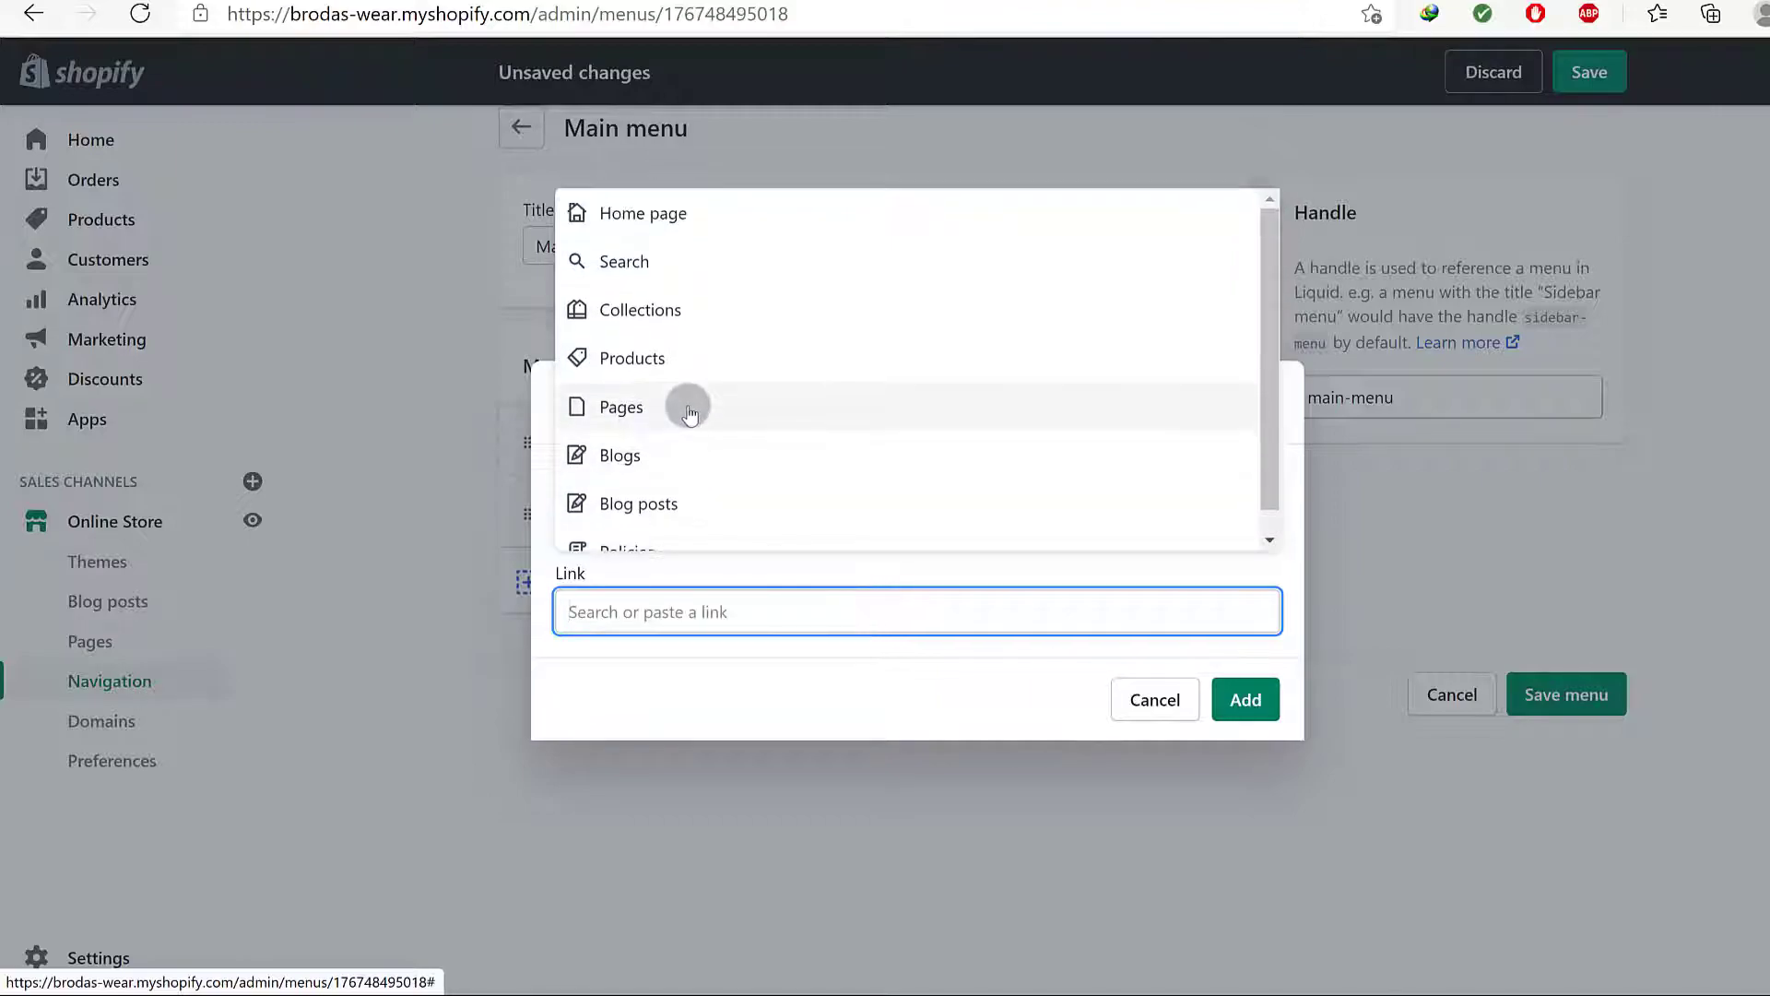
pyautogui.click(636, 307)
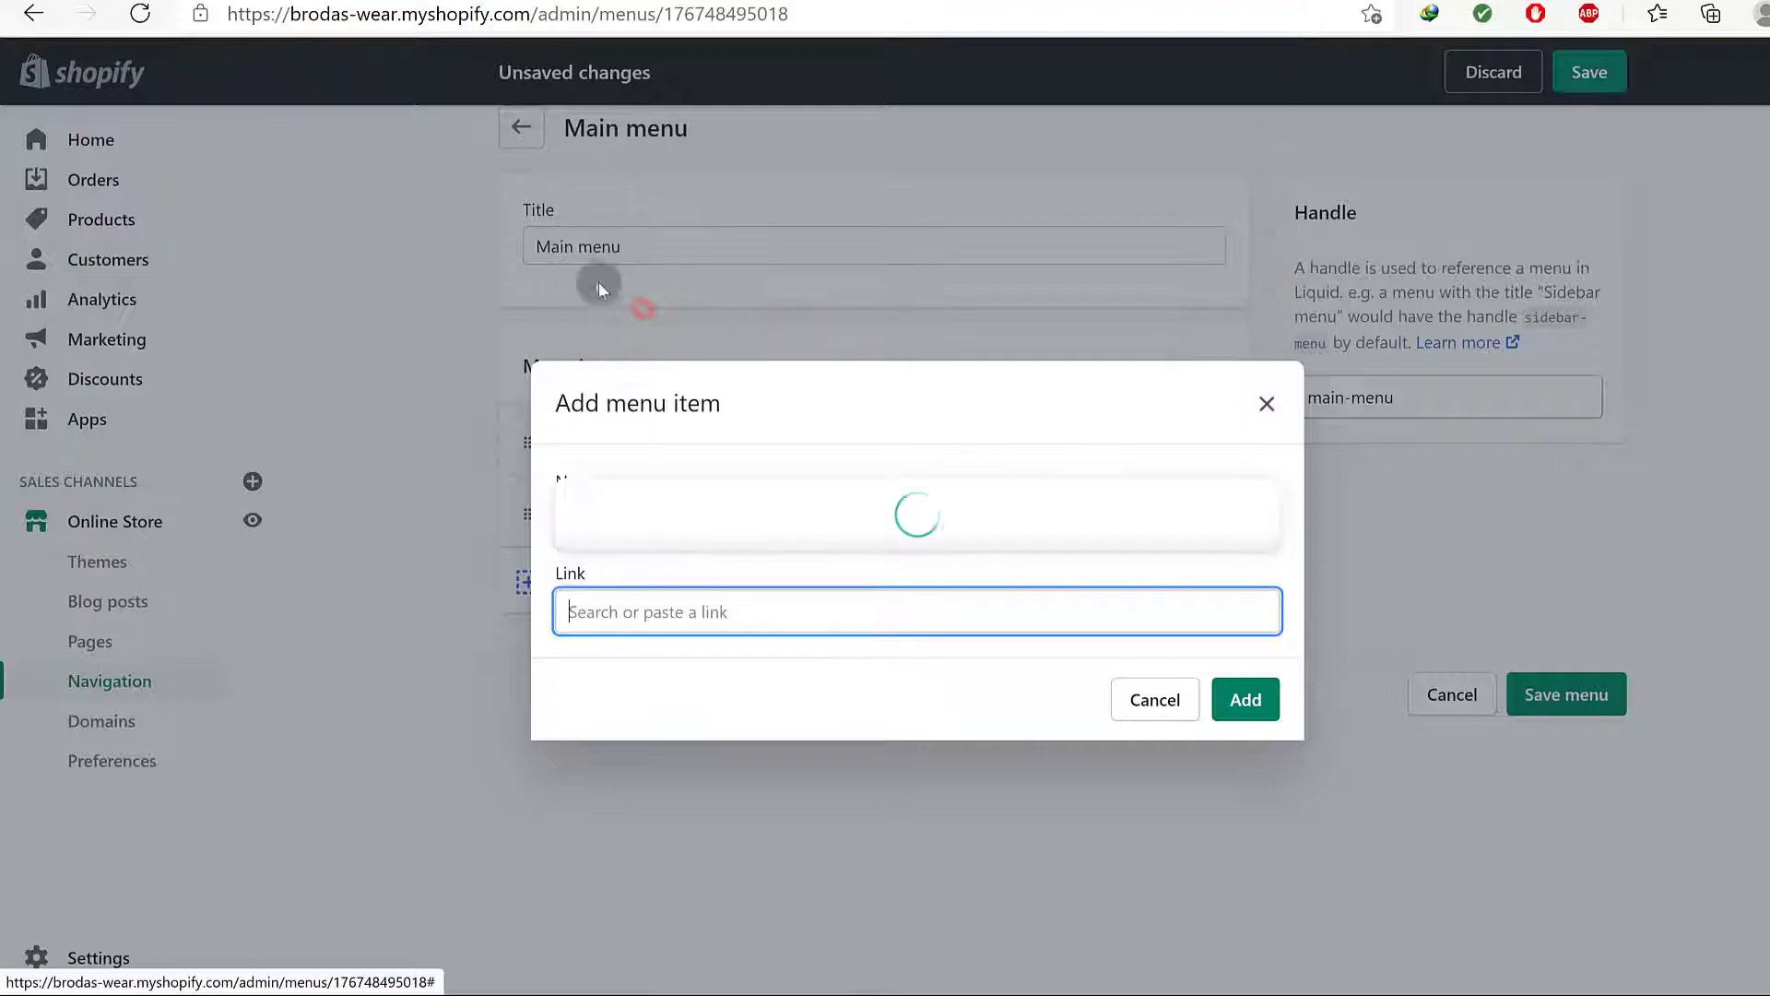
pyautogui.scroll(-1, 810, 442)
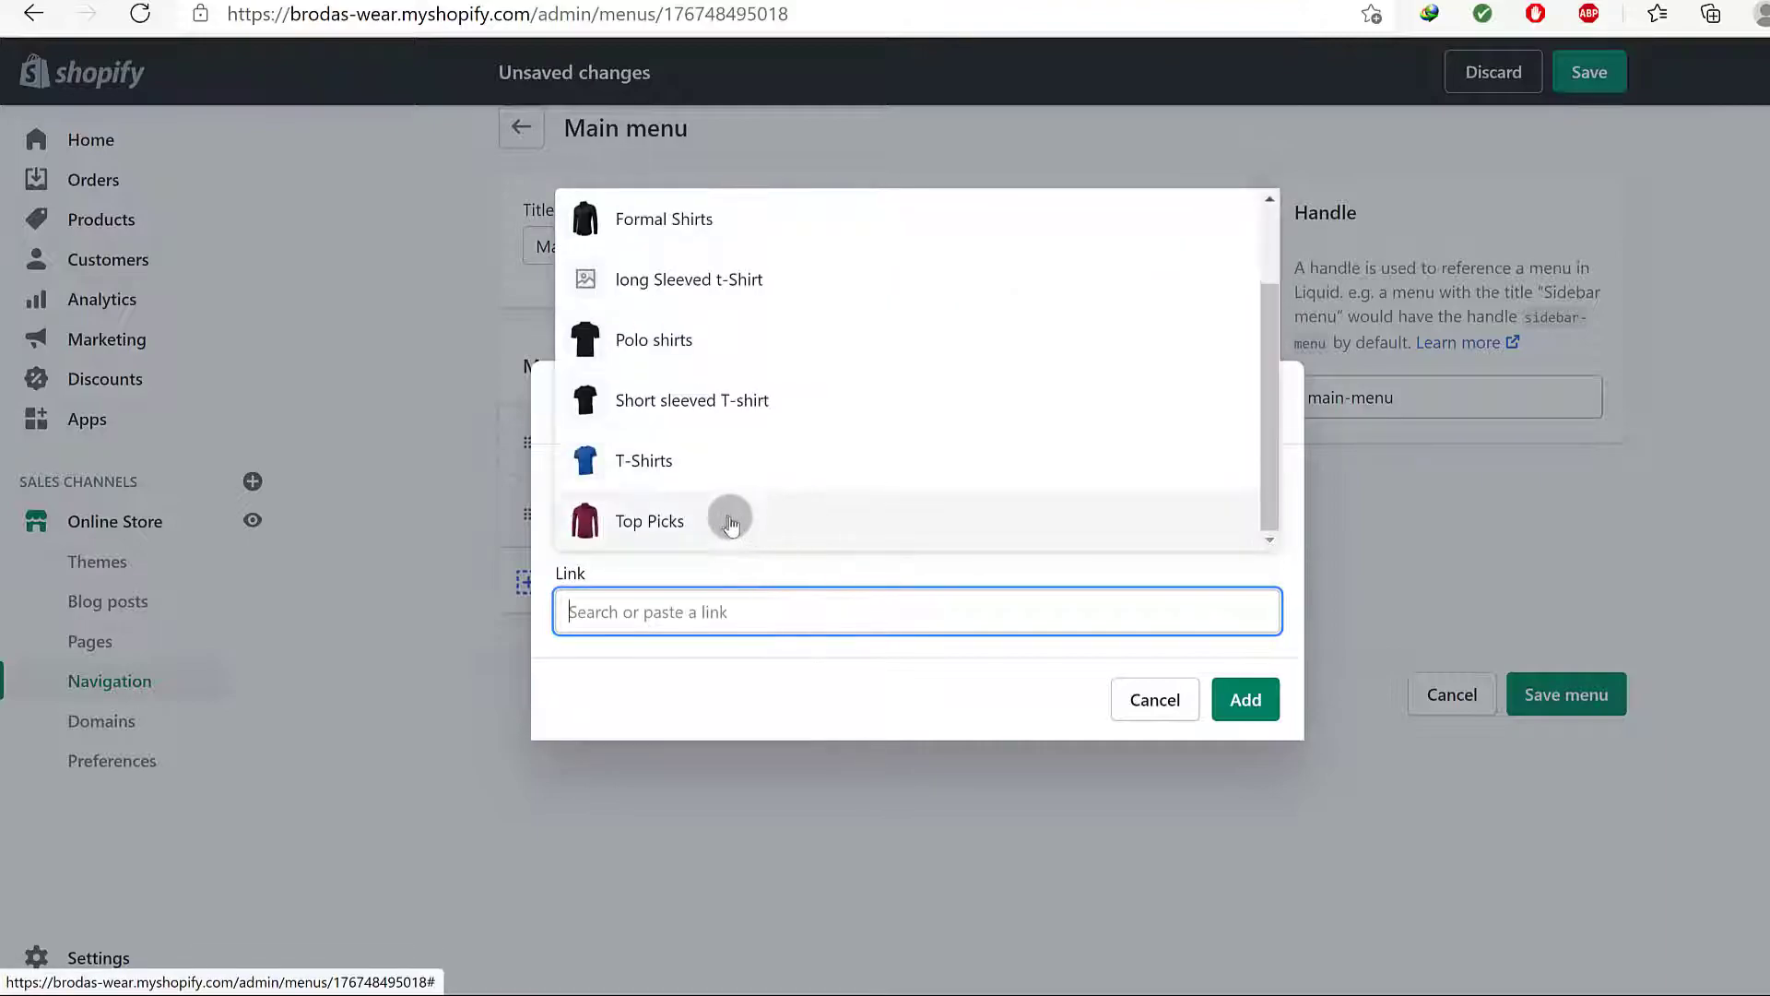
pyautogui.click(678, 518)
# Add the Top Picks item to the main menu, leaving the collection tag filter empty
pyautogui.click(645, 465)
pyautogui.tripleClick(646, 465)
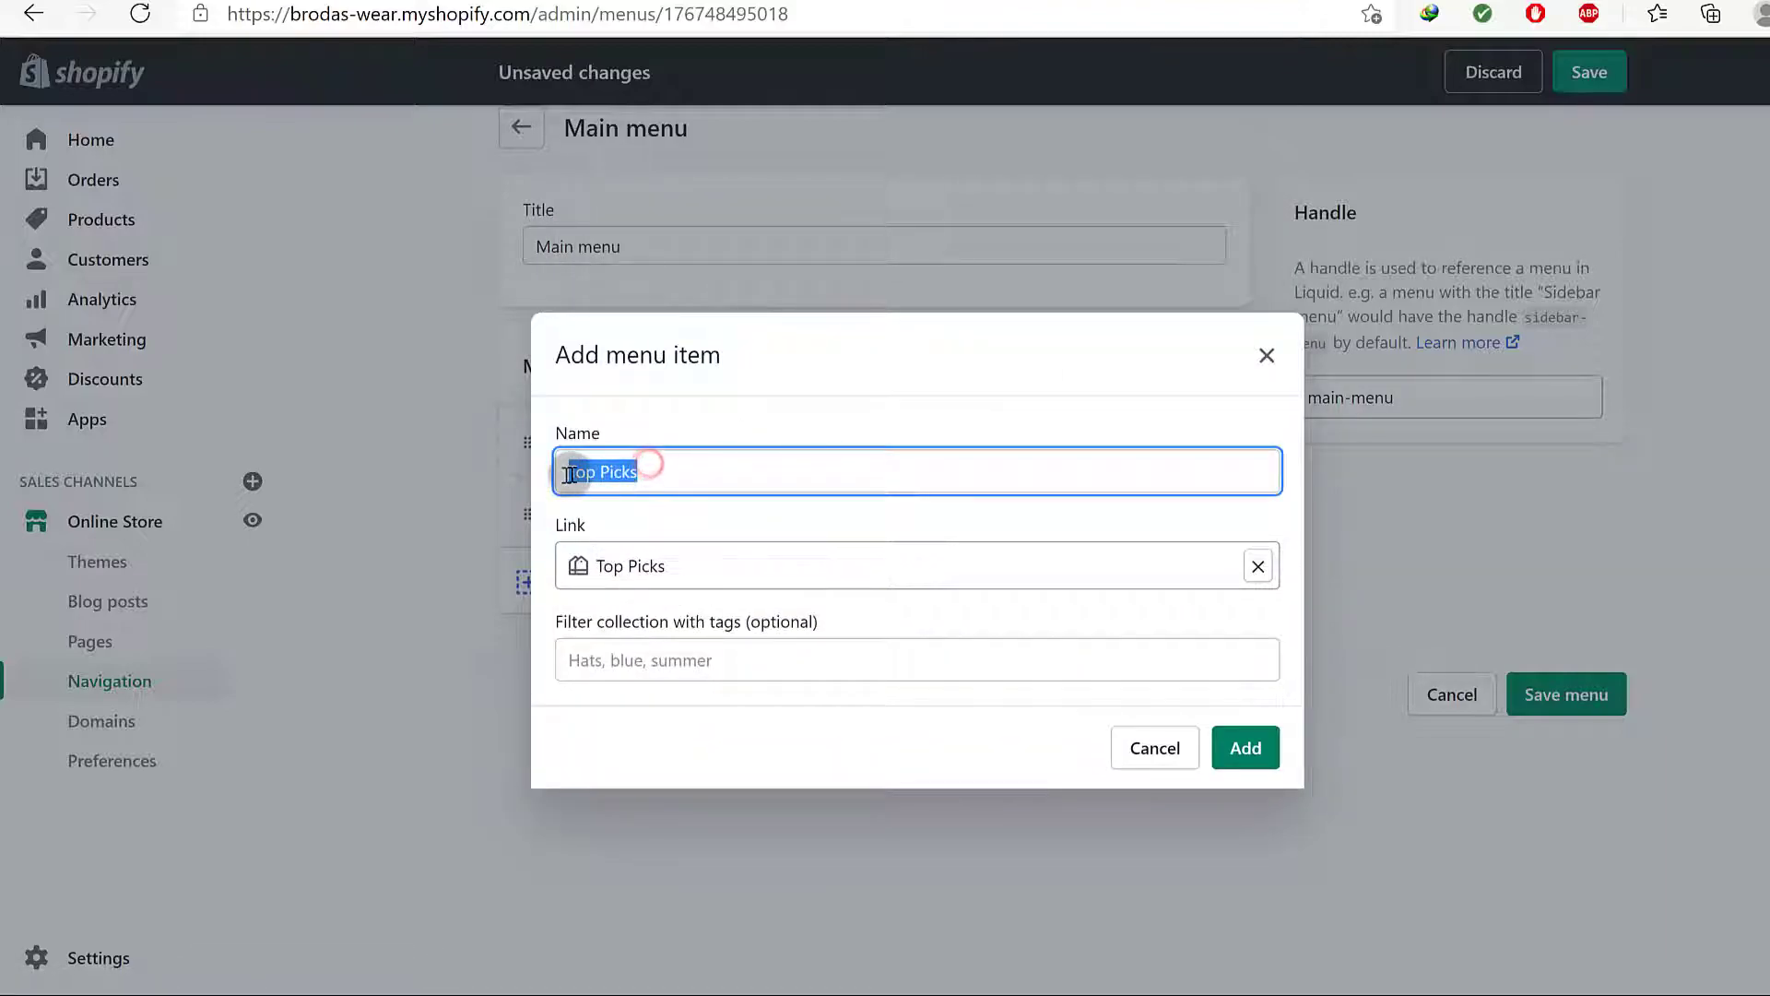
pyautogui.click(640, 752)
pyautogui.click(697, 662)
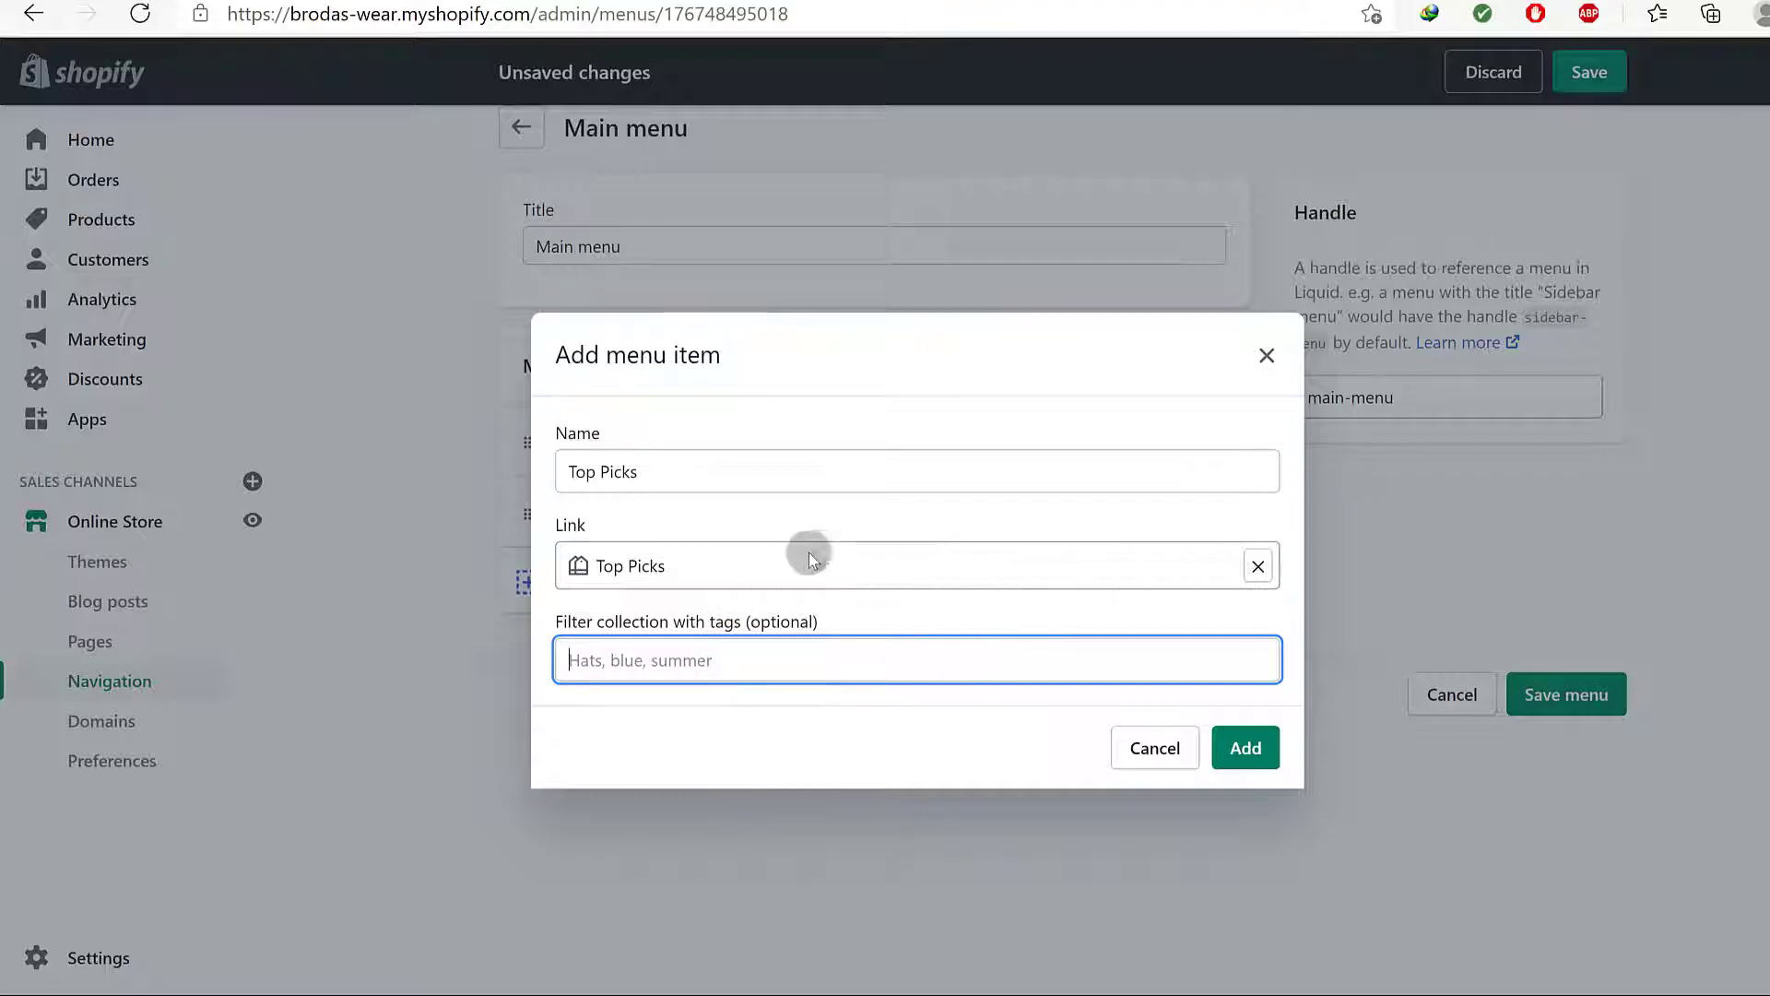
pyautogui.click(1241, 751)
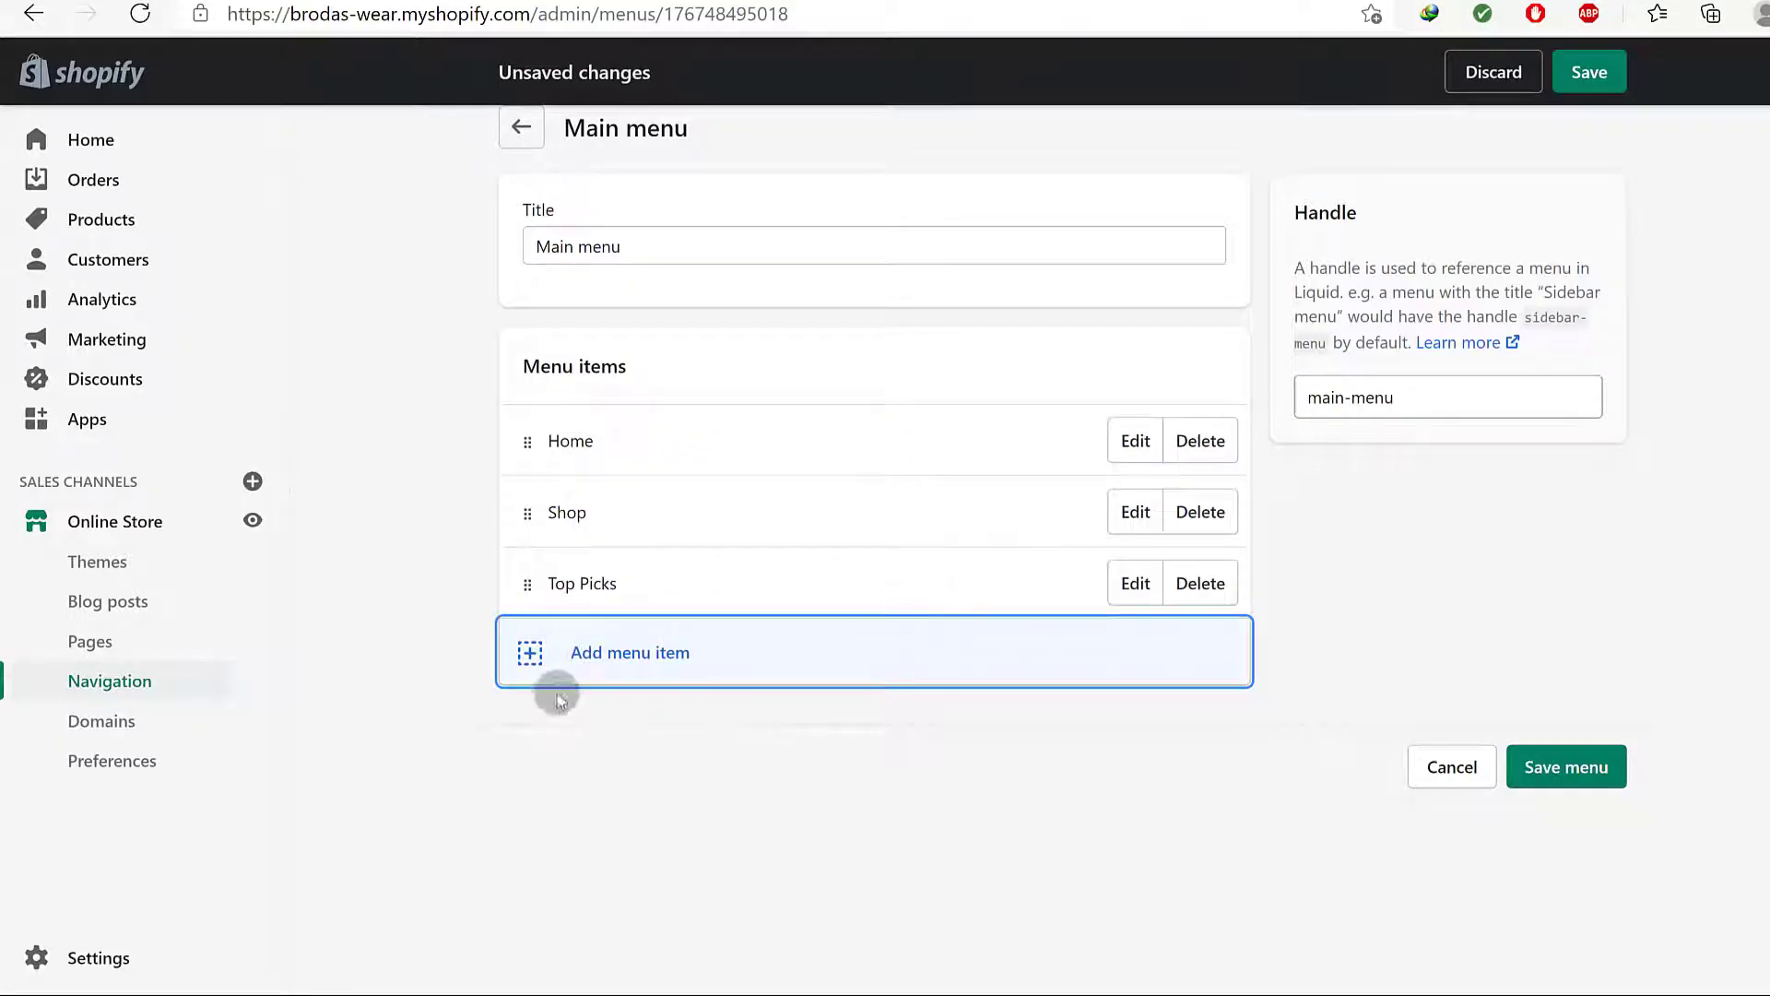
# Add a main menu item named About us and link it to the About Us page
pyautogui.click(612, 652)
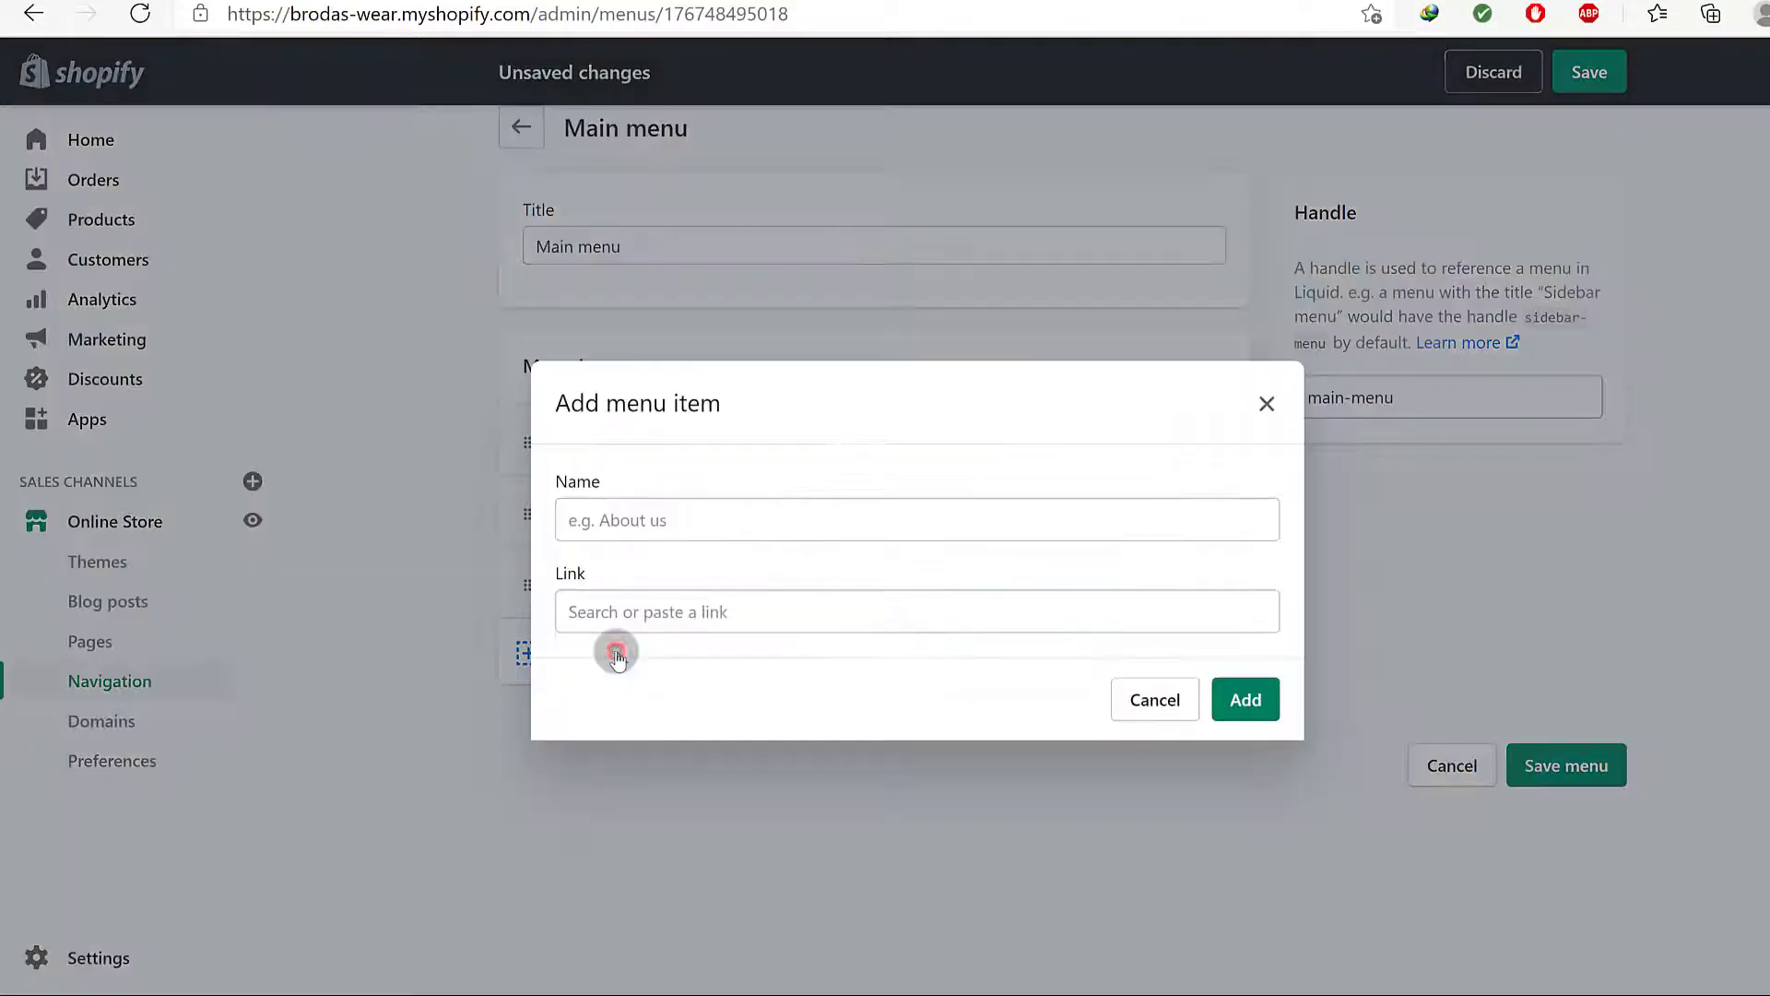
pyautogui.click(650, 513)
pyautogui.write('About us')
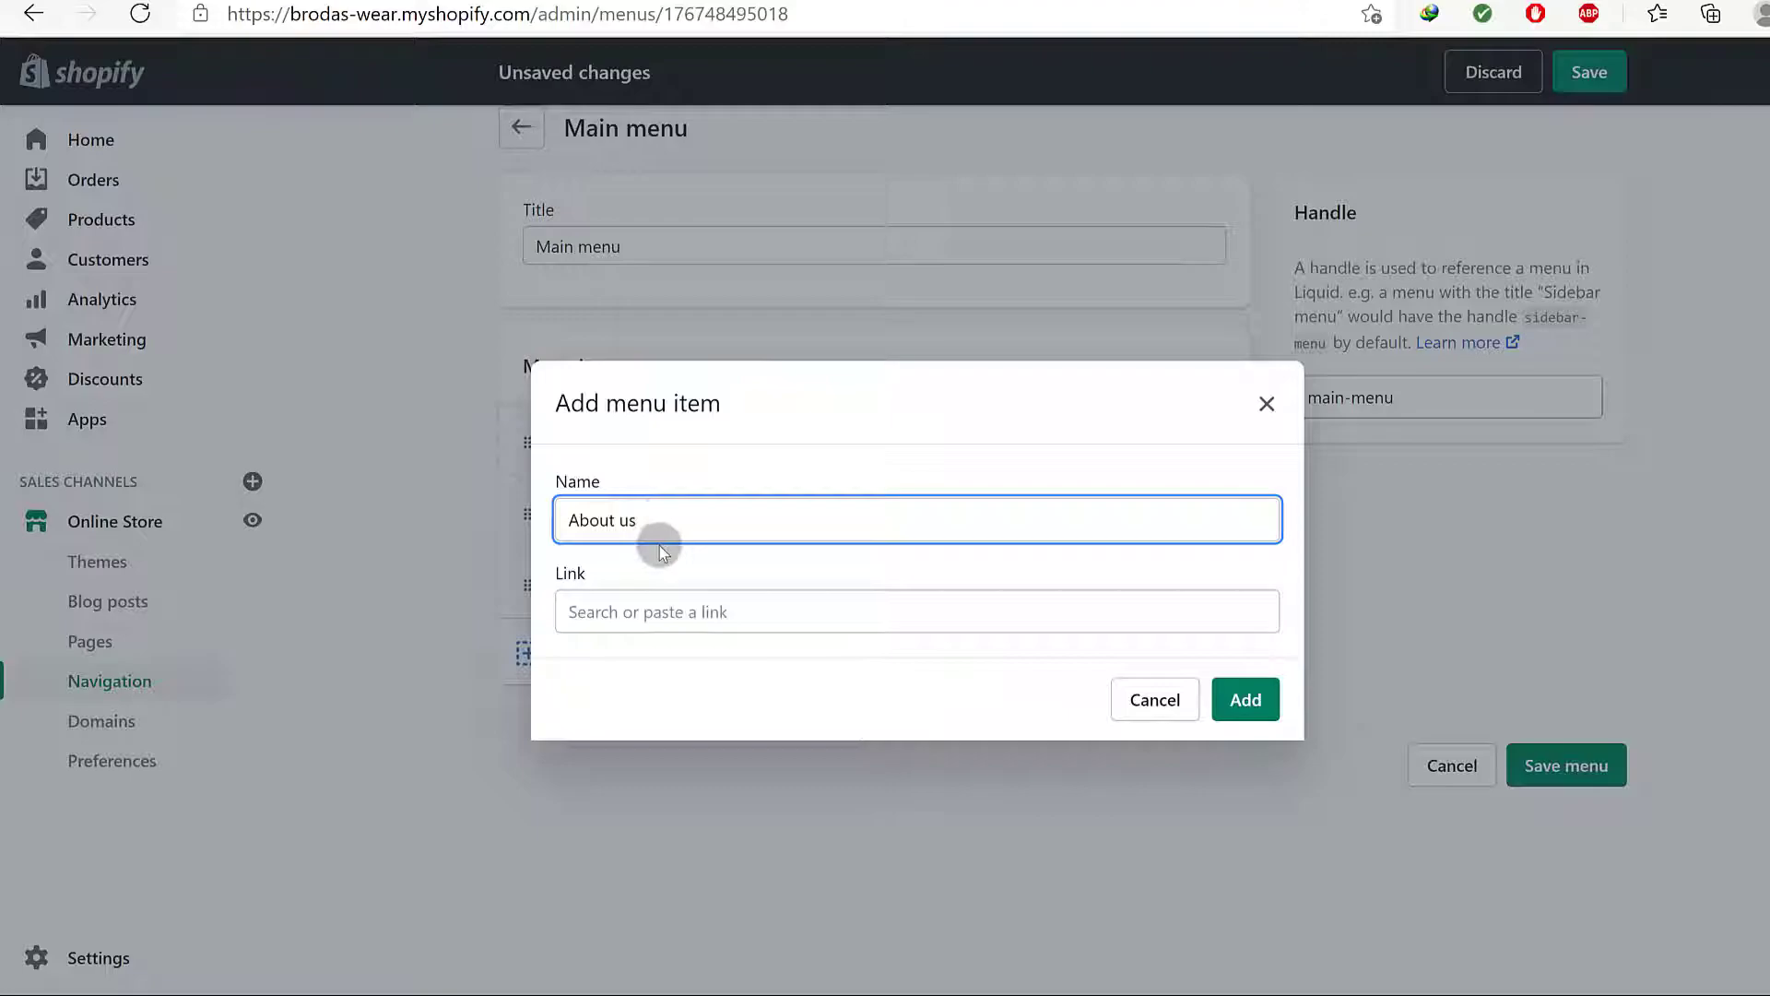
pyautogui.click(650, 610)
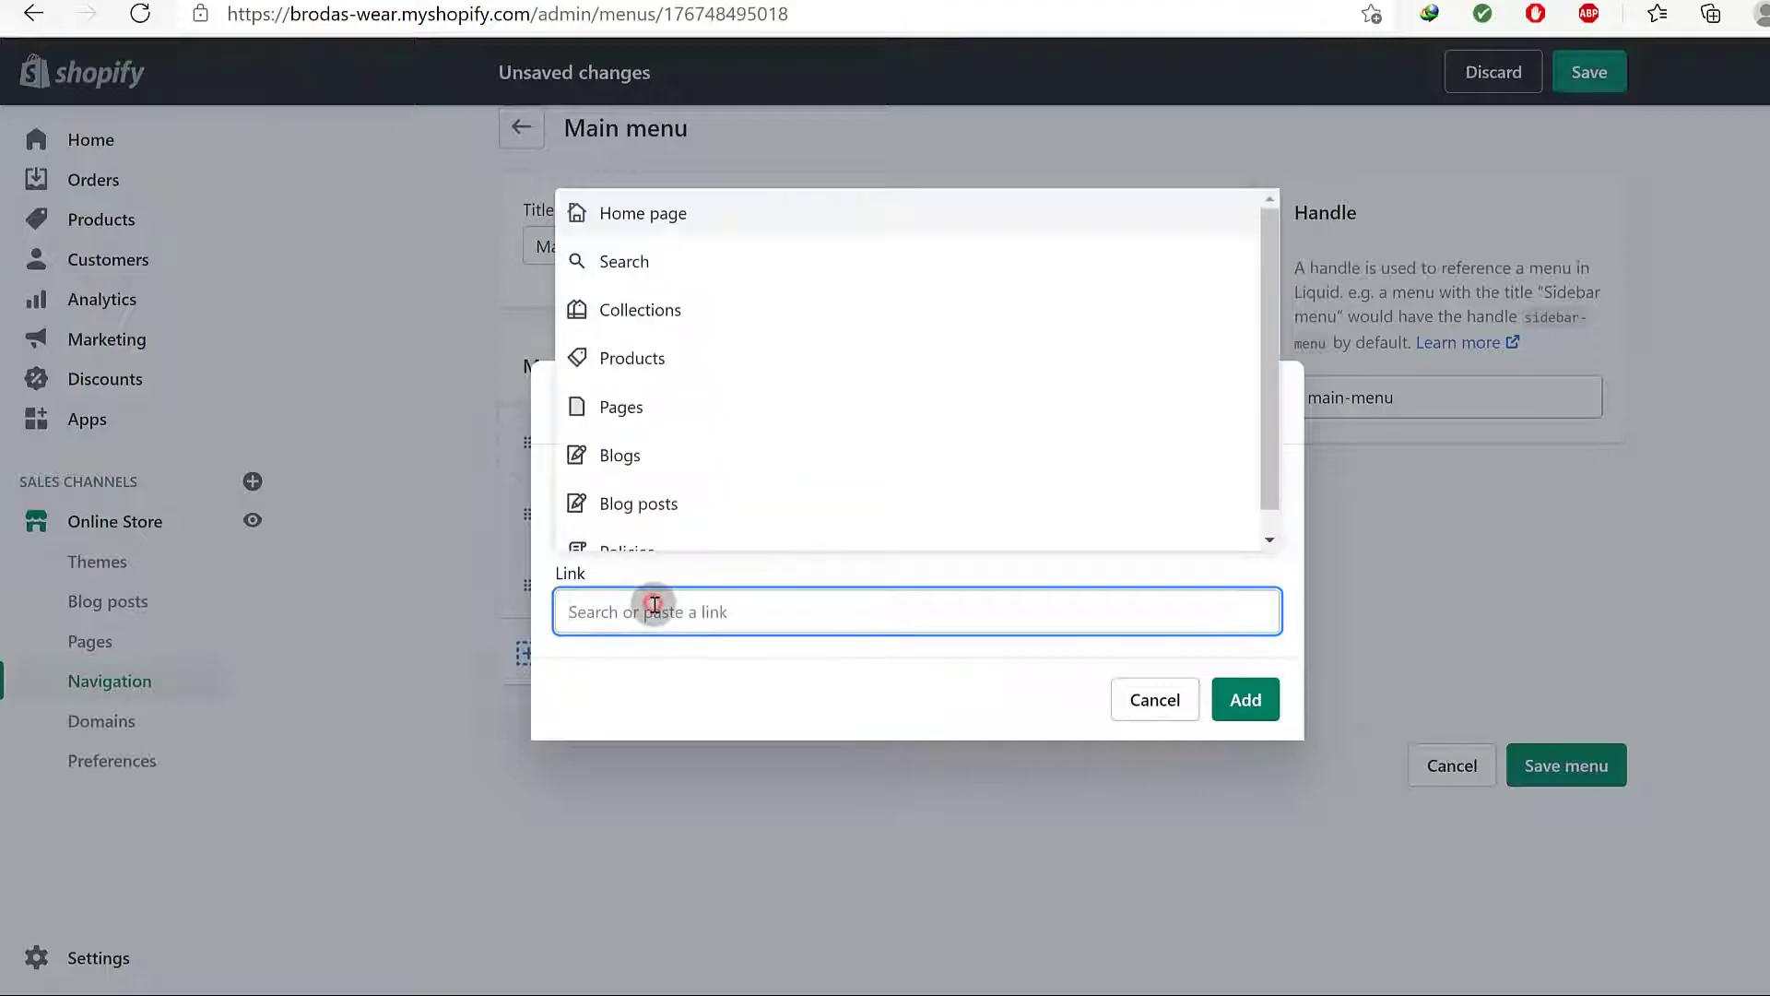
pyautogui.click(645, 430)
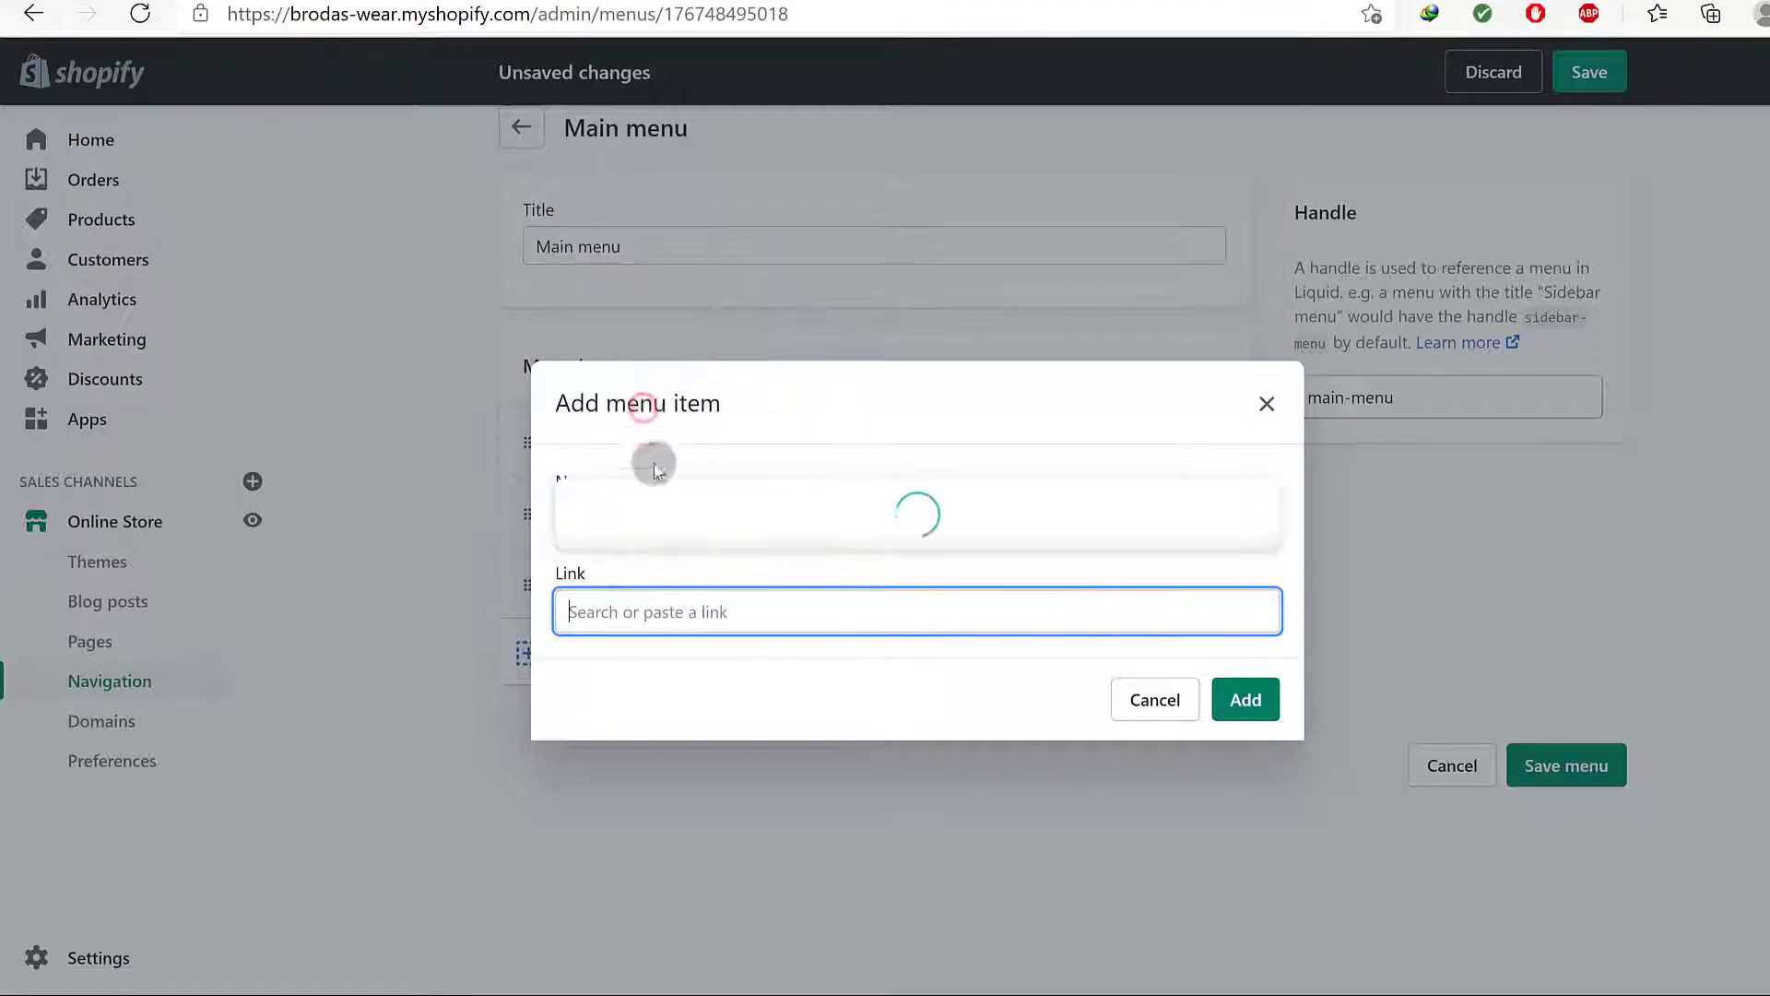
pyautogui.click(617, 717)
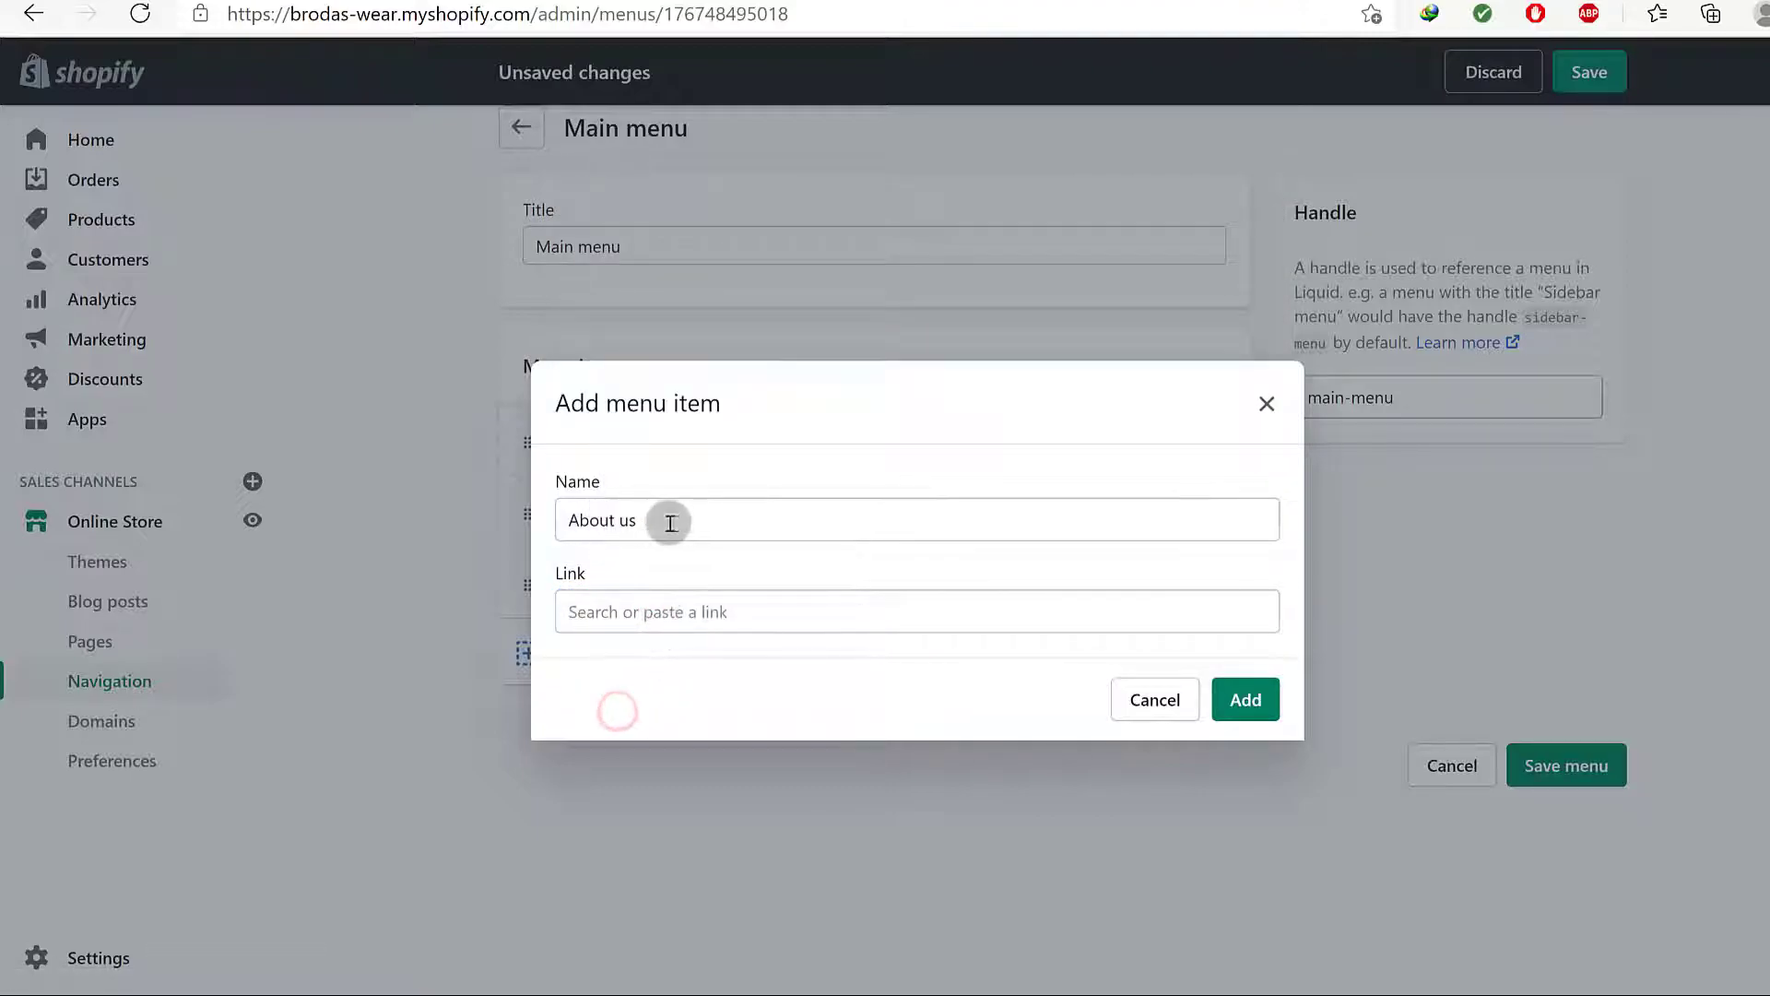
pyautogui.click(668, 611)
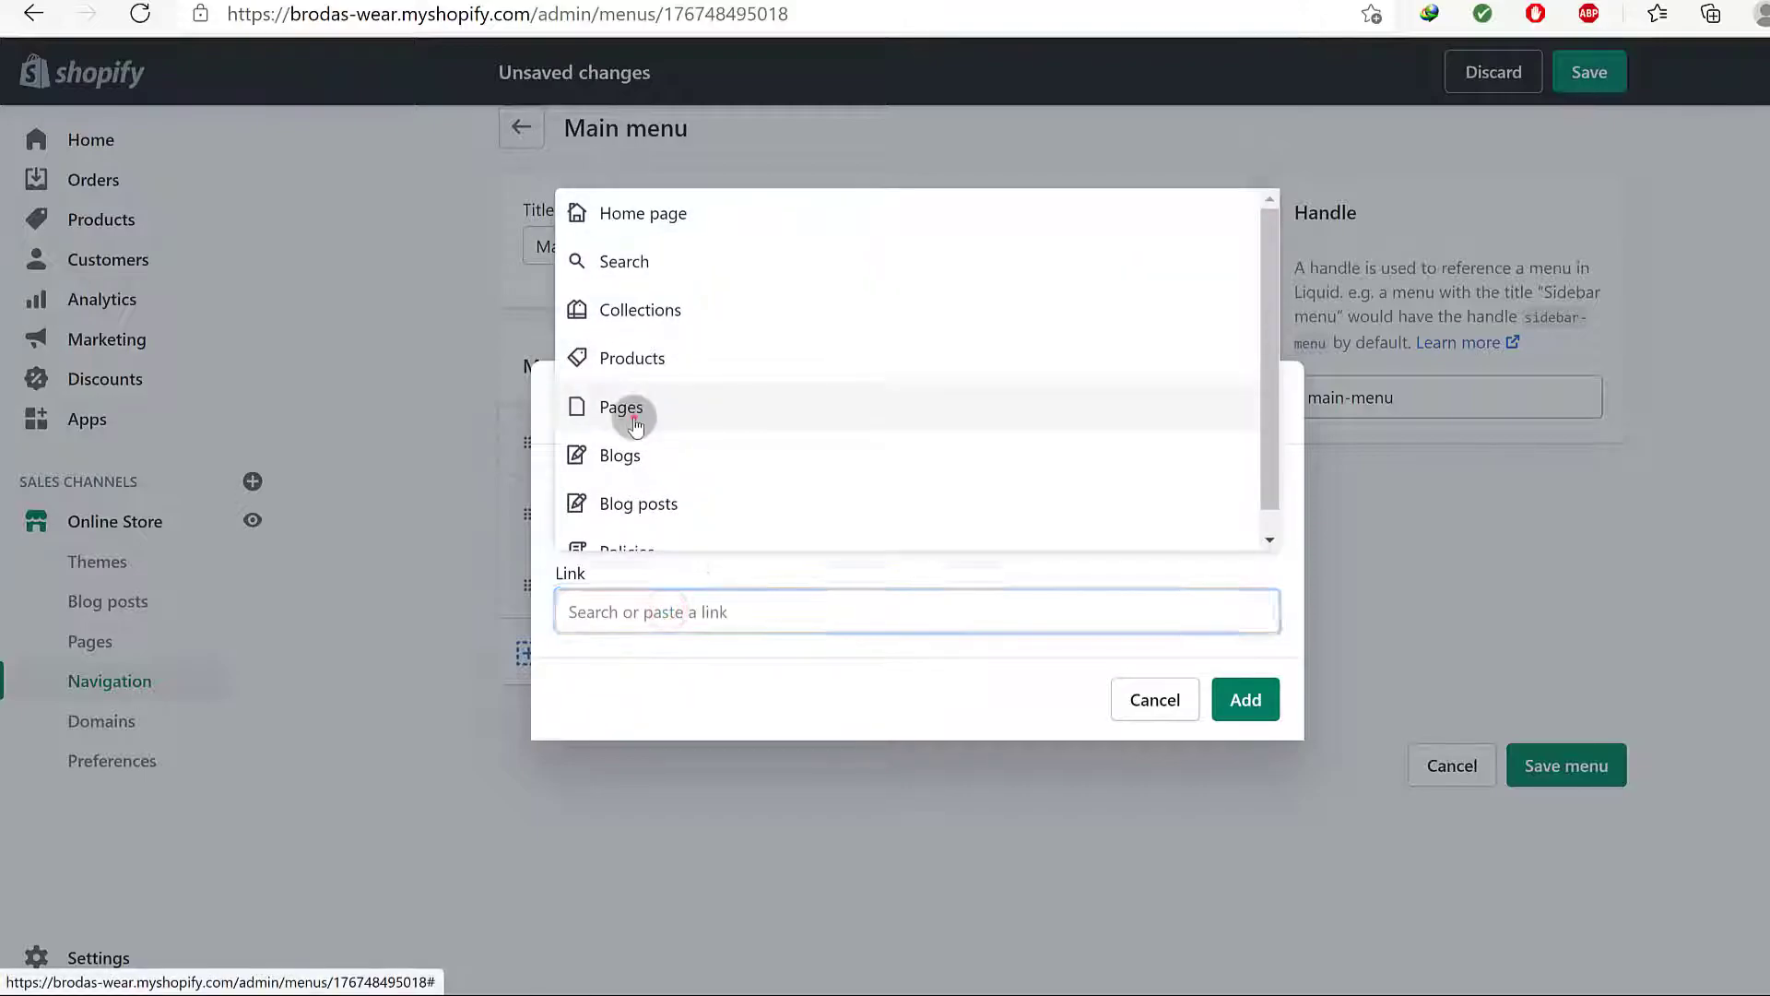
pyautogui.click(632, 408)
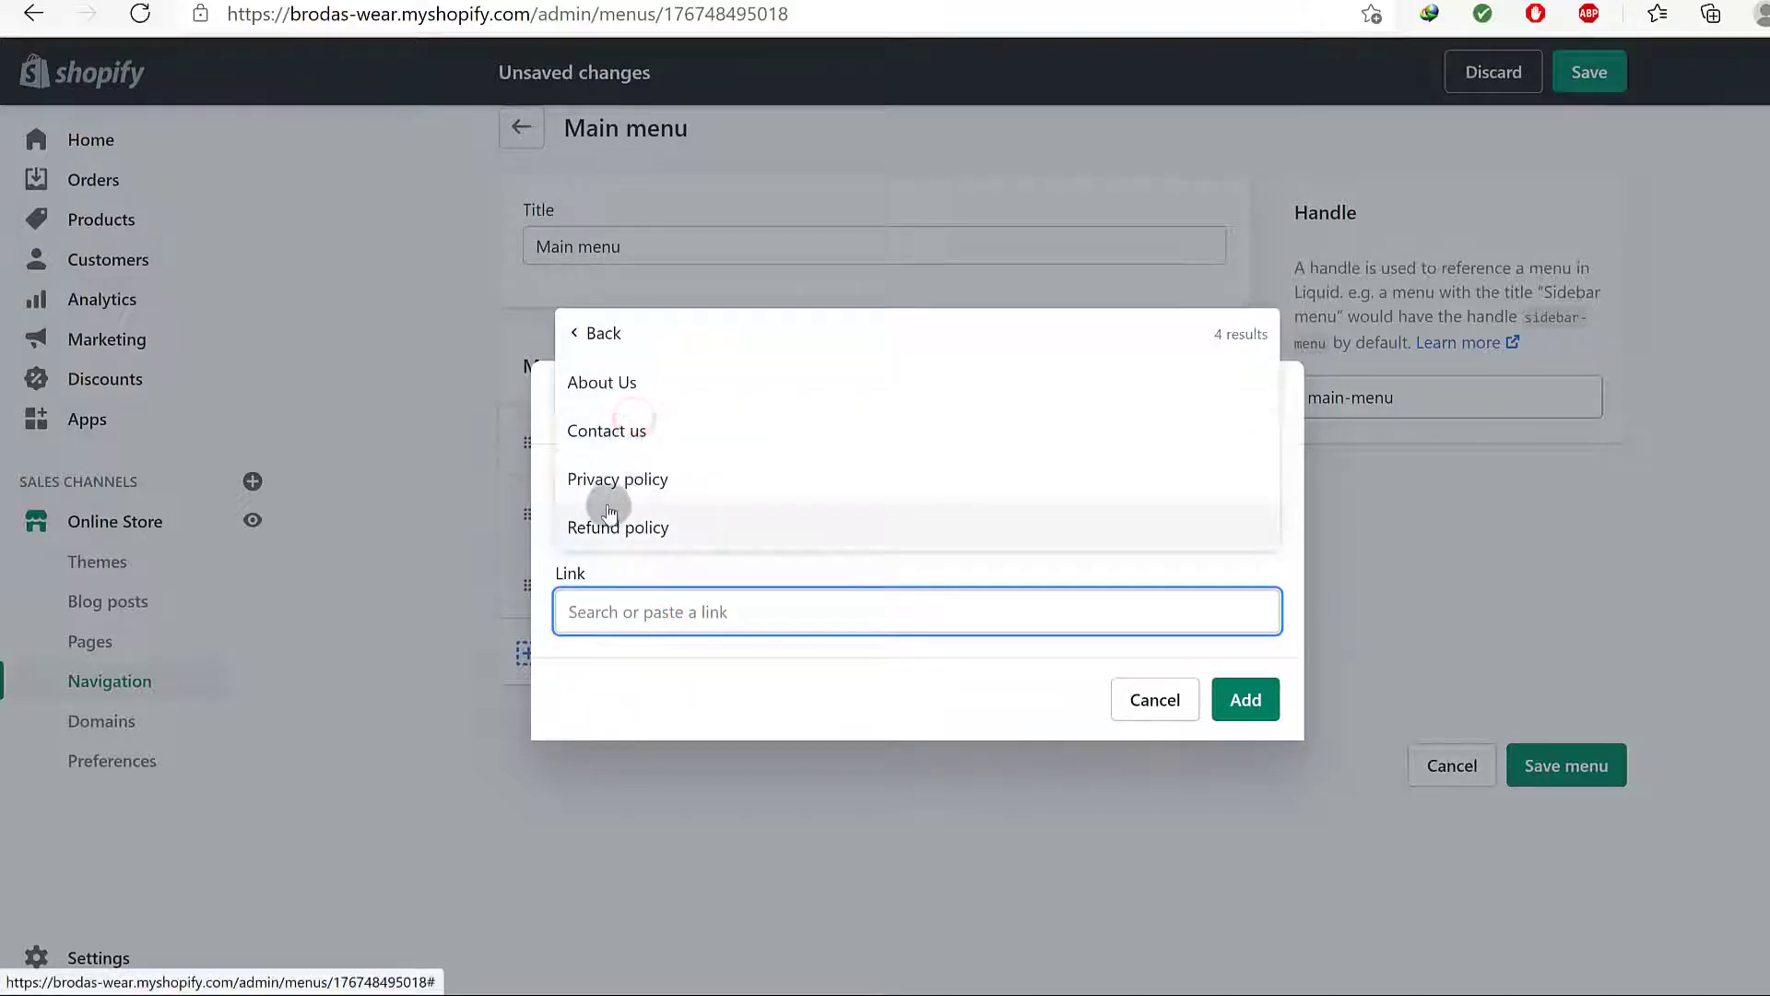
pyautogui.click(614, 382)
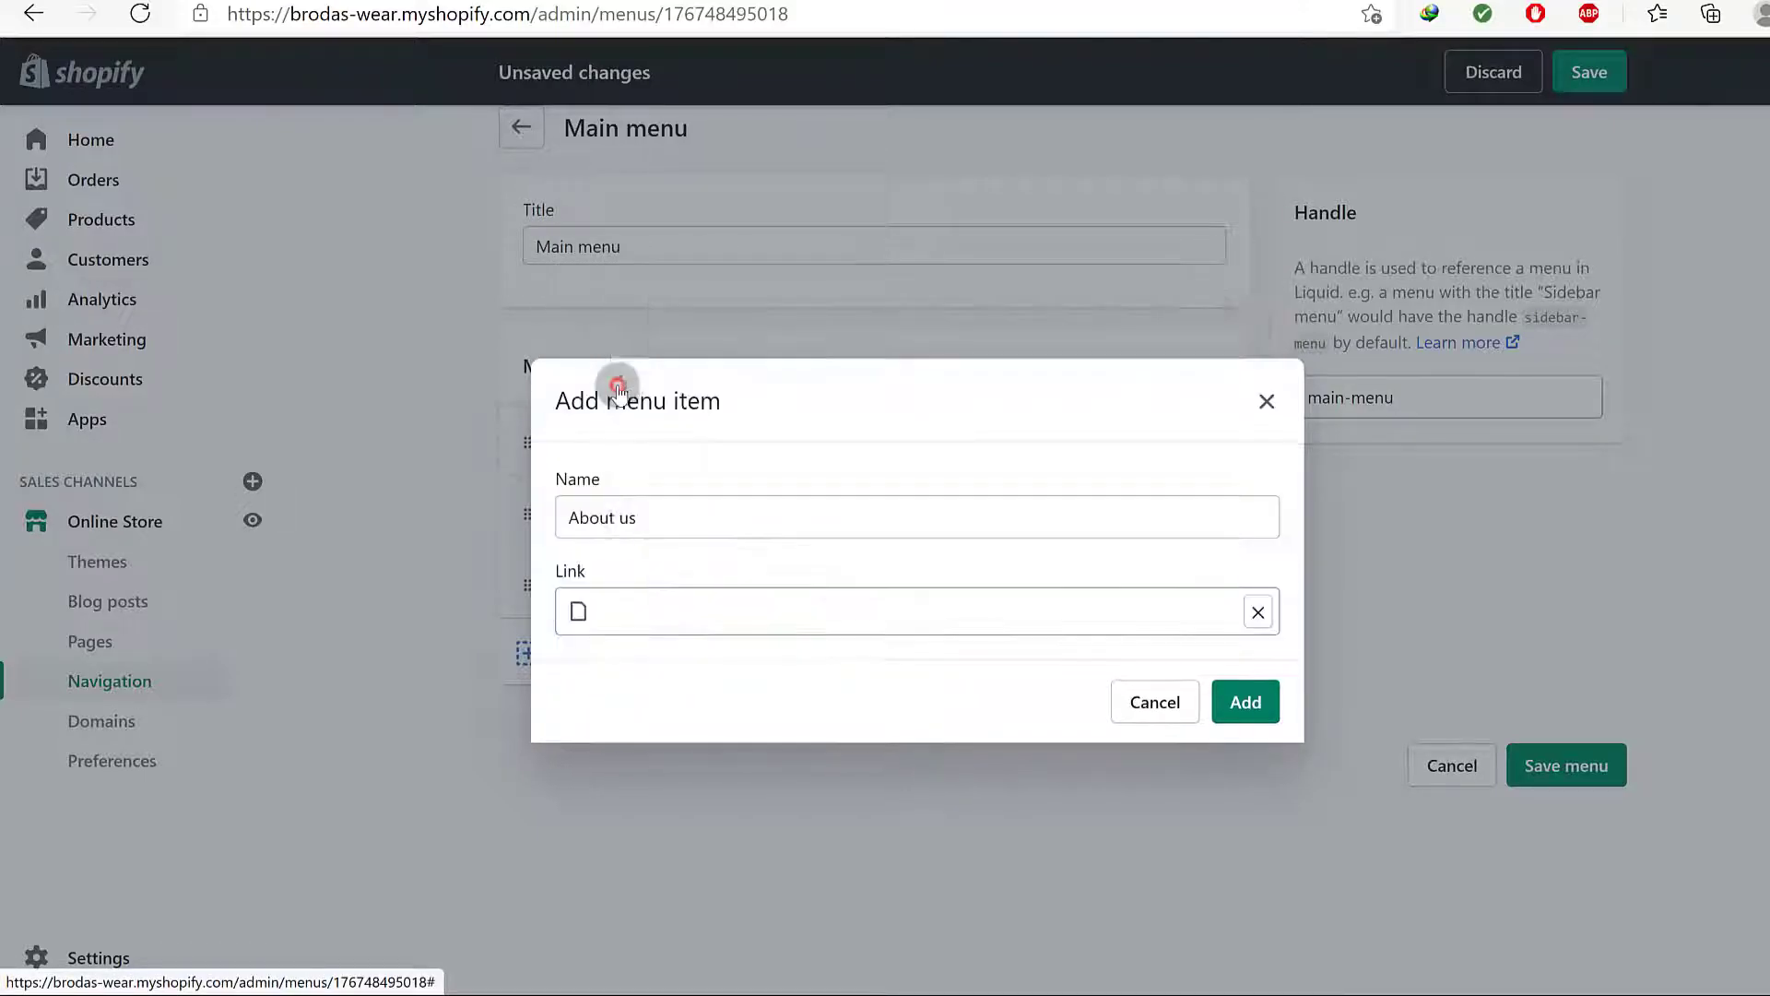
pyautogui.click(1228, 705)
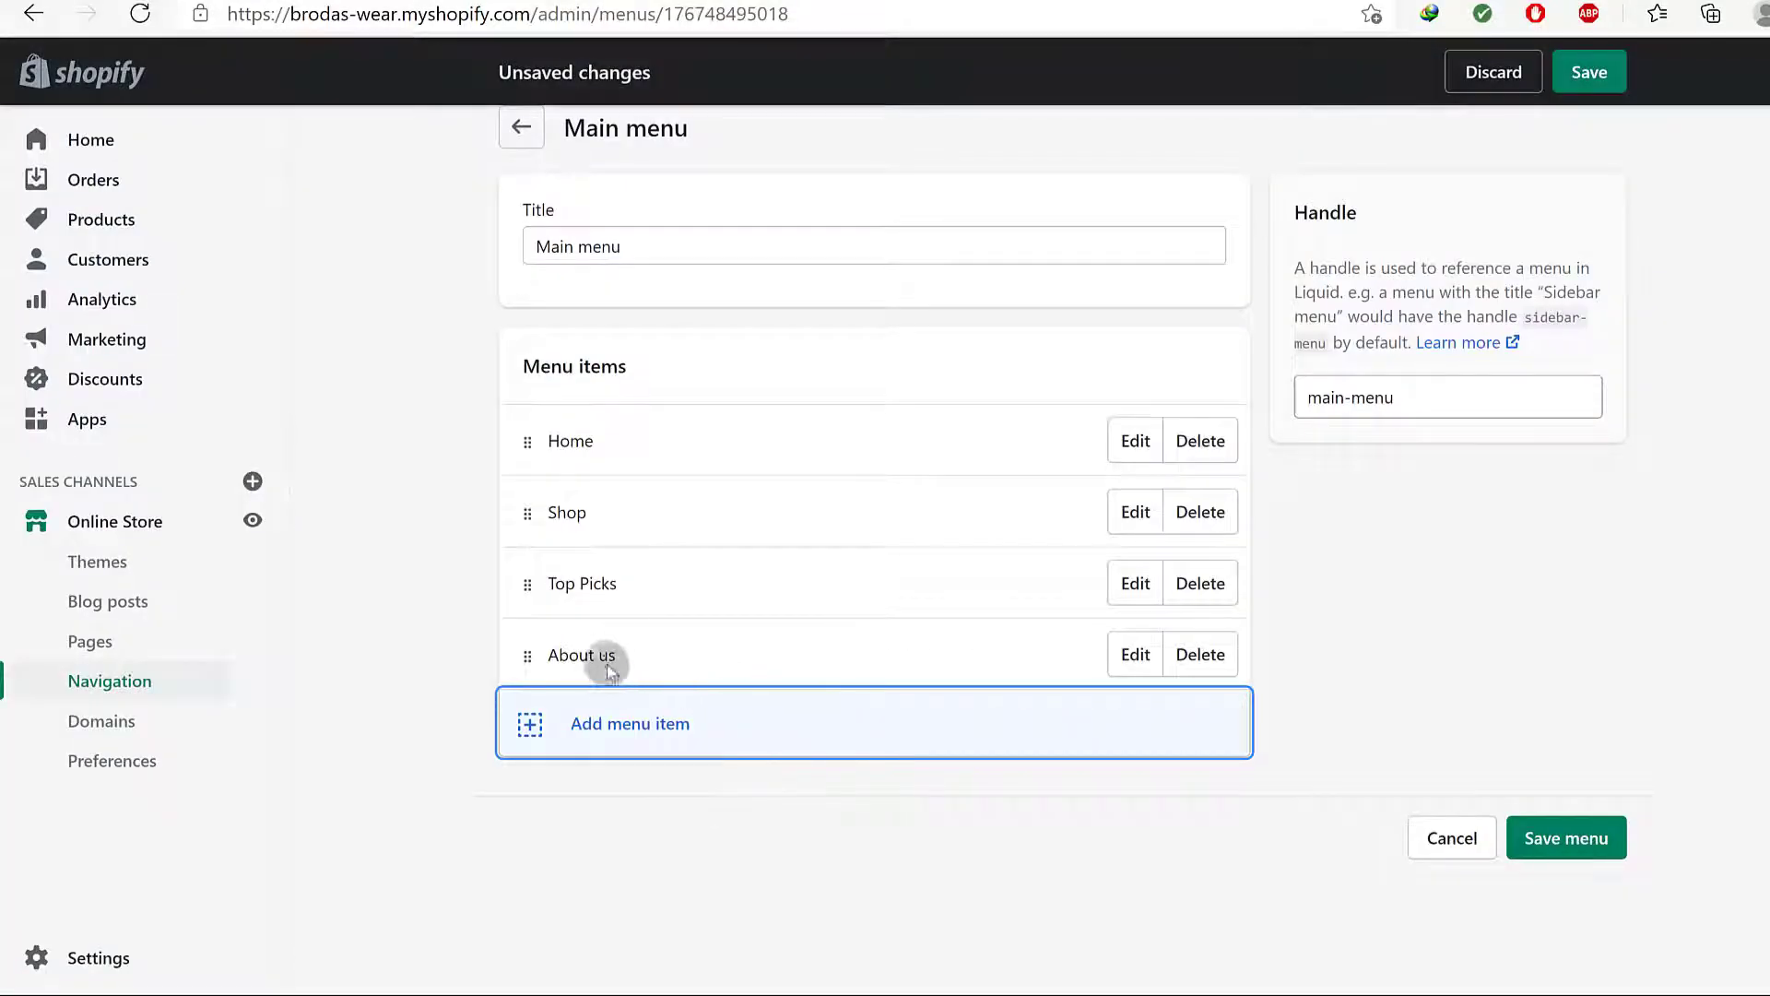
# Rename the About us item in the main menu as About
pyautogui.click(1136, 654)
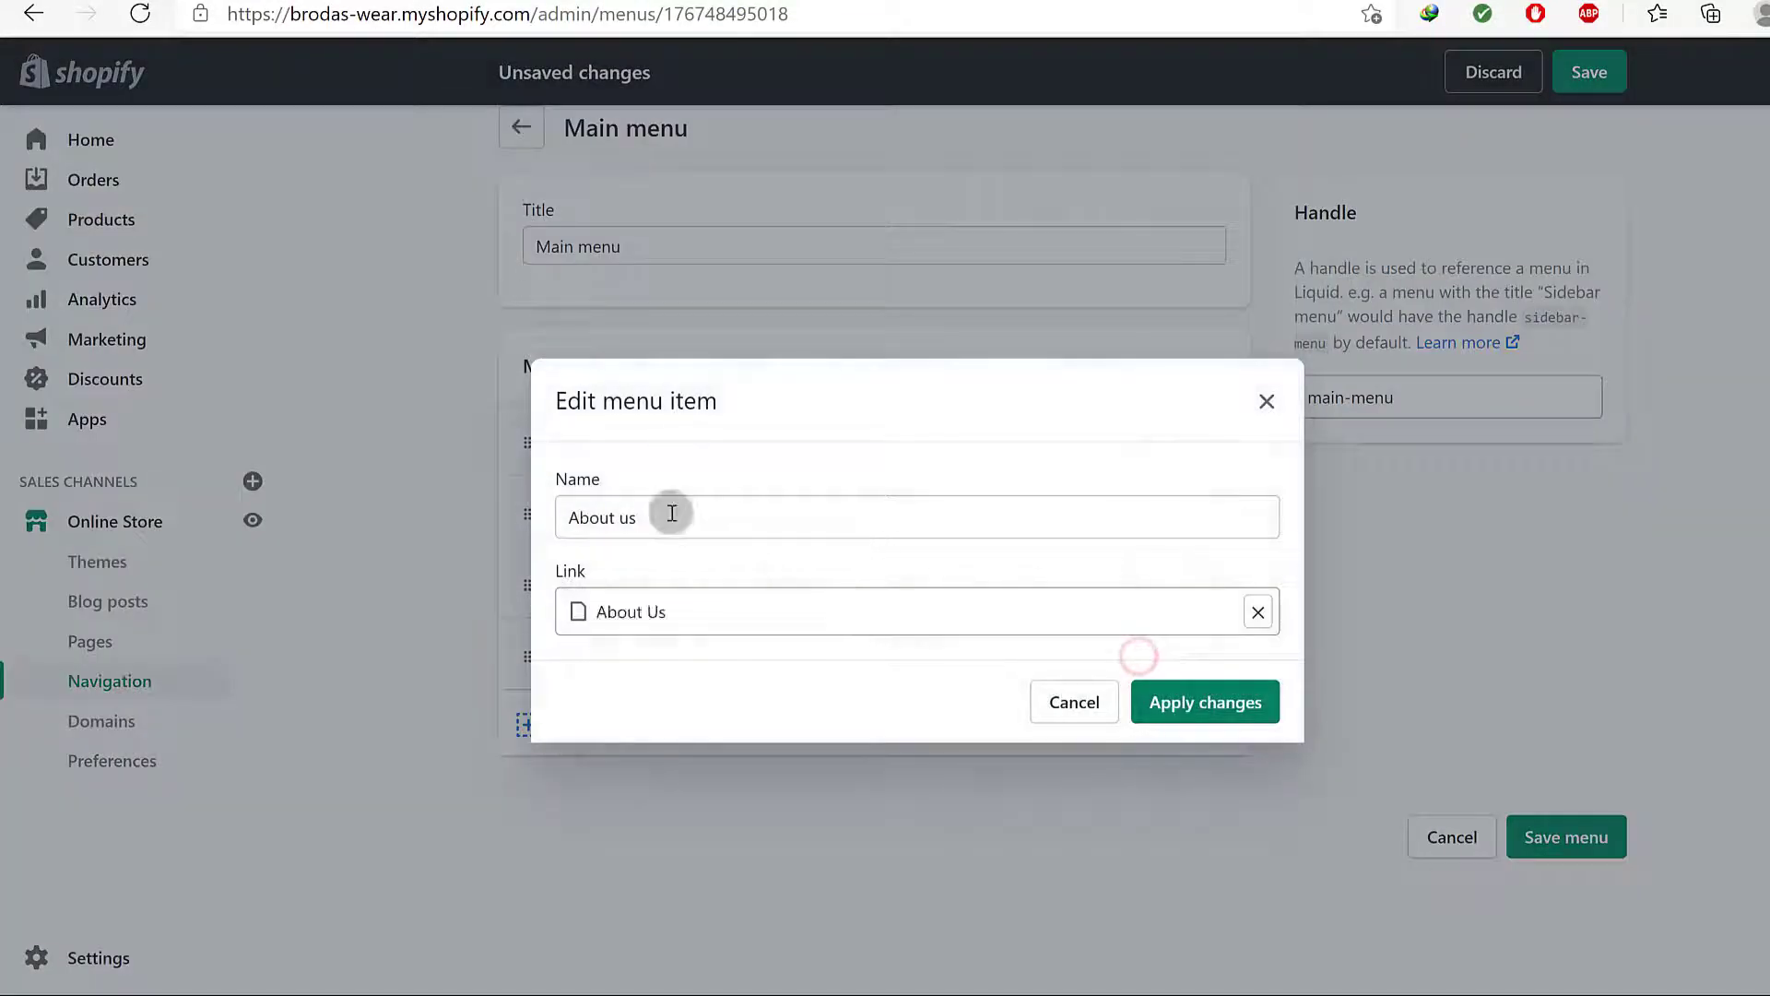
pyautogui.click(671, 515)
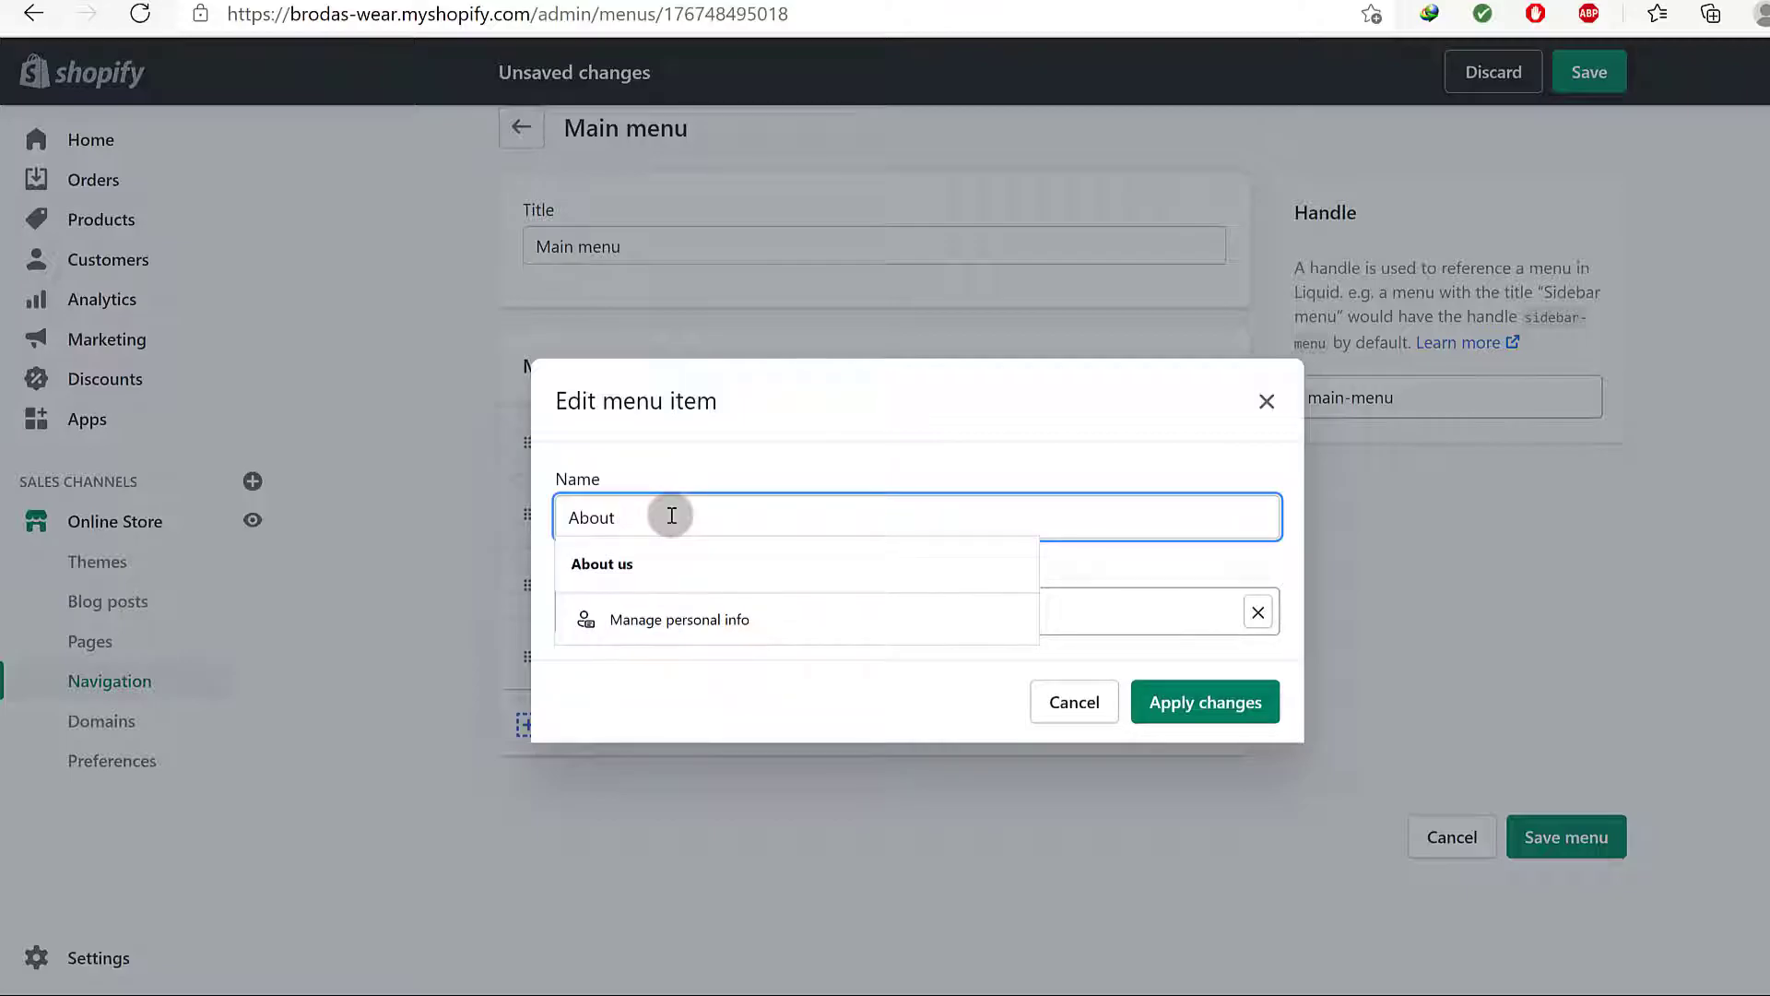
pyautogui.click(1160, 714)
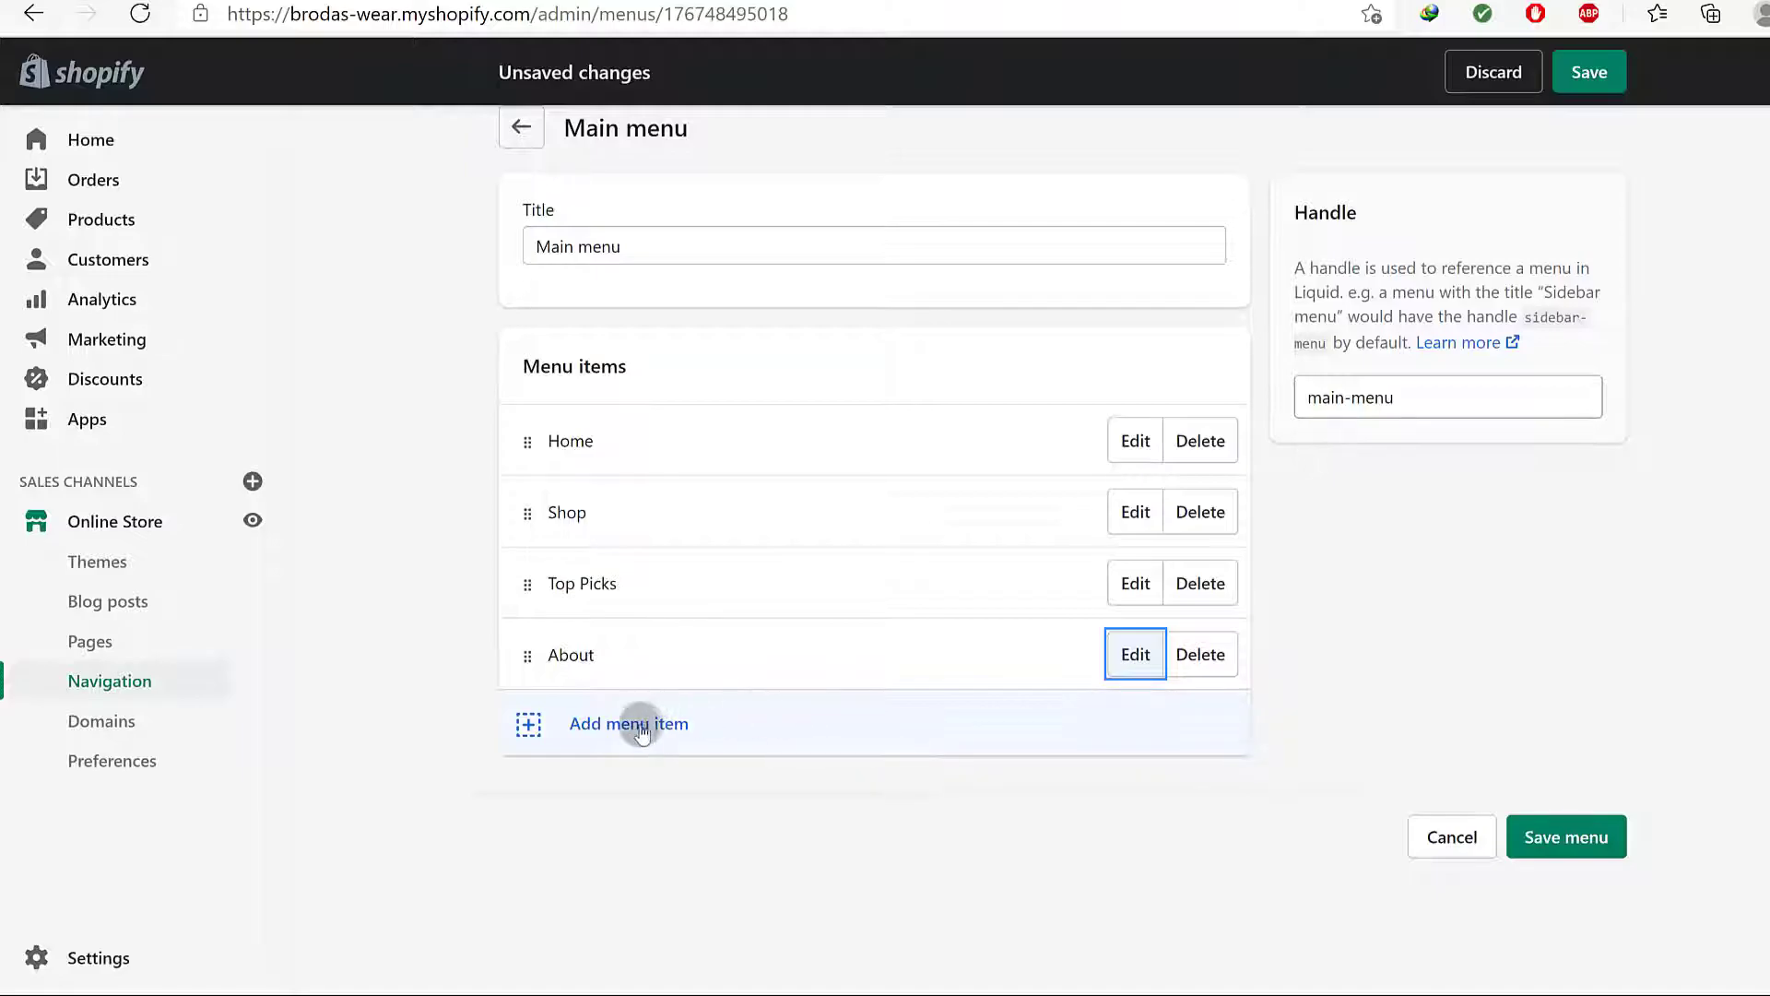
# Add a main menu item named Contact Us and link it to the Contact us page
pyautogui.click(634, 725)
pyautogui.click(649, 509)
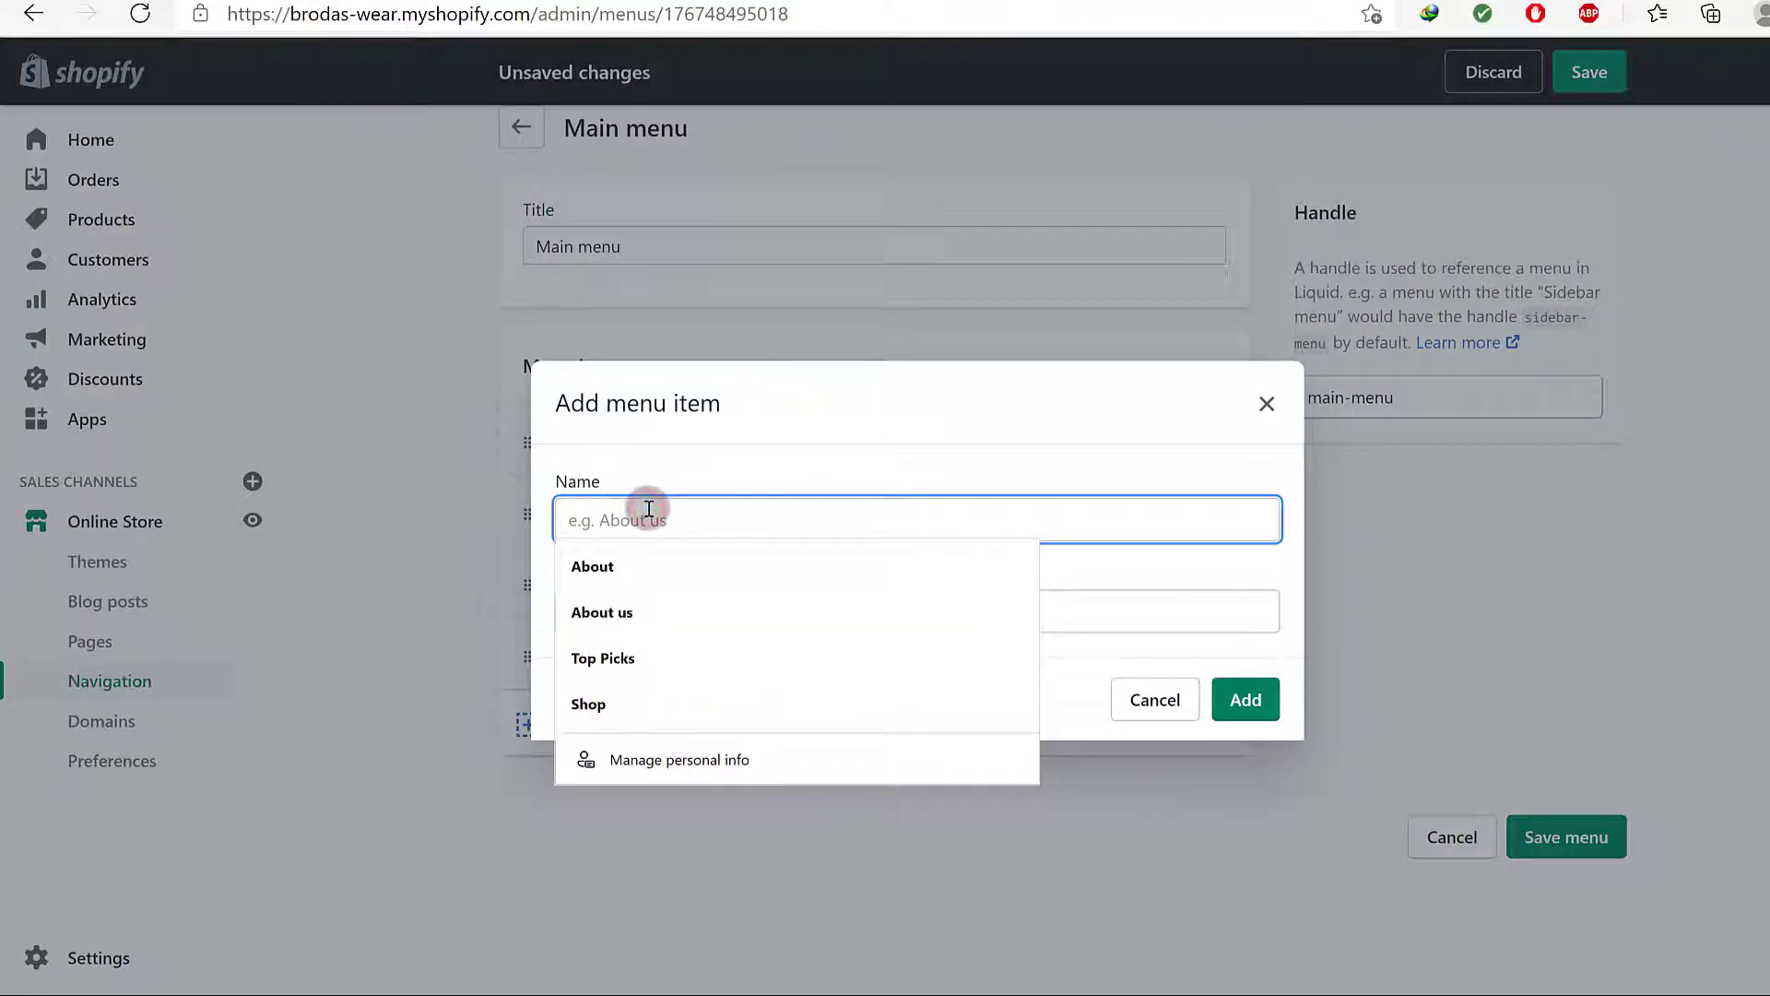
pyautogui.write('Contact Us')
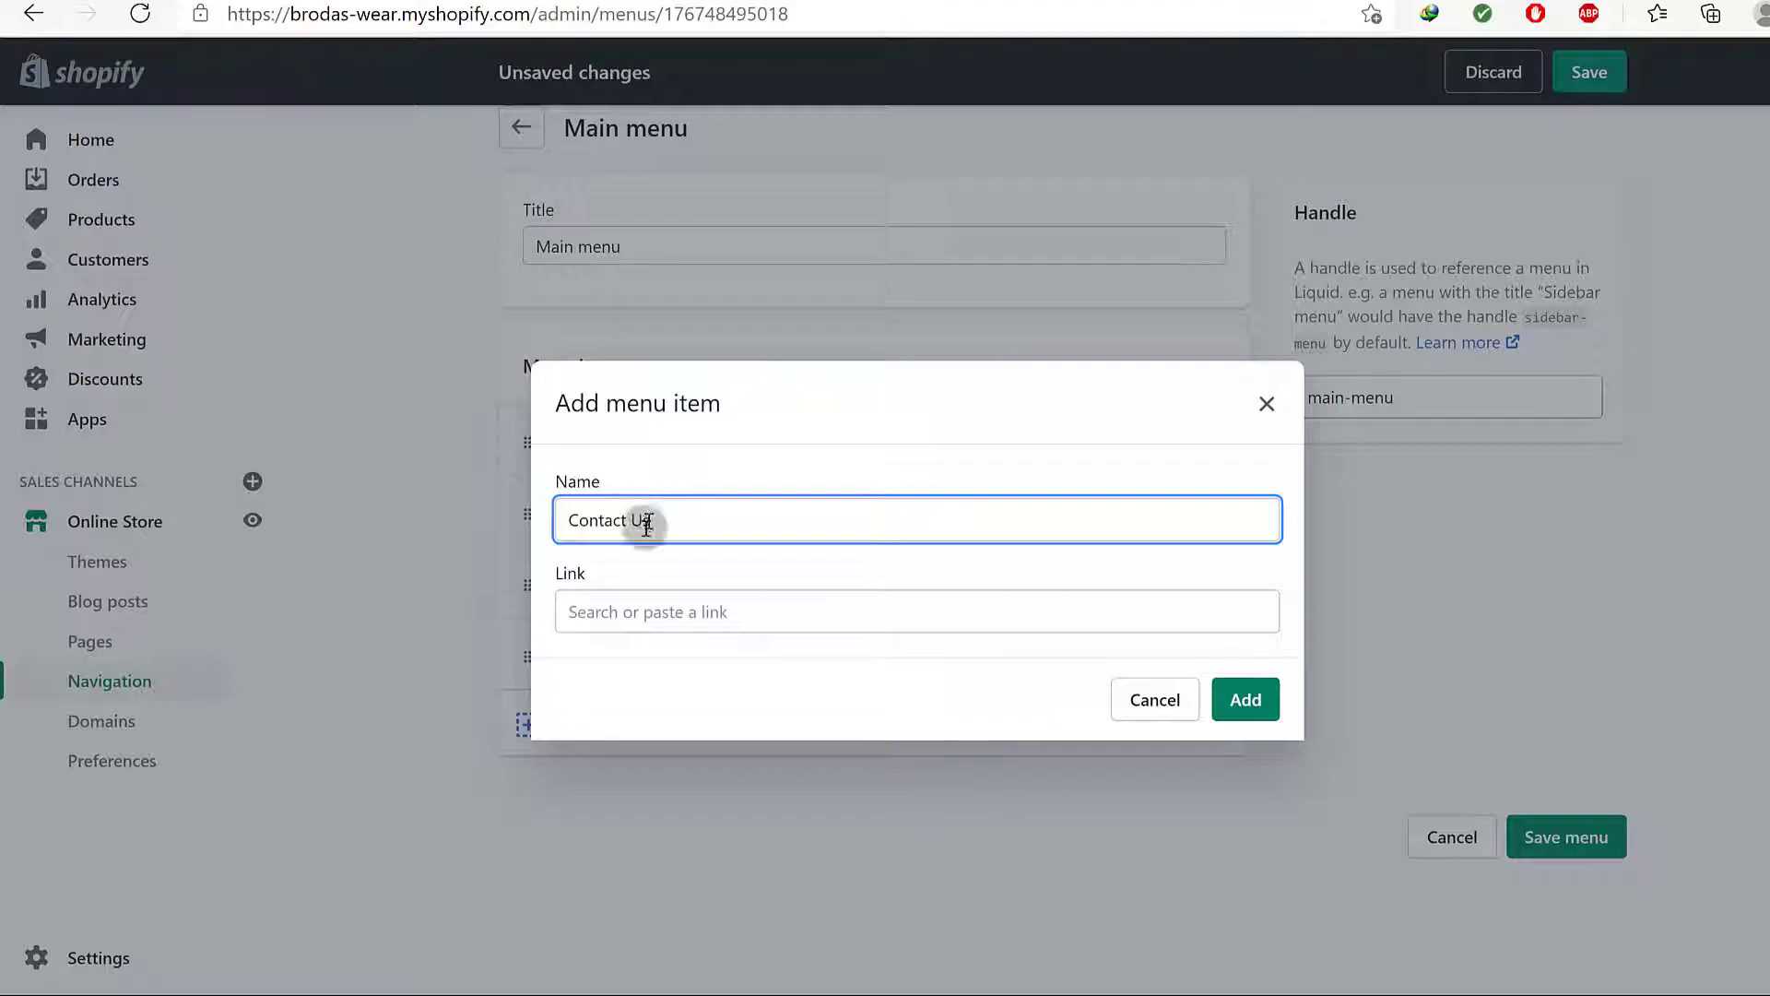
pyautogui.click(683, 614)
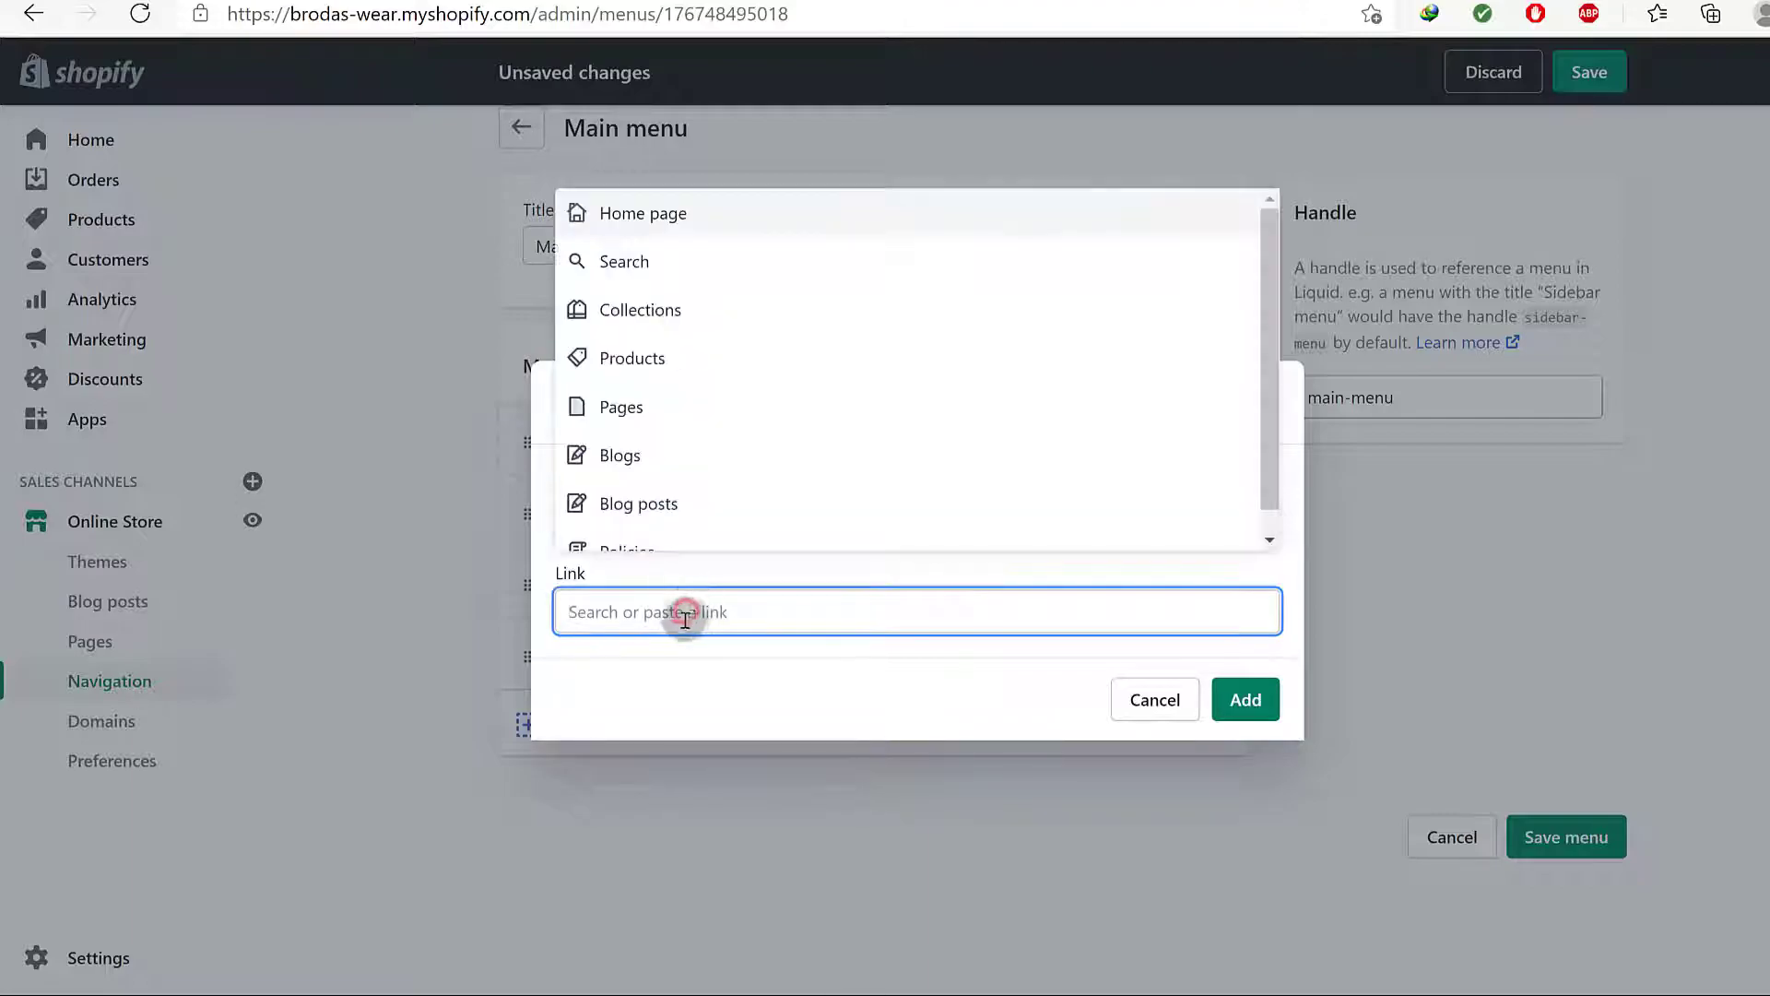
pyautogui.click(701, 409)
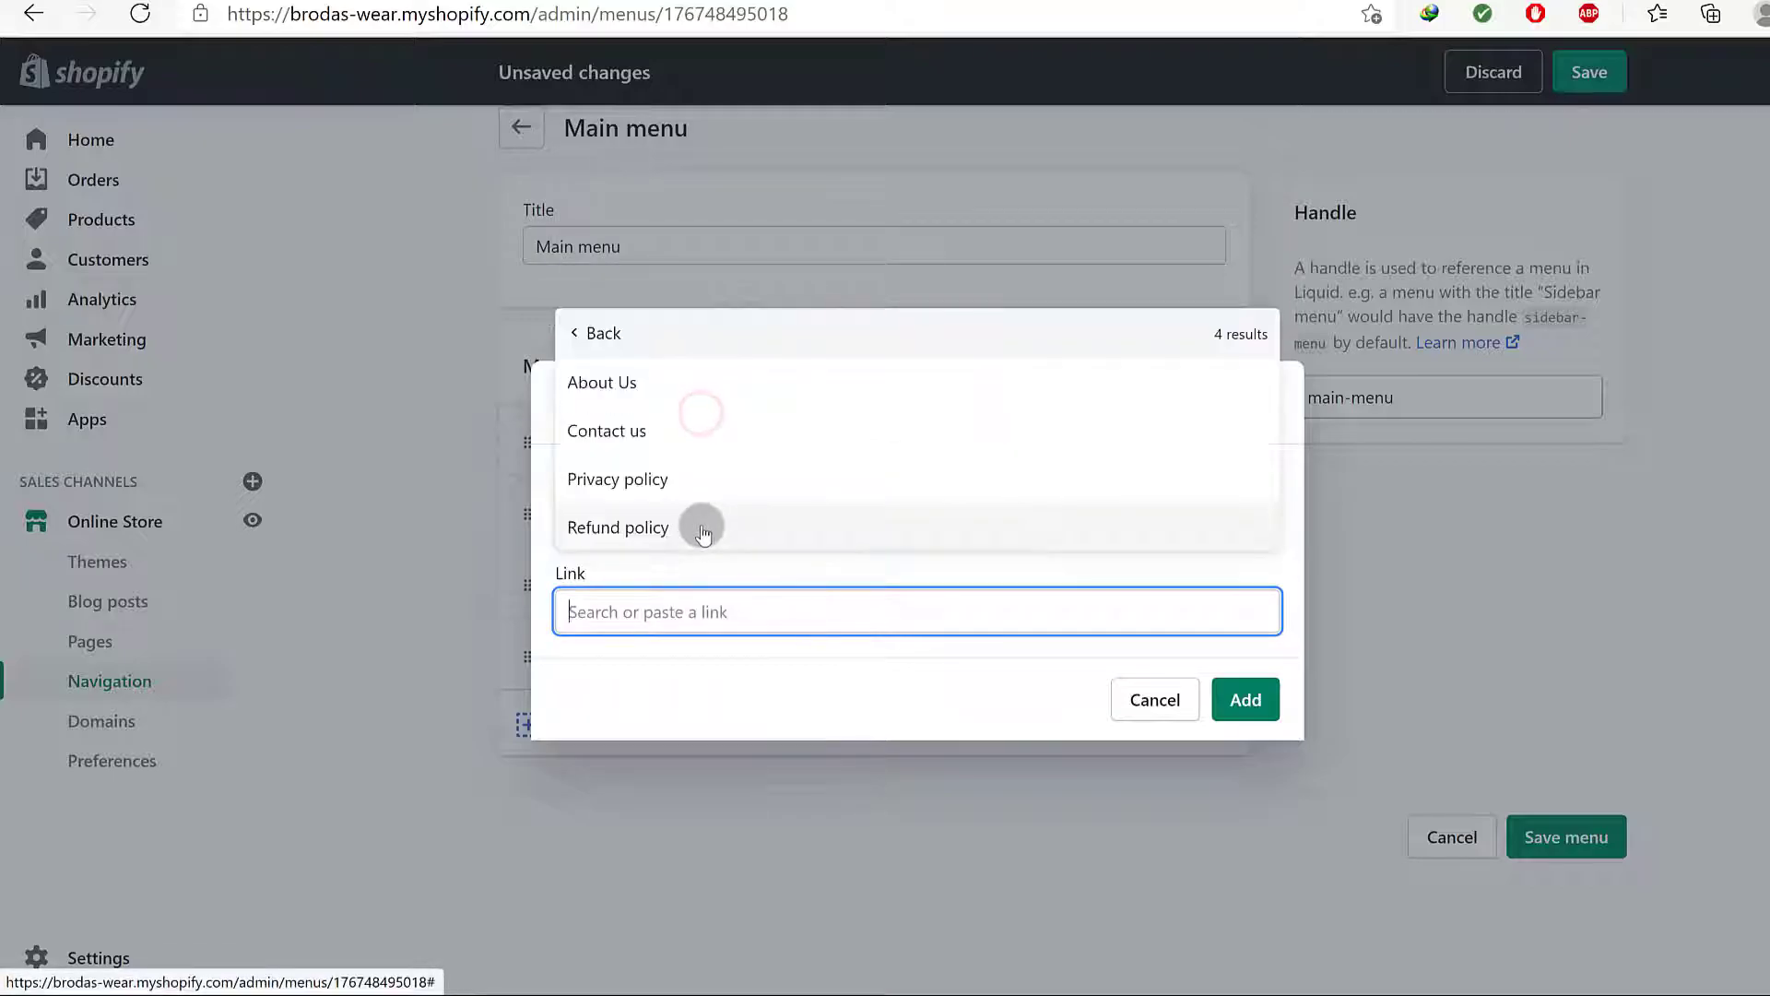
pyautogui.click(652, 426)
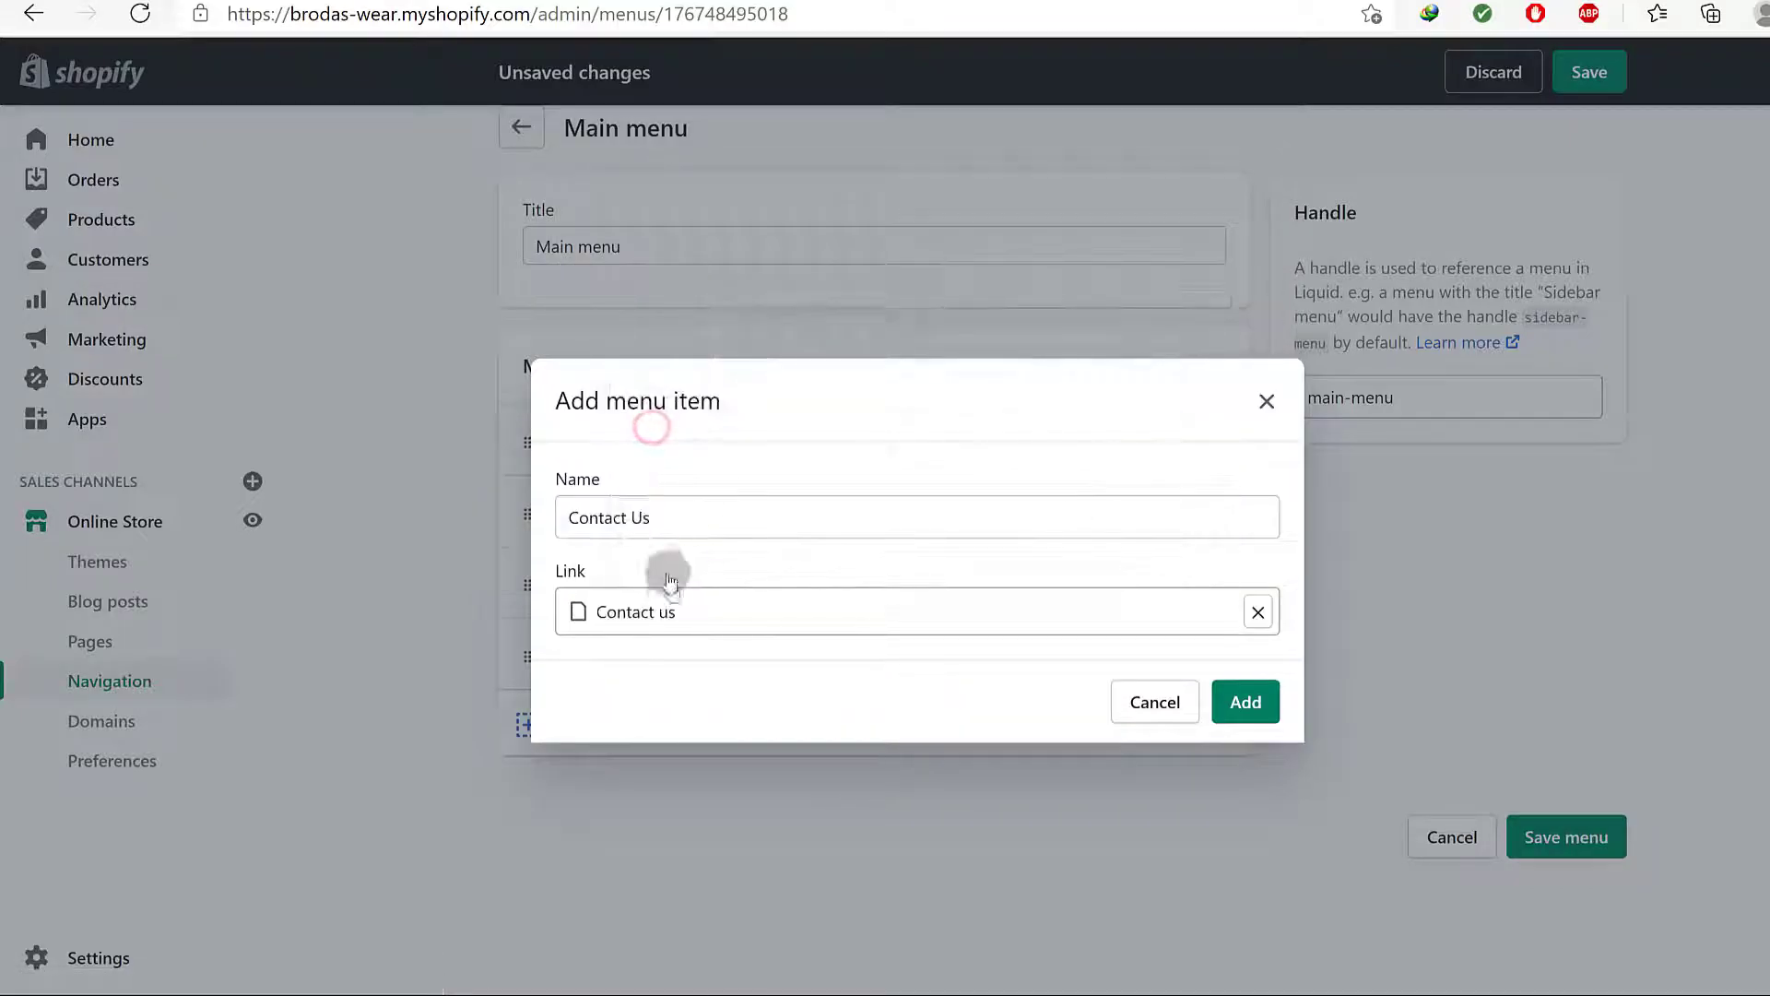
pyautogui.click(1246, 703)
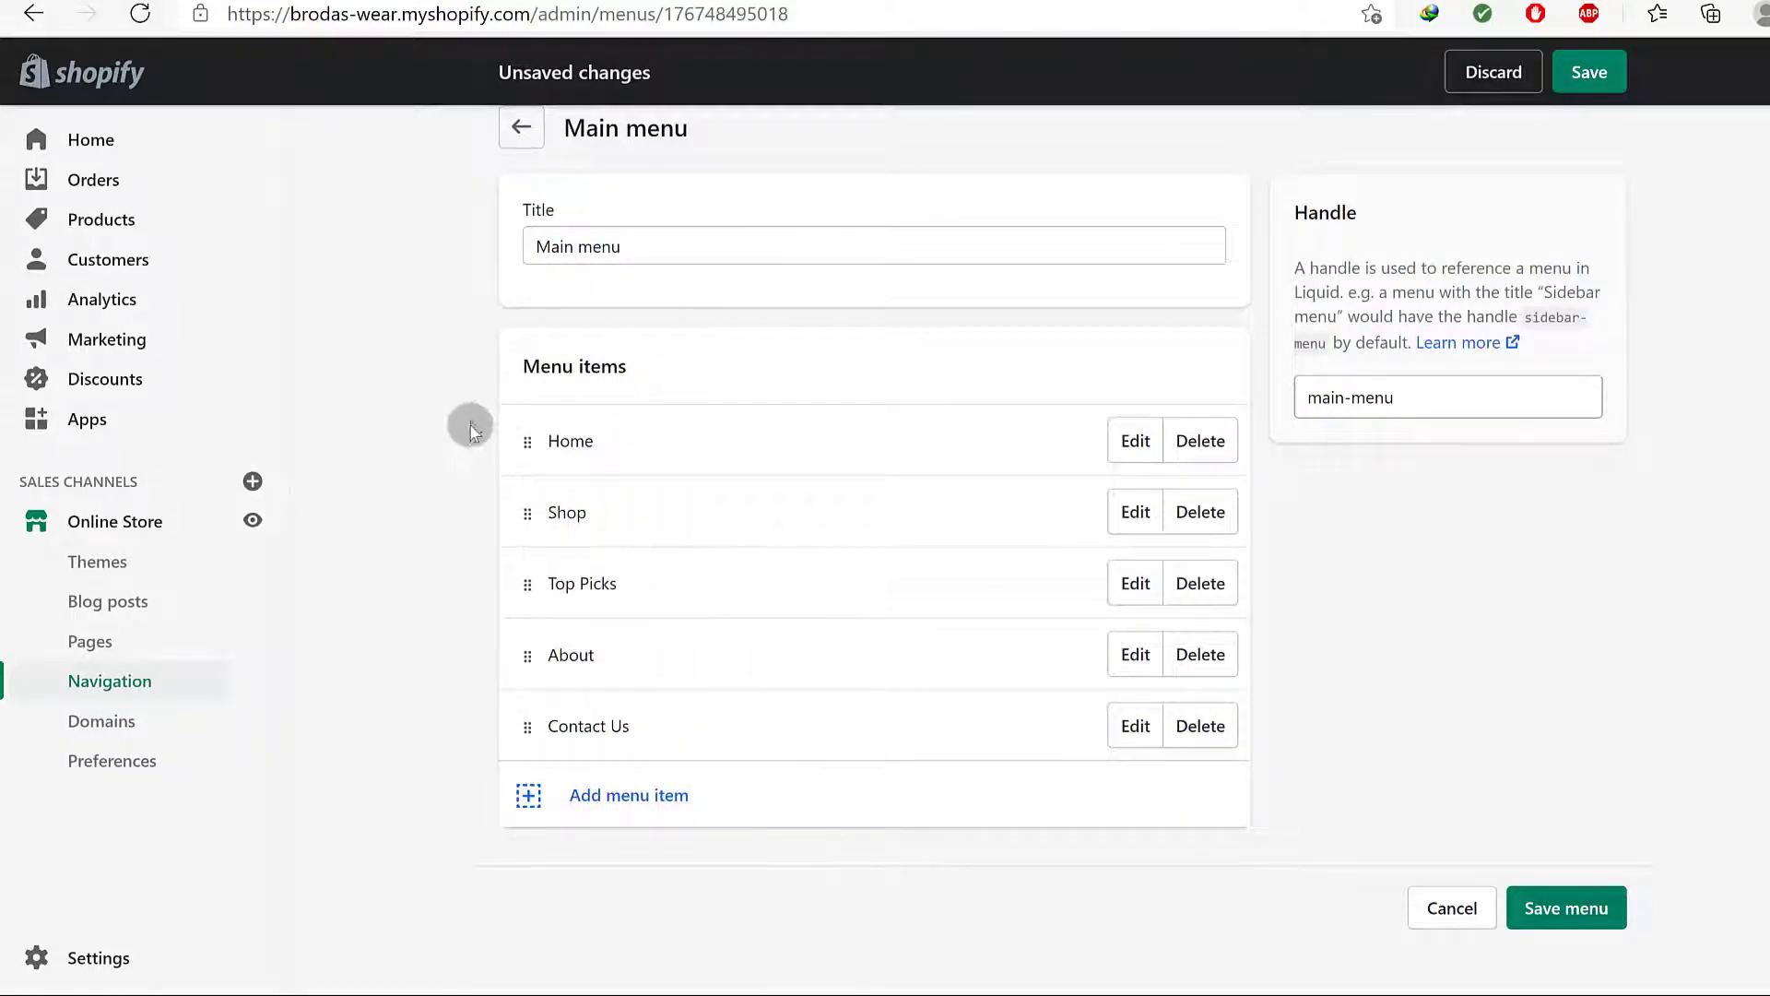
# Save the main menu and reload the storefront preview to check its navigation bar
pyautogui.click(1555, 911)
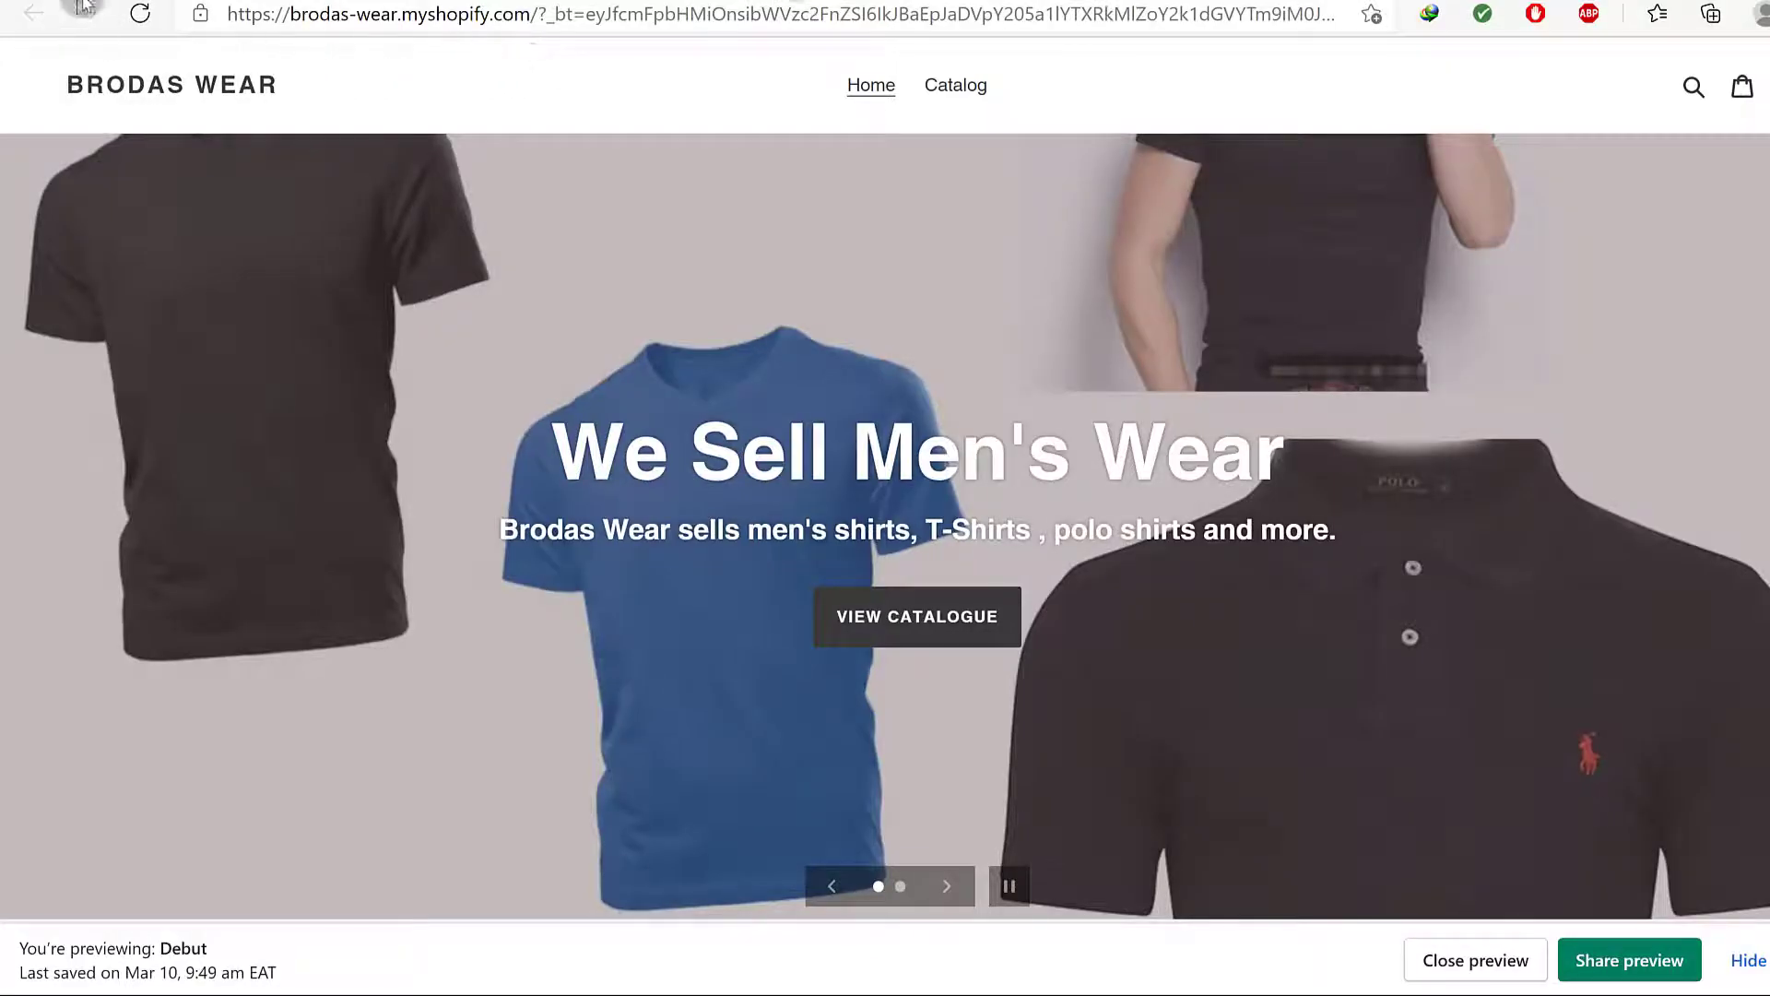
pyautogui.click(139, 12)
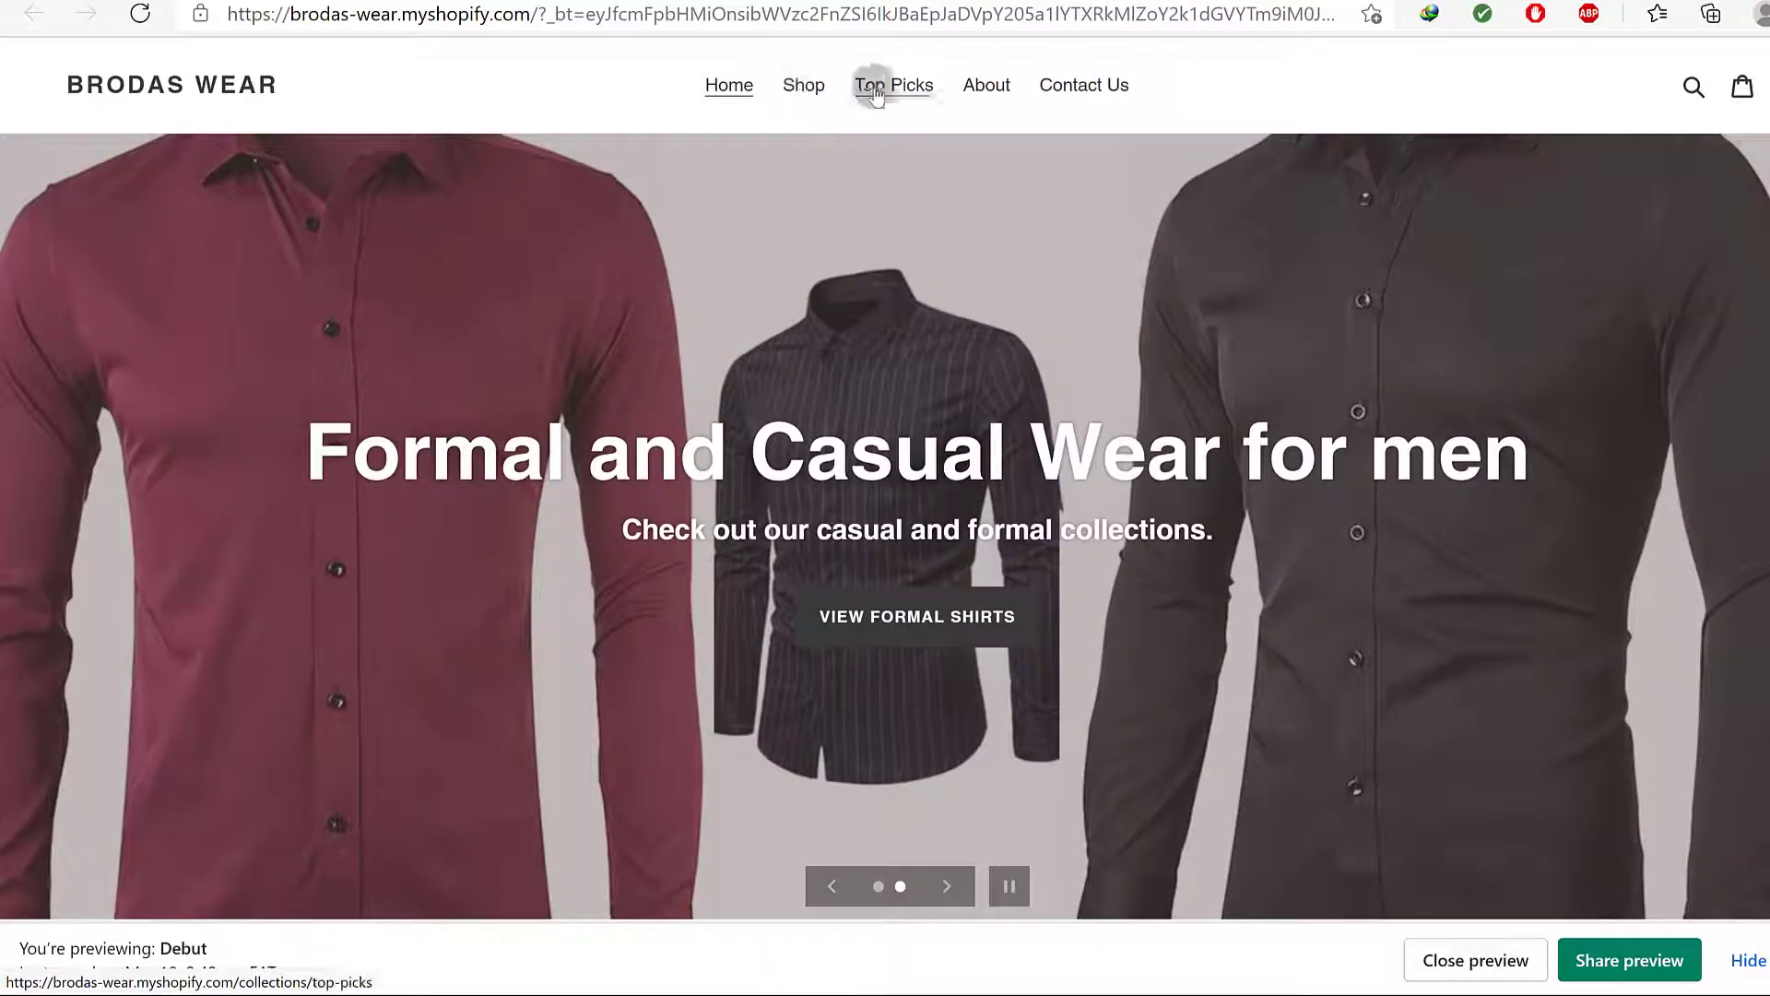
pyautogui.click(553, 1)
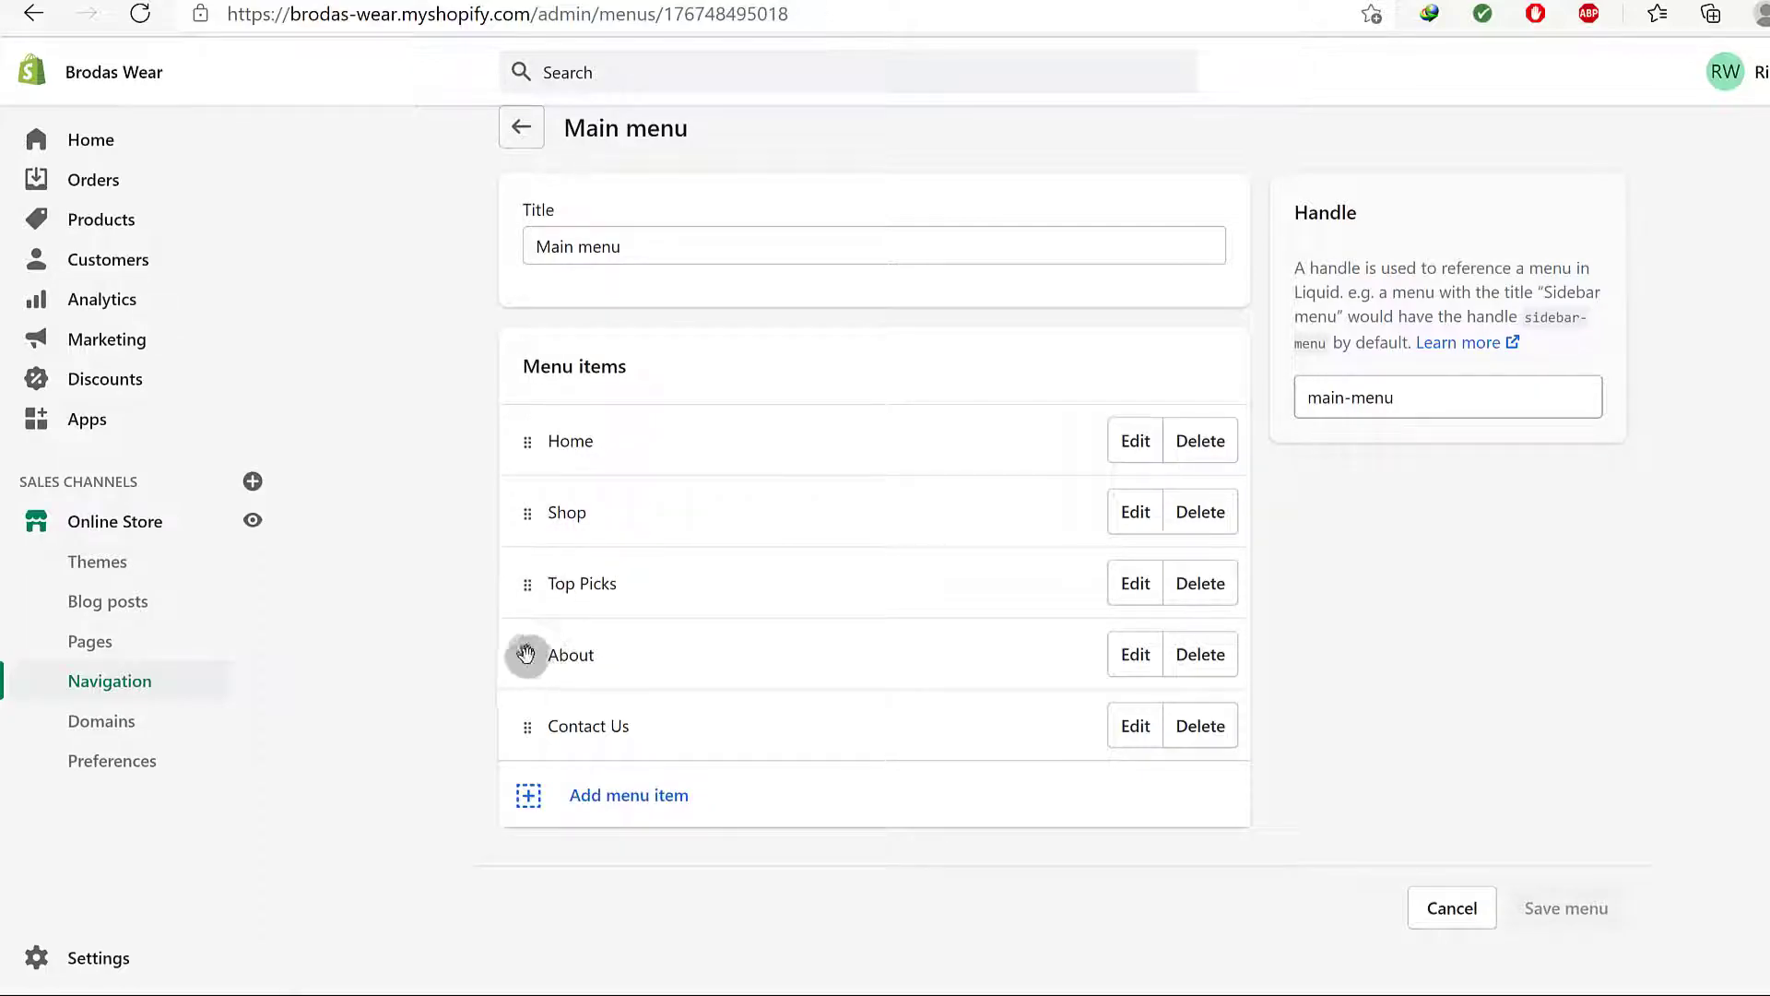
# Reorder the main menu items as Home, About, Top Picks, Shop, Contact Us and save the menu
pyautogui.moveTo(526, 652); pyautogui.dragTo(541, 548)
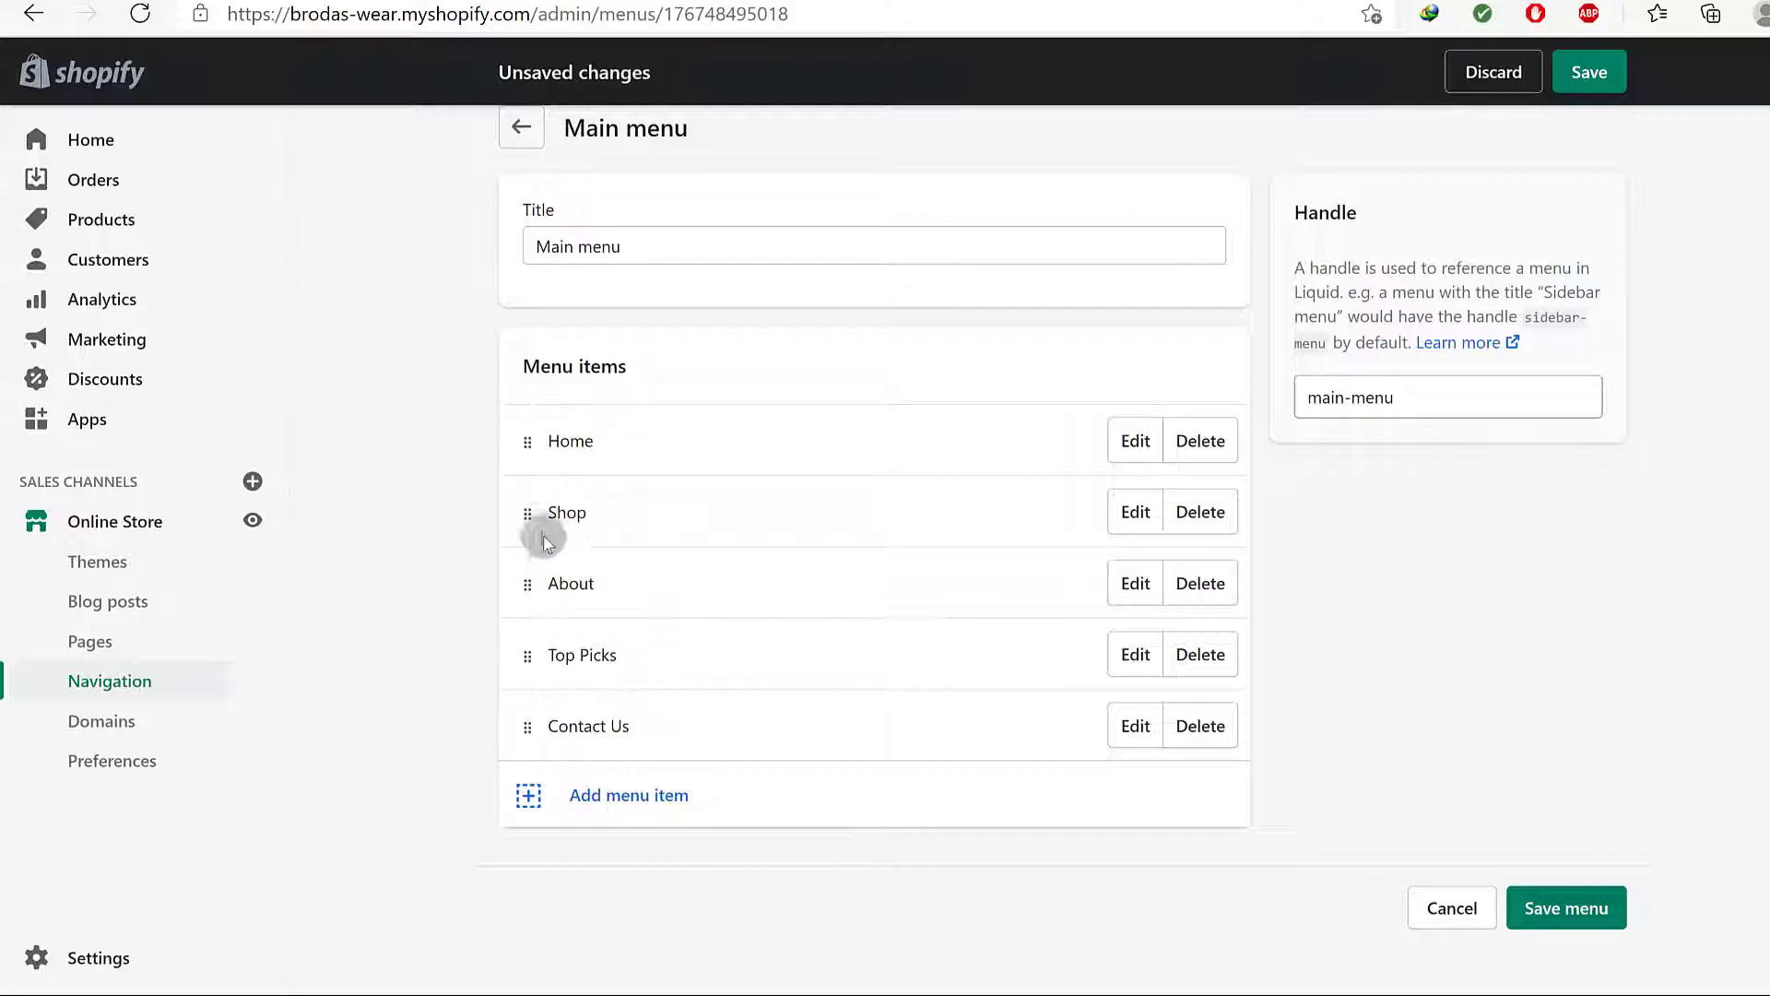
pyautogui.moveTo(524, 515); pyautogui.dragTo(553, 625)
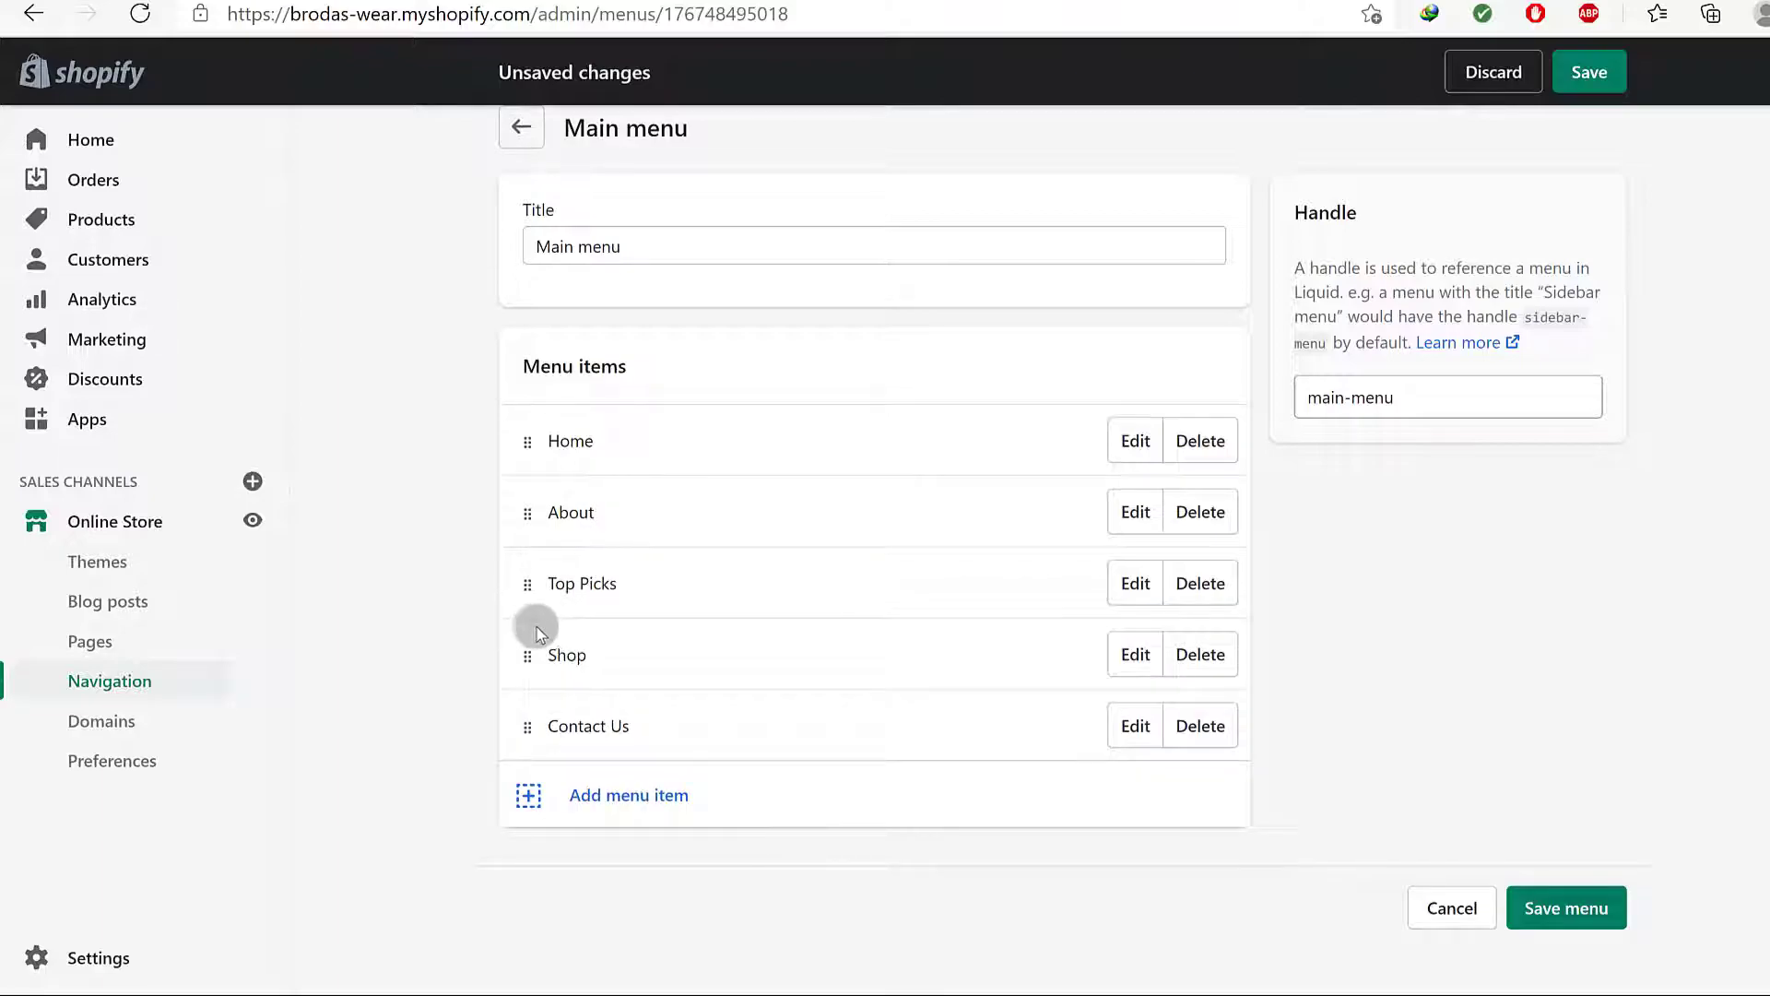
pyautogui.click(1554, 917)
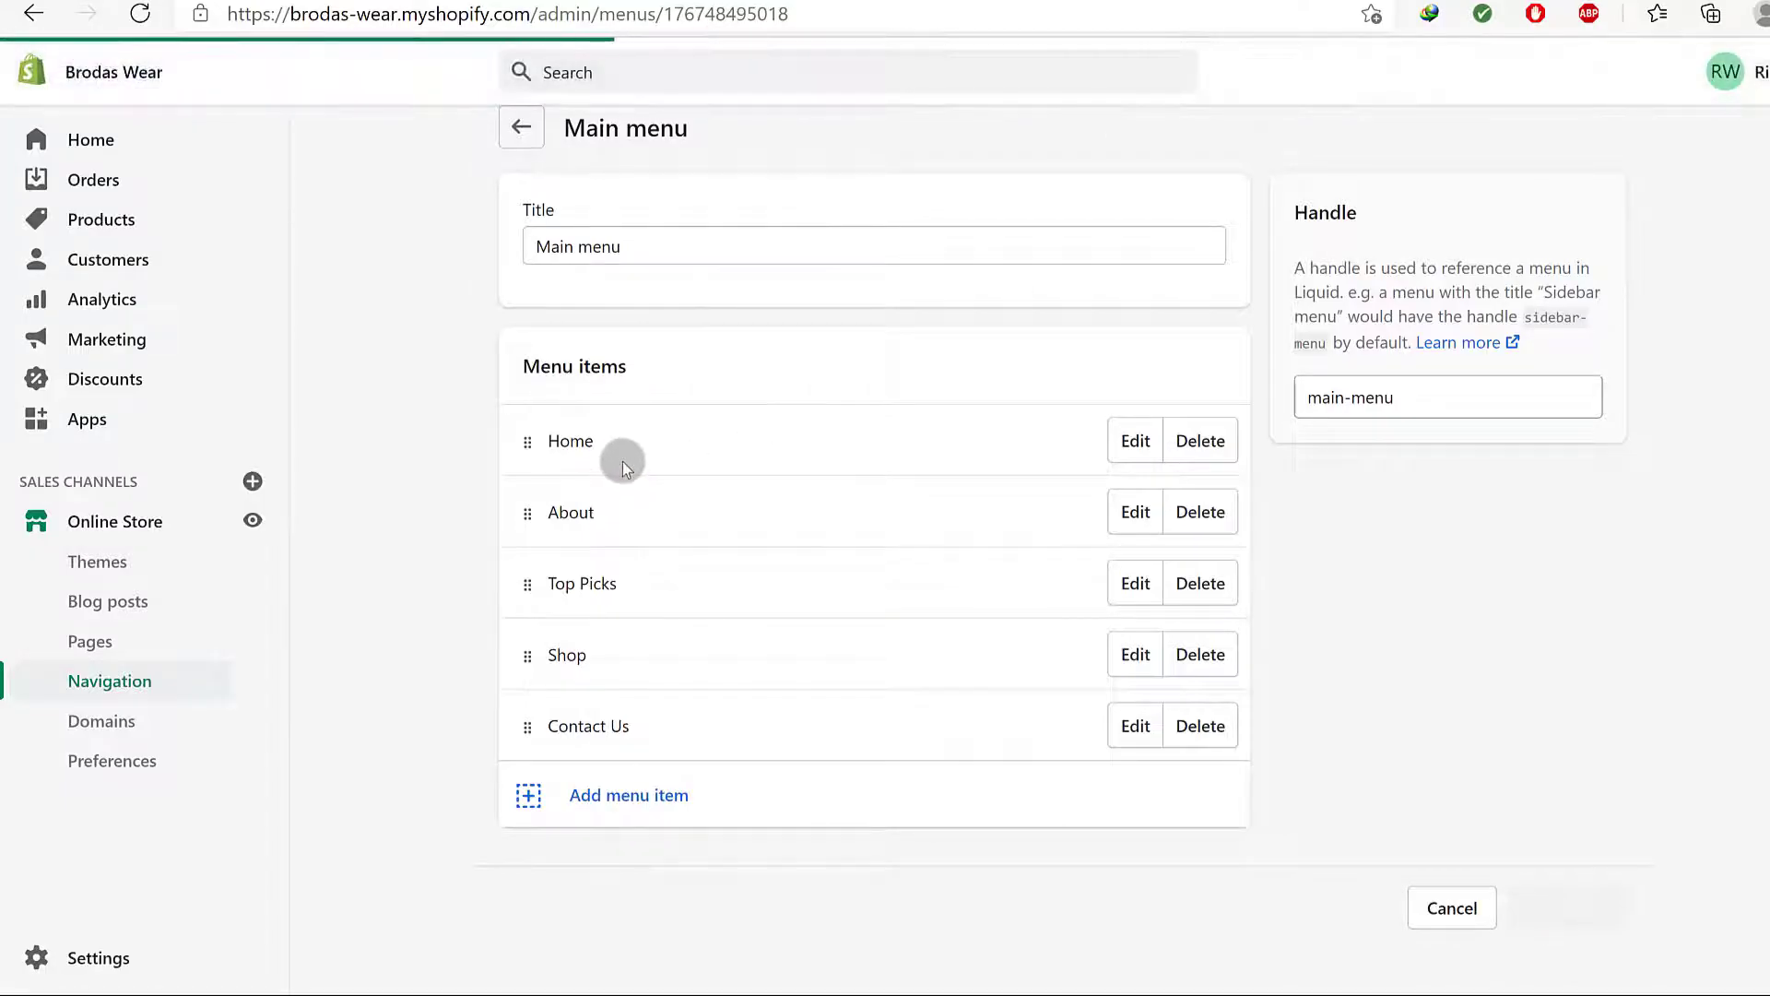
# Open the footer menu and add an item named Contact Us linked to the Contact us page
pyautogui.click(117, 683)
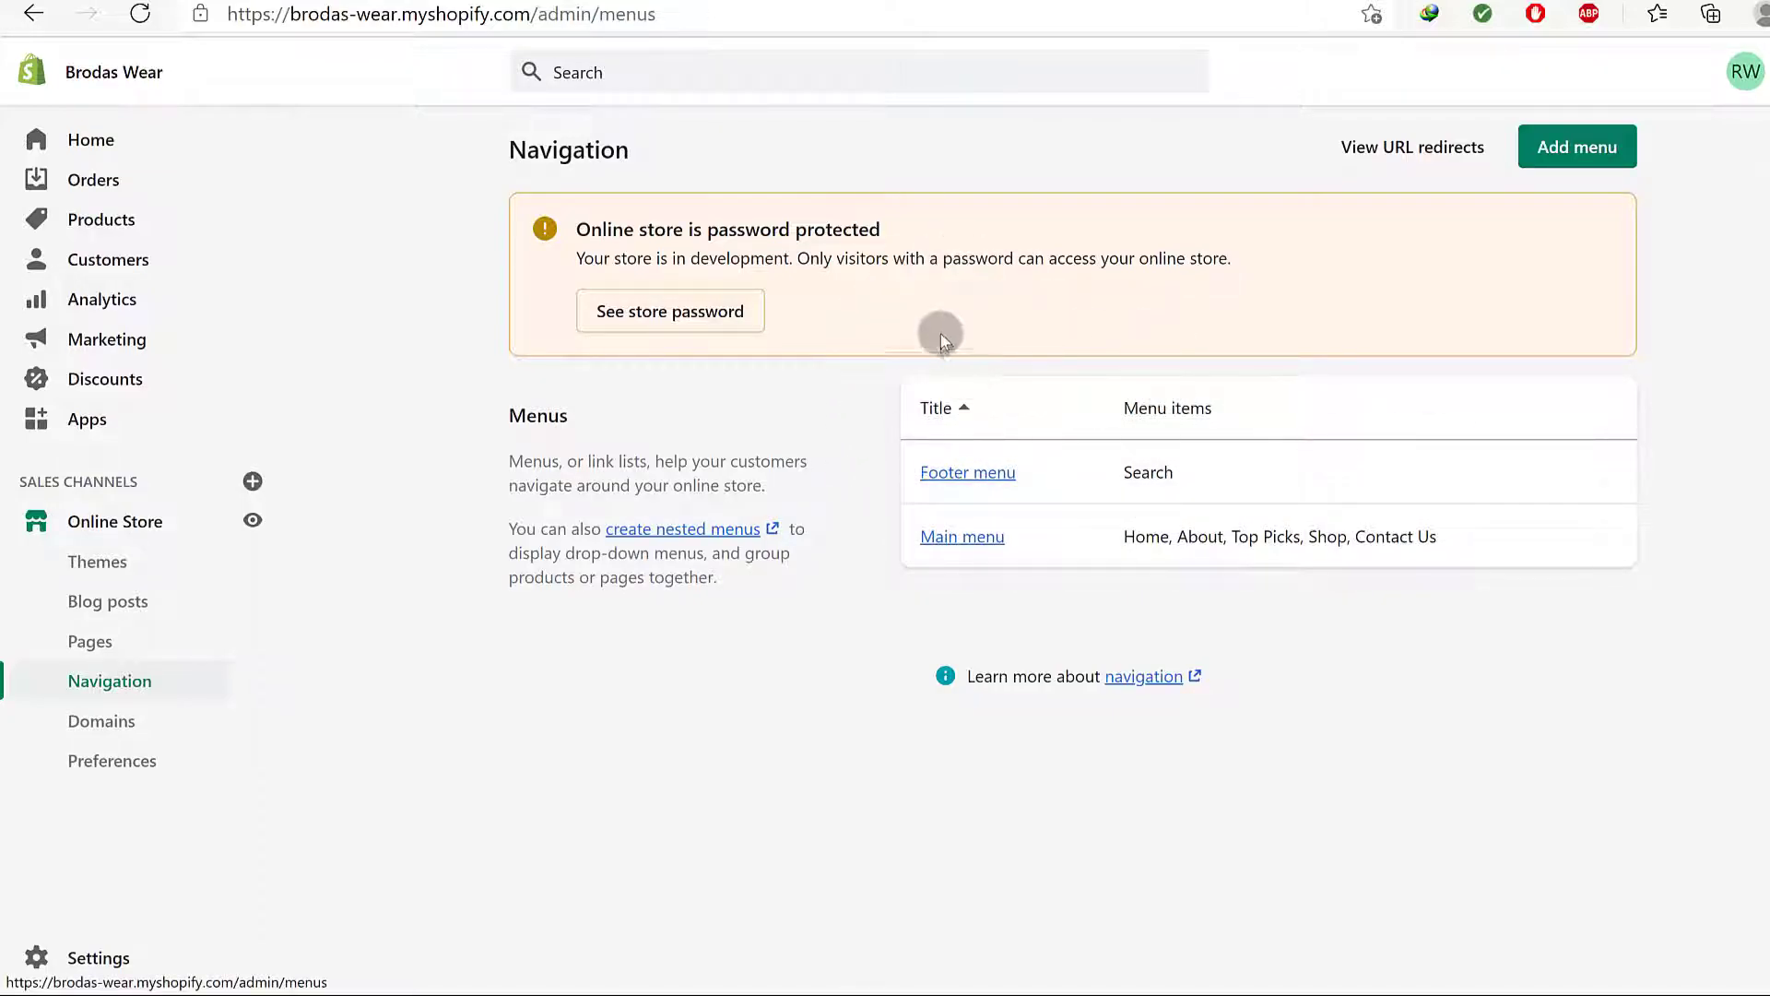
pyautogui.click(970, 471)
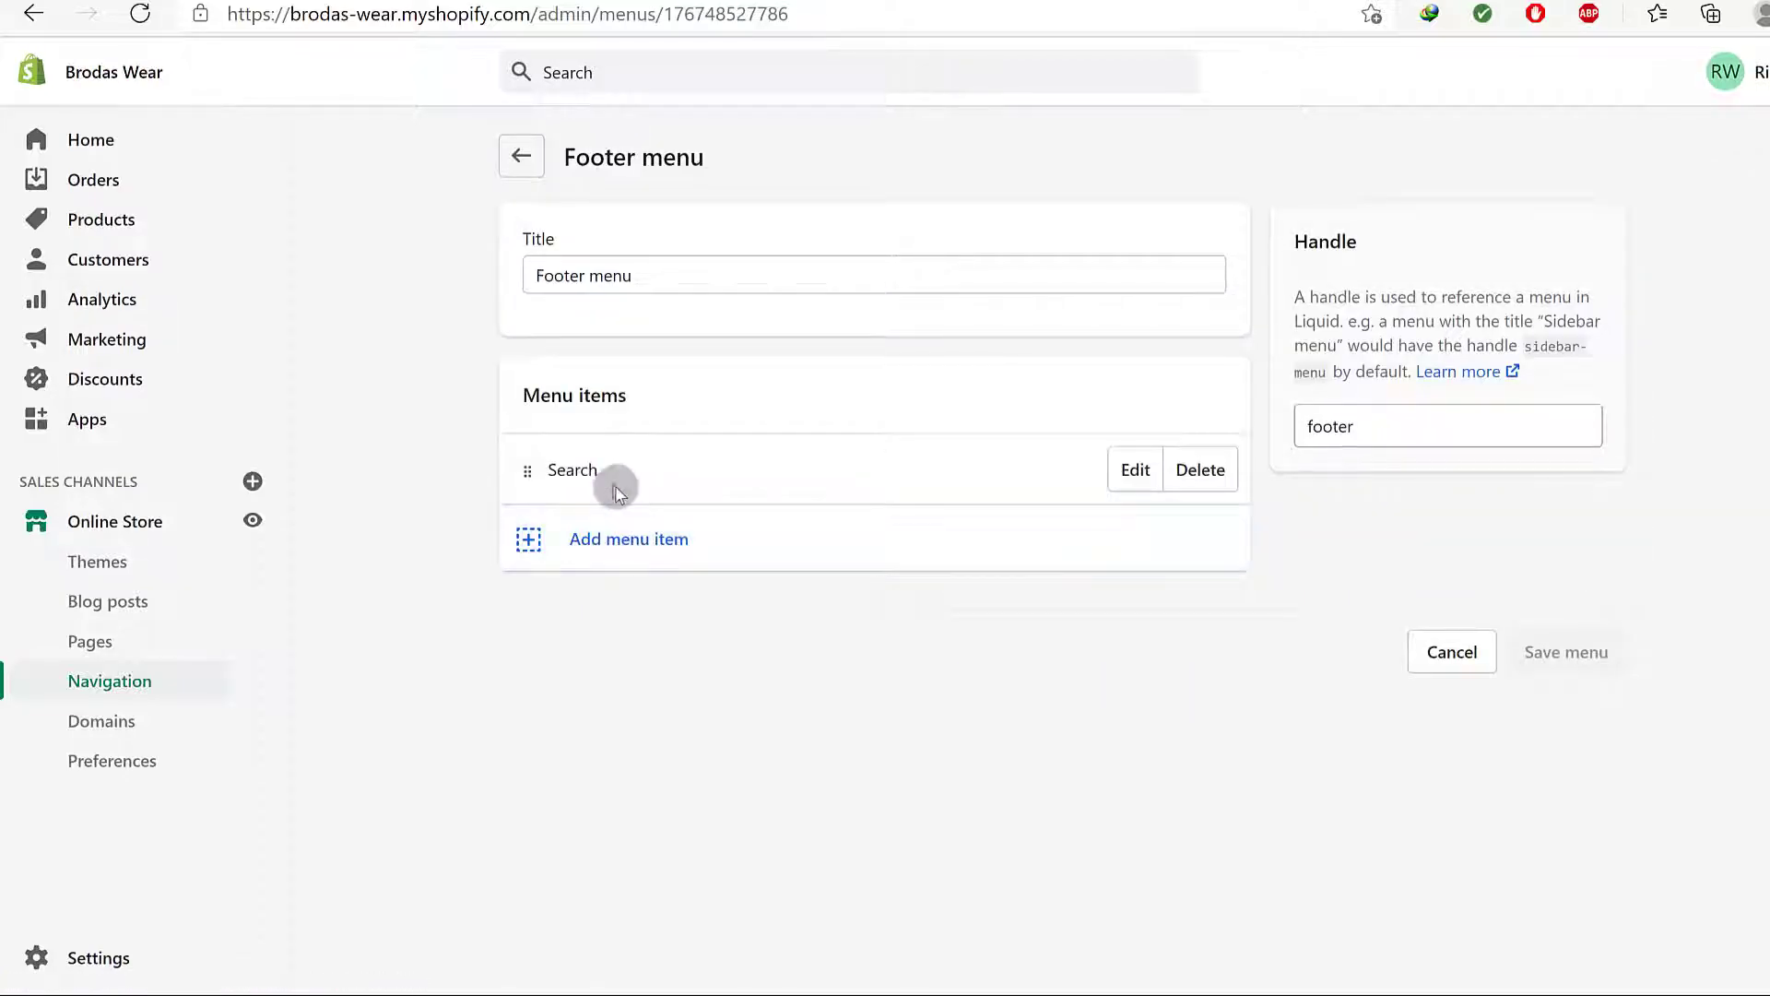
pyautogui.click(627, 539)
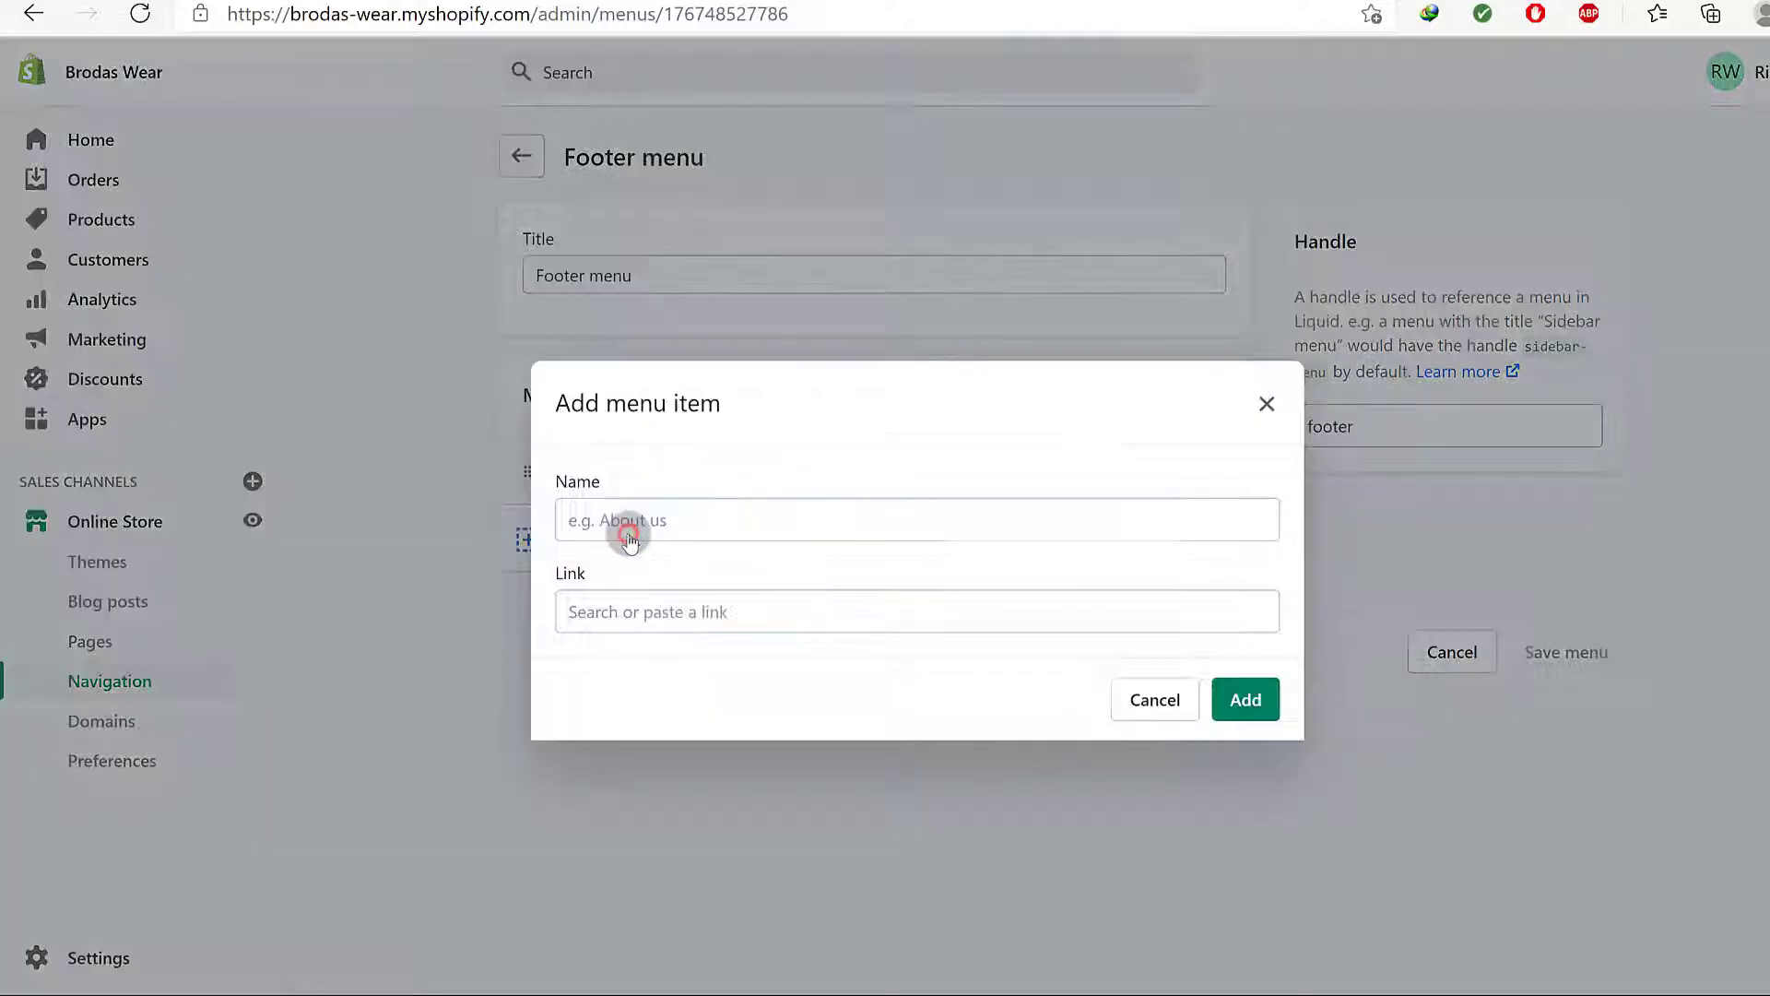
pyautogui.click(701, 518)
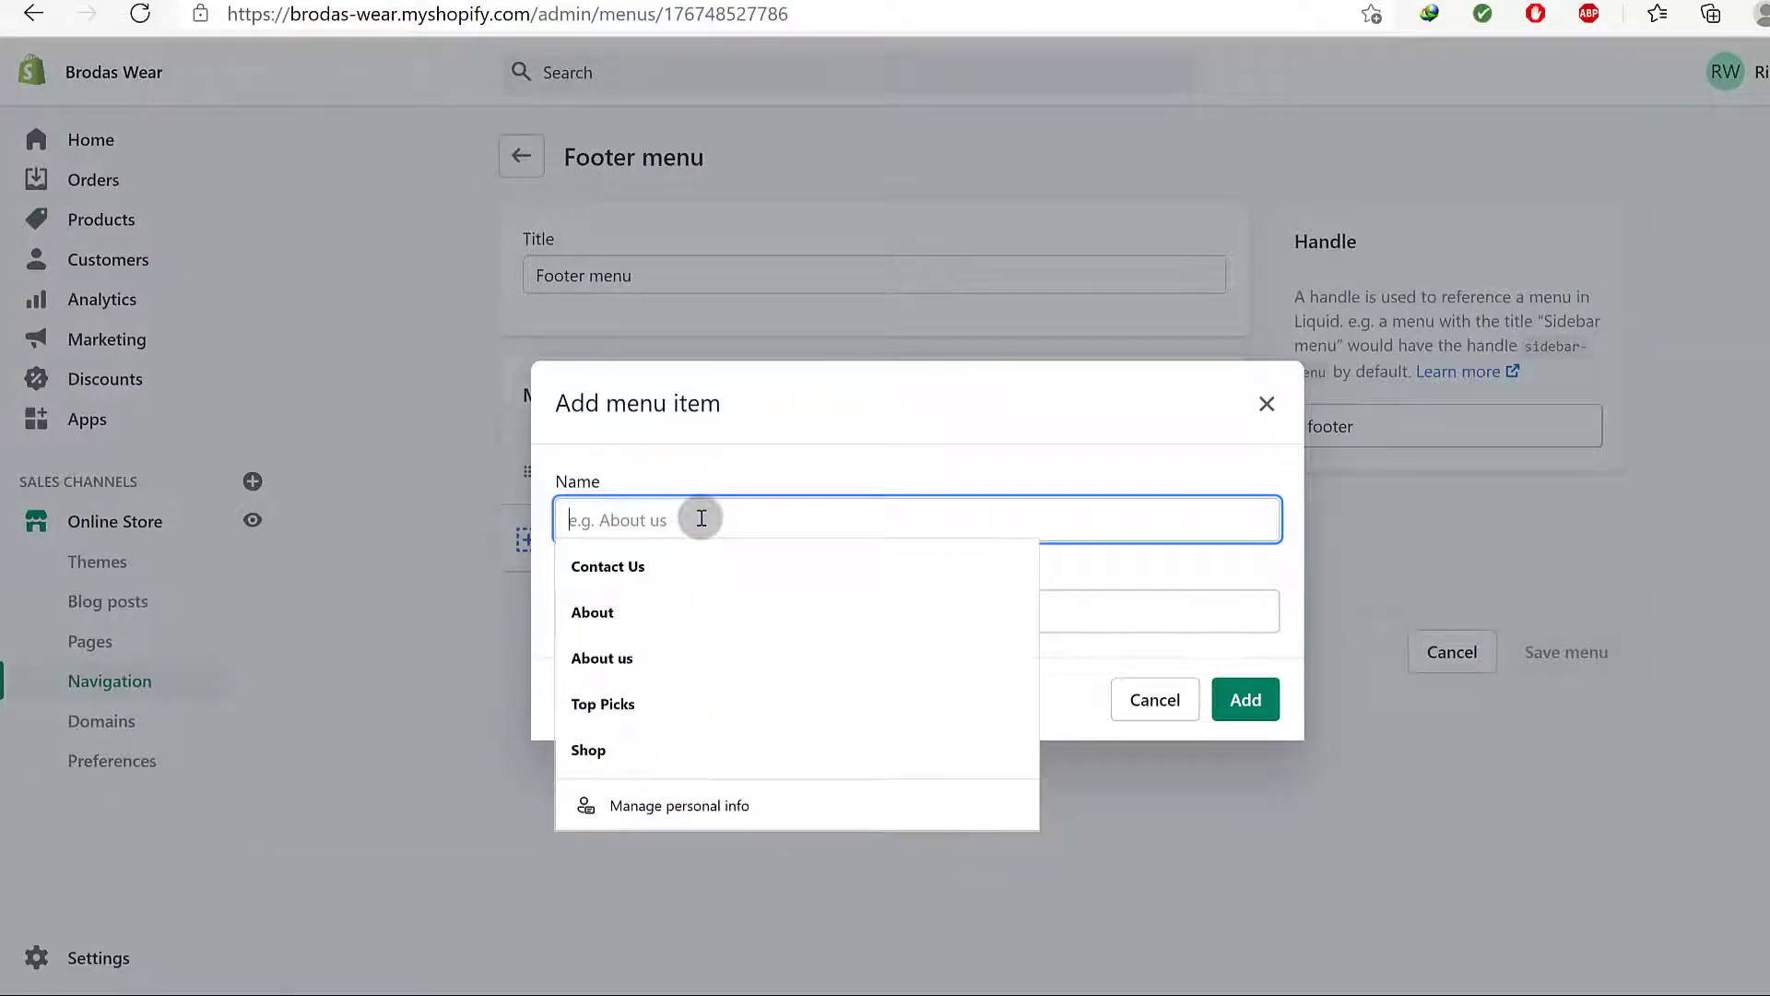
pyautogui.click(633, 564)
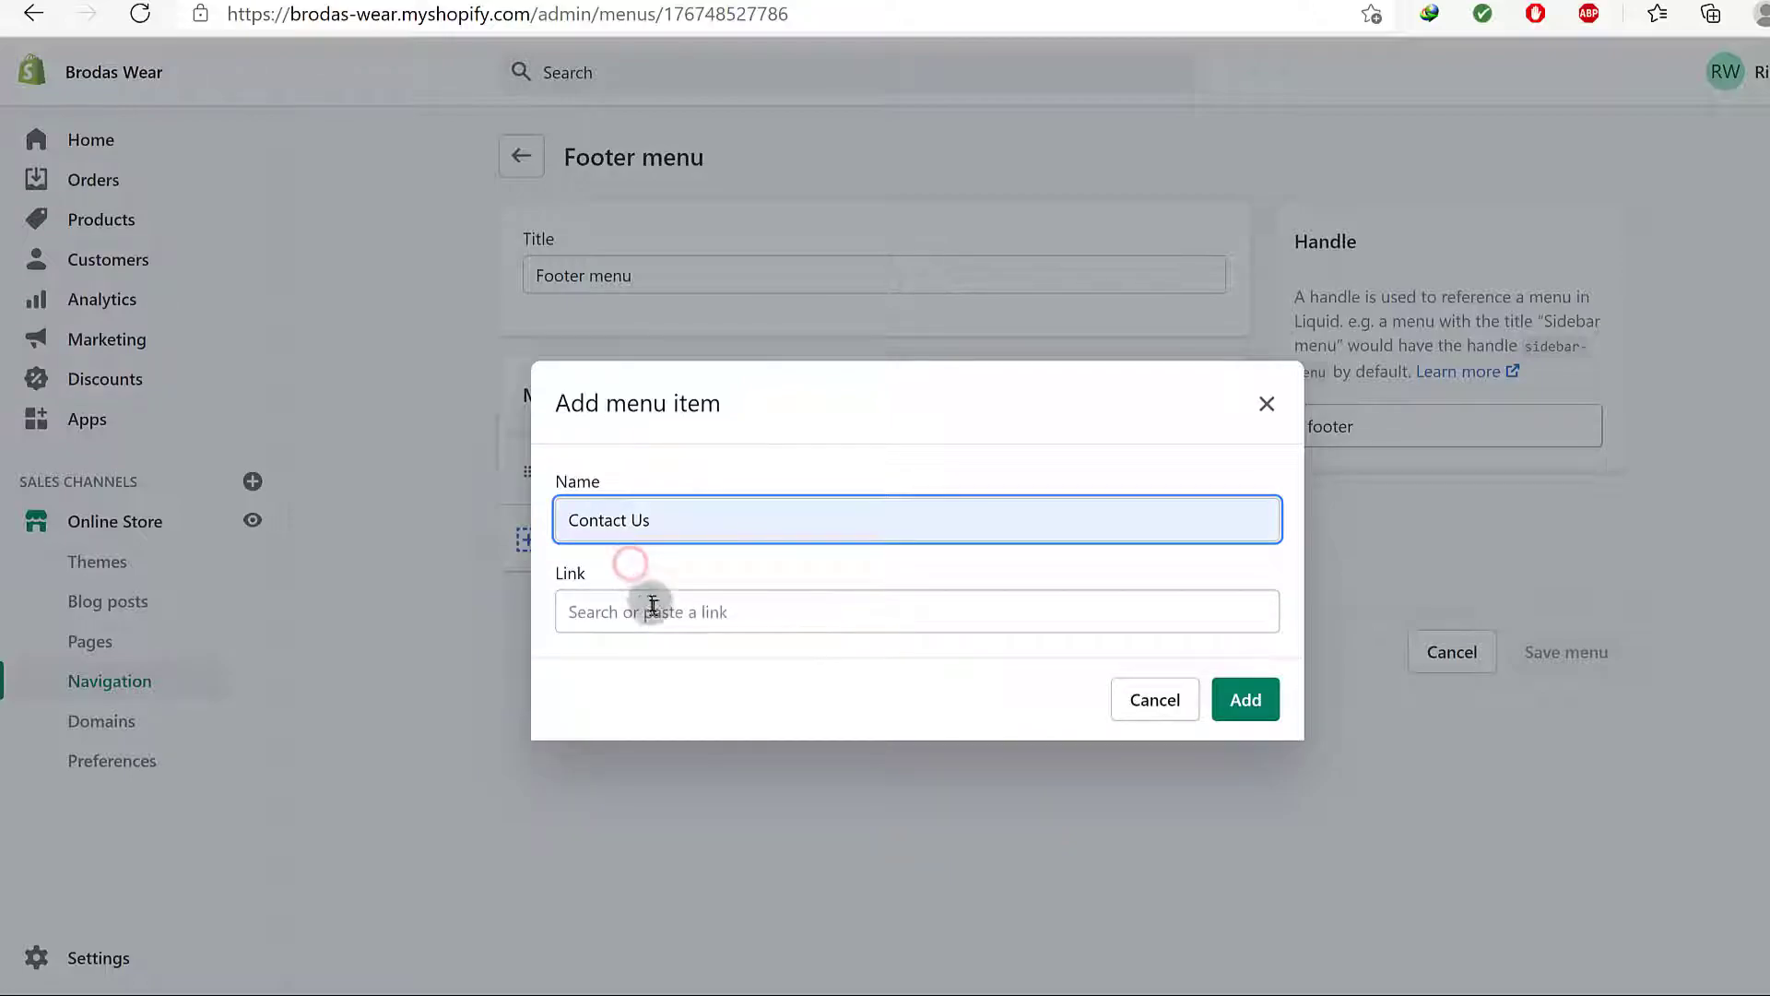
pyautogui.click(654, 615)
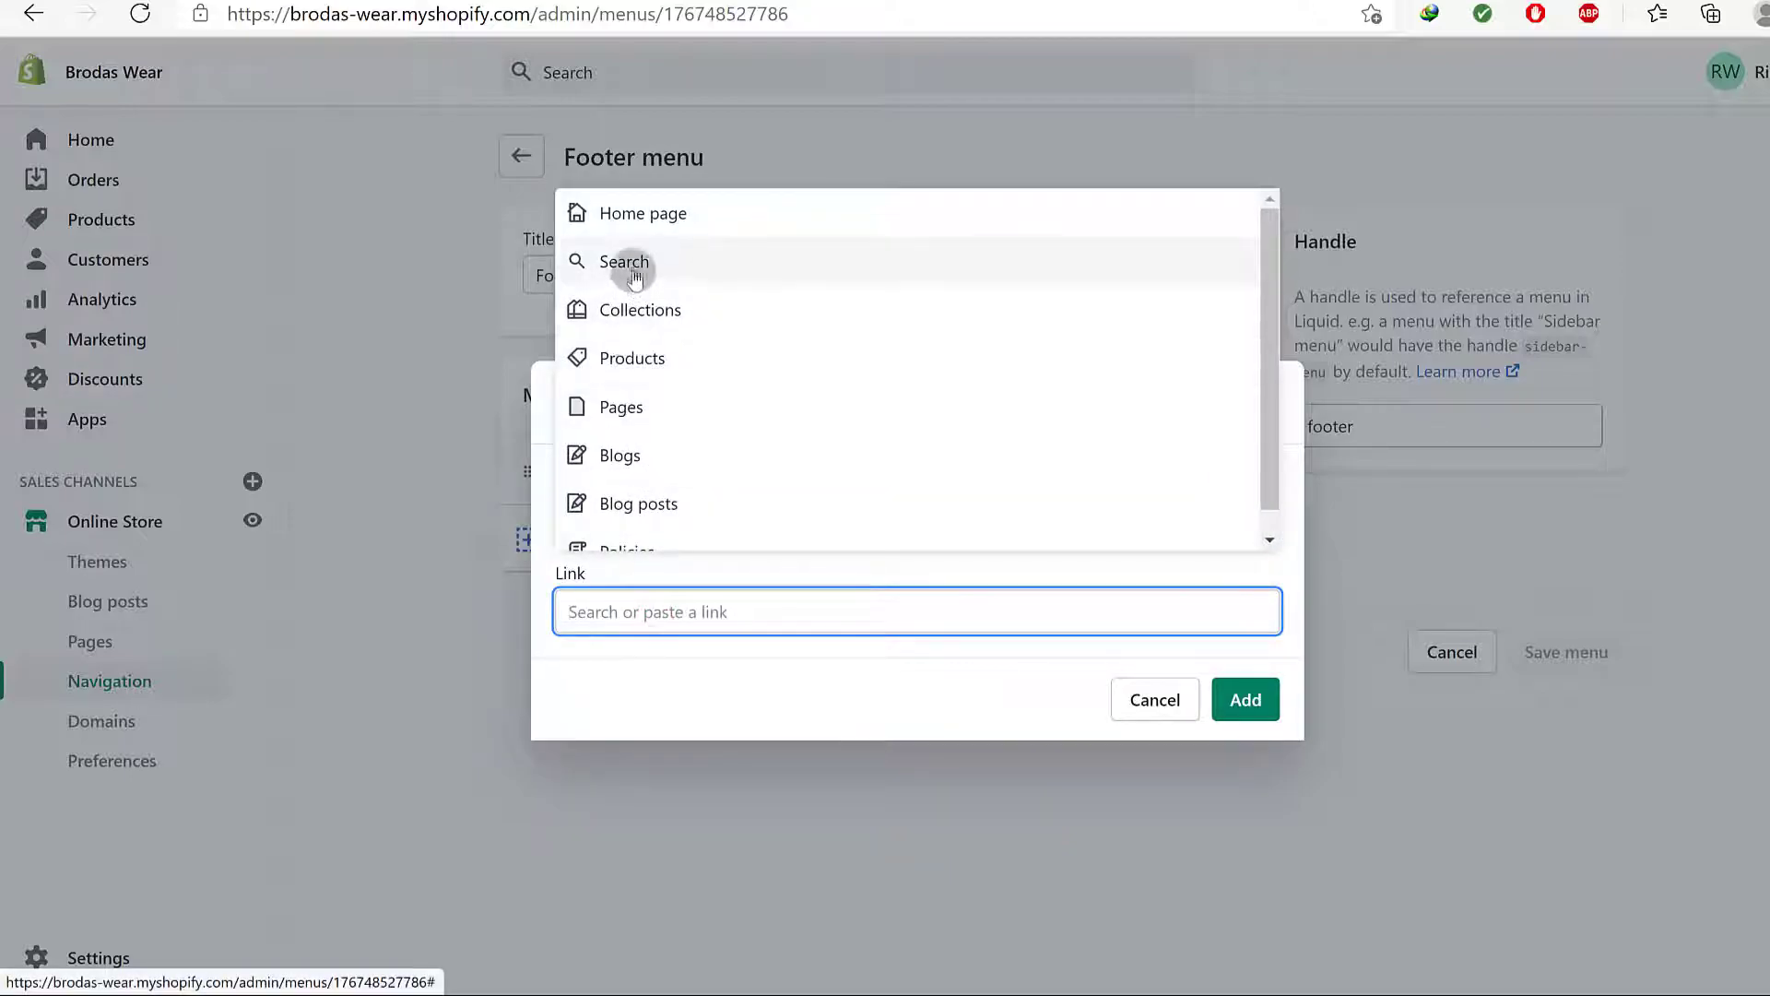
pyautogui.scroll(-1, 701, 507)
pyautogui.scroll(1, 718, 497)
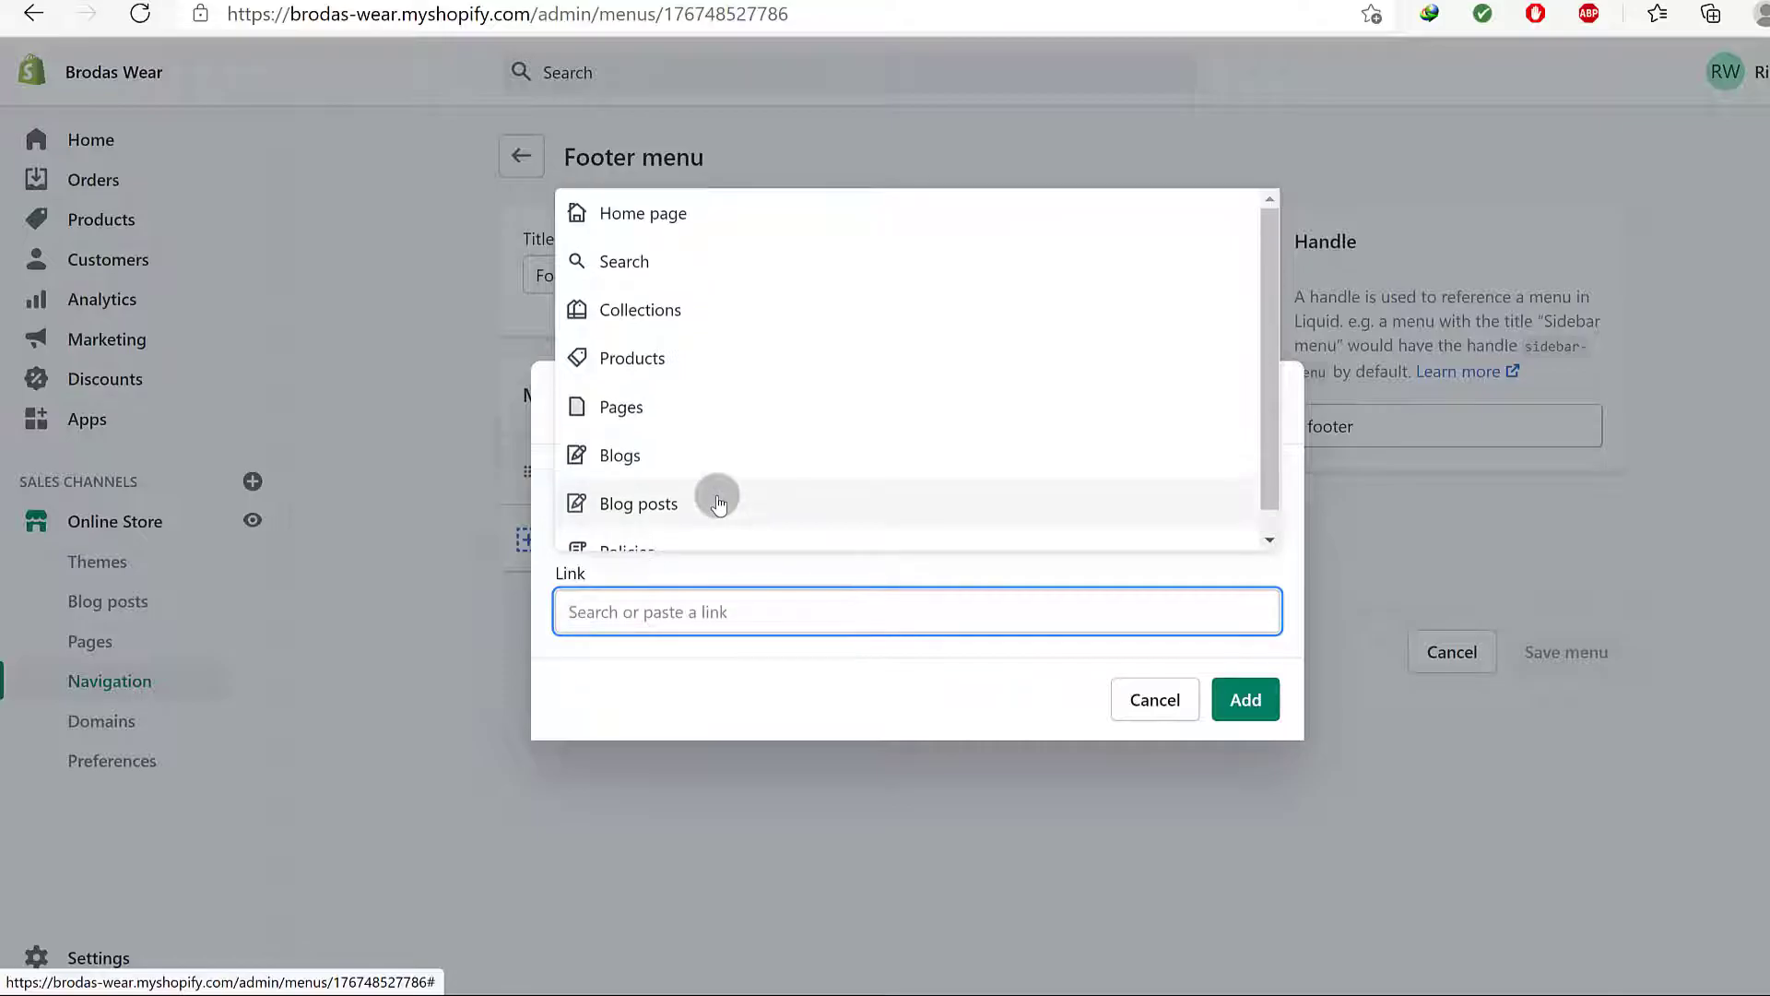
pyautogui.click(671, 403)
pyautogui.click(701, 430)
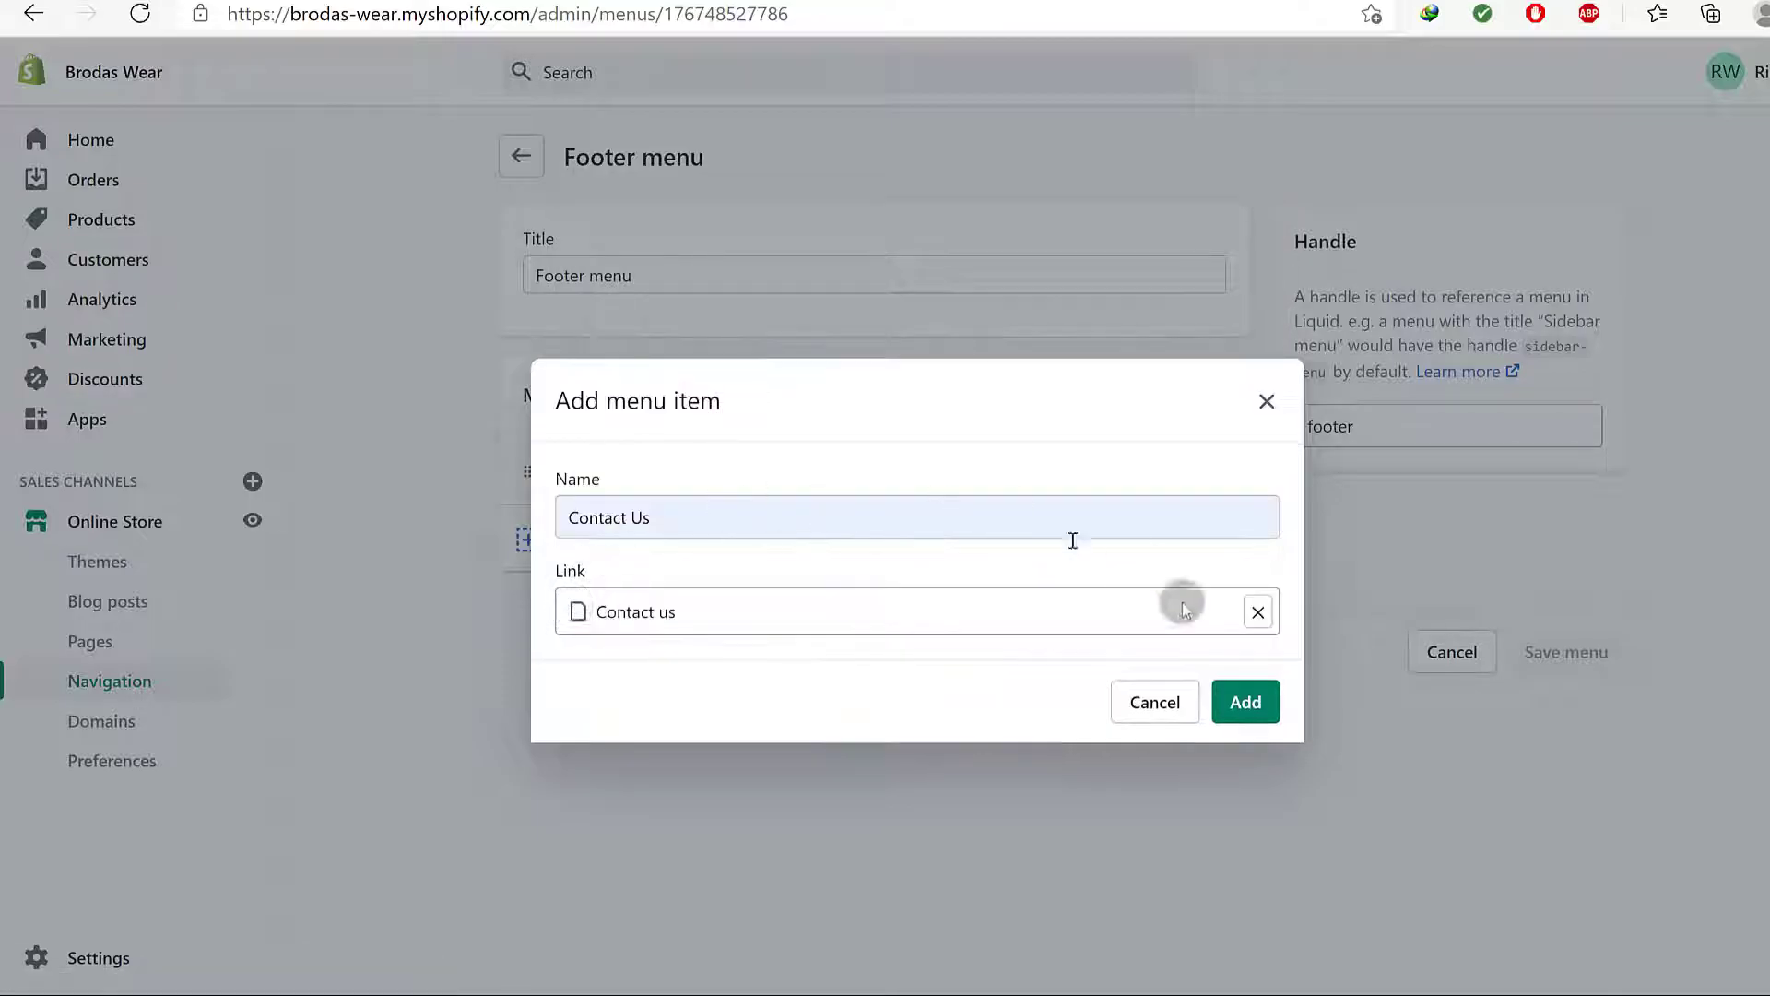
pyautogui.click(1250, 701)
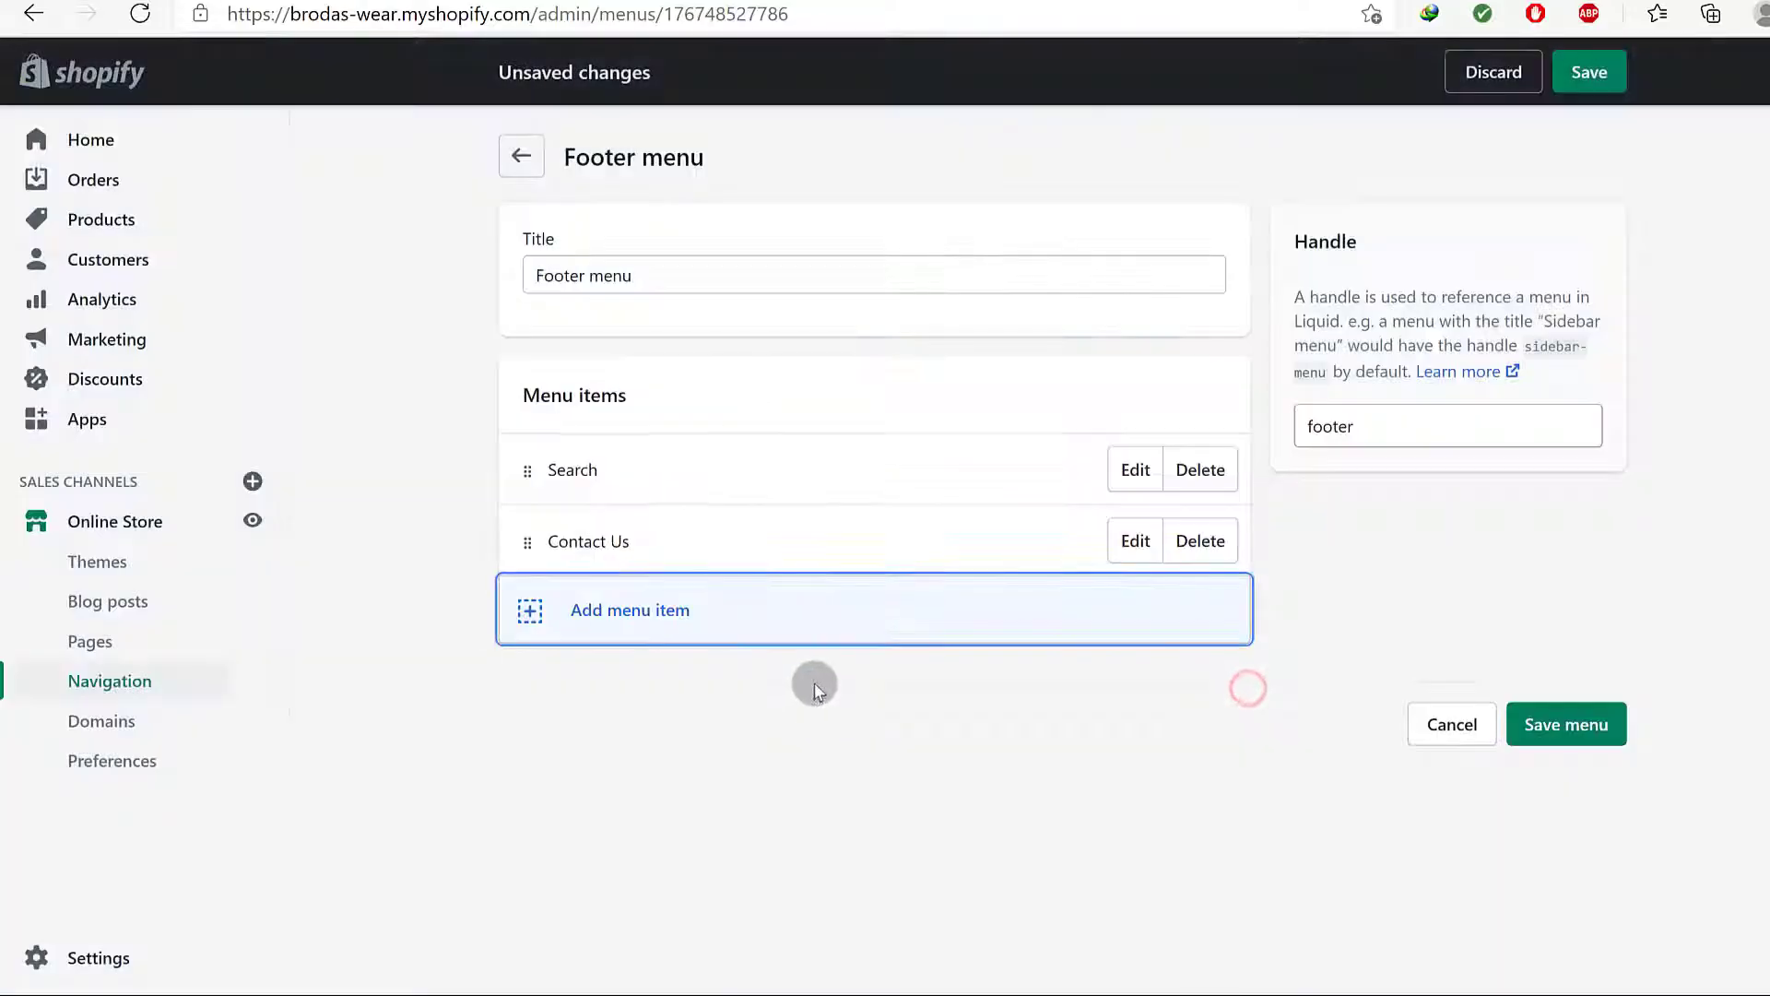
# Add a footer menu item named About and link it to the About Us page
pyautogui.click(579, 611)
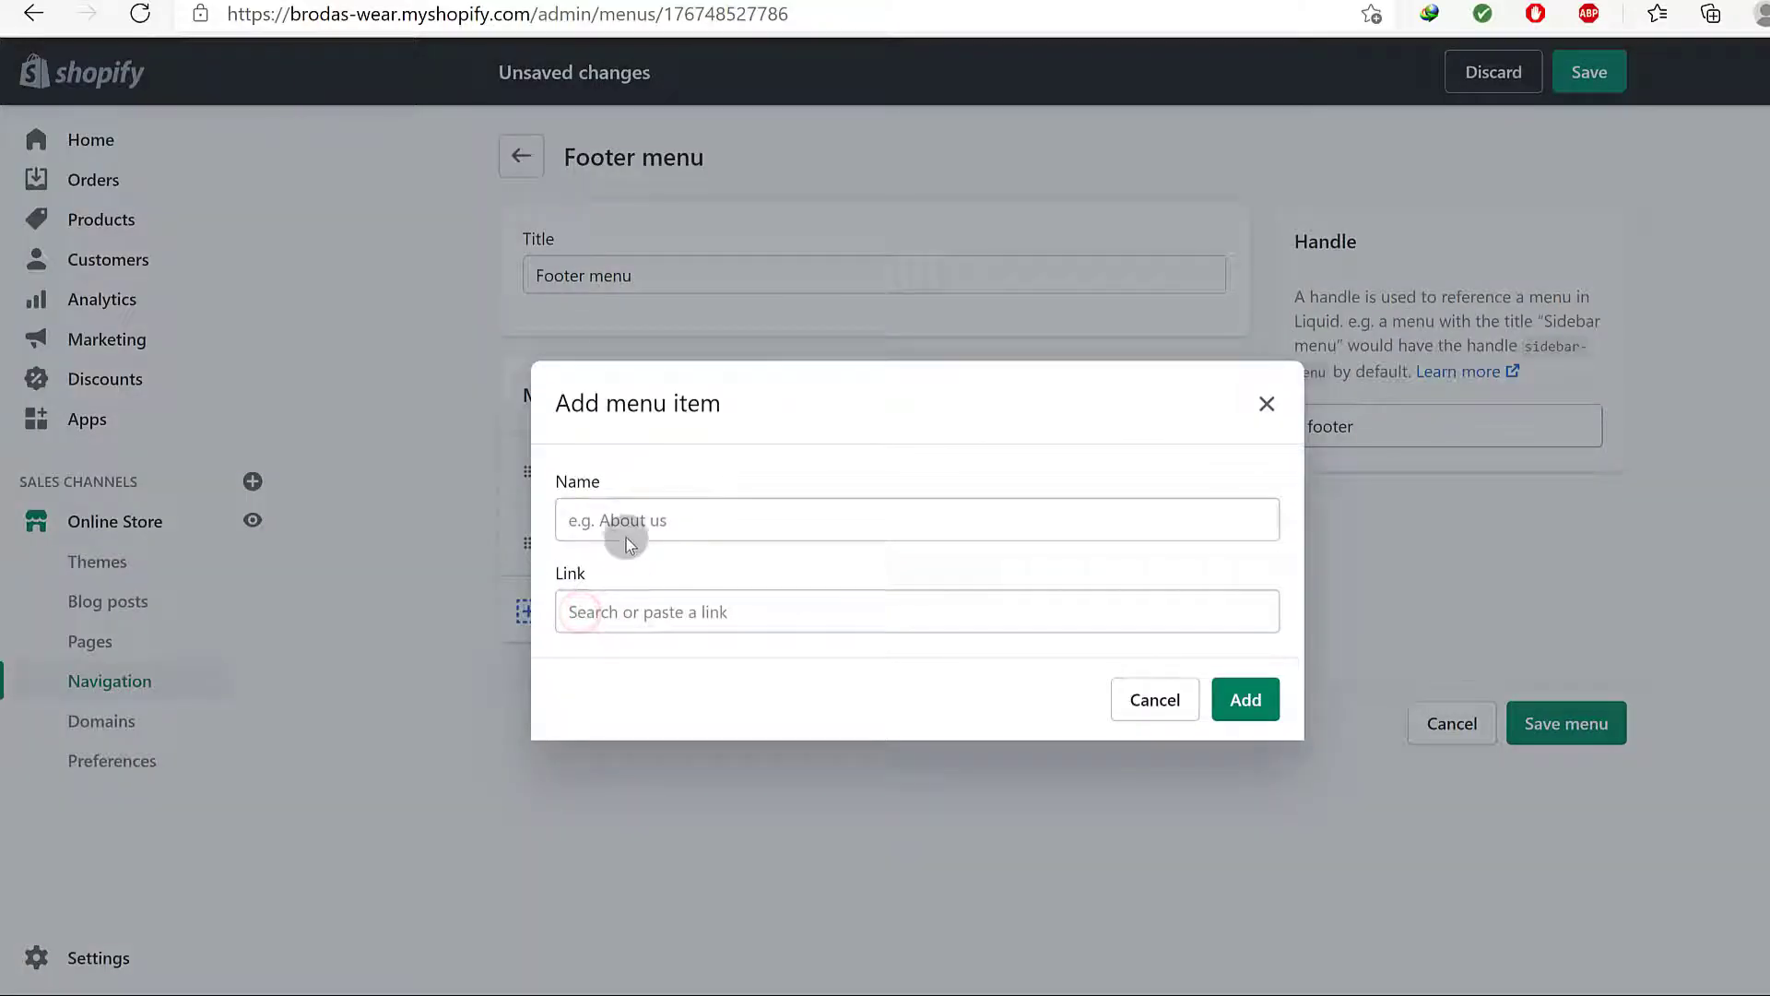
pyautogui.click(619, 512)
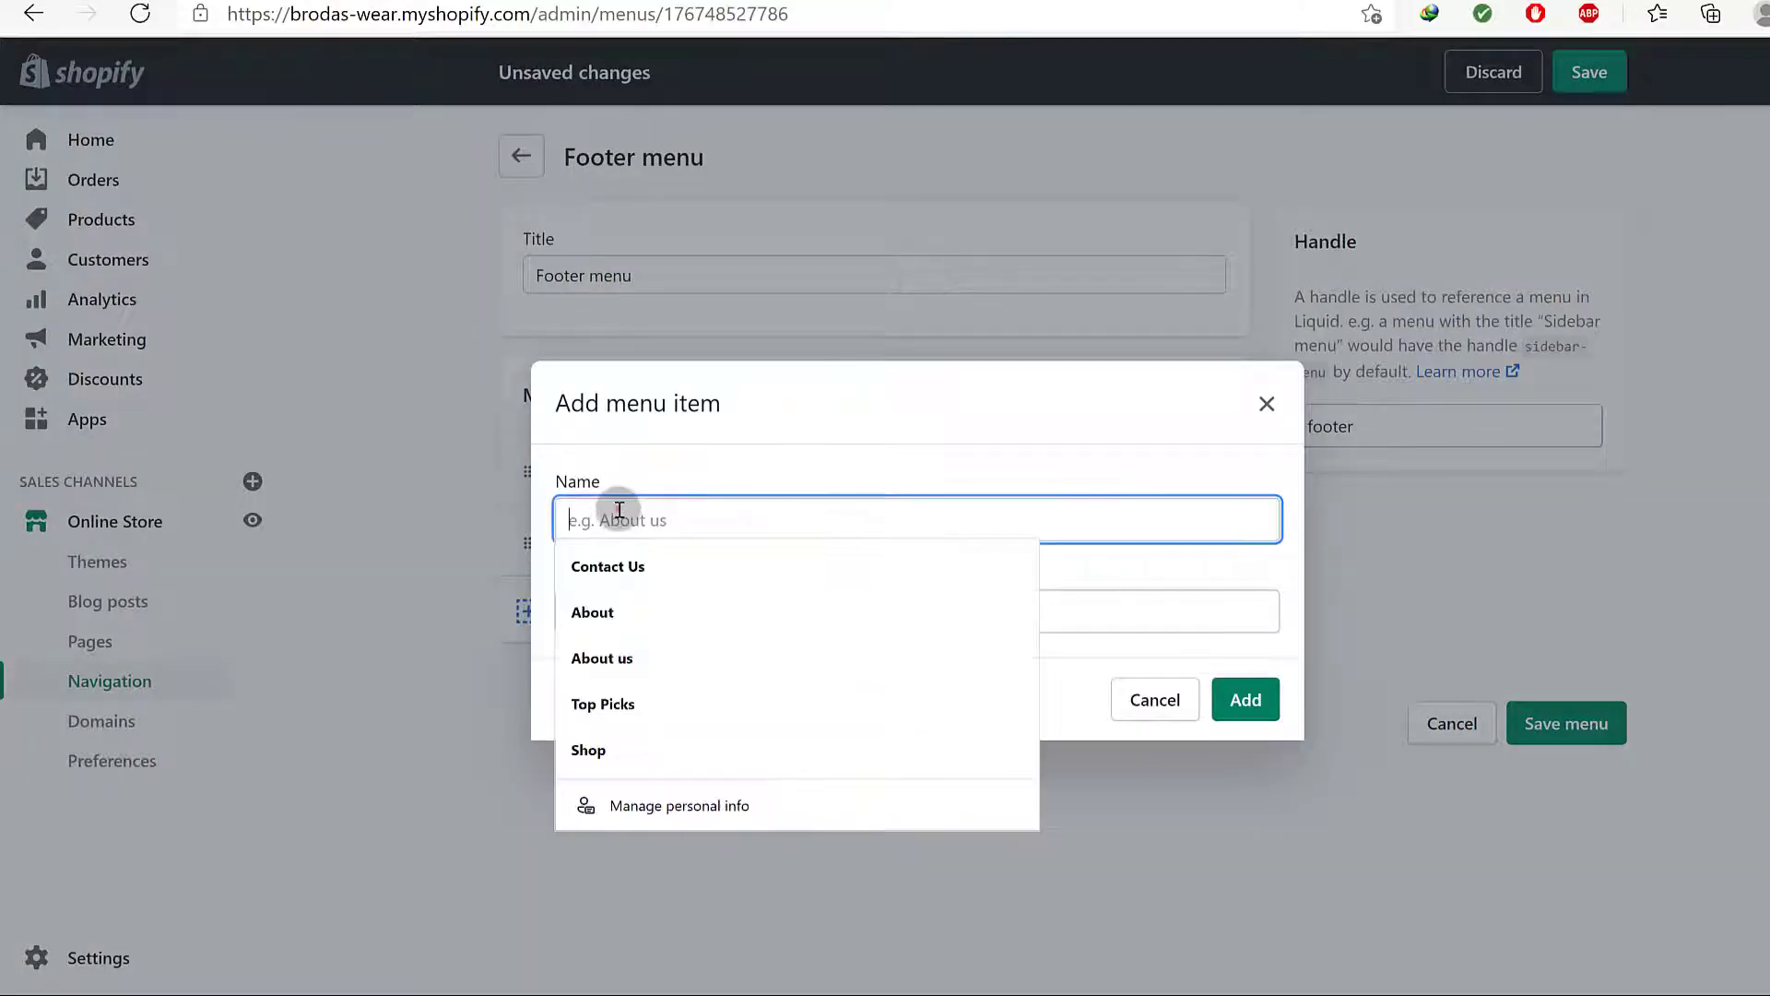
pyautogui.click(620, 613)
pyautogui.click(1024, 606)
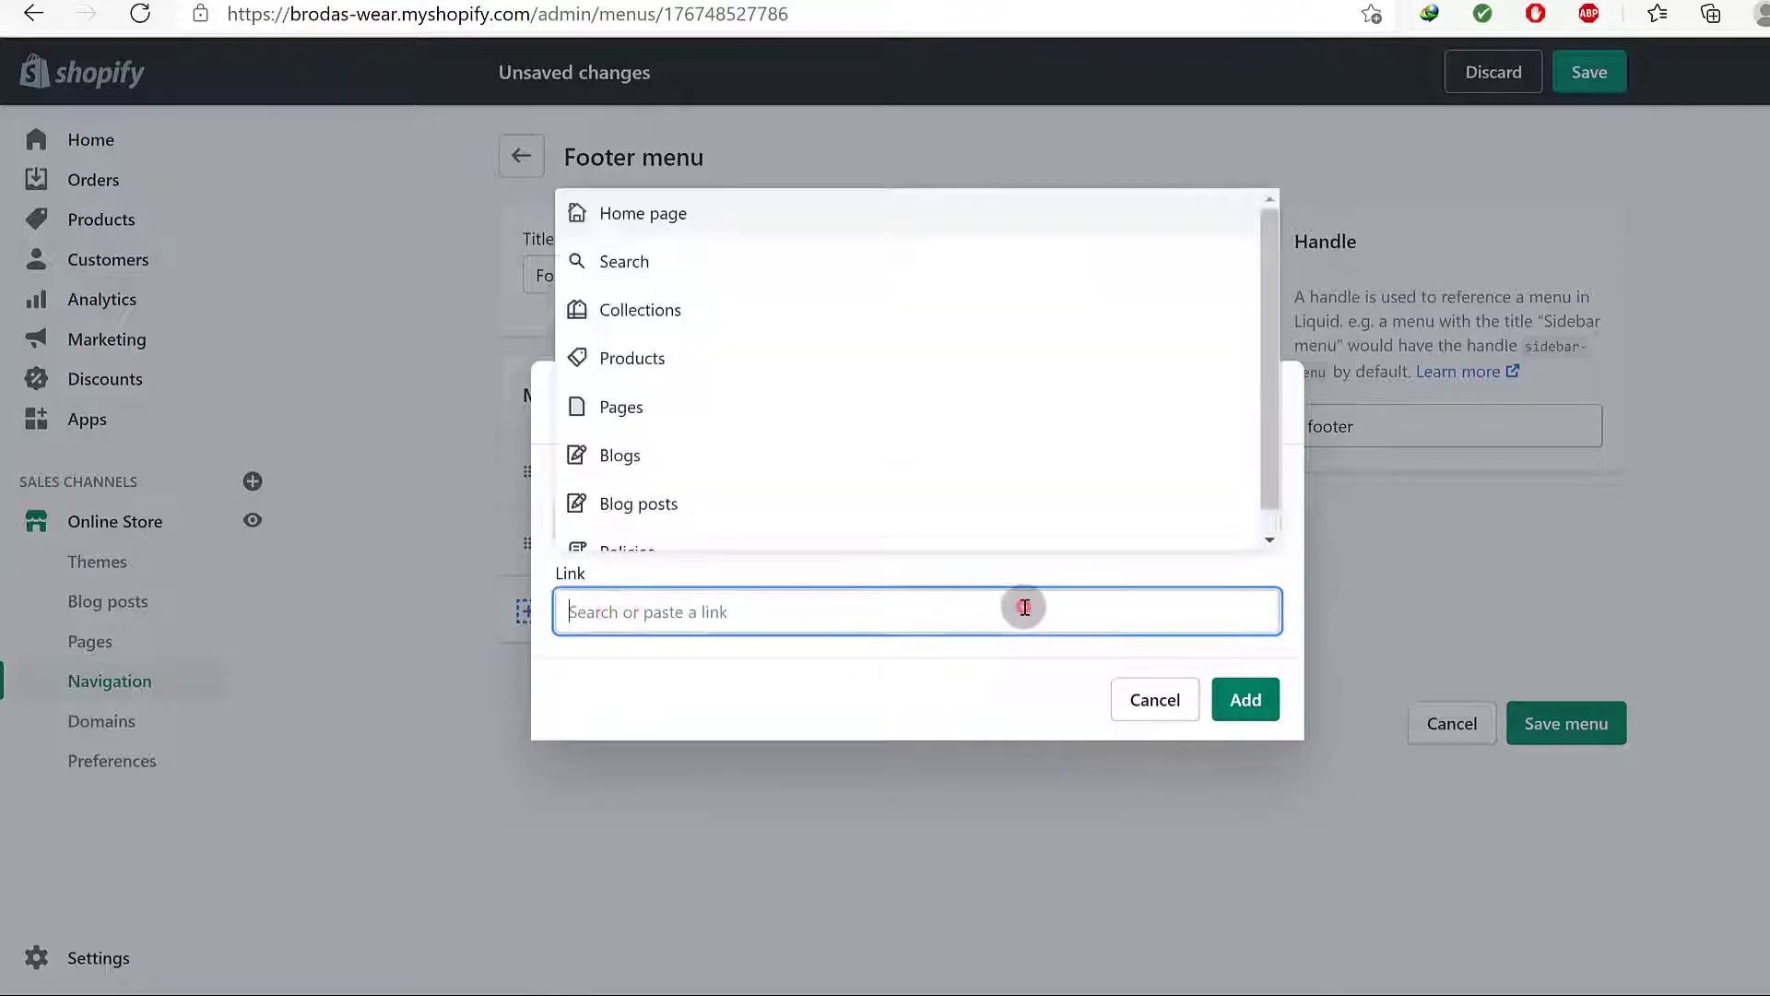
pyautogui.click(659, 406)
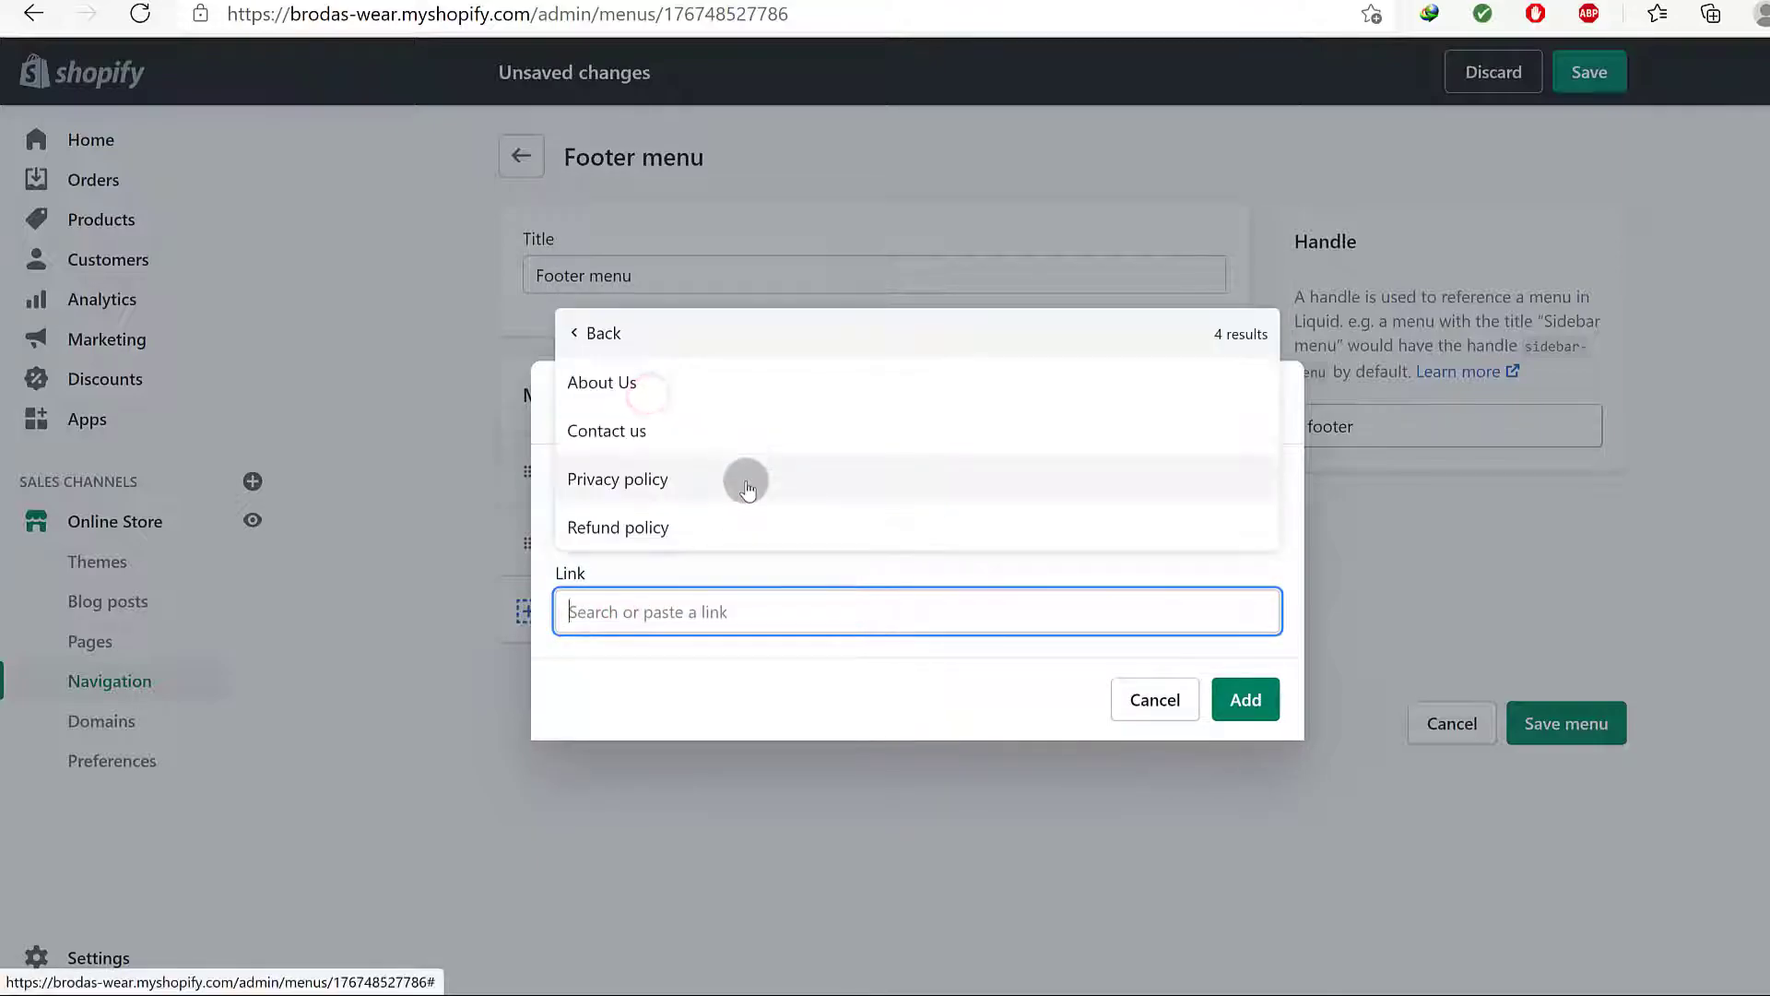
pyautogui.click(621, 383)
pyautogui.click(1245, 701)
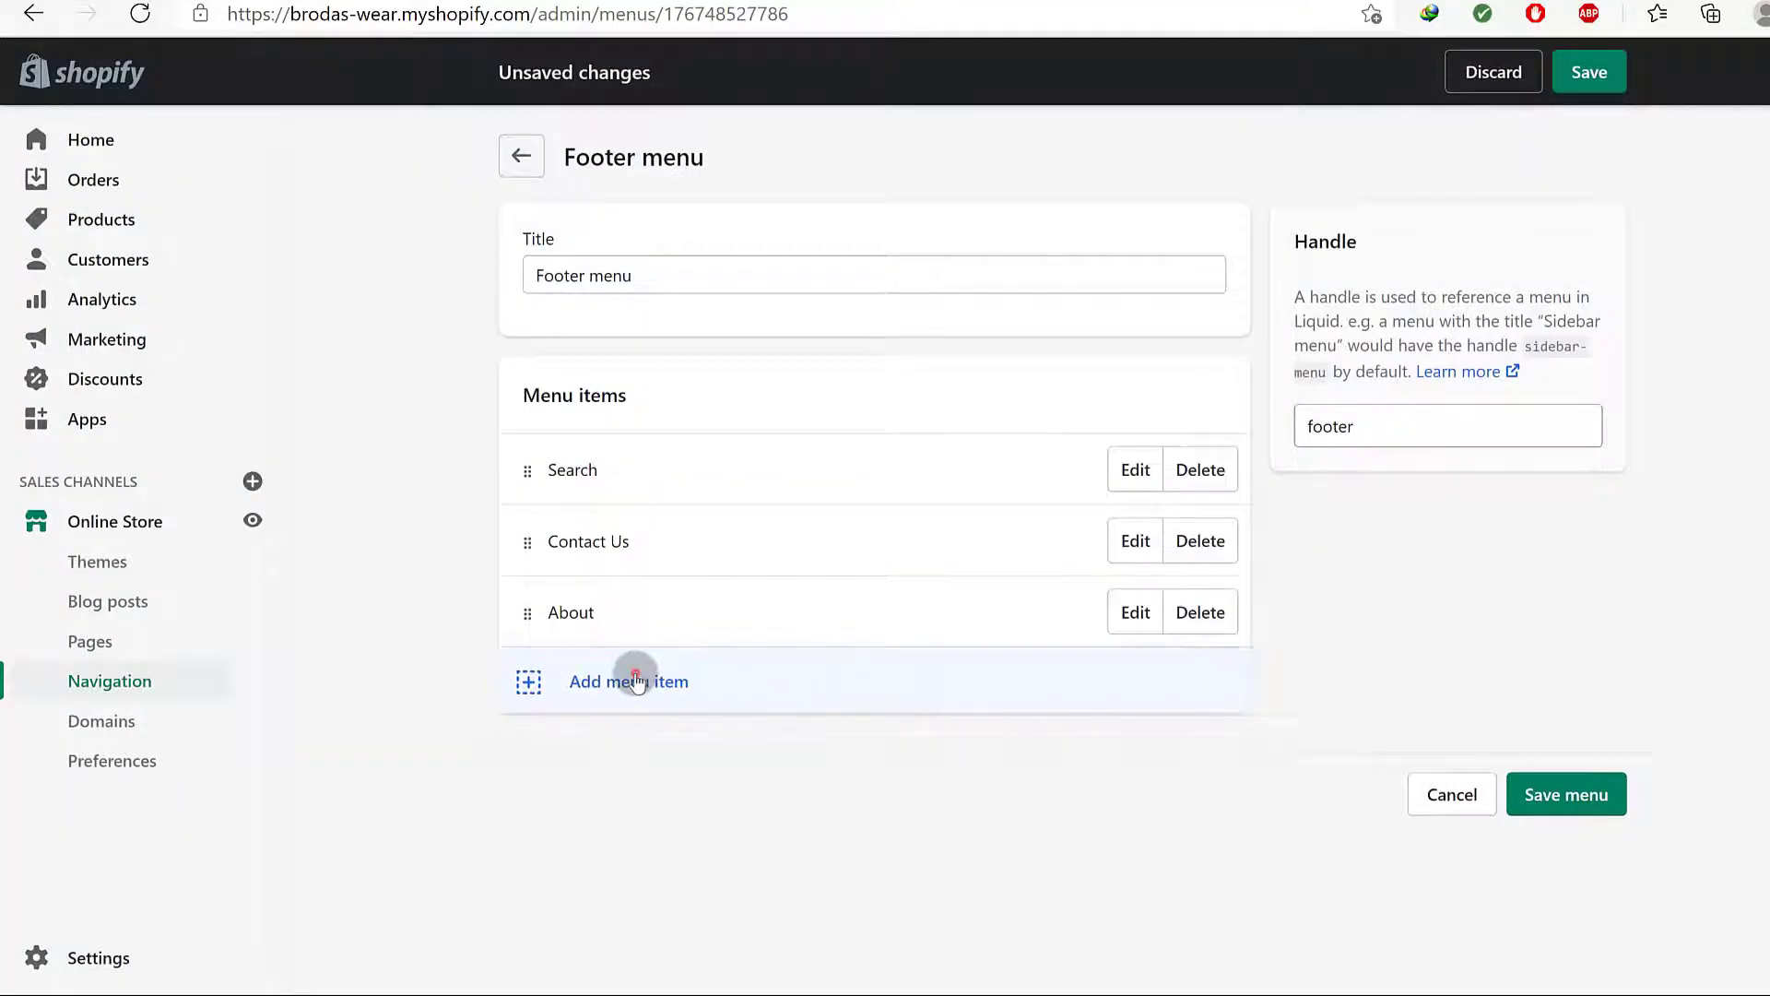
# Add a footer menu item named Return Policy and link it to the Refund policy page
pyautogui.click(635, 678)
pyautogui.click(611, 520)
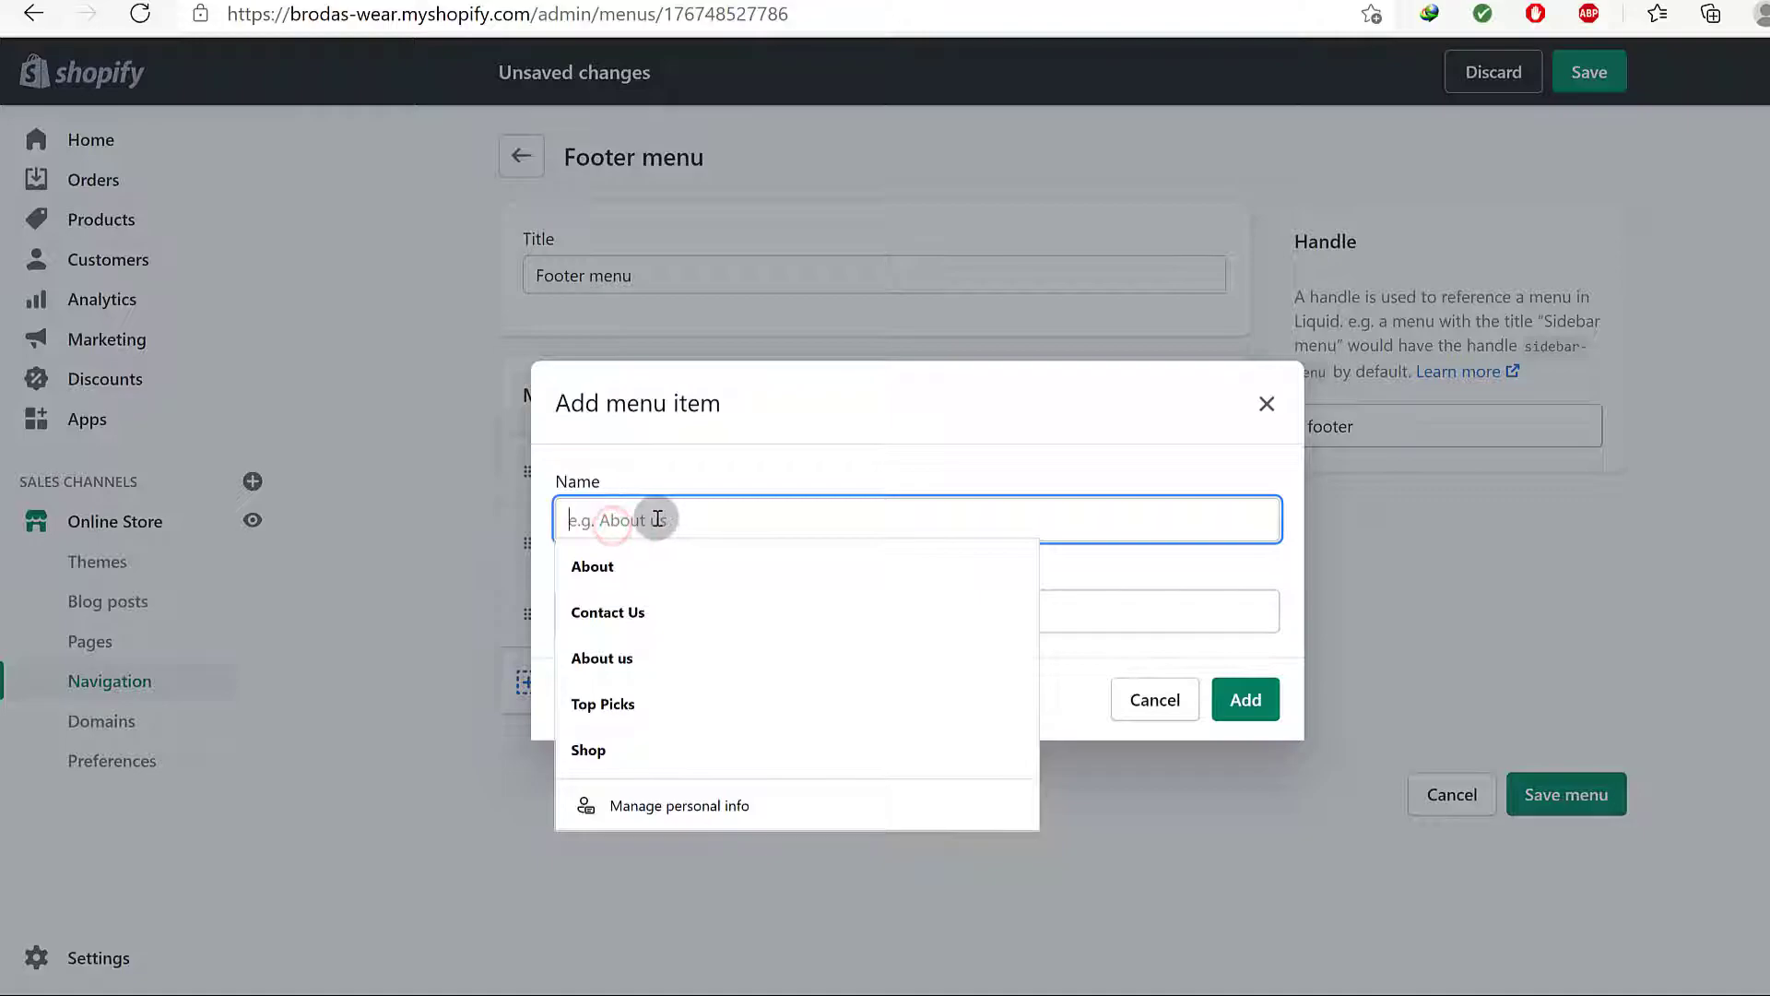
pyautogui.write('Return Poilicy')
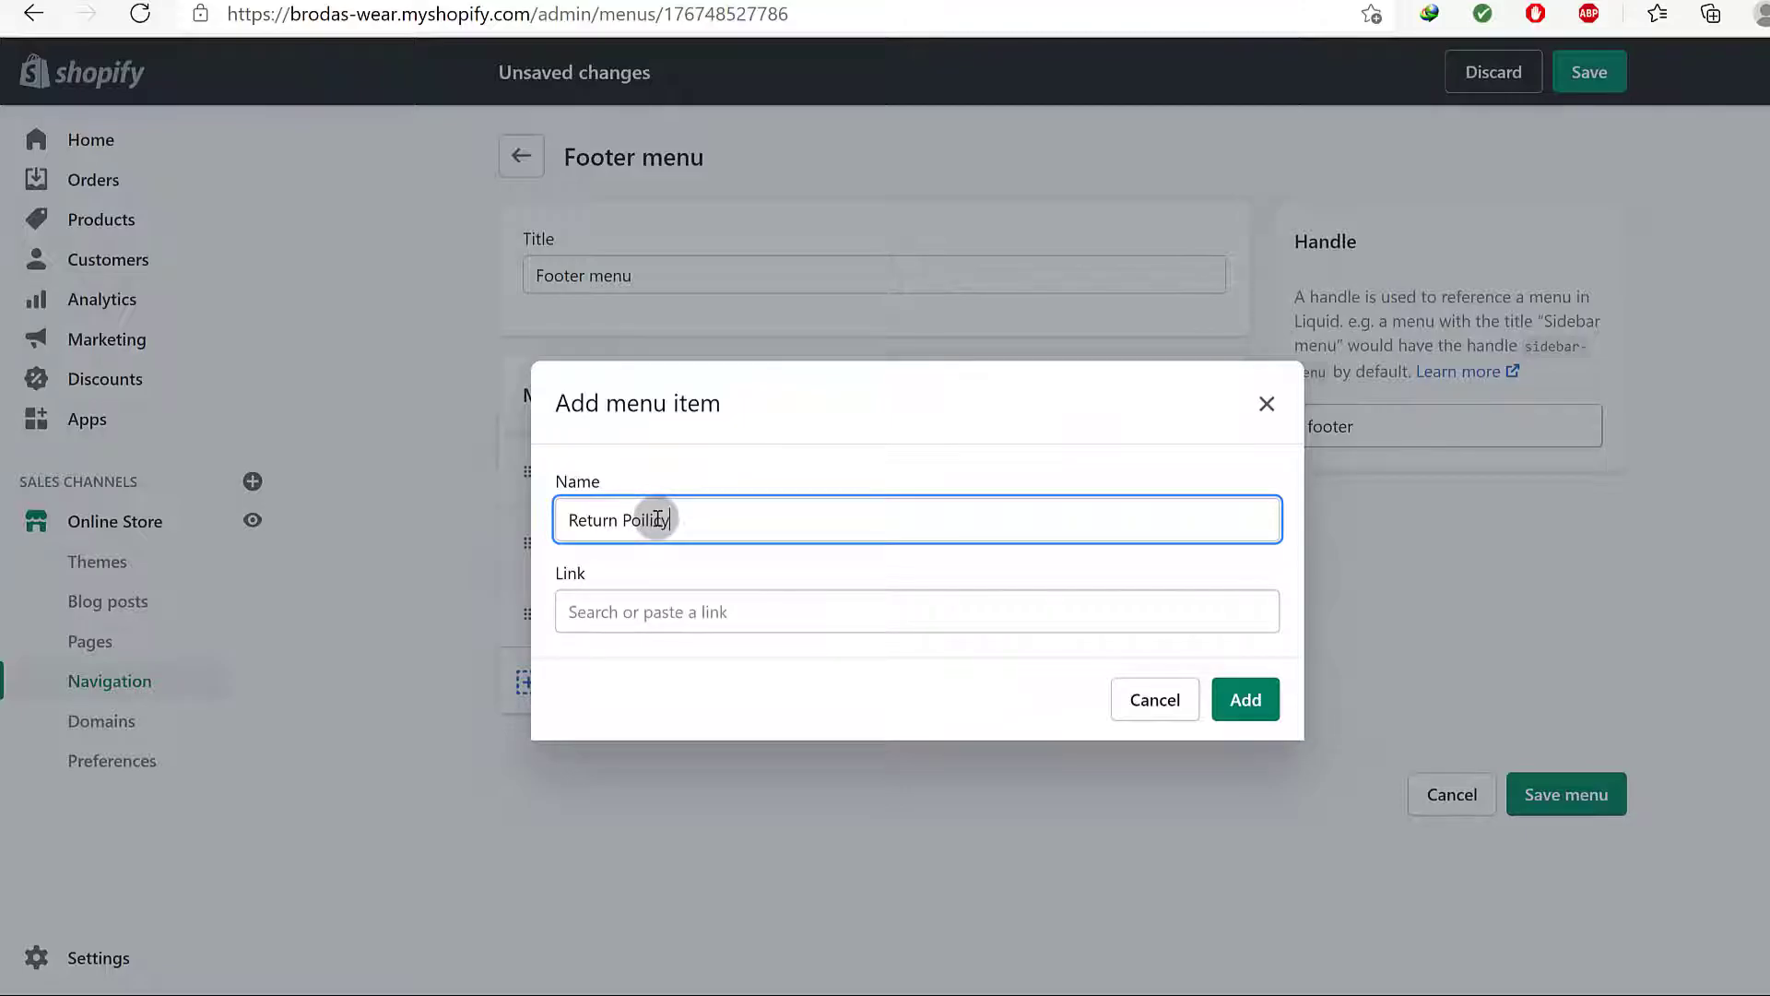
pyautogui.rightClick(656, 519)
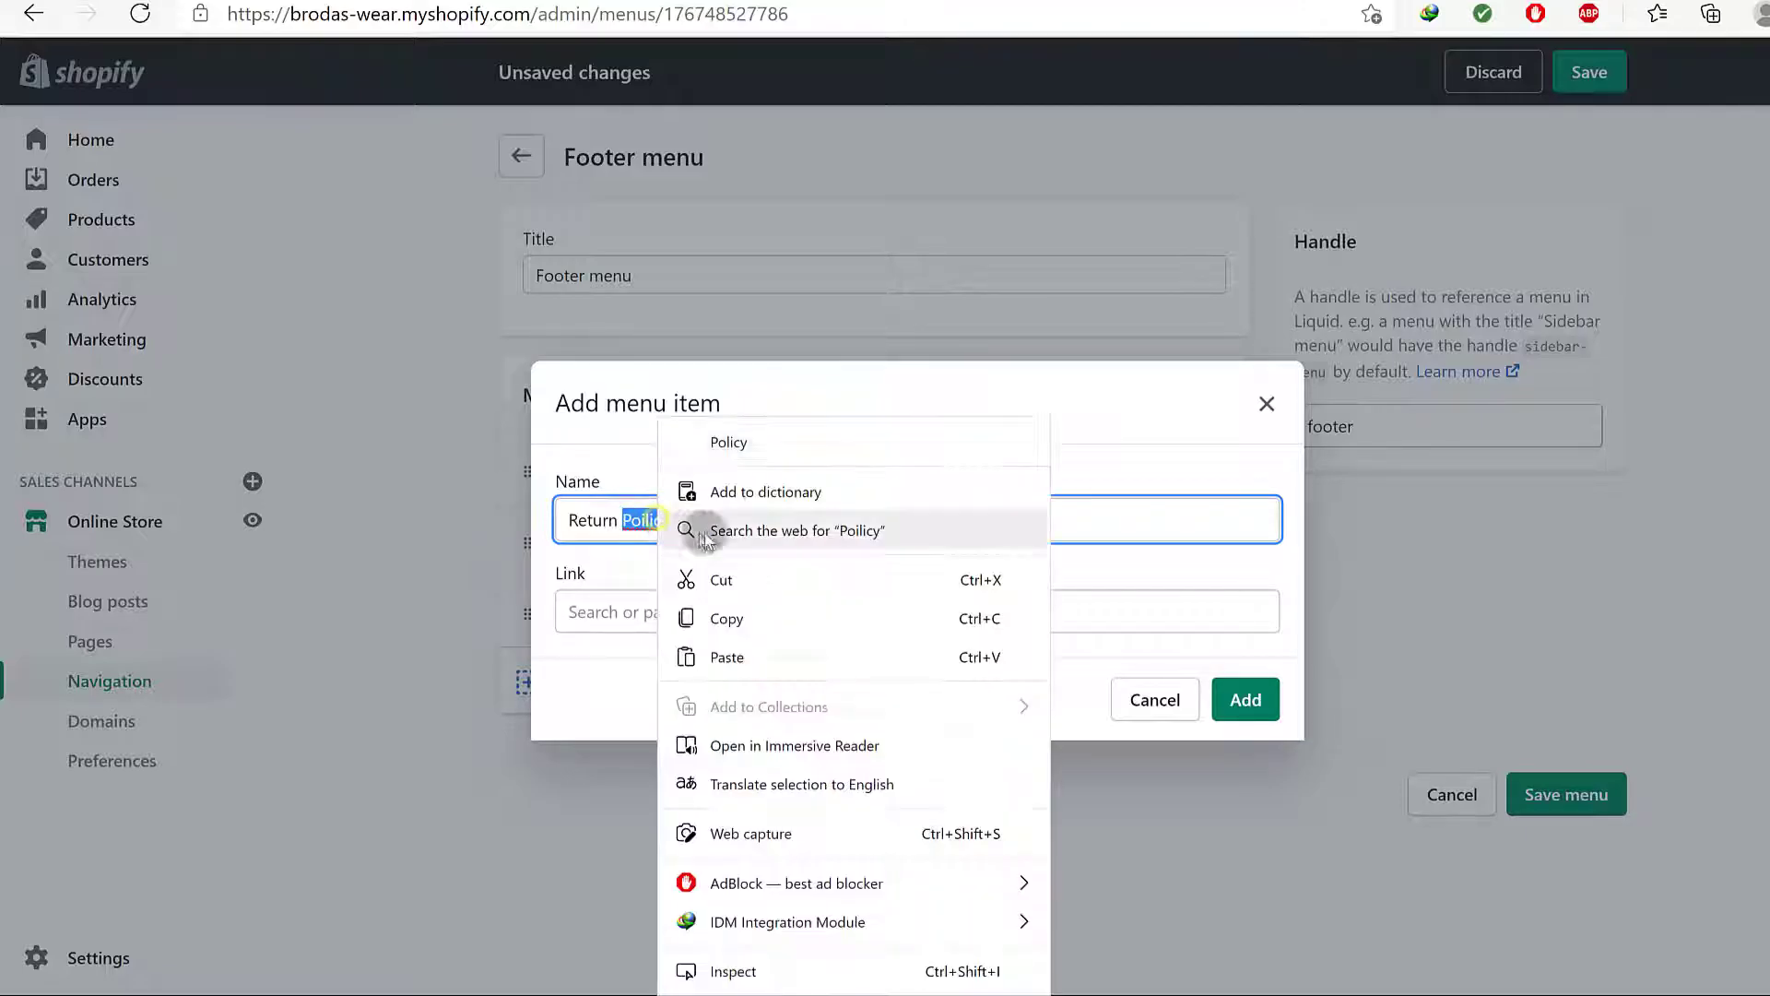
pyautogui.click(735, 431)
pyautogui.click(652, 613)
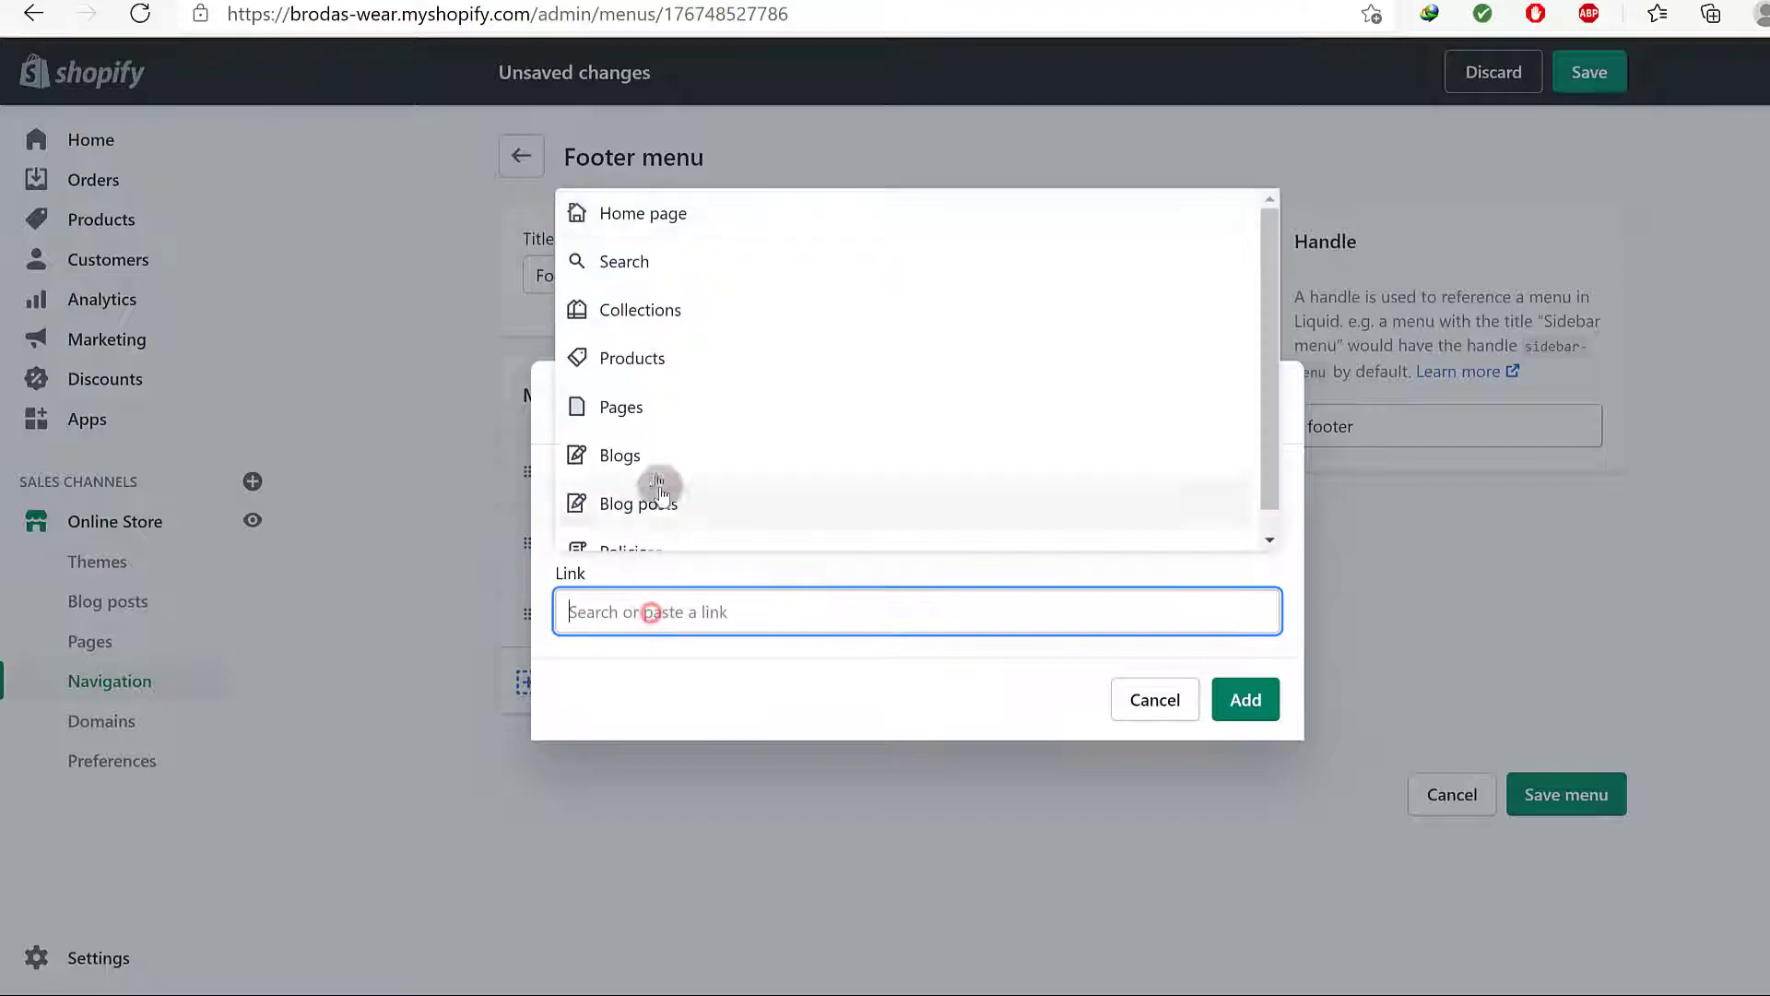
pyautogui.click(617, 406)
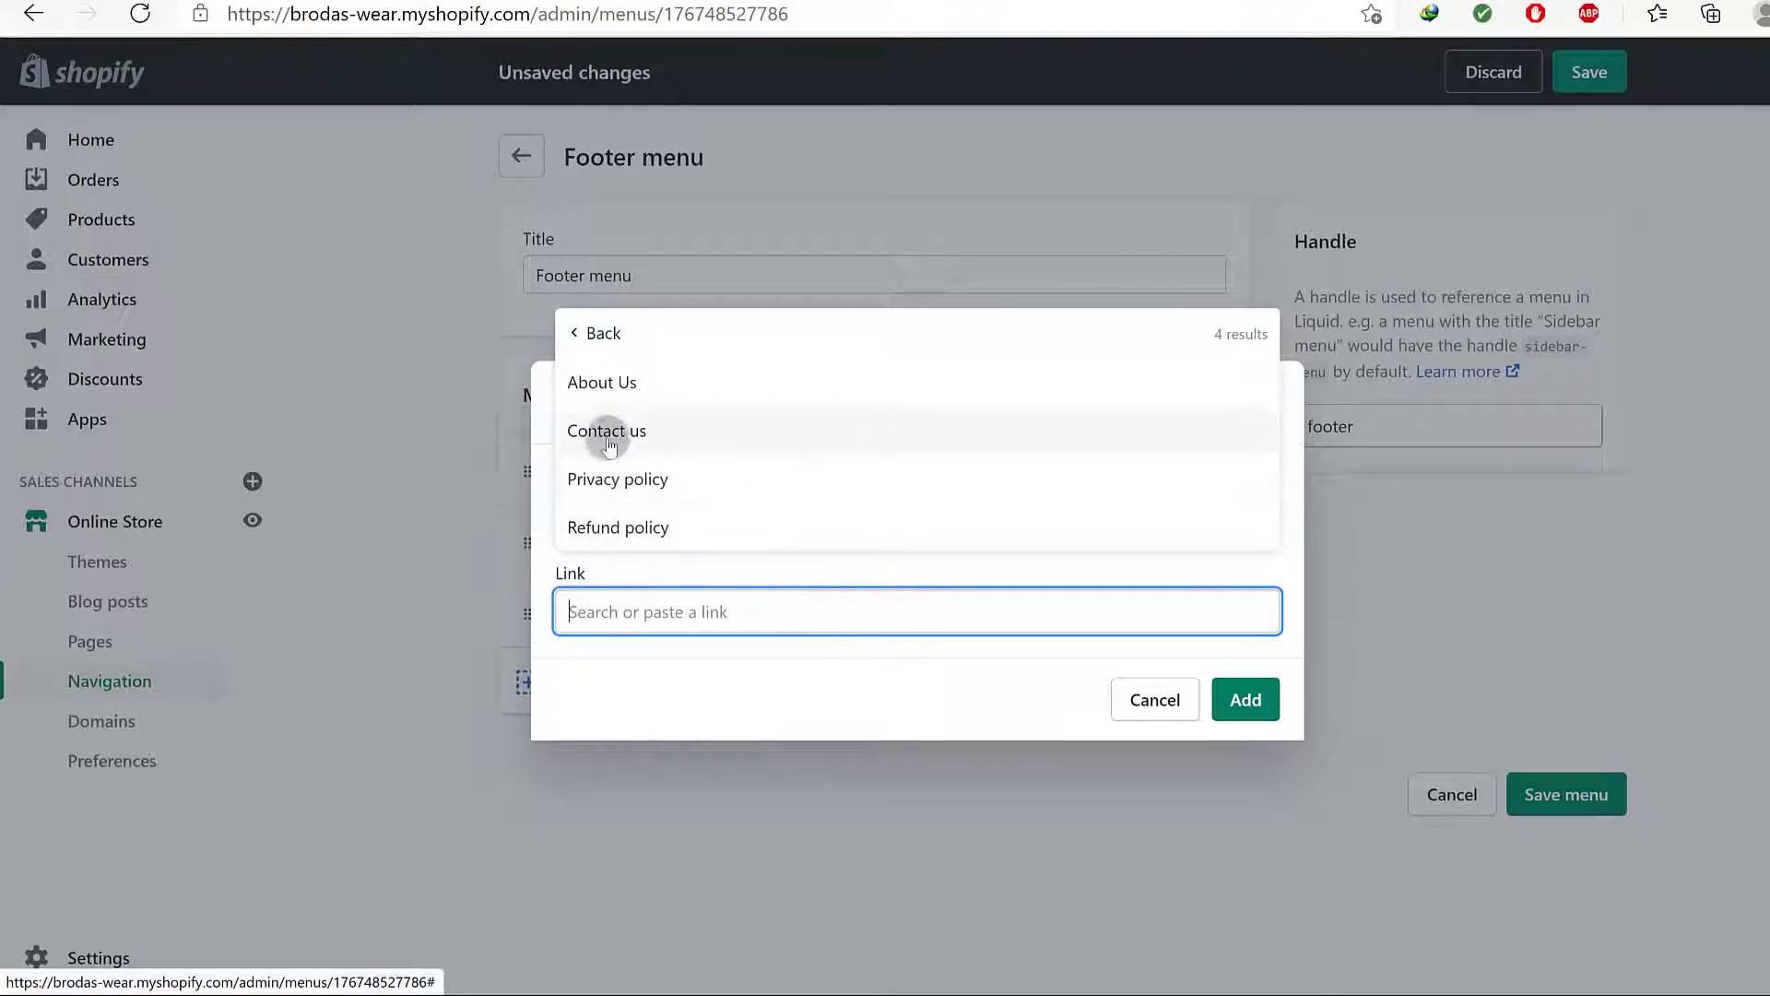
pyautogui.click(622, 528)
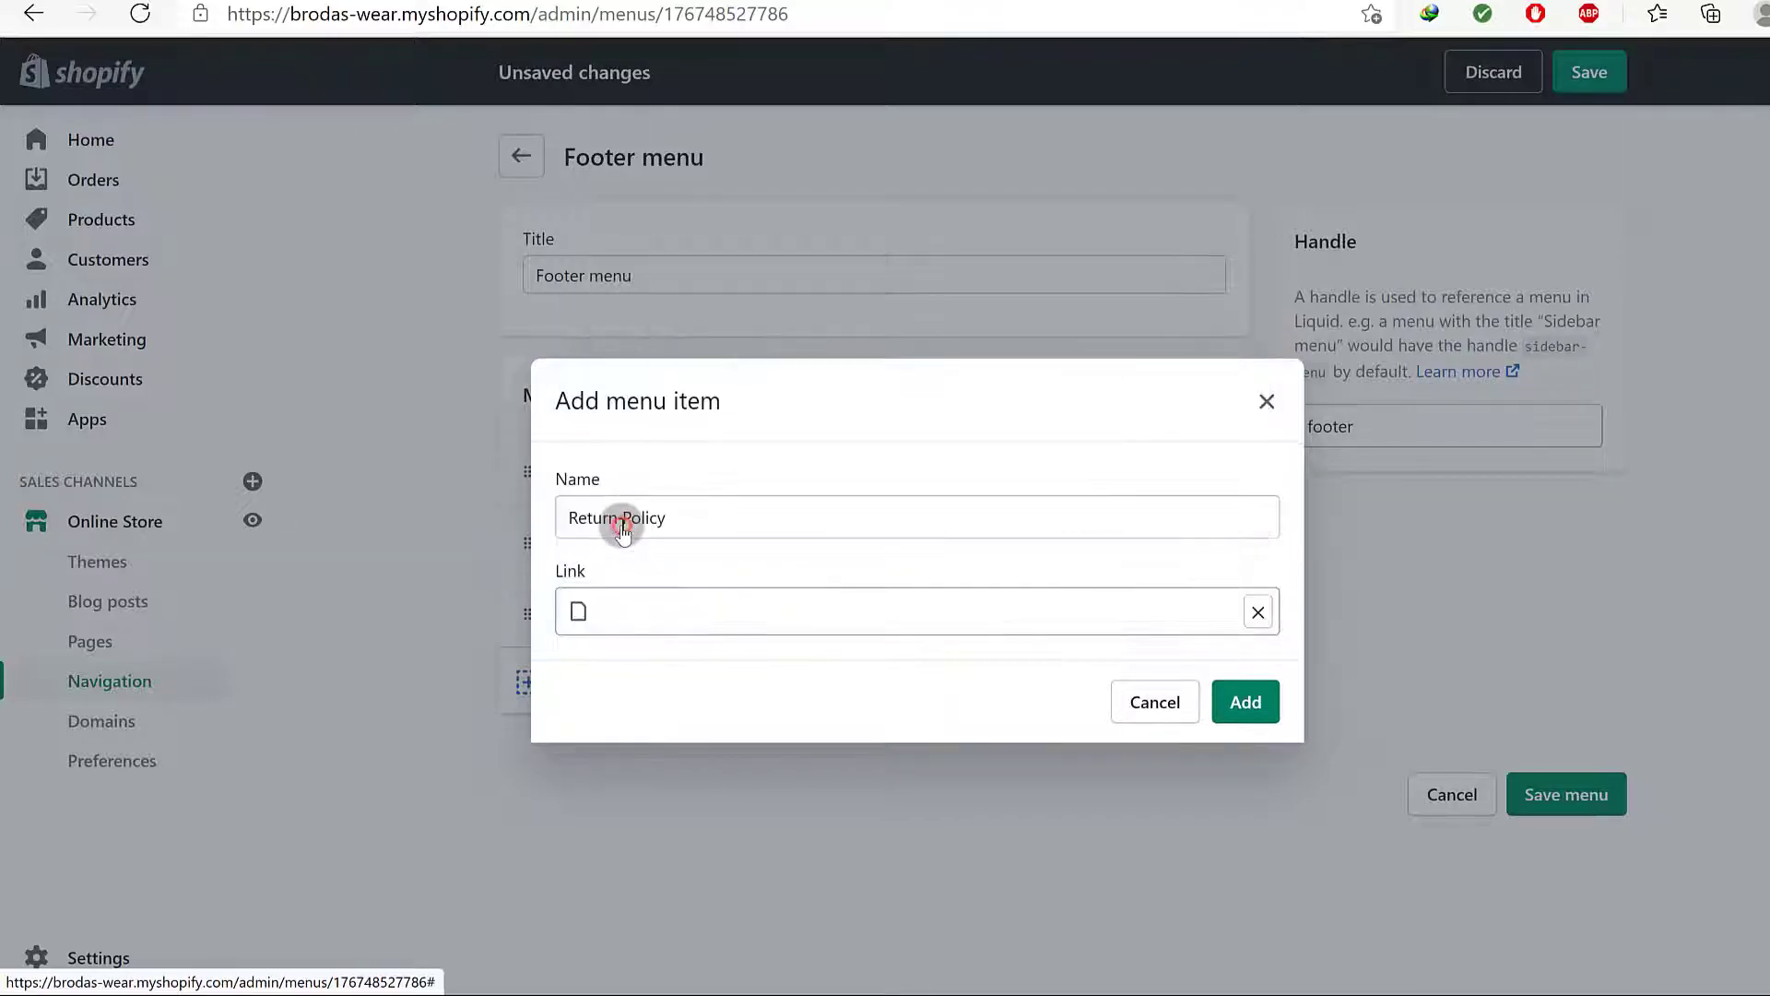
pyautogui.click(1244, 708)
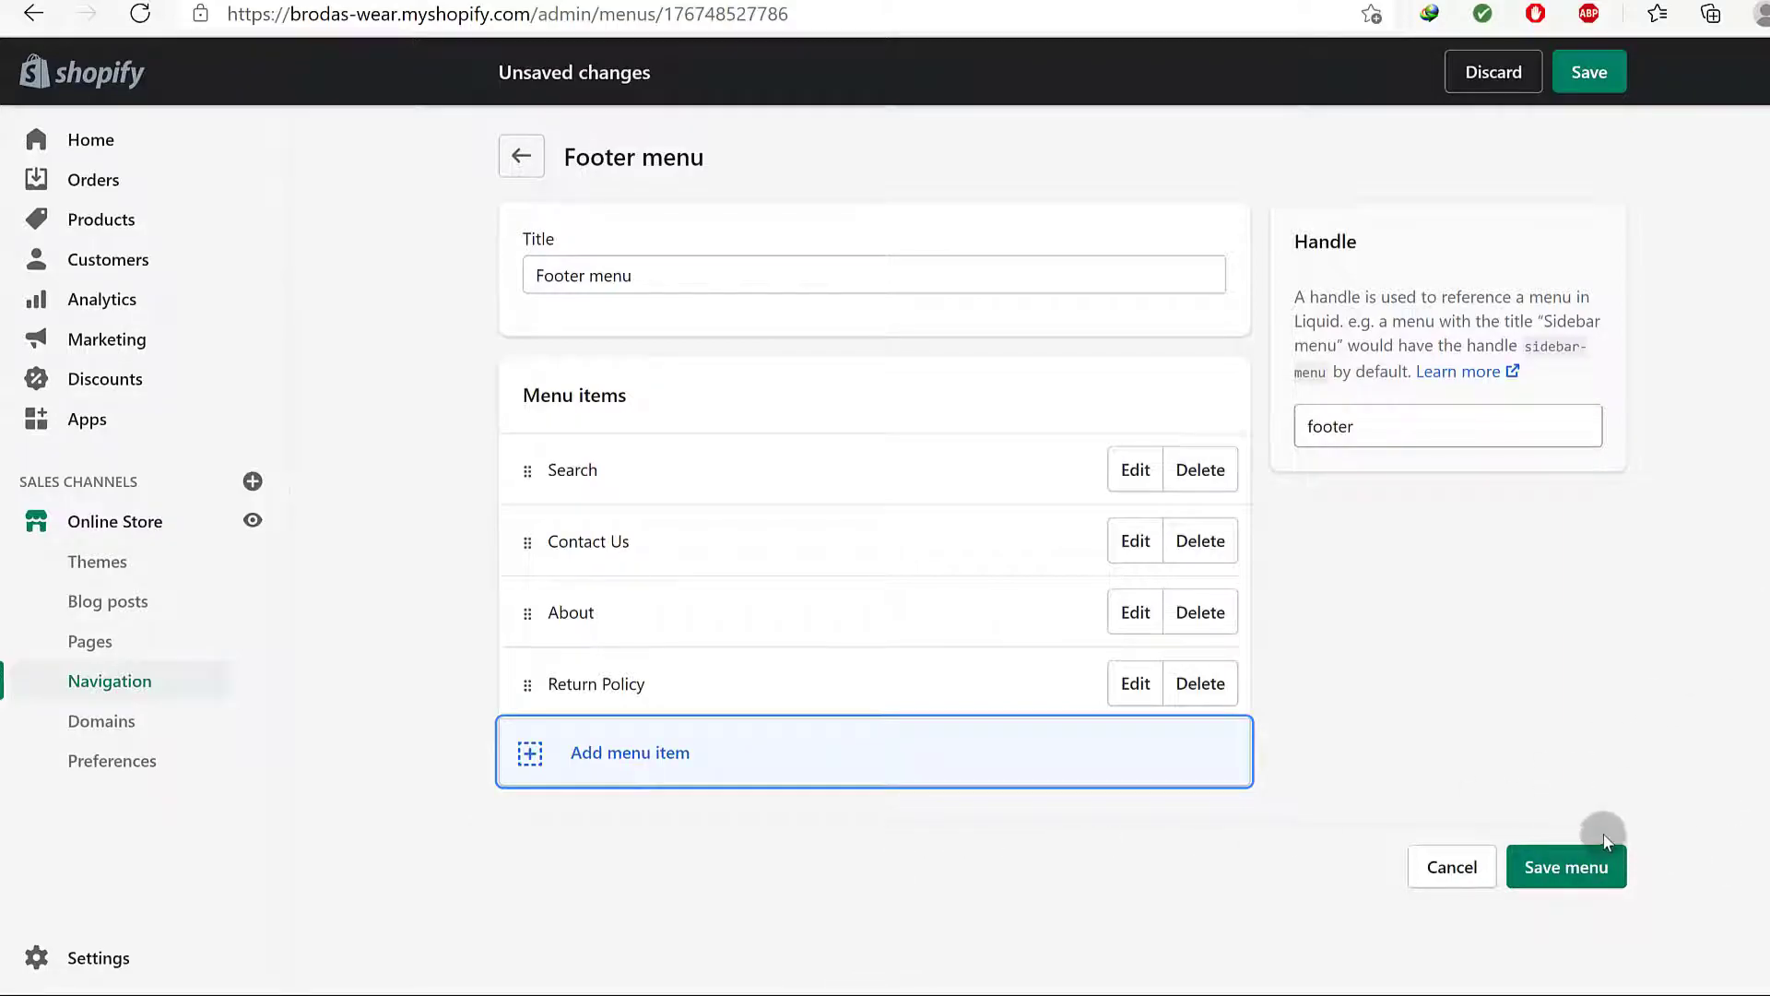
# Save the footer menu and reload the storefront preview to check the quick links in its footer
pyautogui.click(1574, 870)
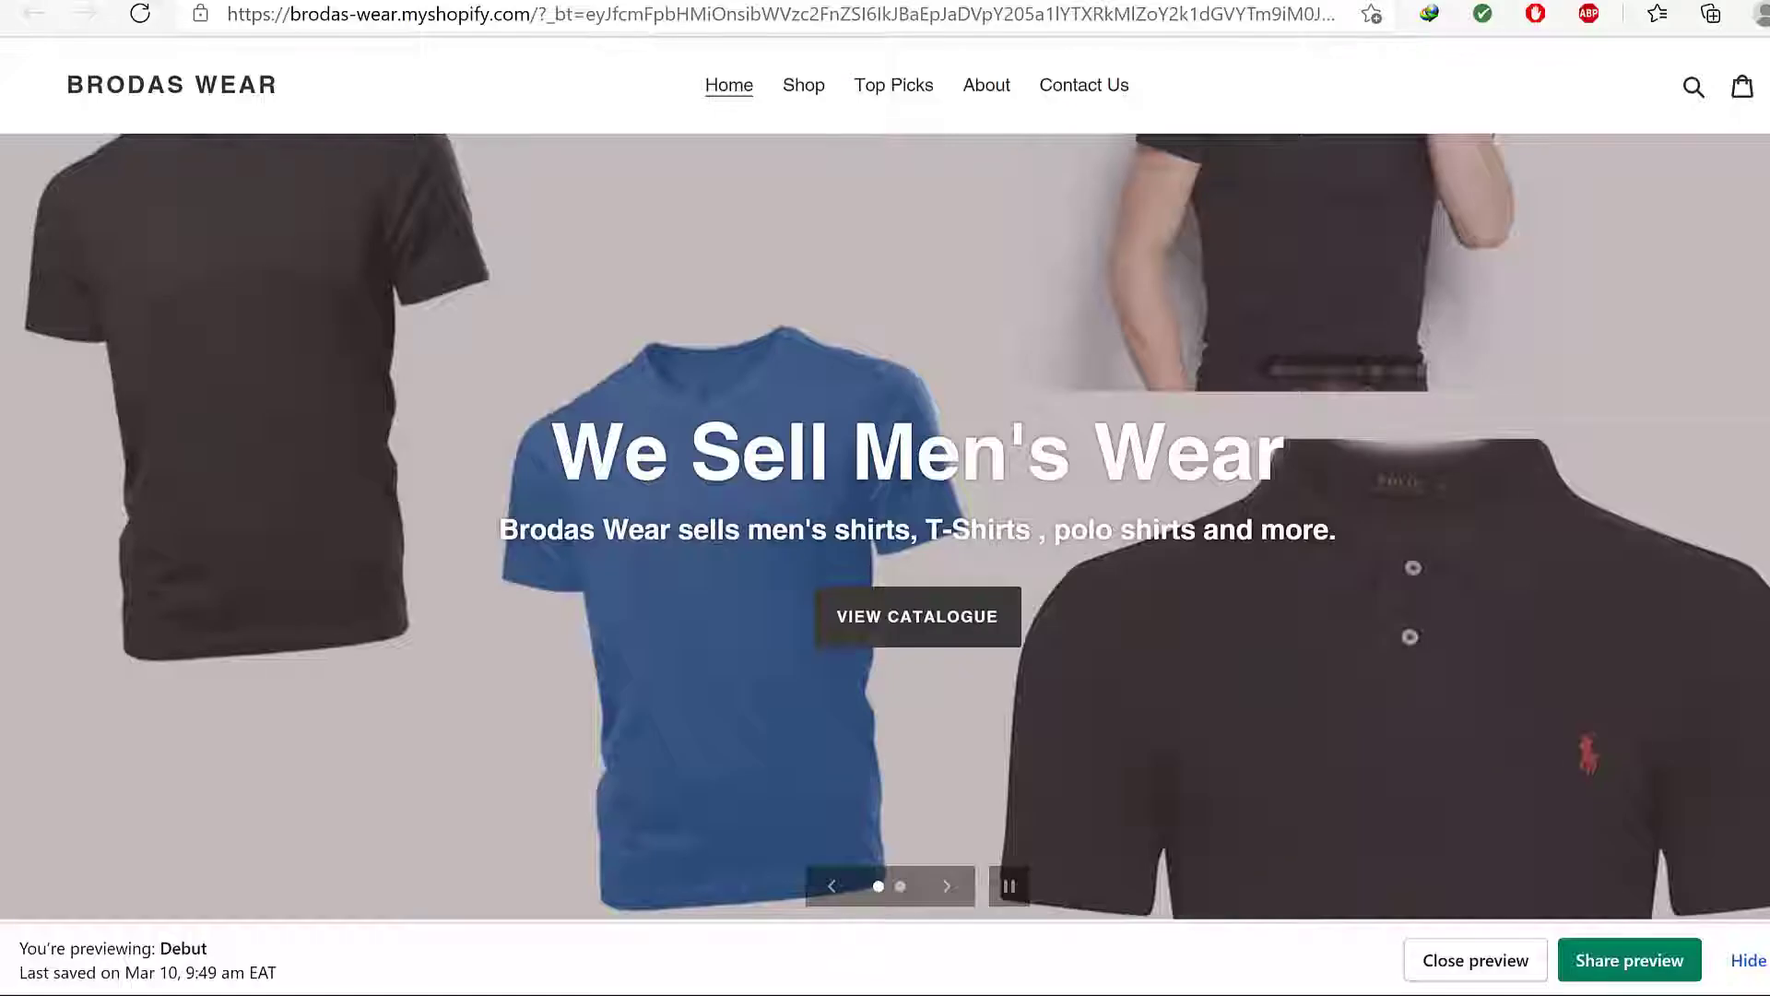
pyautogui.scroll(-20, 719, 533)
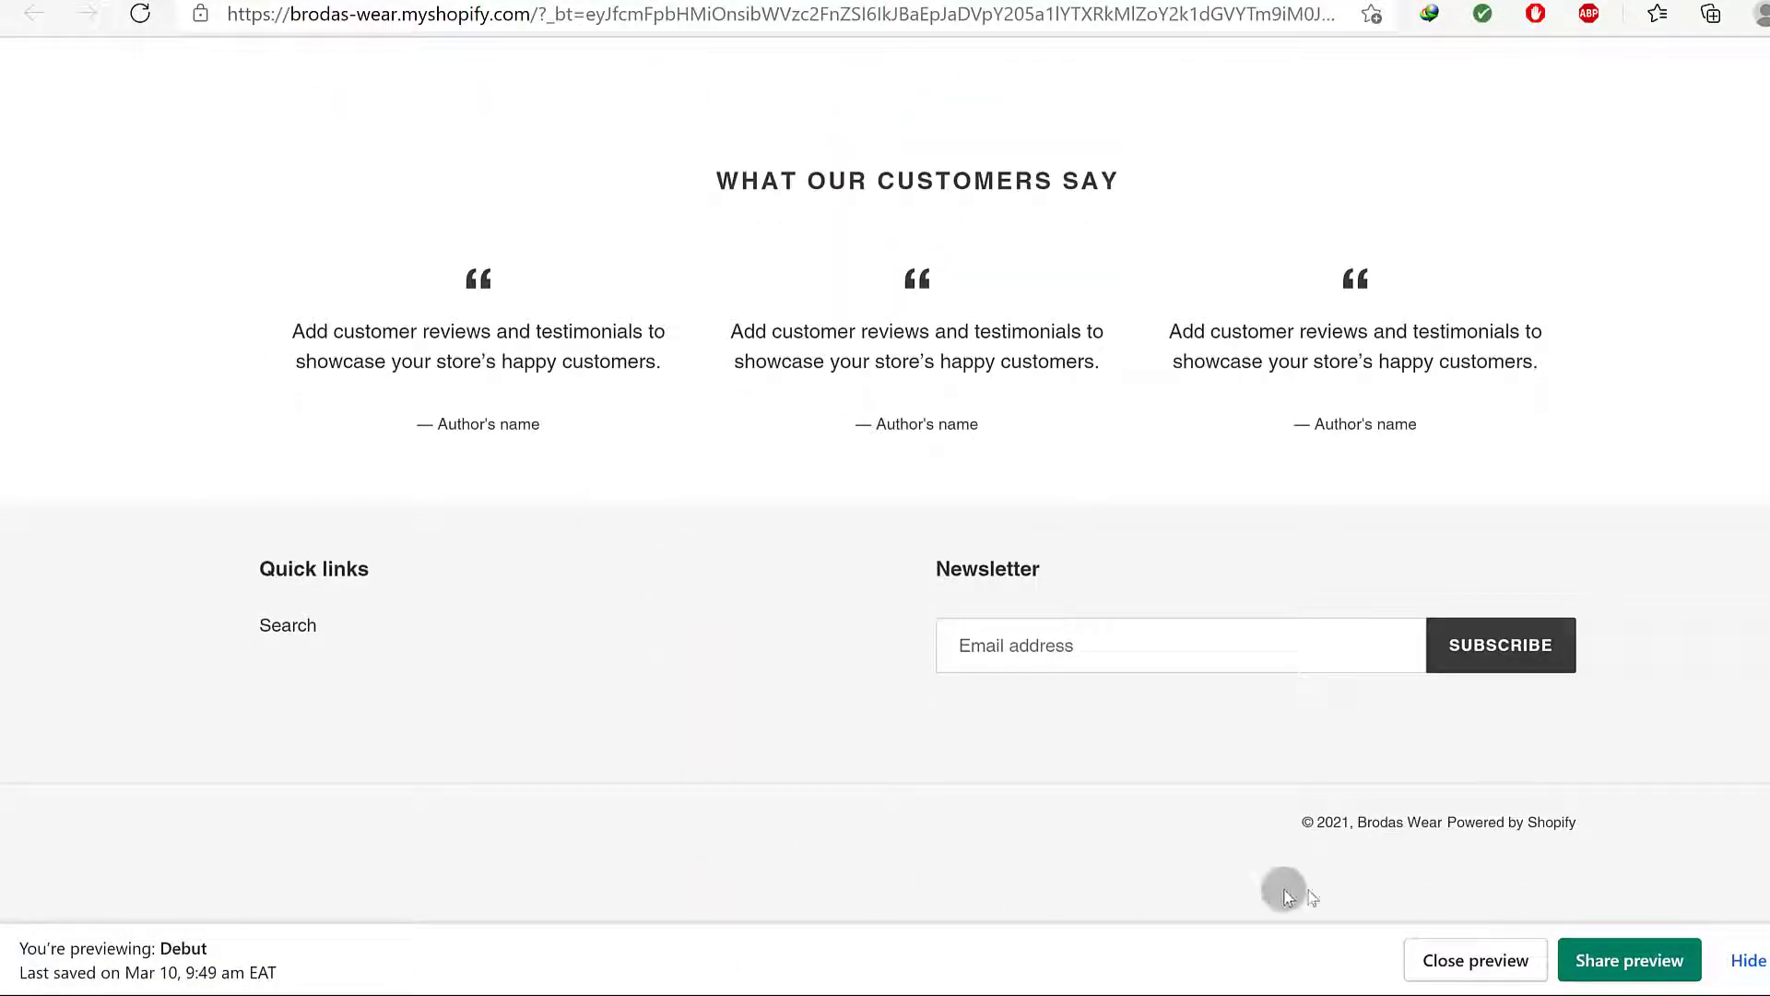
pyautogui.click(1749, 960)
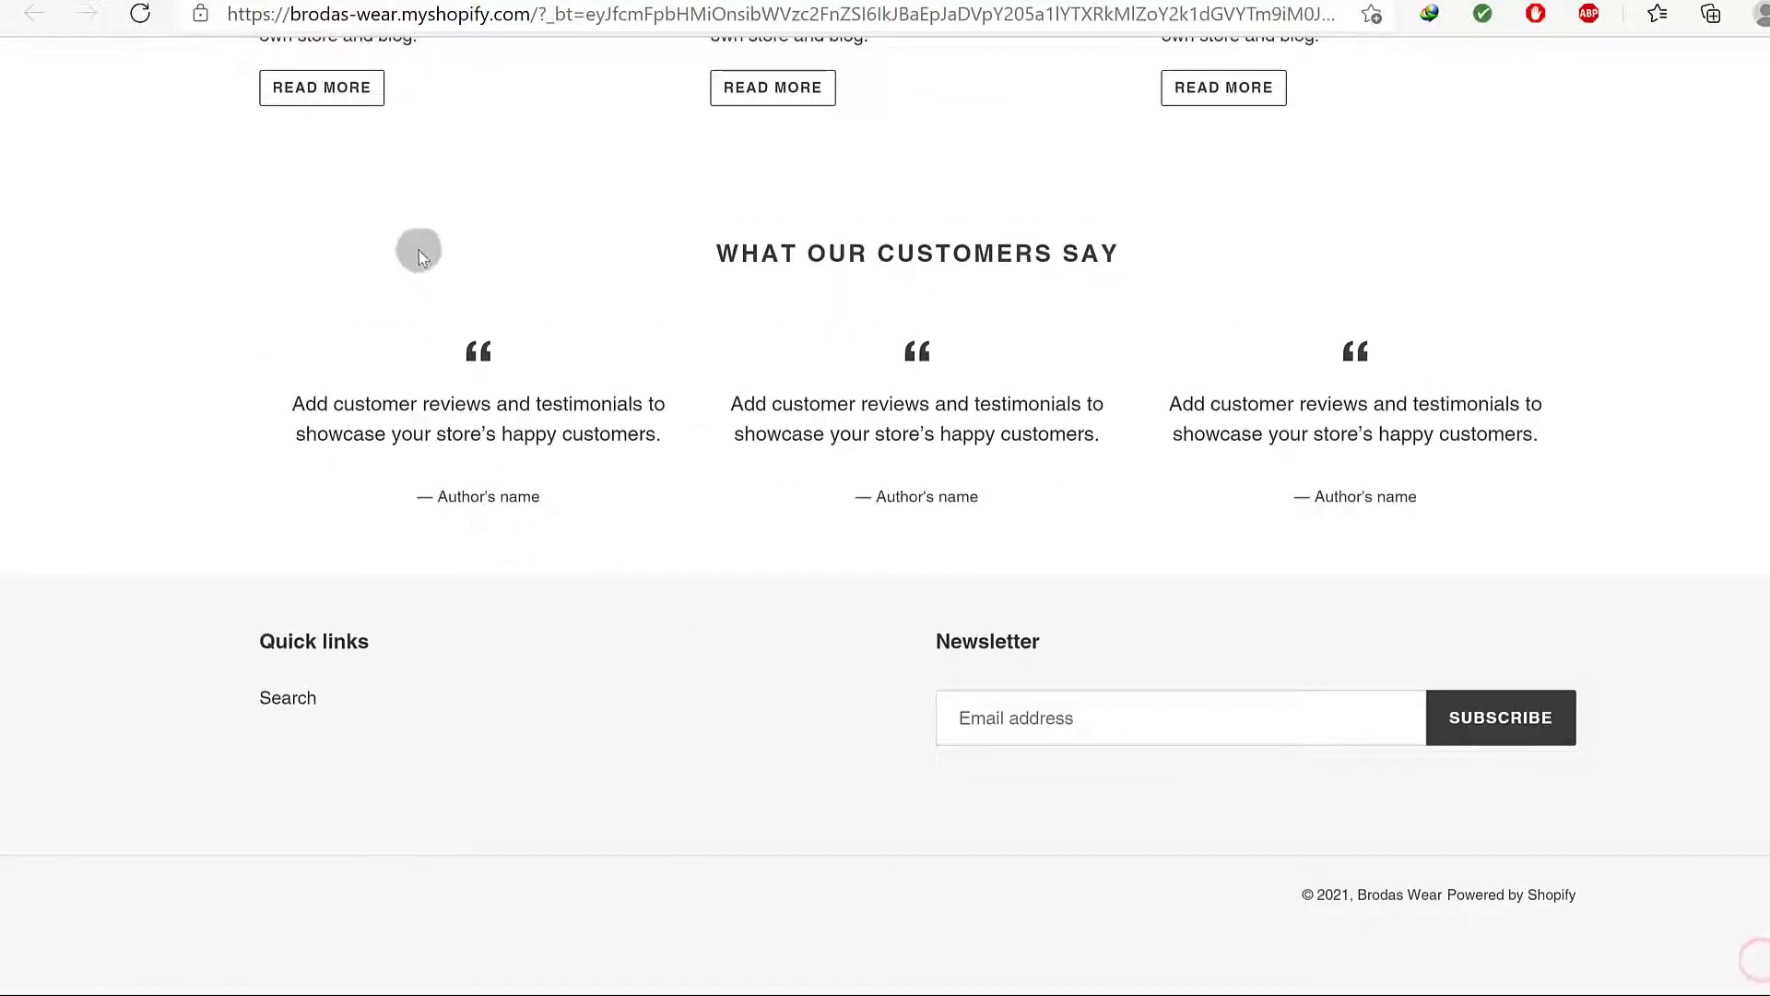
pyautogui.click(142, 18)
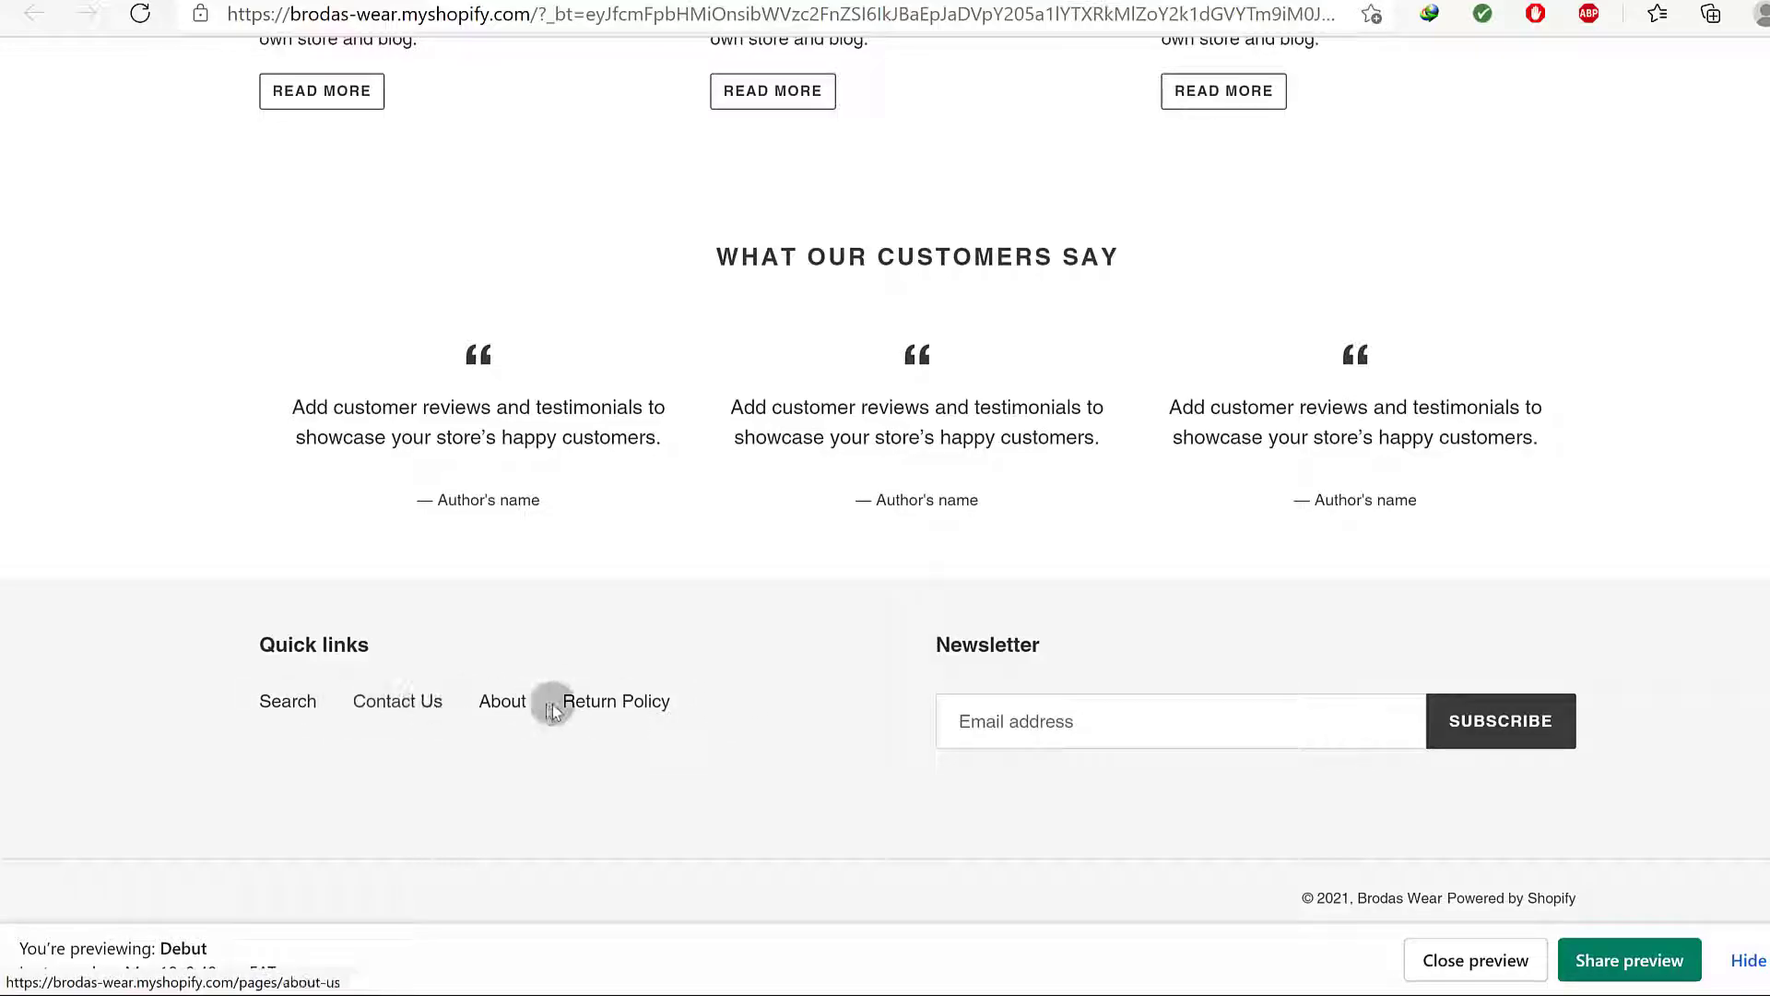
pyautogui.scroll(15, 1051, 494)
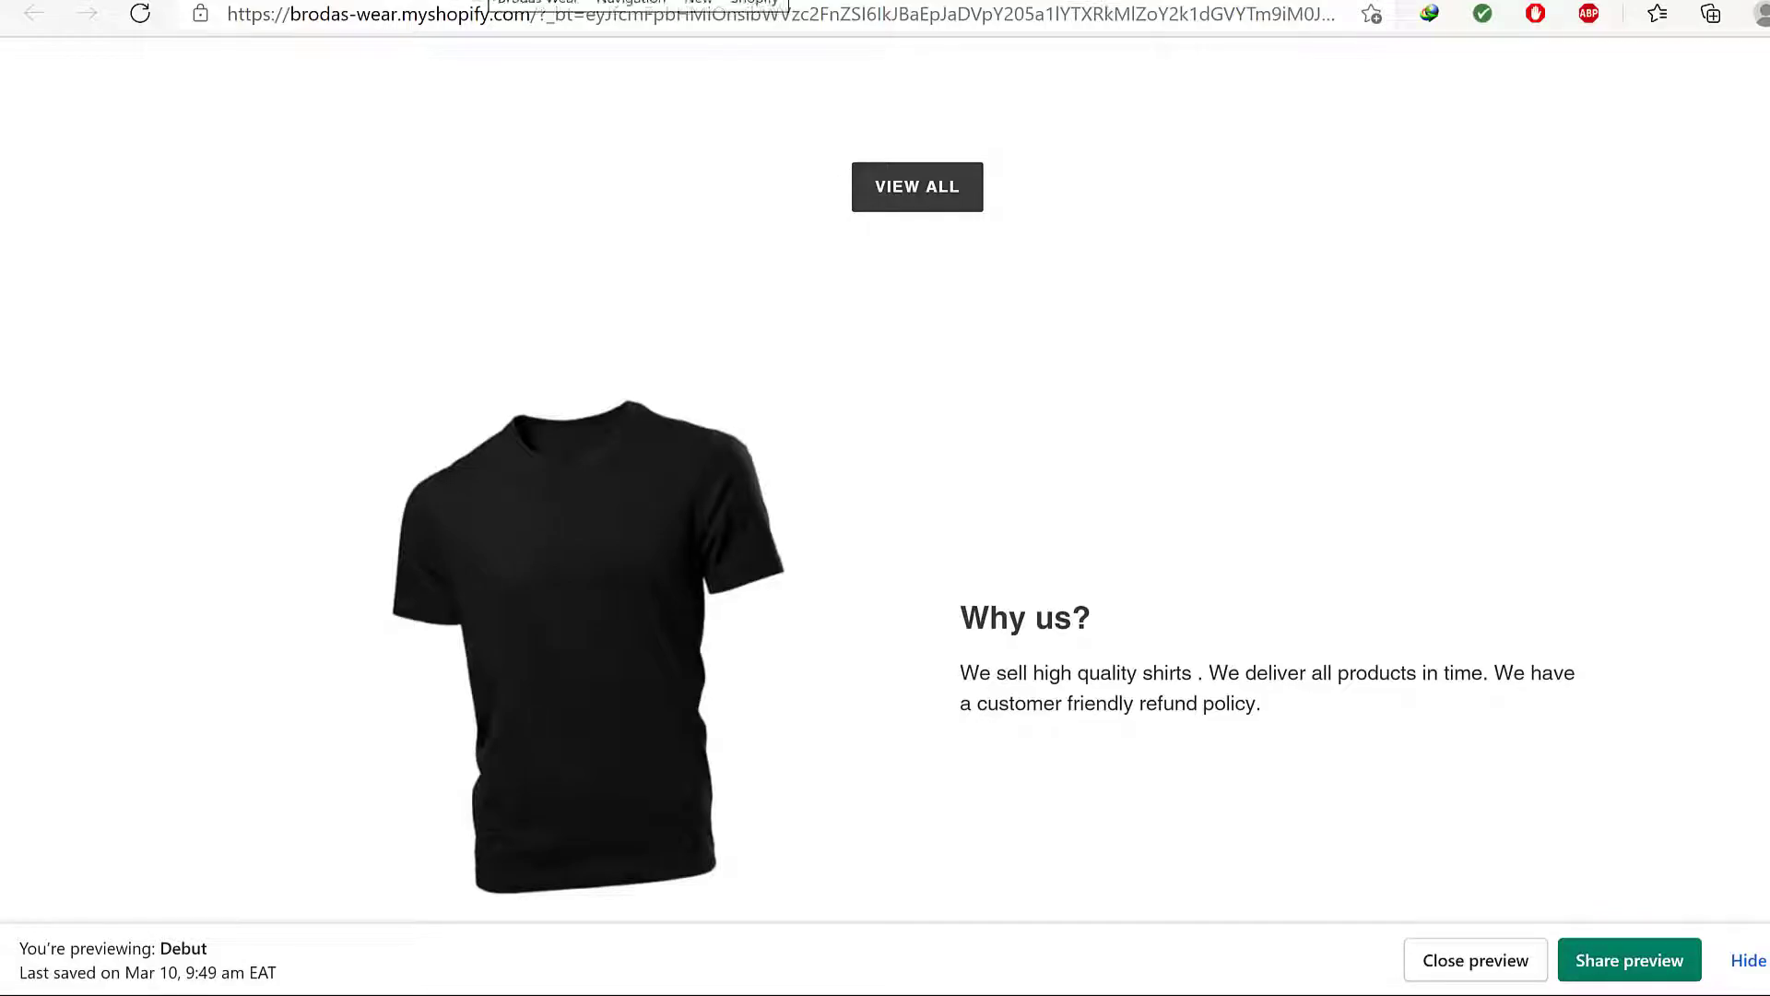
# Return to the store admin, open the main menu and start a new menu item named Categories
pyautogui.click(481, 1)
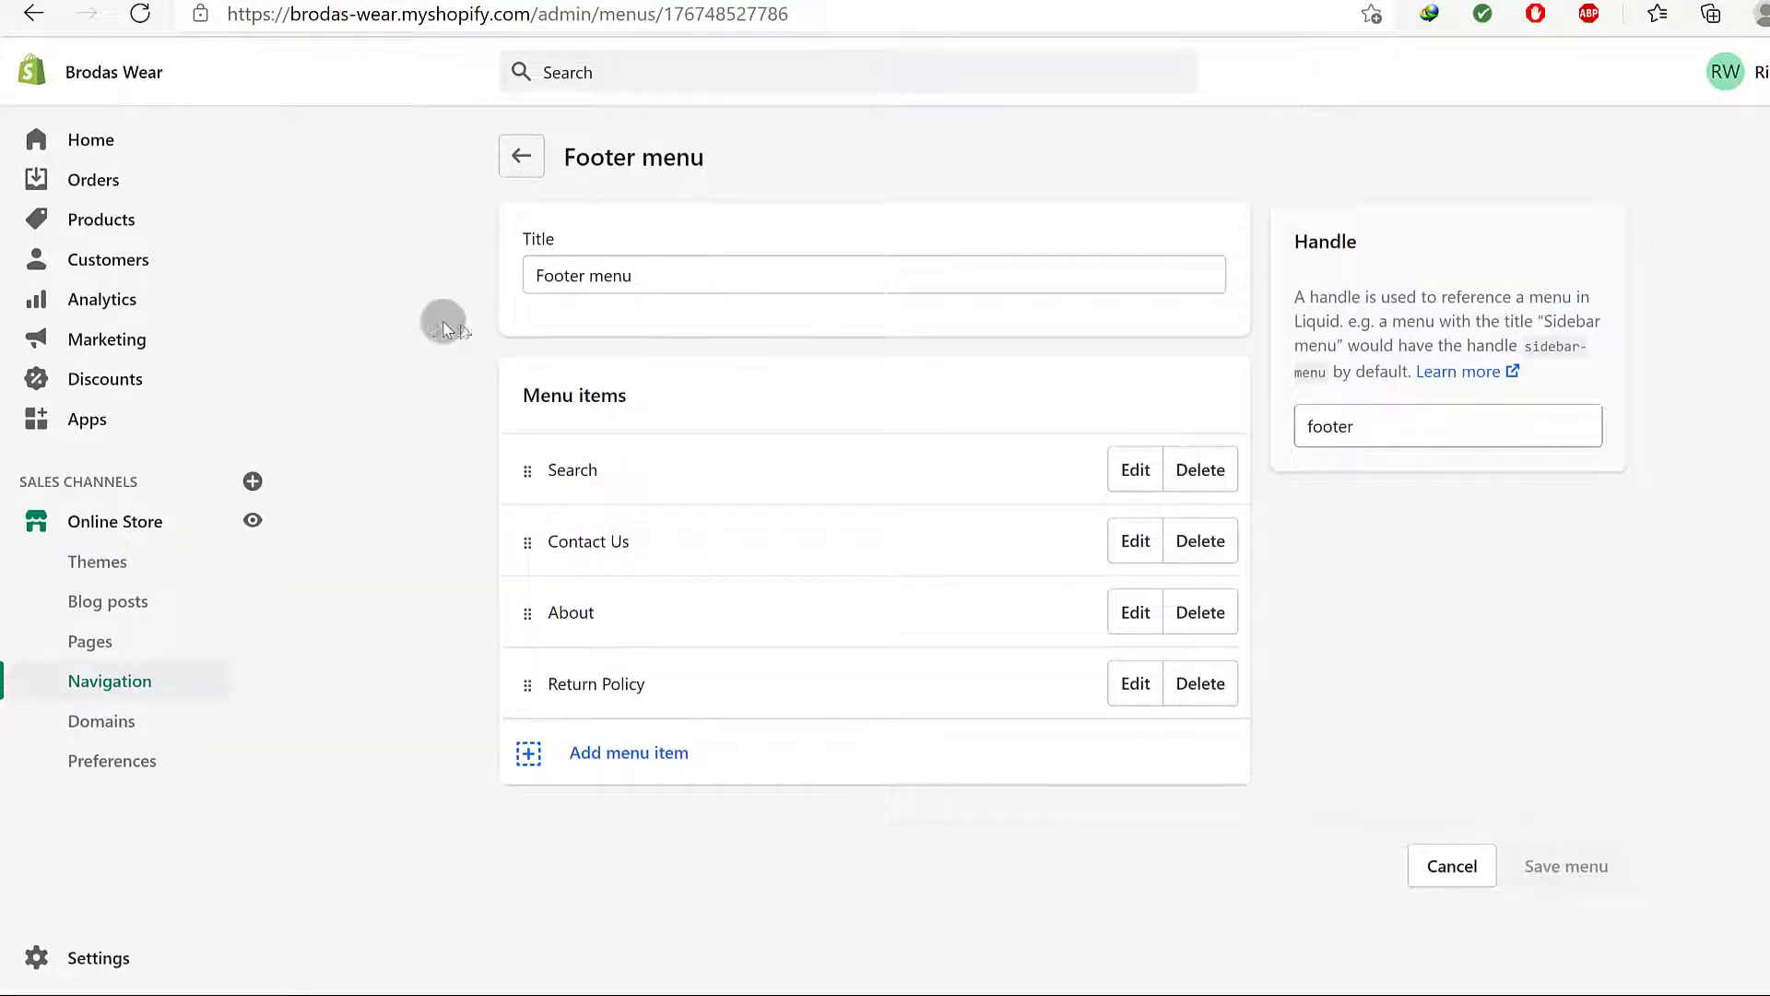
pyautogui.click(116, 687)
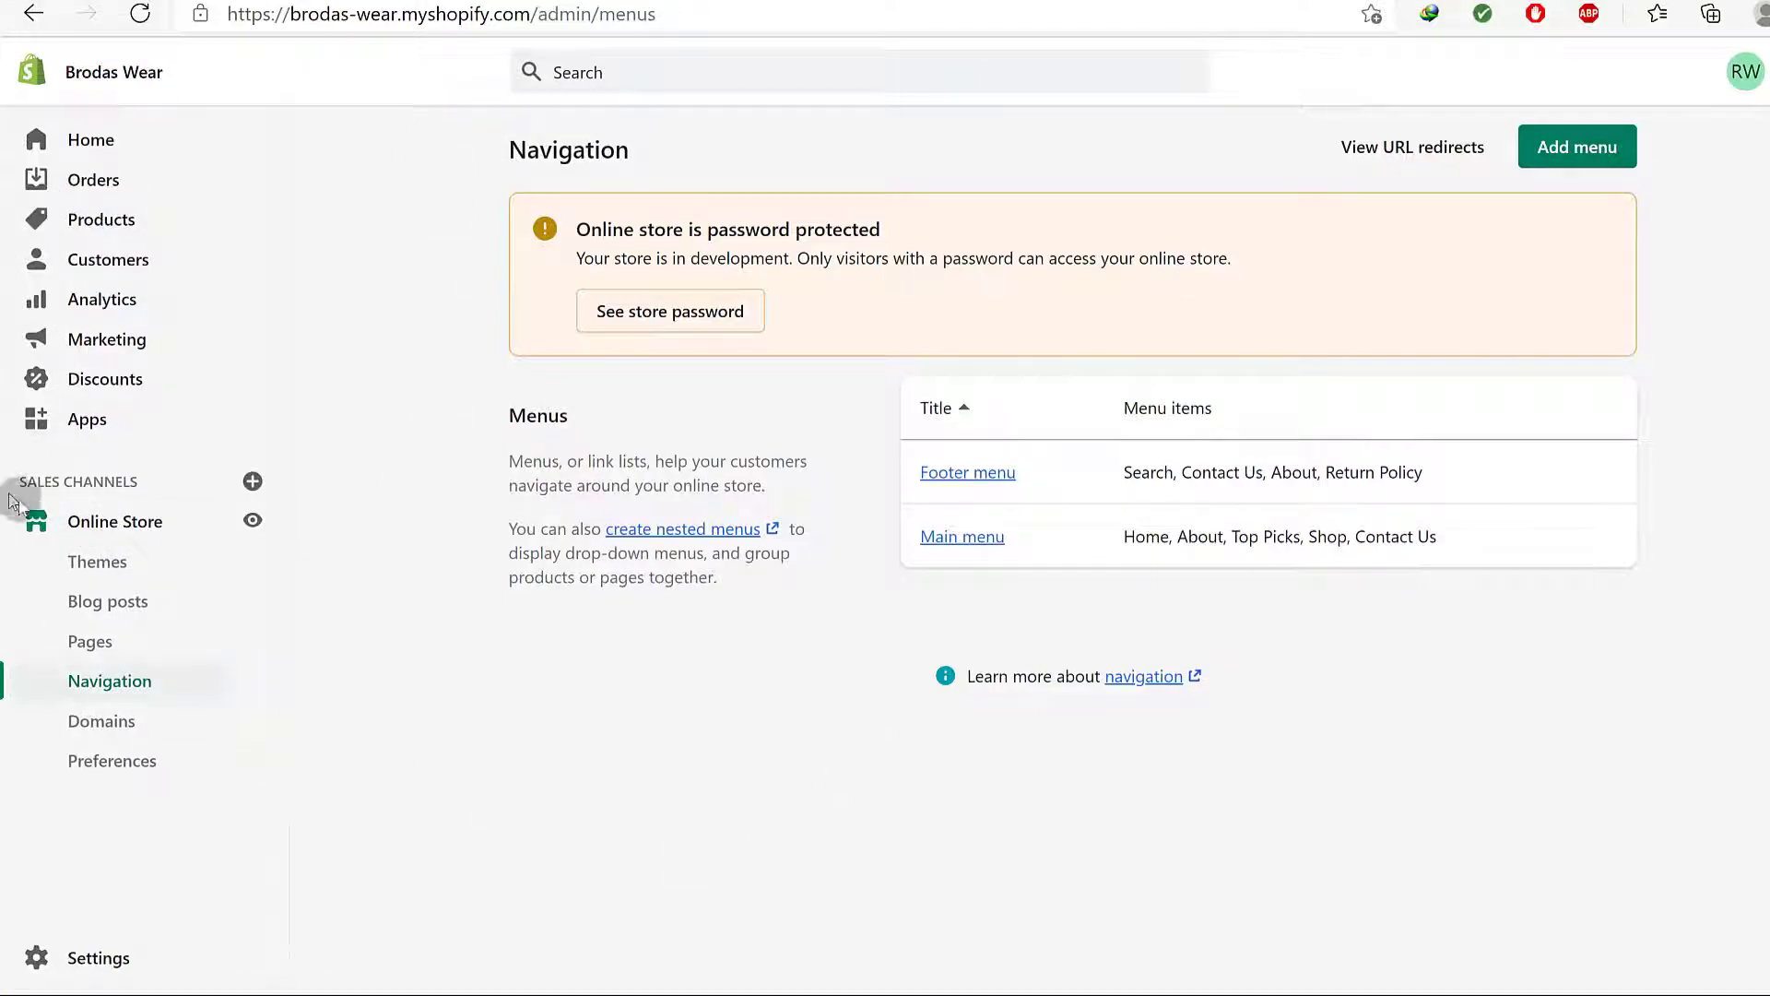
pyautogui.click(961, 537)
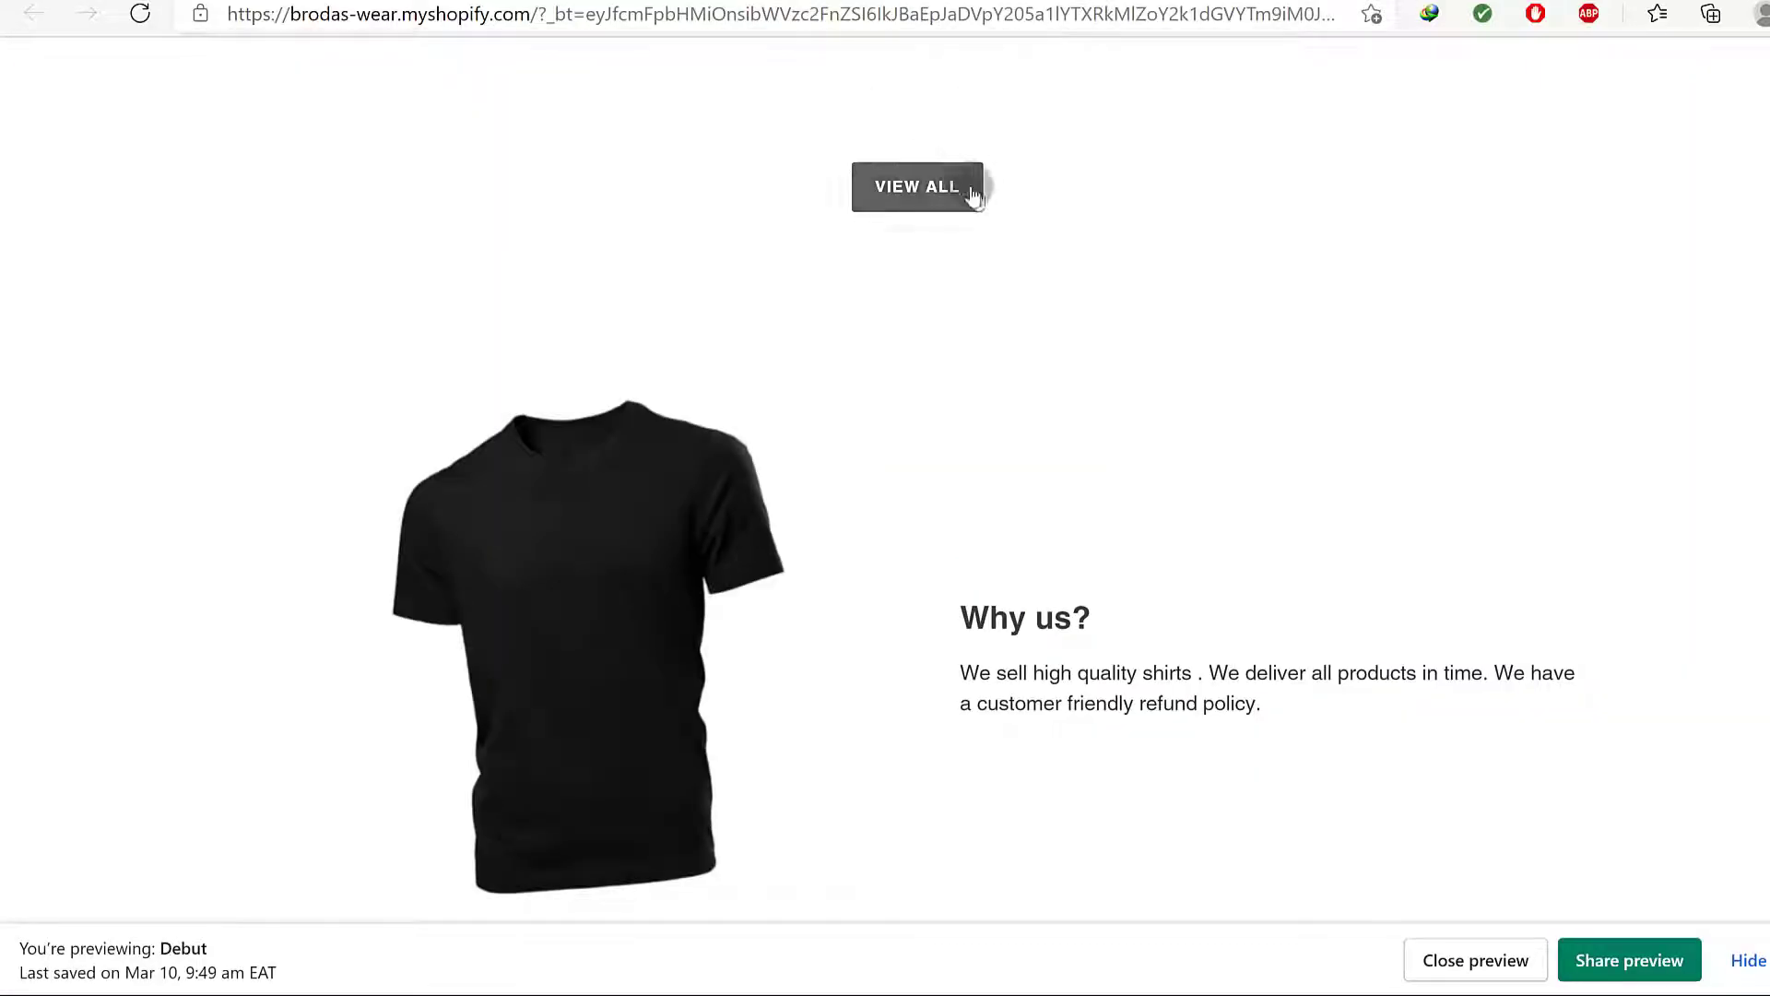
pyautogui.scroll(15, 1009, 277)
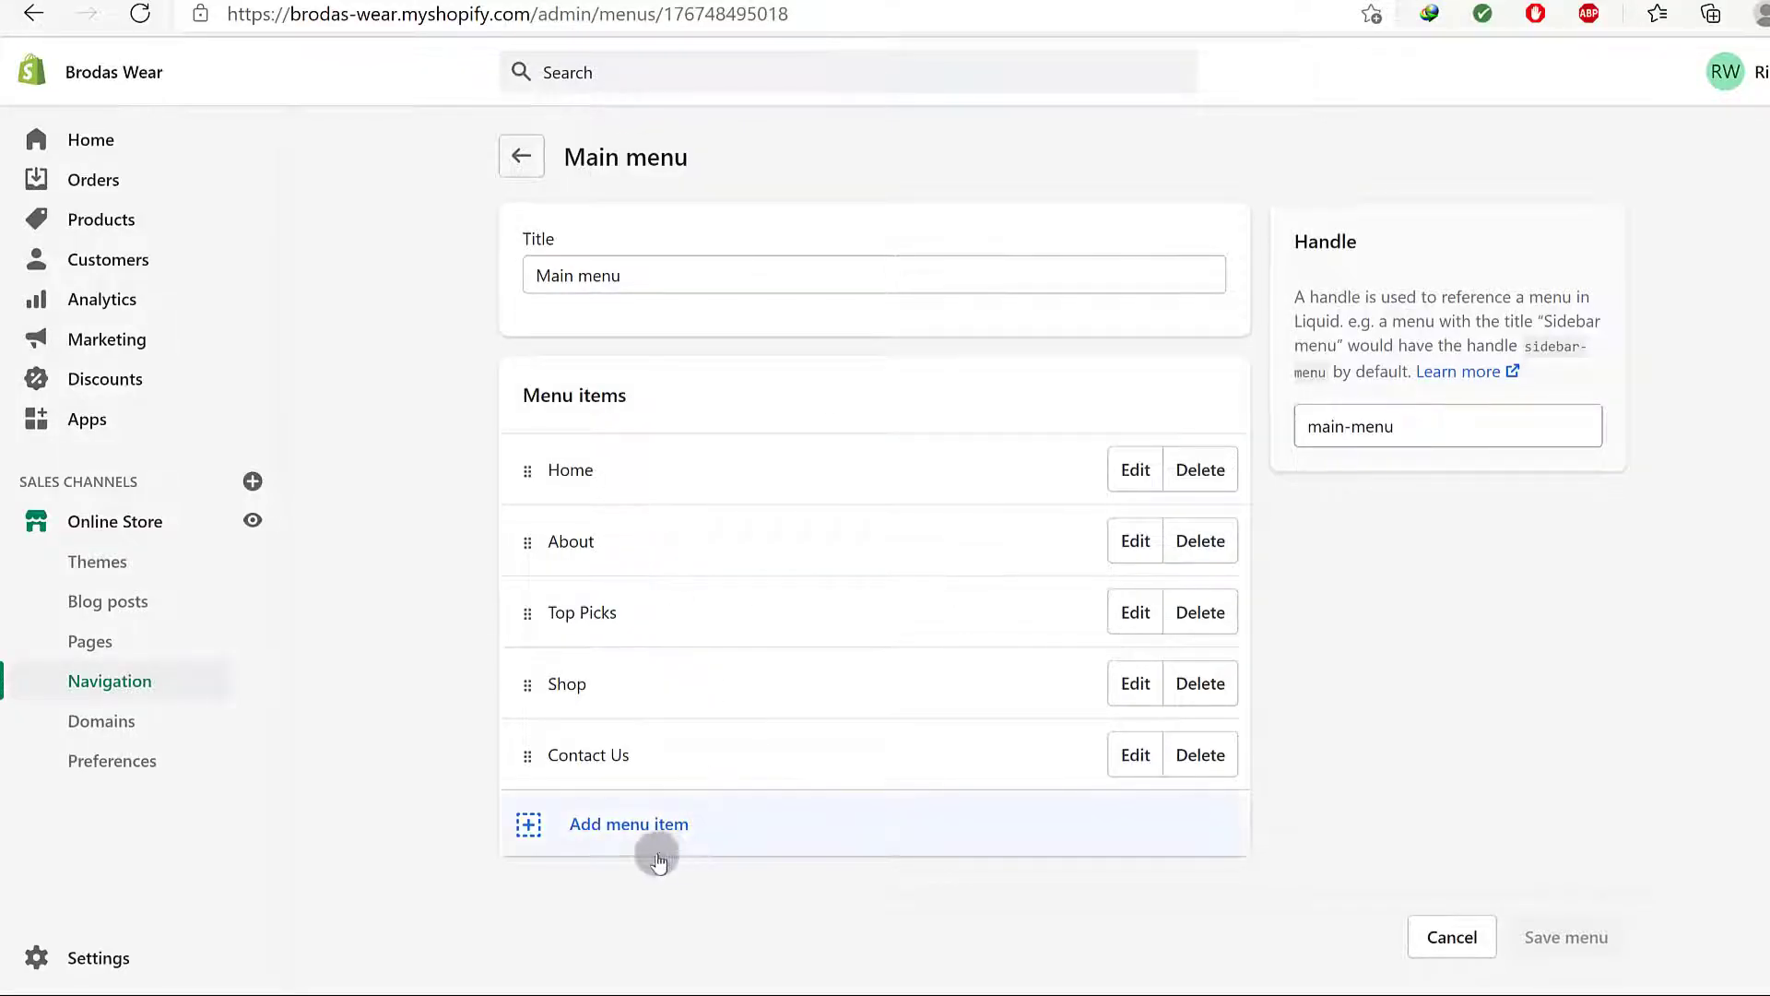
pyautogui.click(622, 832)
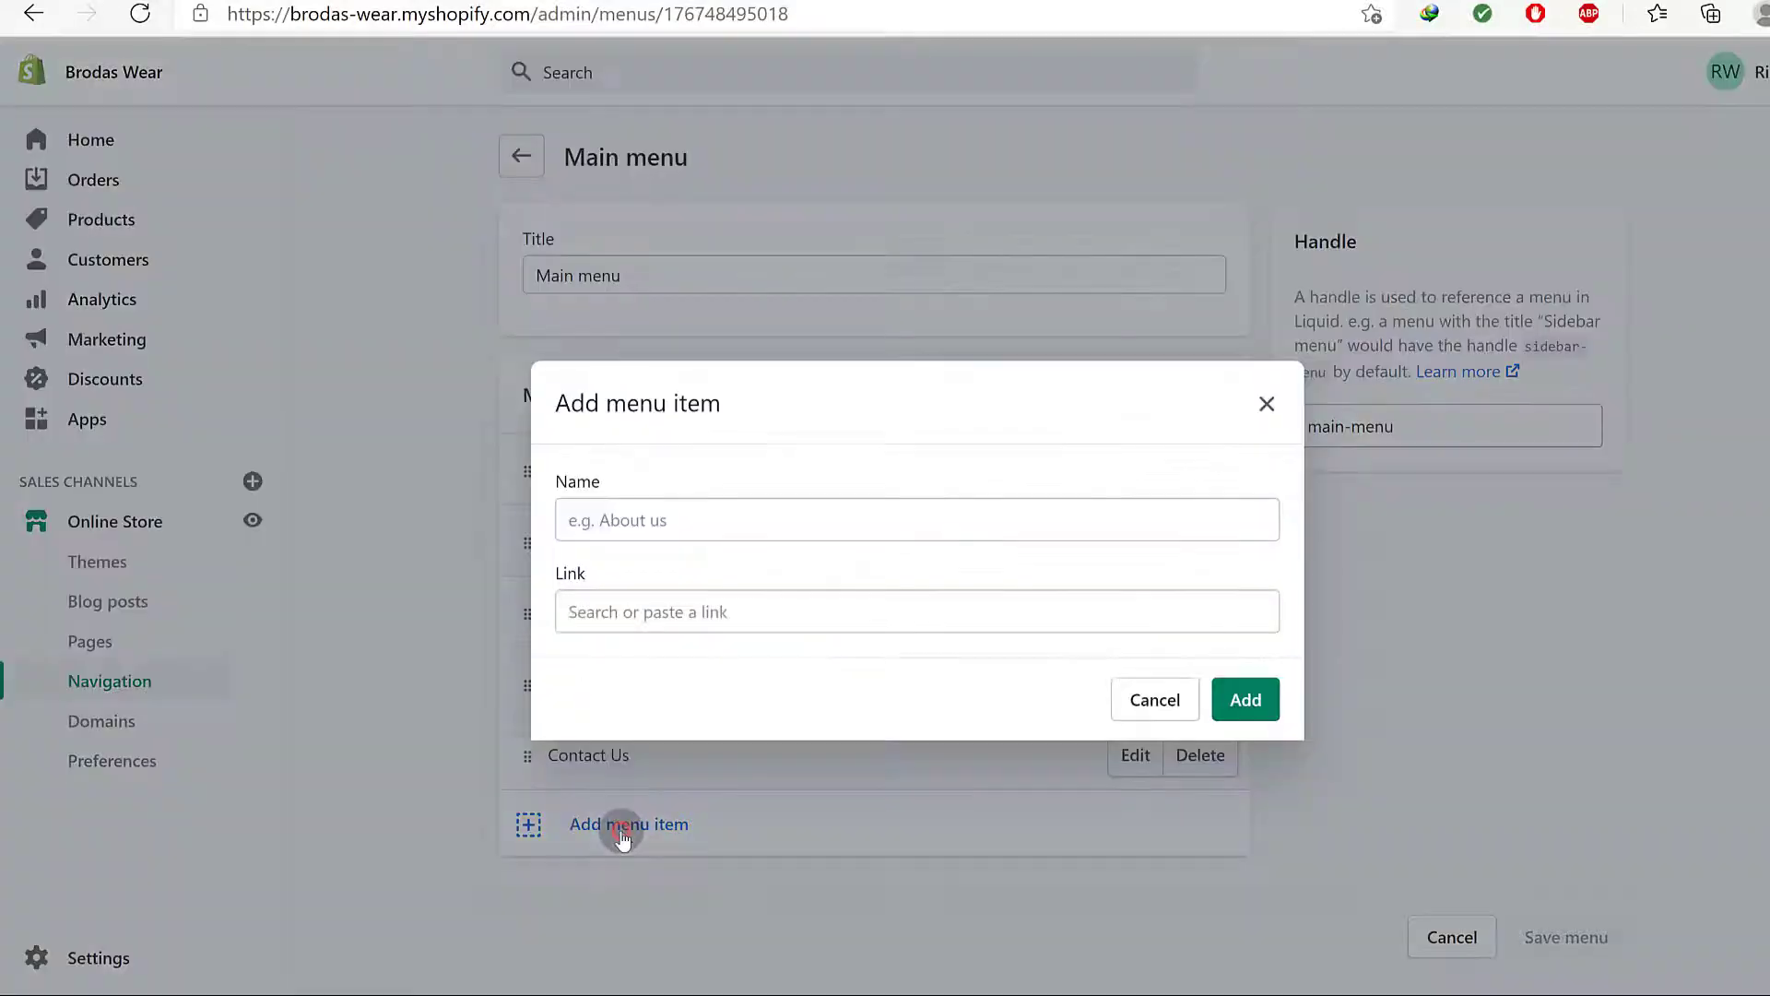
pyautogui.click(650, 517)
pyautogui.write('Categ')
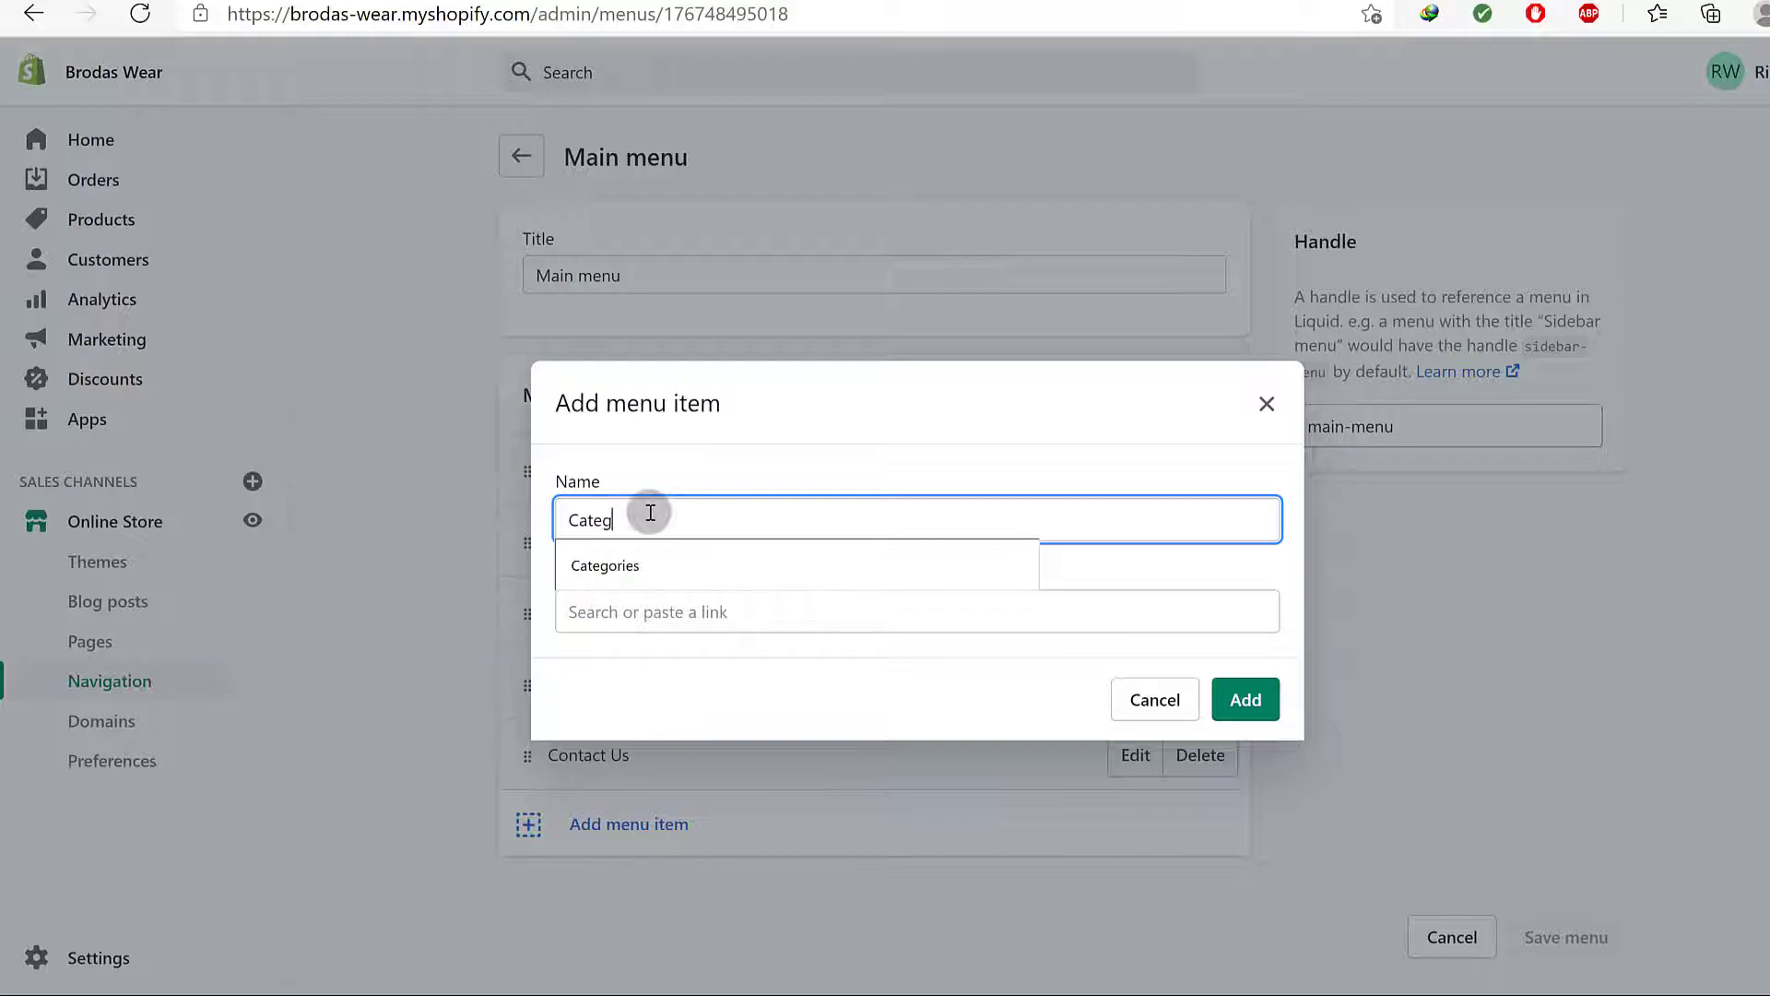
pyautogui.write('s')
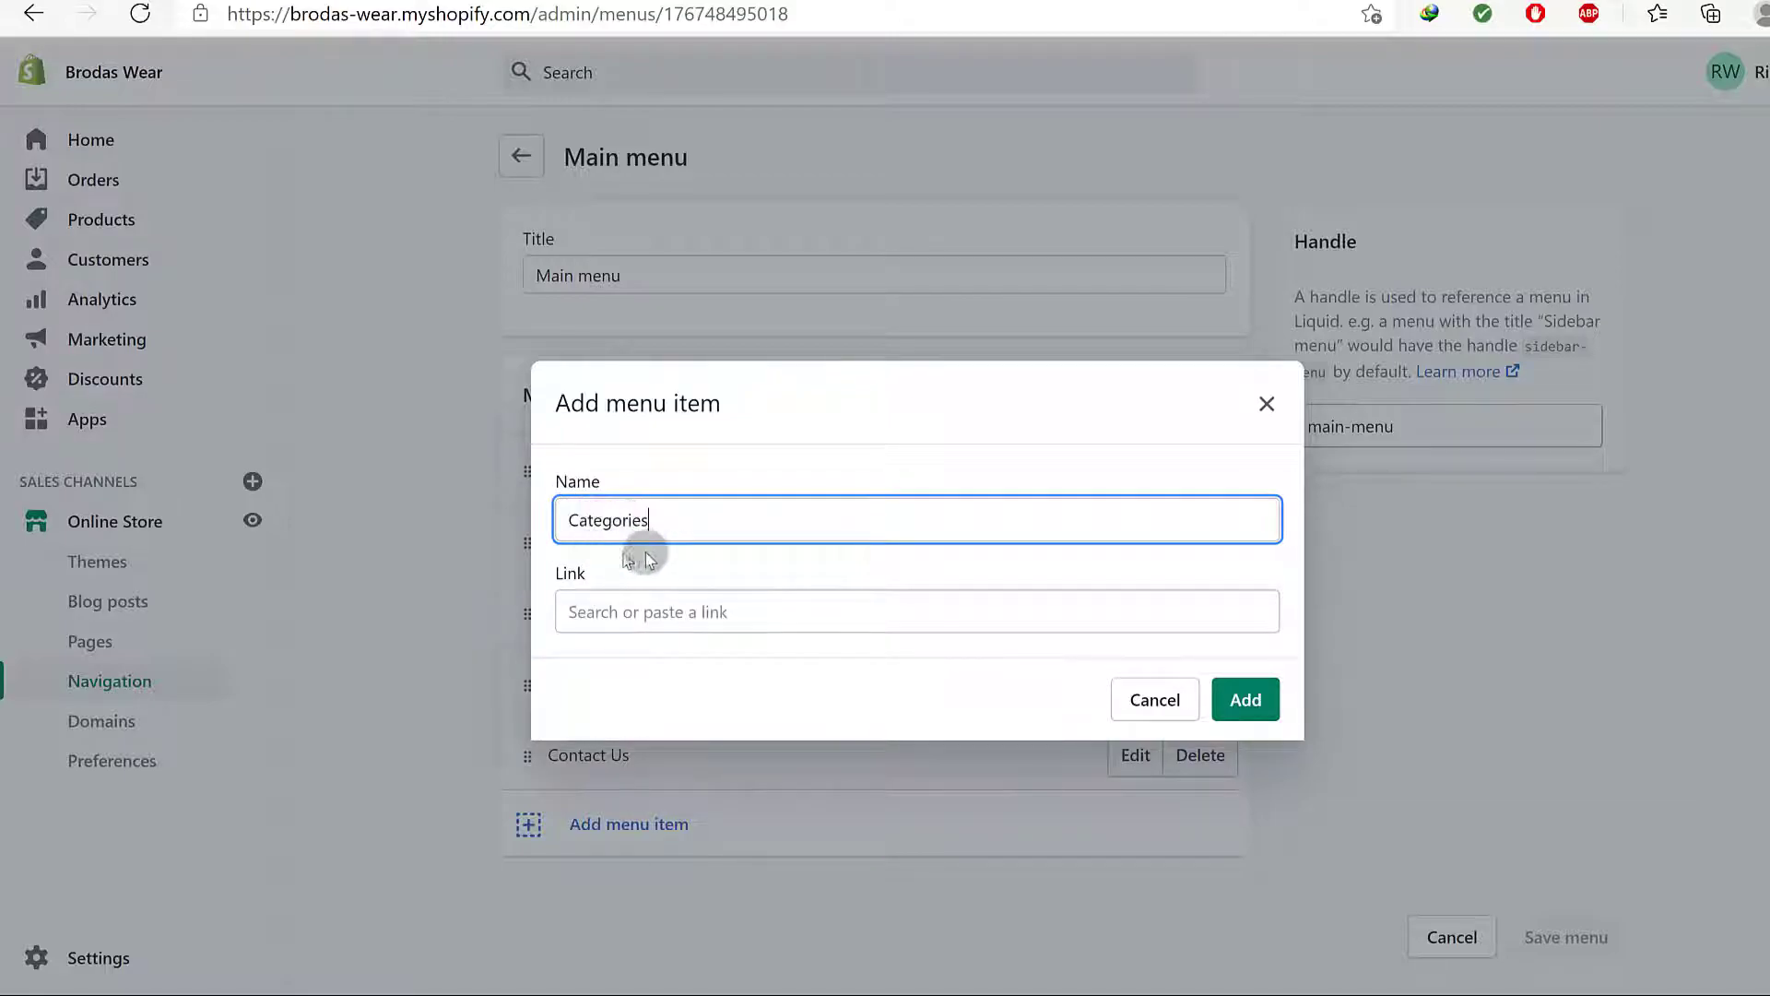
# Try to add the Categories item with # as its link
pyautogui.click(639, 612)
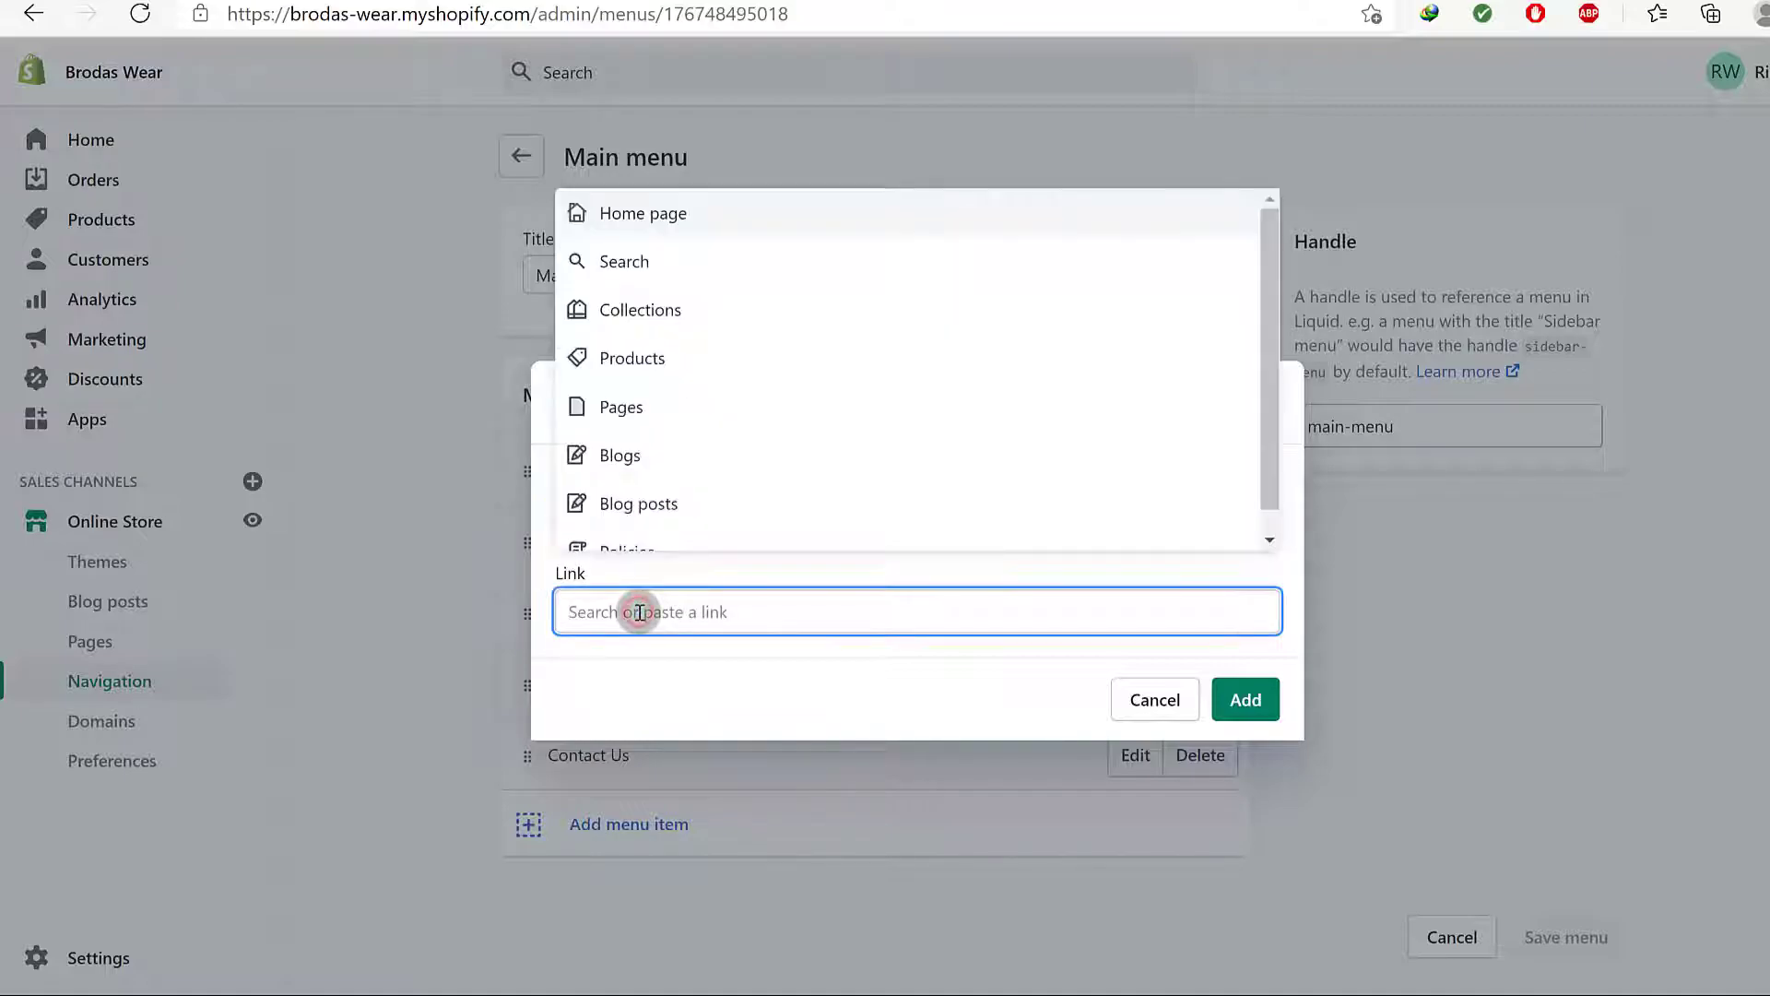
pyautogui.write('#')
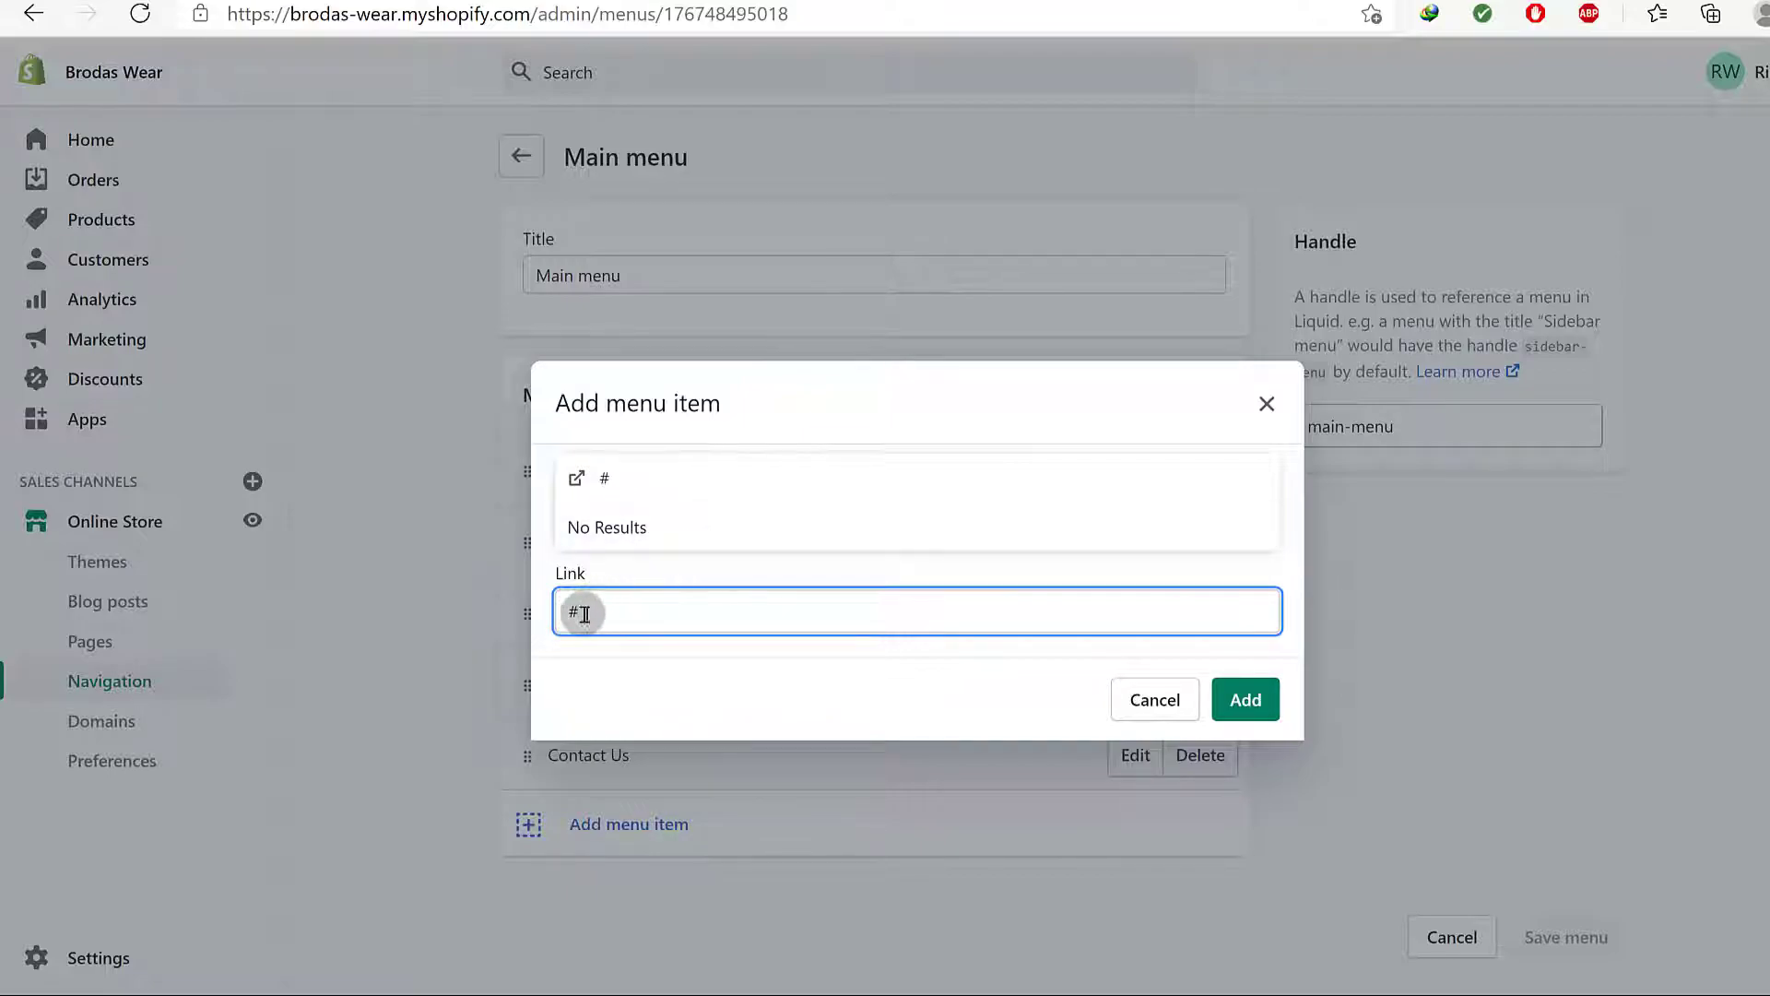
pyautogui.click(1247, 703)
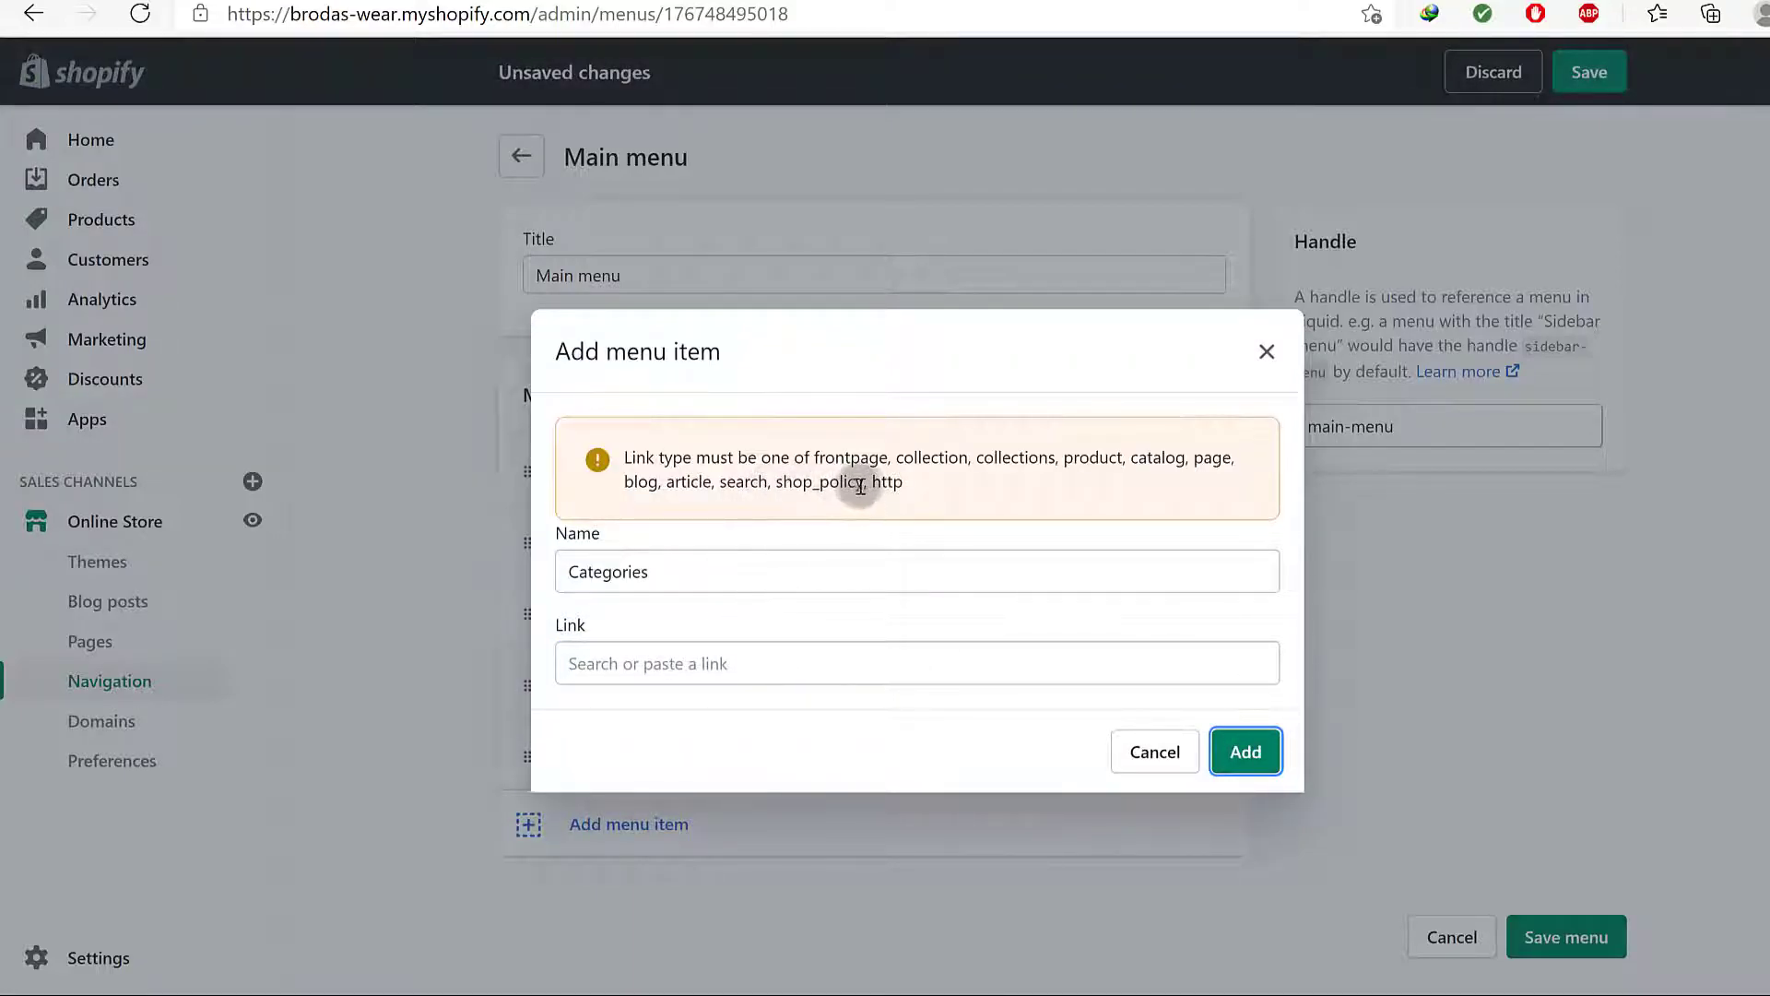
# Link the Categories item to All Collections and add it to the main menu
pyautogui.click(675, 657)
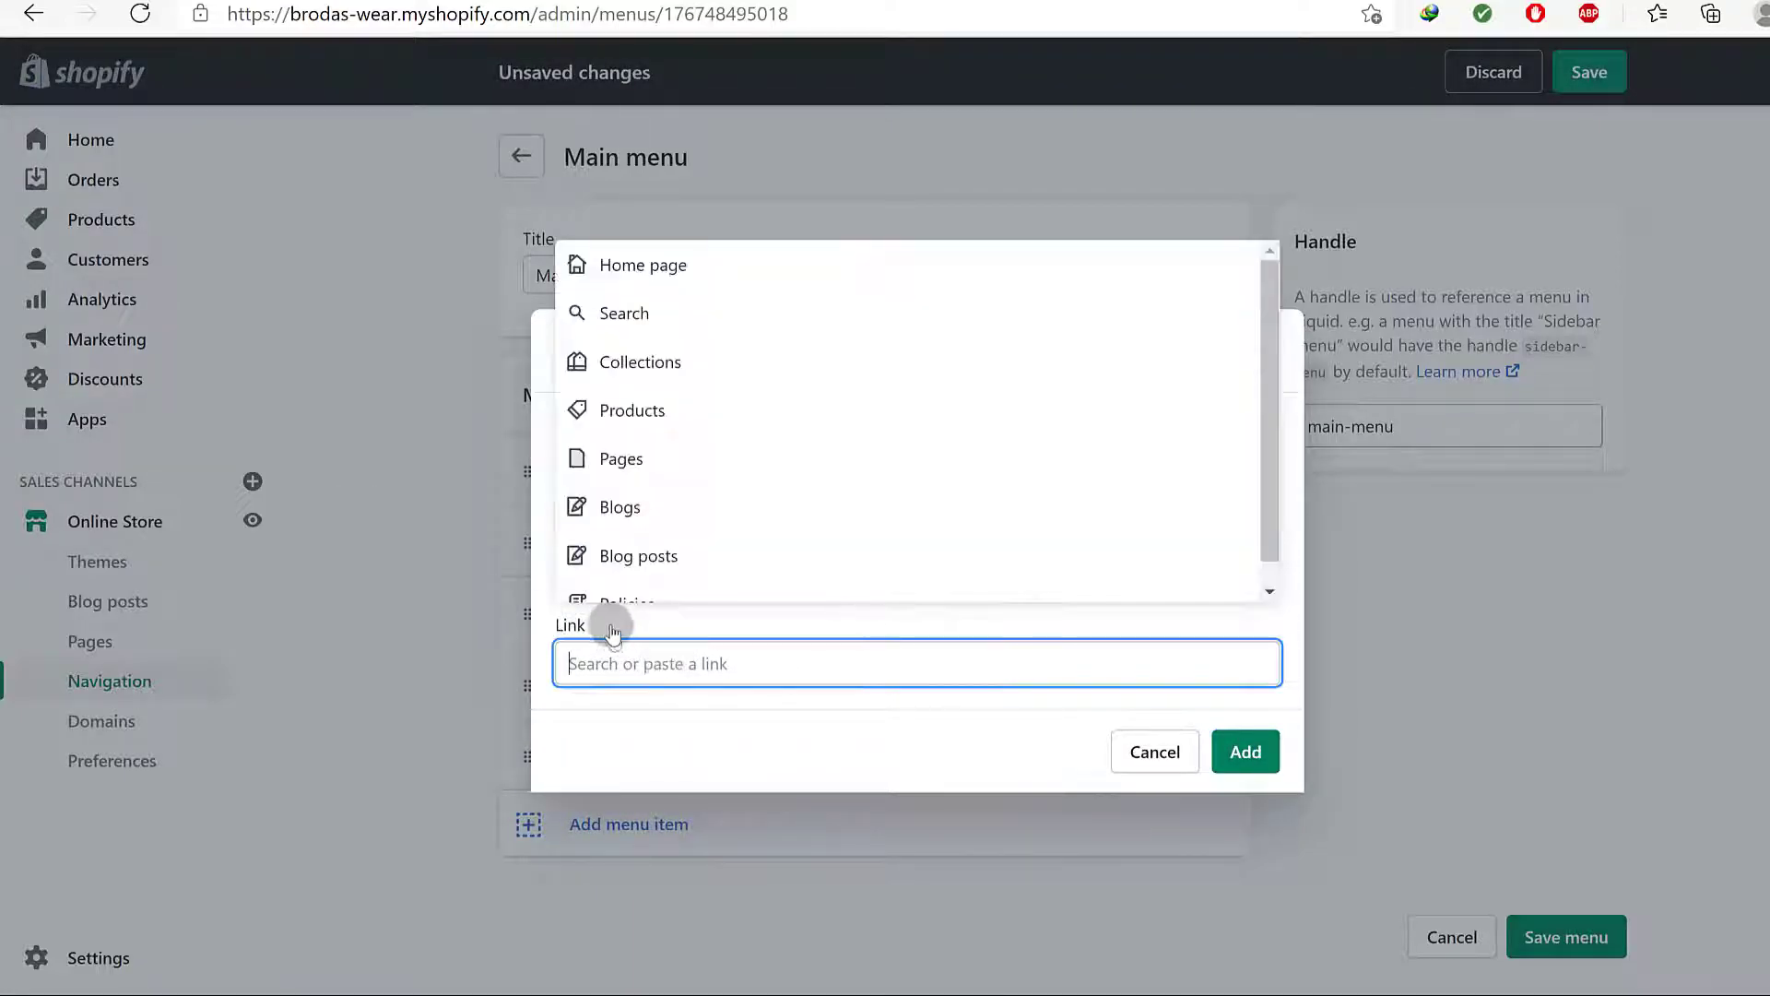
pyautogui.click(616, 660)
pyautogui.click(624, 361)
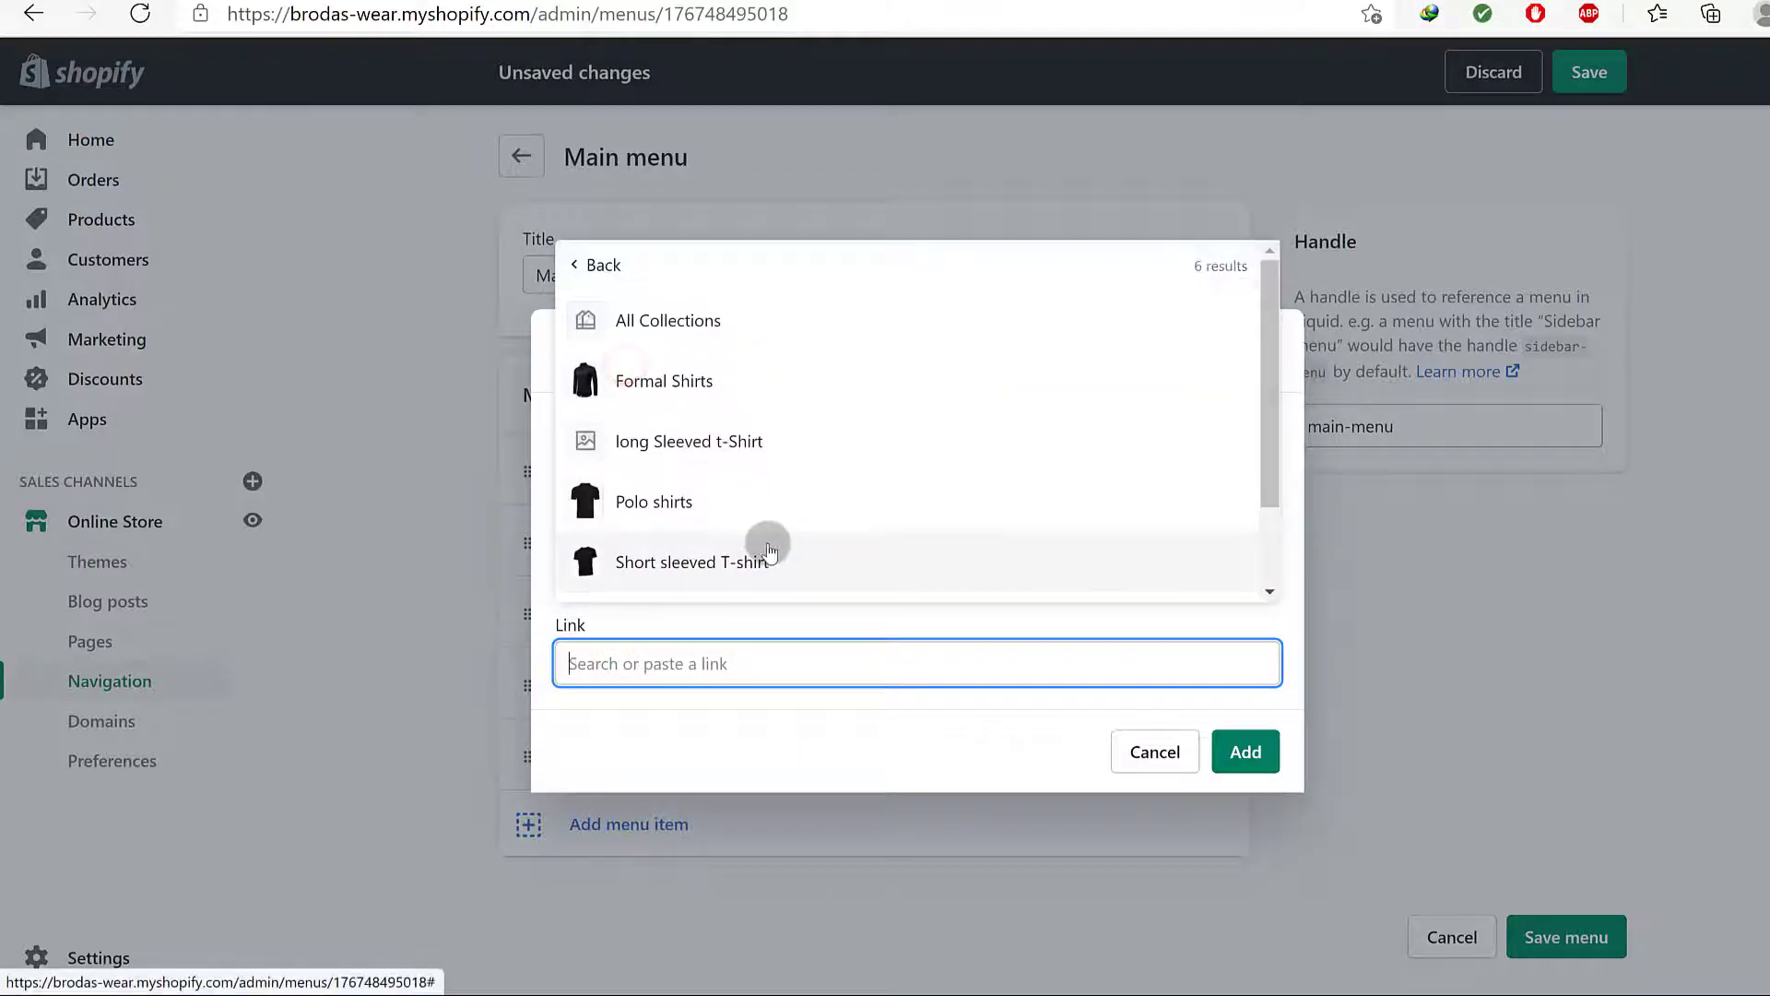
pyautogui.click(671, 322)
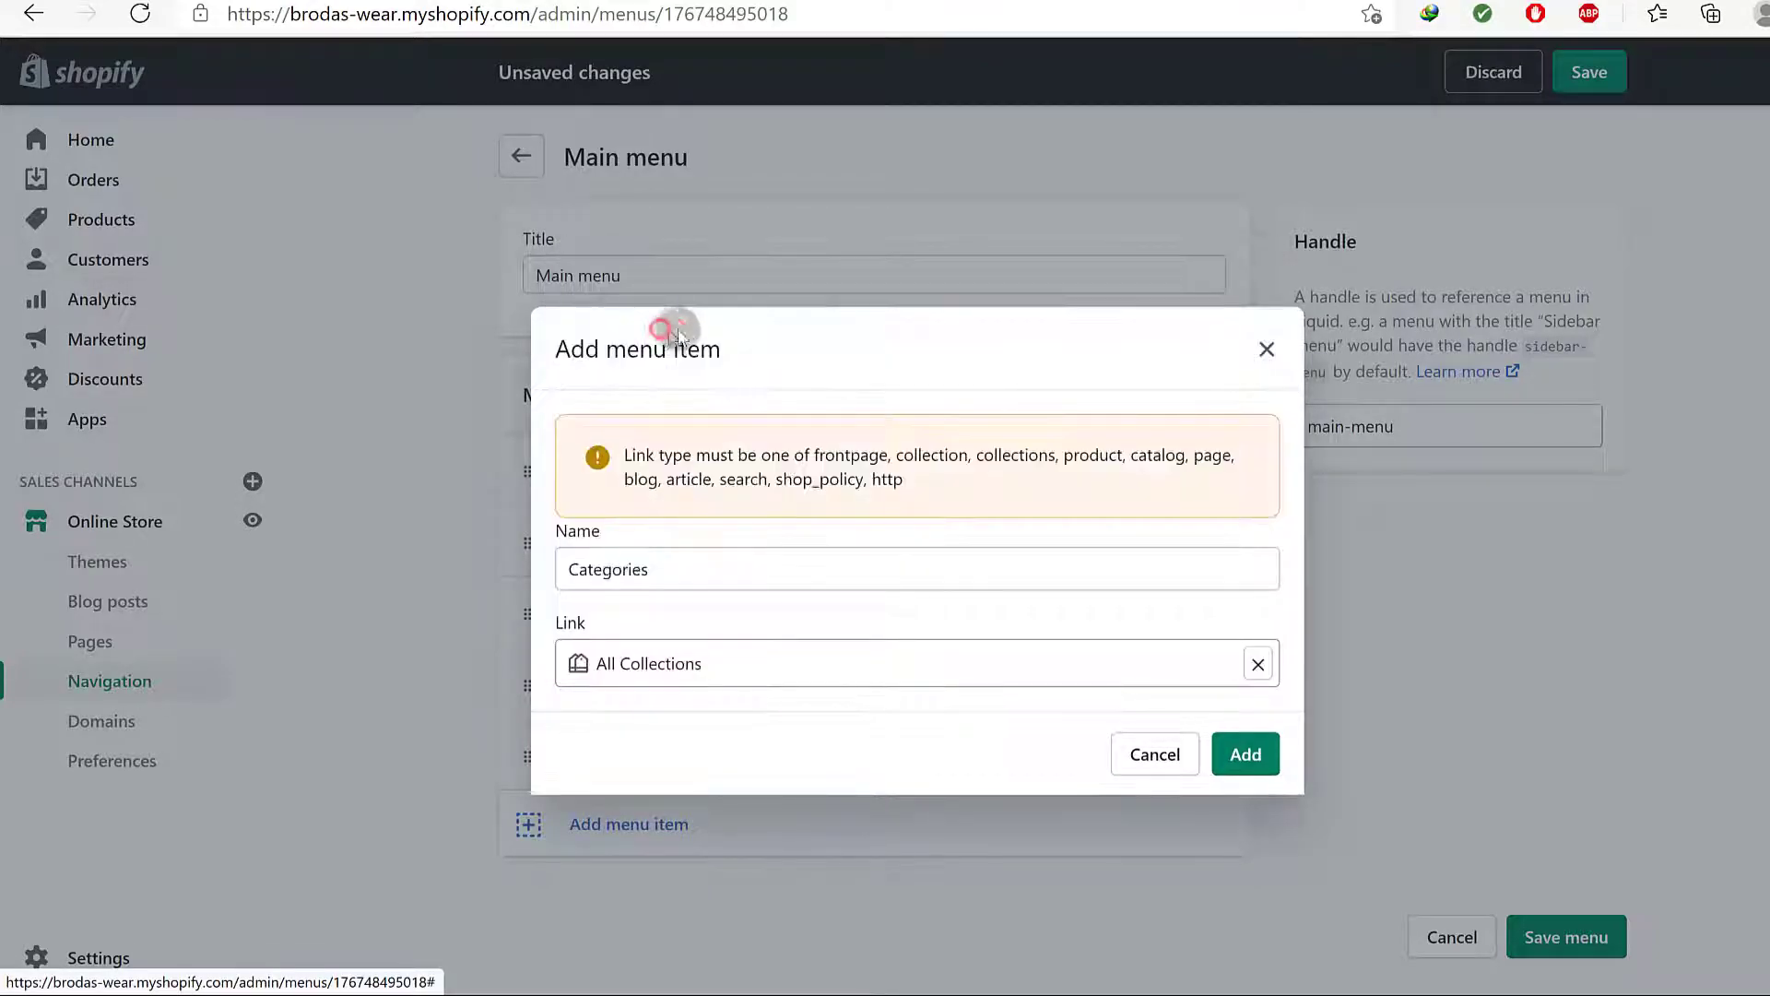
pyautogui.click(1245, 754)
# Add a main menu item named Short sleeved, linked to the Short sleeved T-shirt collection
pyautogui.scroll(-1, 590, 743)
pyautogui.moveTo(551, 747); pyautogui.dragTo(616, 743)
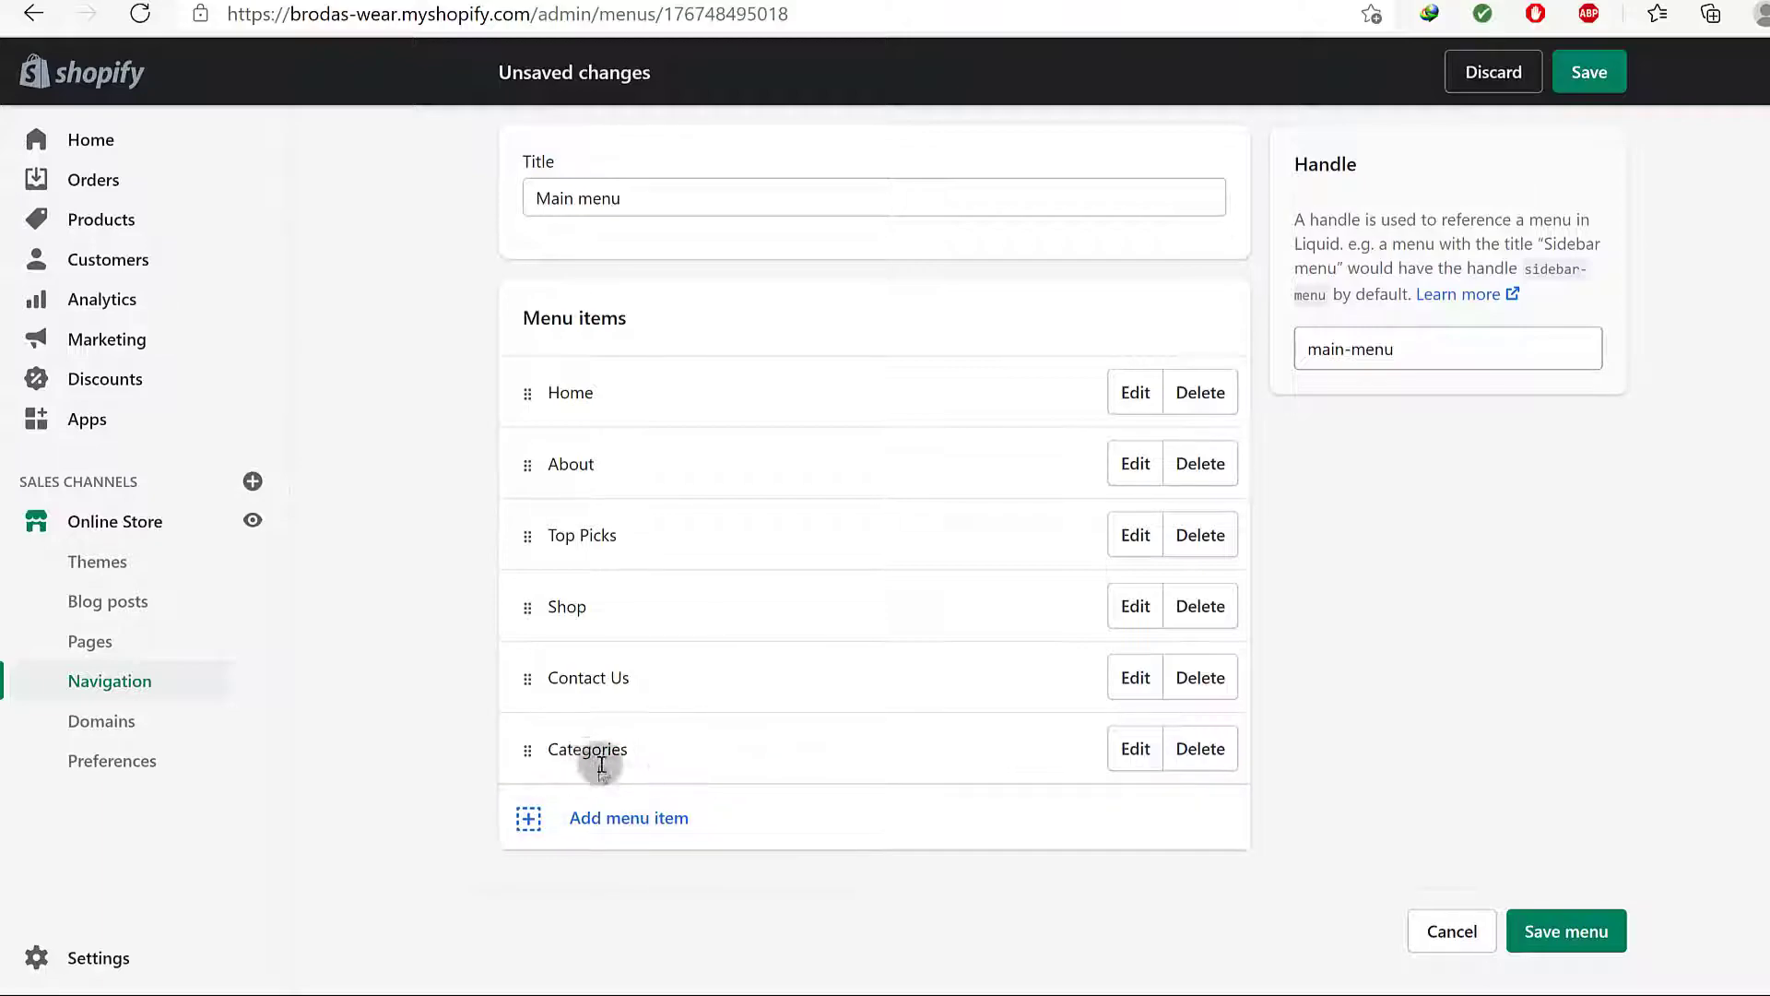
pyautogui.click(607, 828)
pyautogui.click(658, 517)
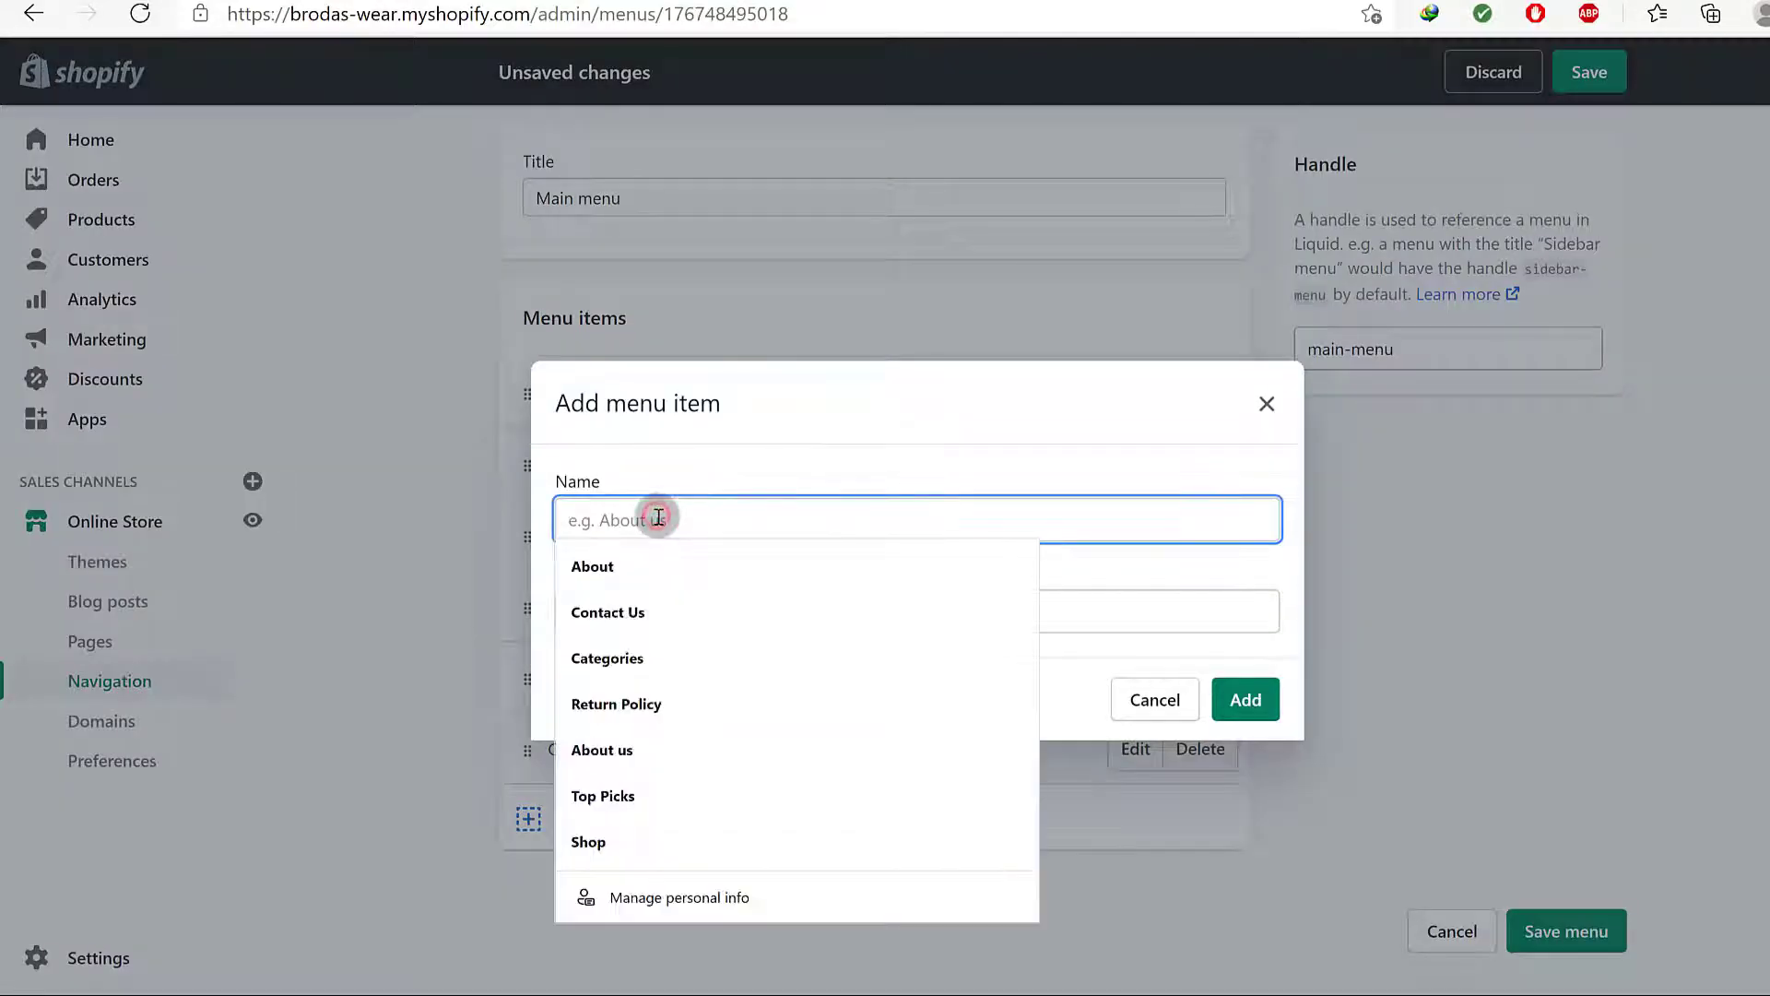
pyautogui.write('Short sle')
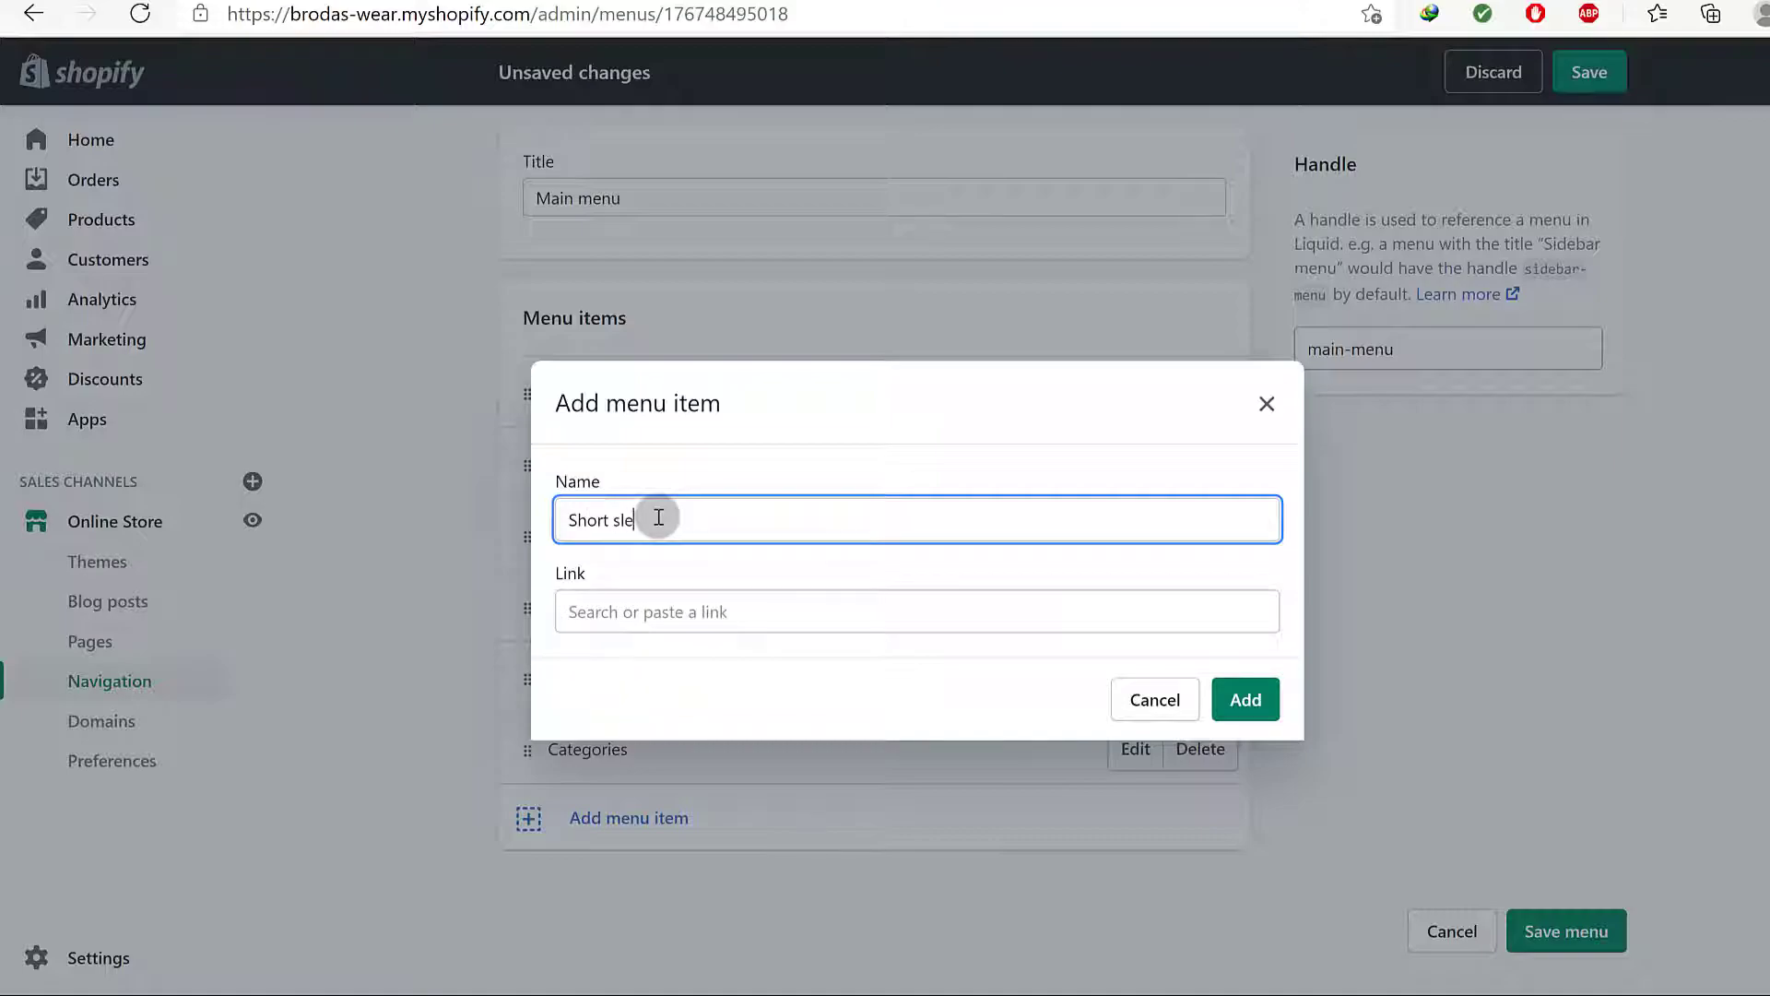
pyautogui.write('eved')
pyautogui.click(664, 609)
pyautogui.click(646, 308)
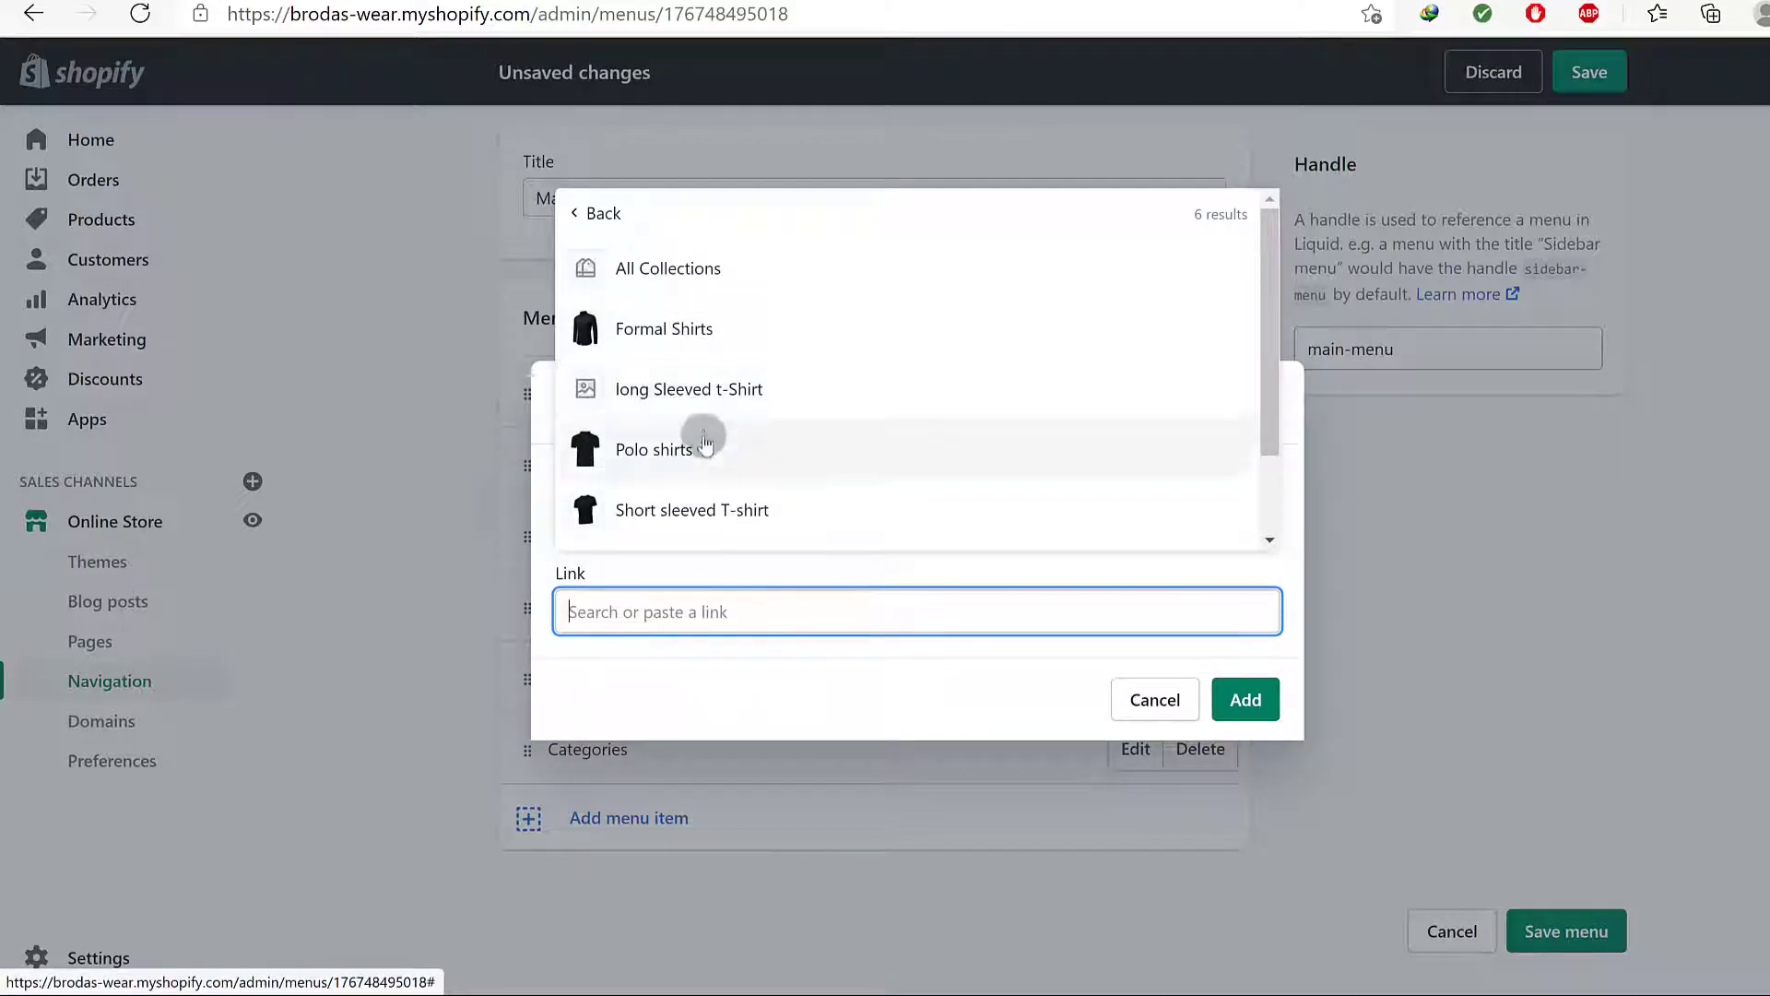
pyautogui.click(691, 509)
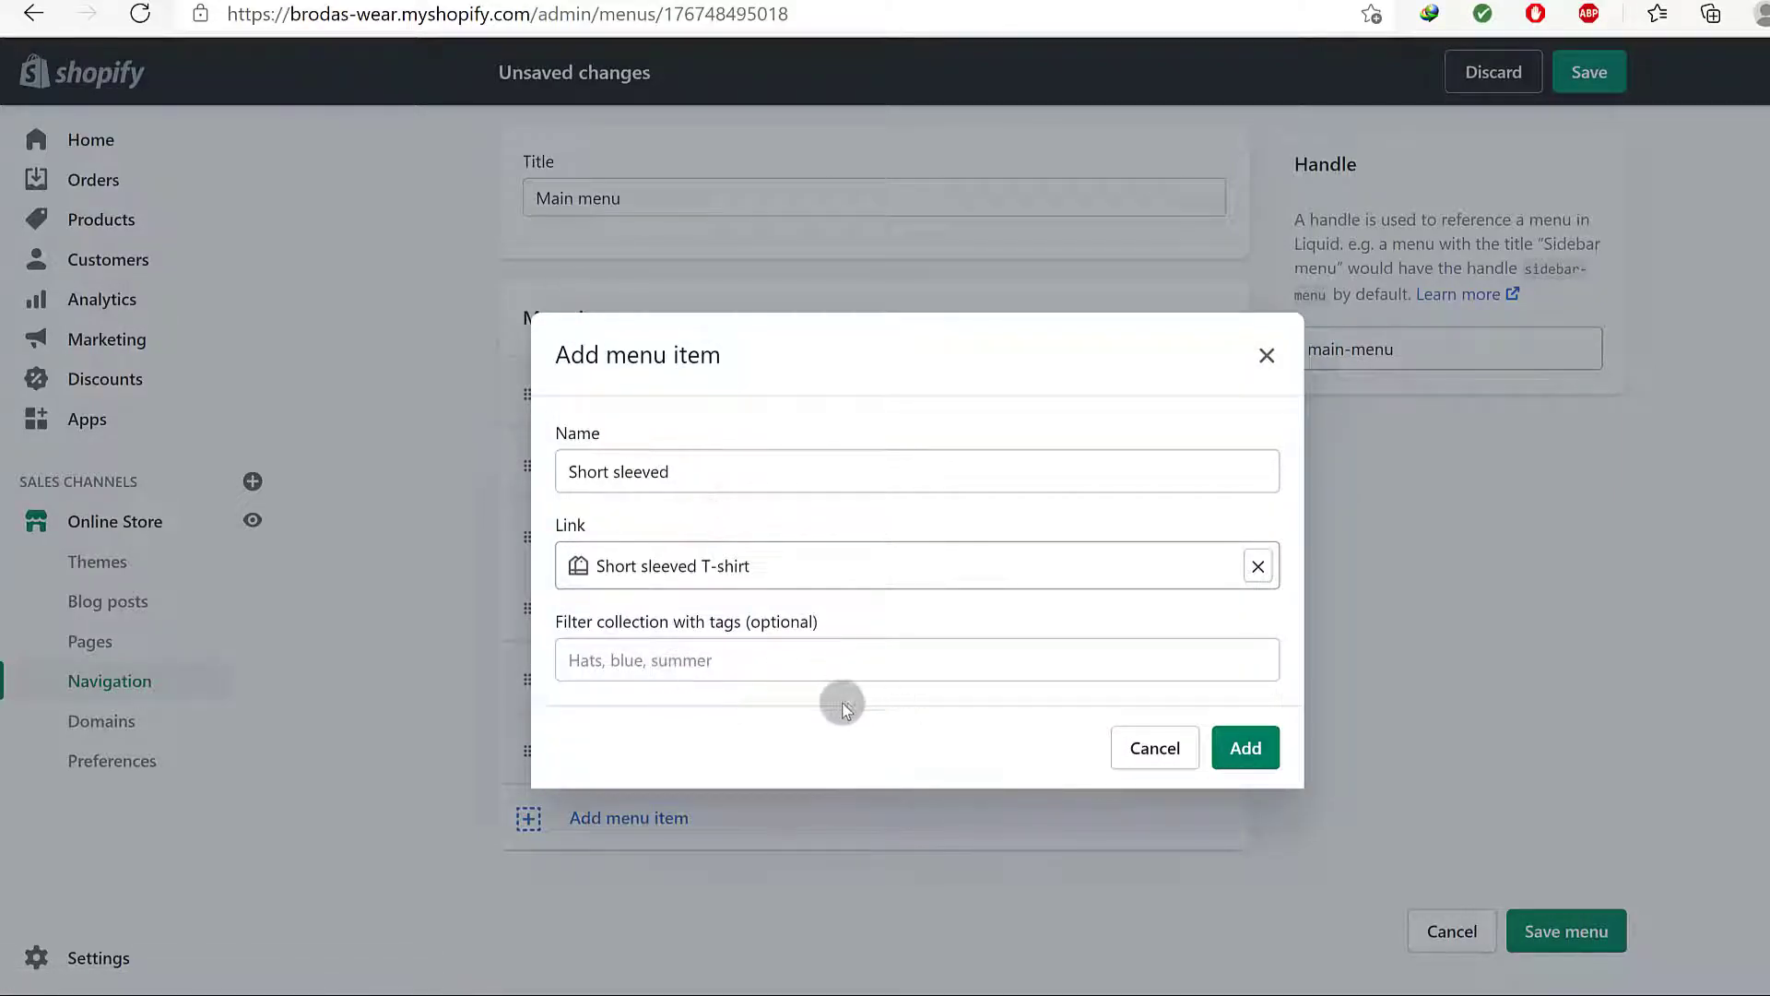
pyautogui.click(1244, 751)
# Nest the Short sleeved item under Categories in the main menu
pyautogui.scroll(-1, 764, 819)
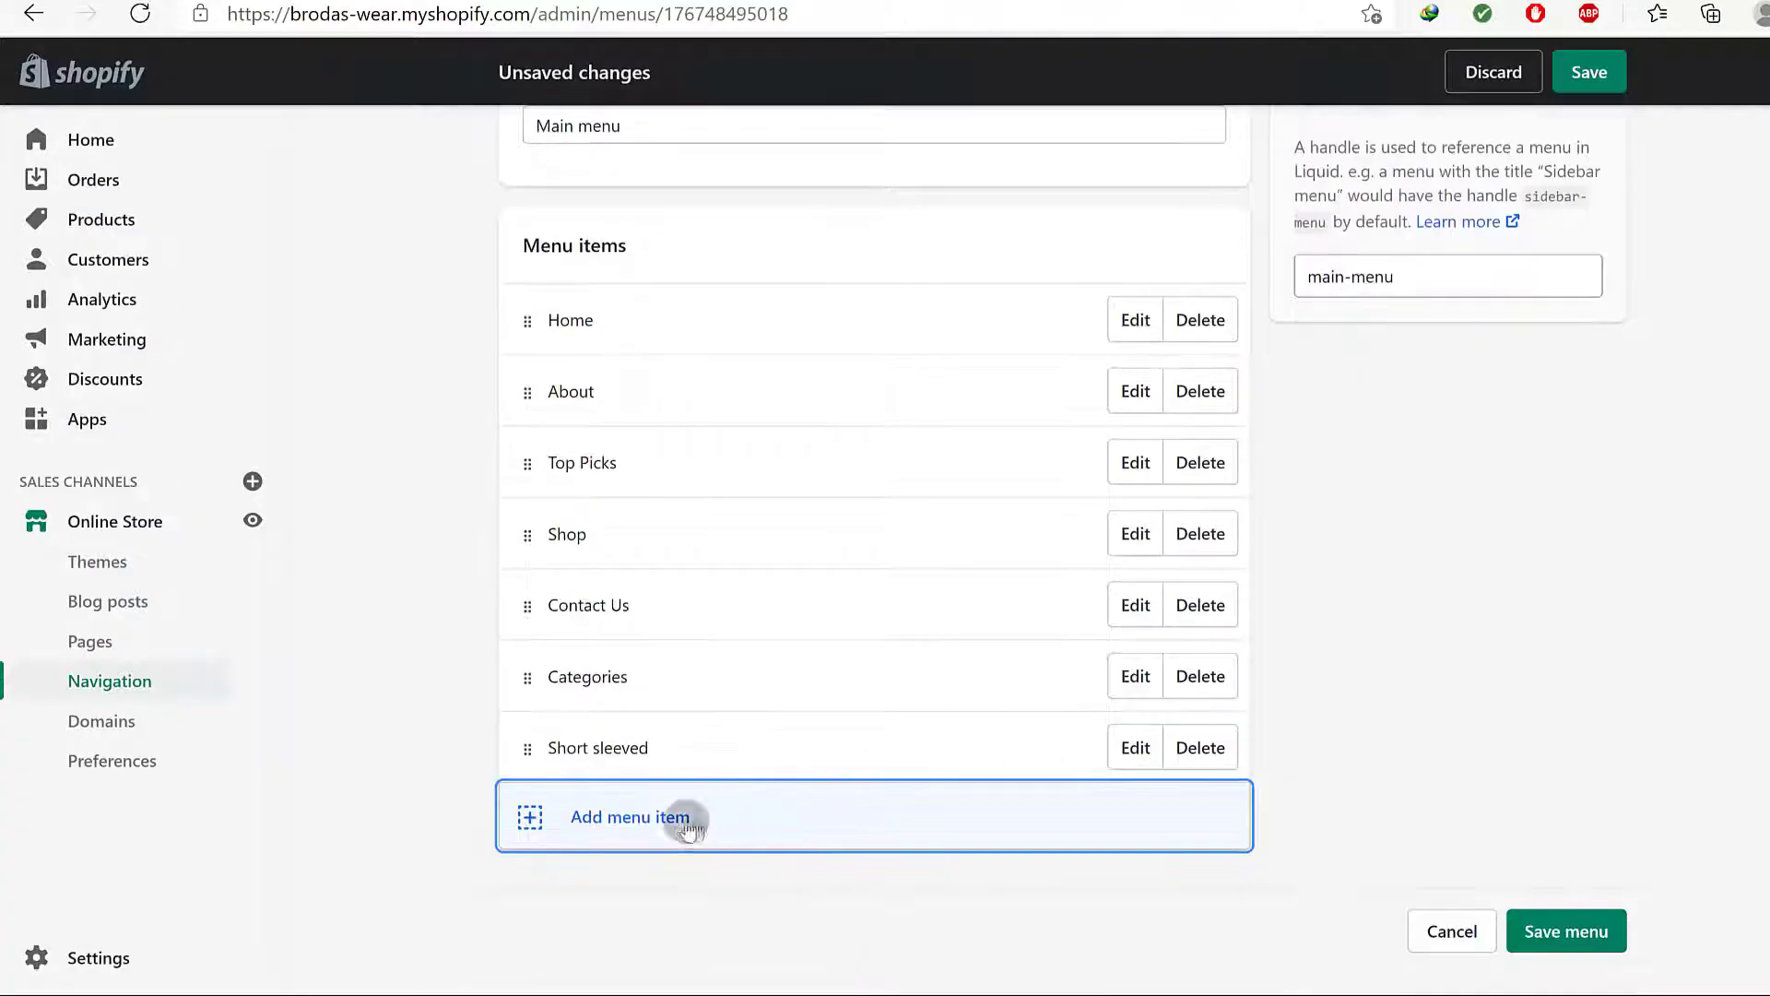
pyautogui.moveTo(525, 749); pyautogui.dragTo(590, 719)
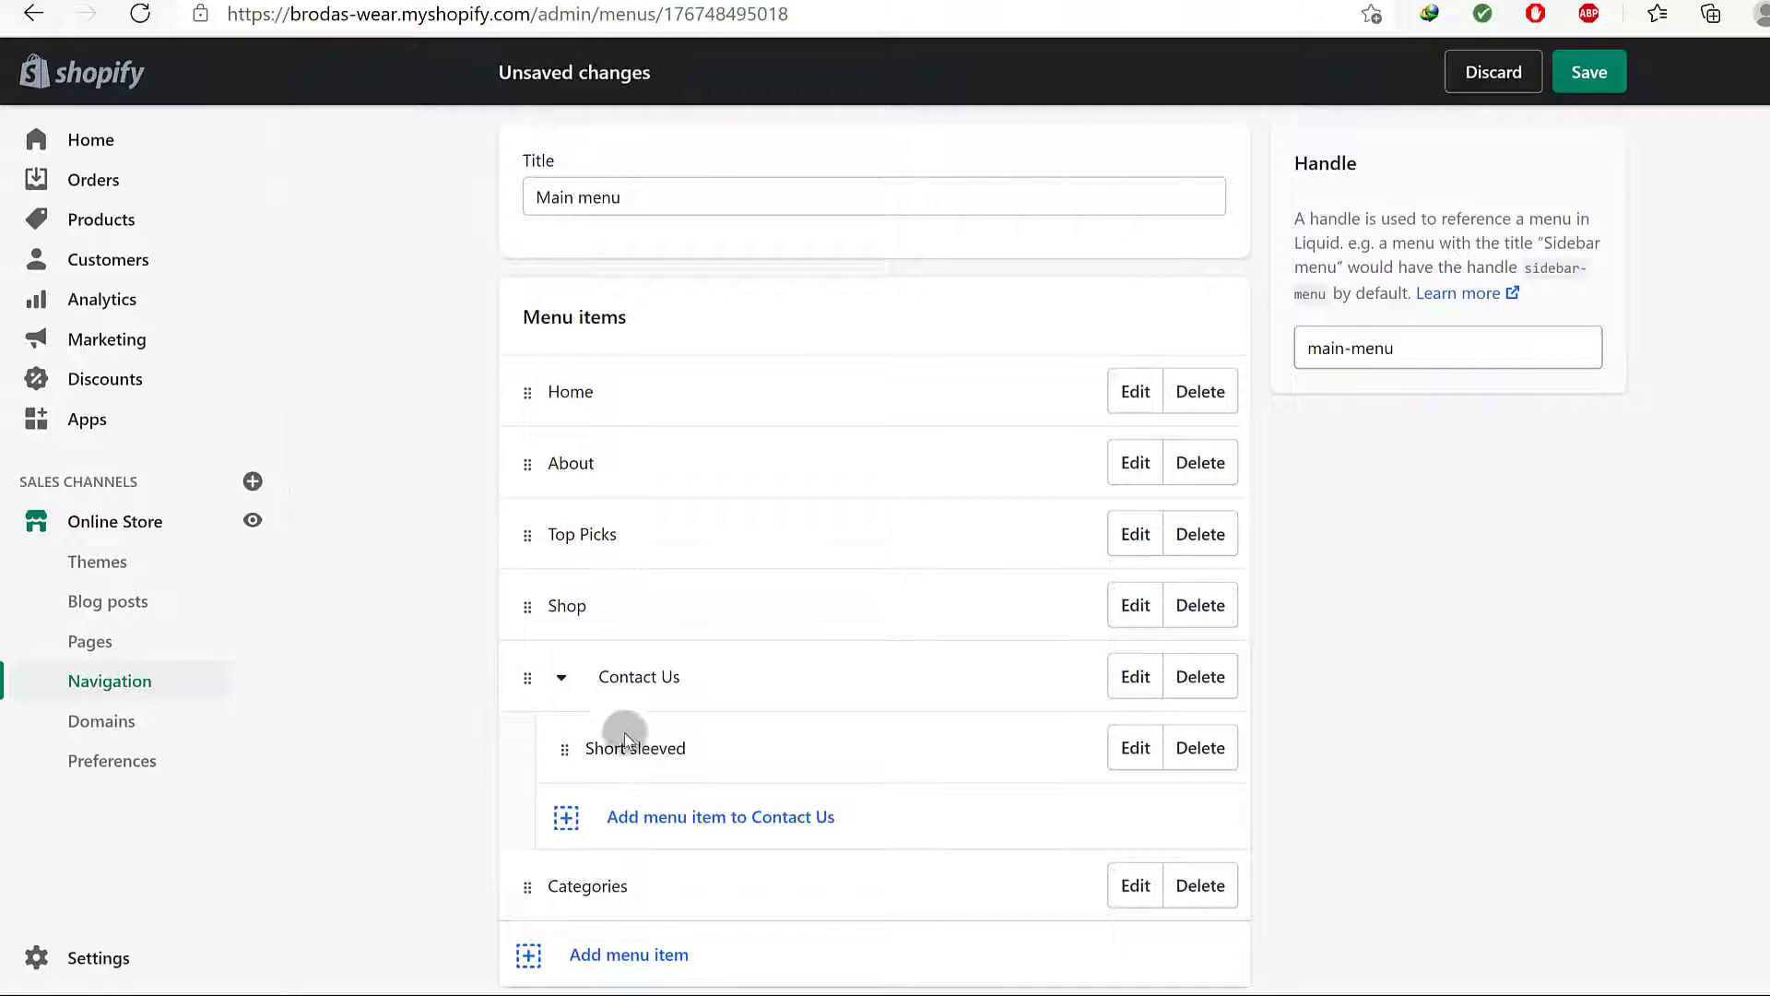
pyautogui.scroll(-2, 626, 781)
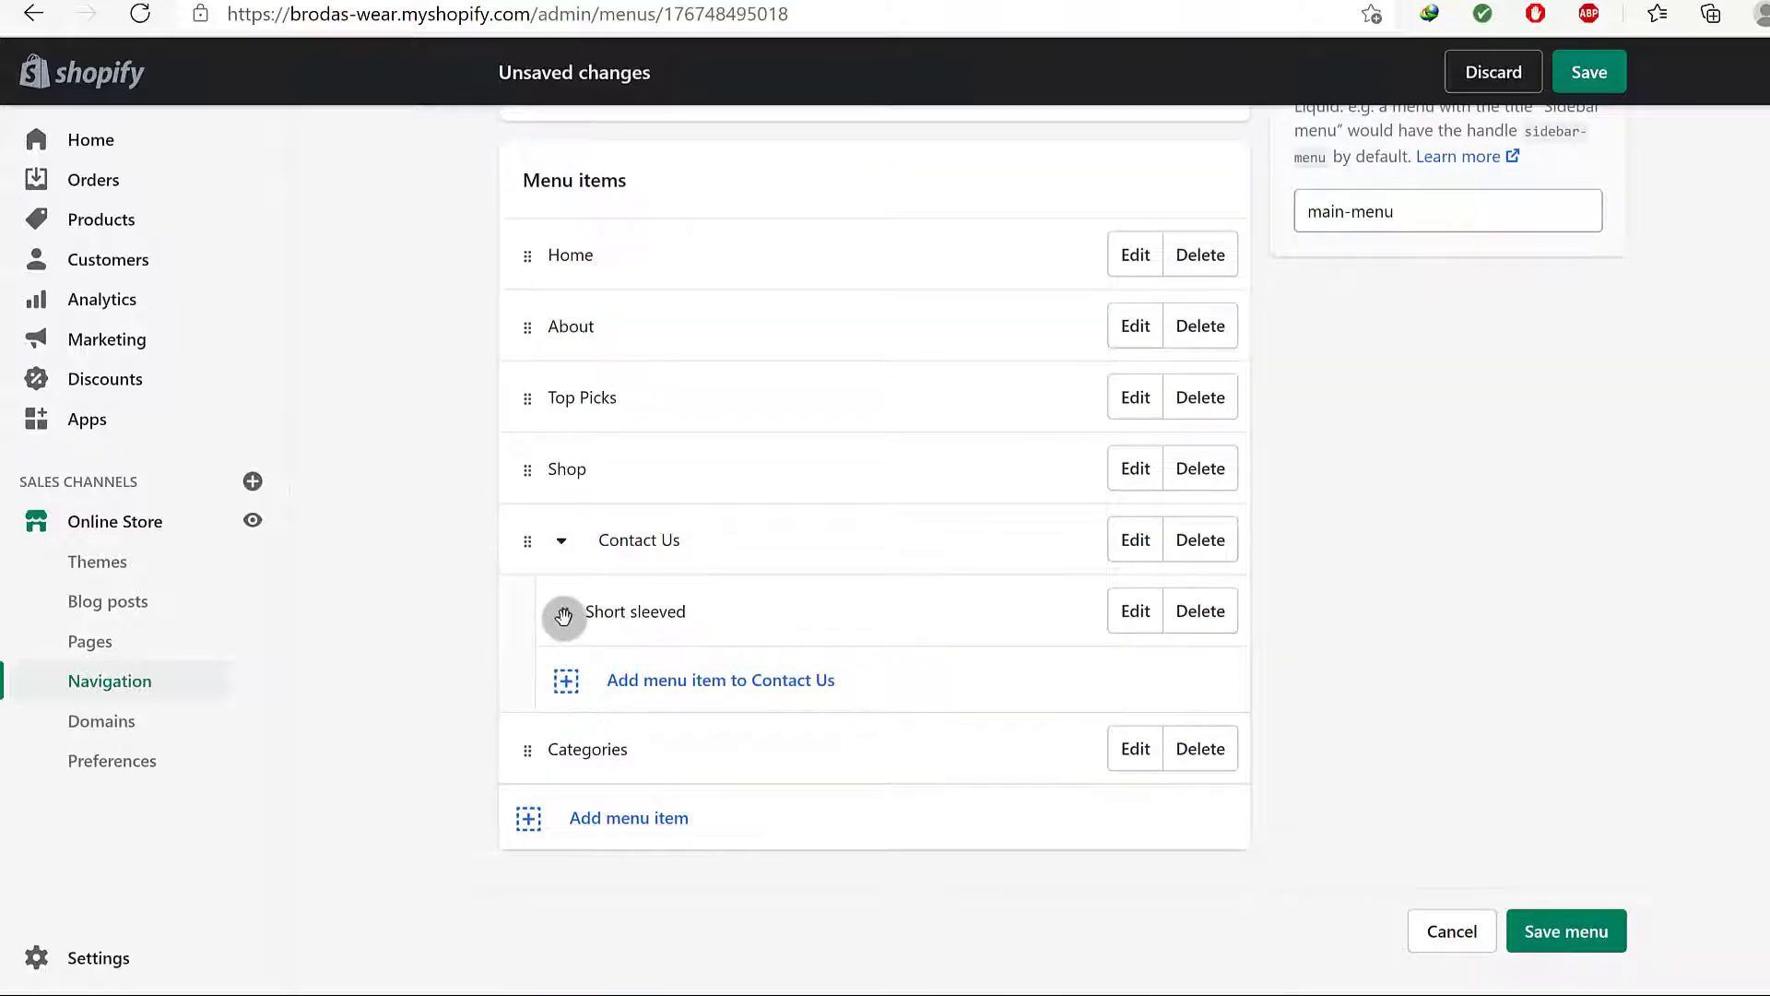
pyautogui.moveTo(564, 616); pyautogui.dragTo(608, 798)
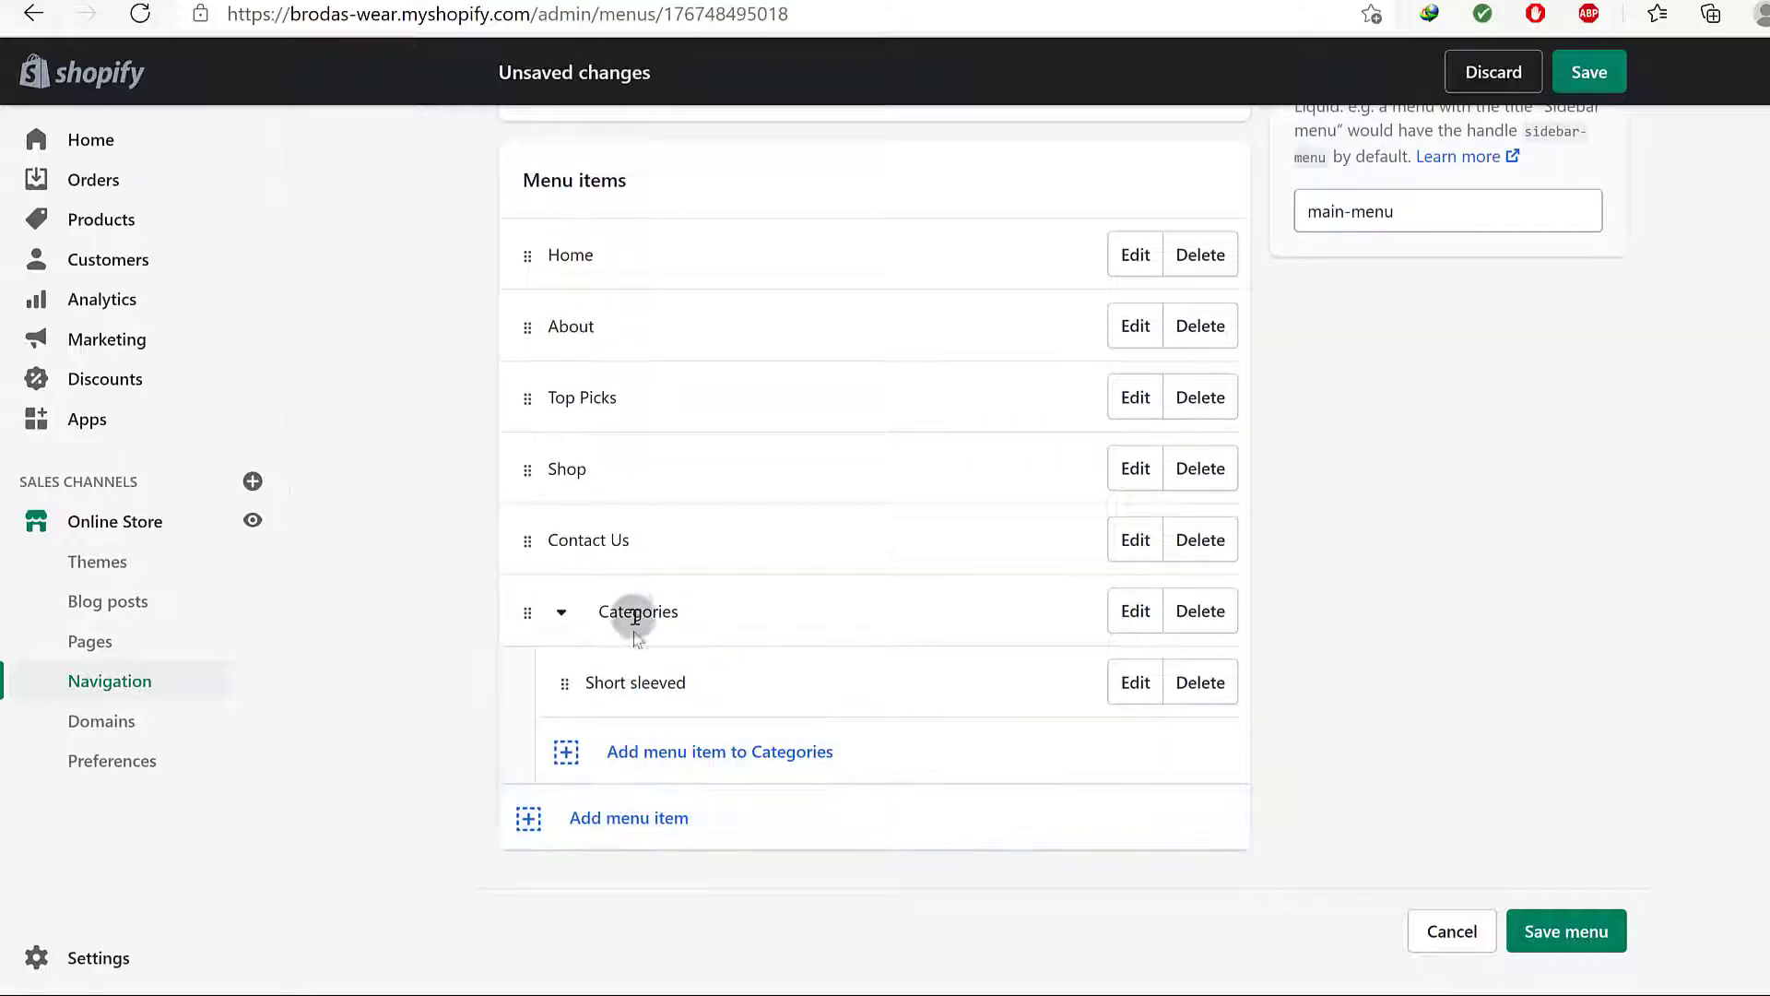
# Add a Long sleeved sub-item under Categories, linked to the long Sleeved t-Shirt collection
pyautogui.click(653, 753)
pyautogui.click(668, 519)
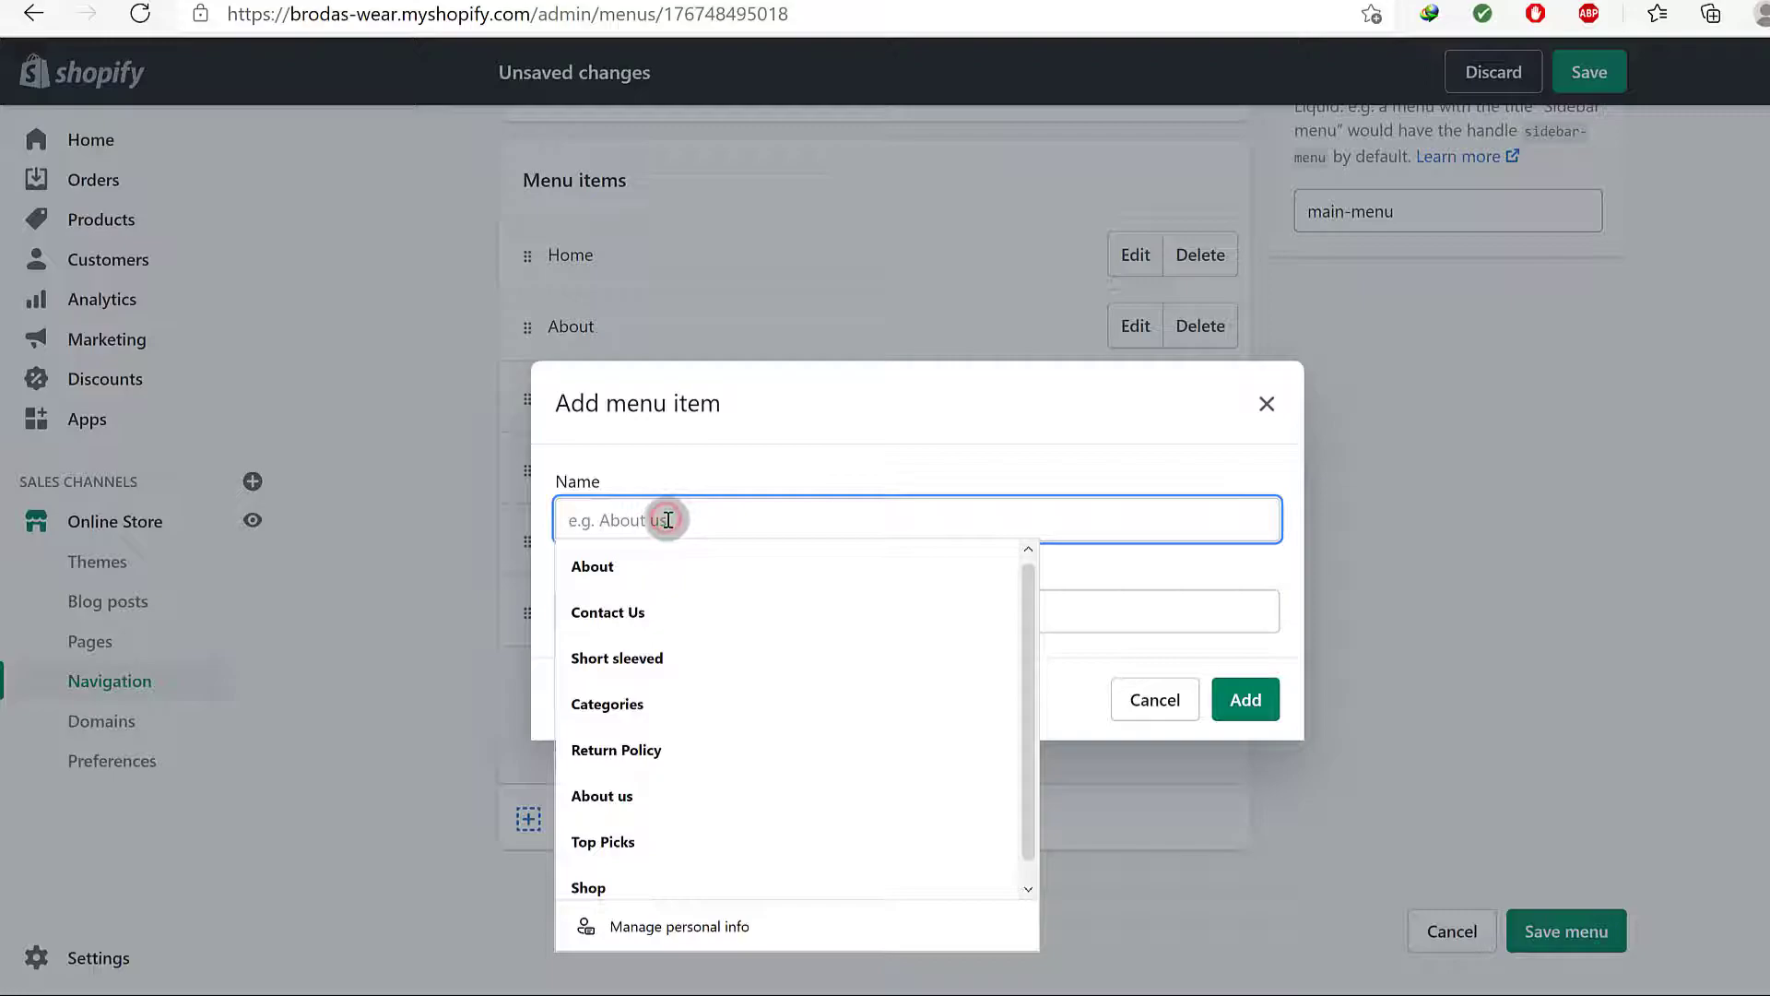
pyautogui.write('Long sleeved')
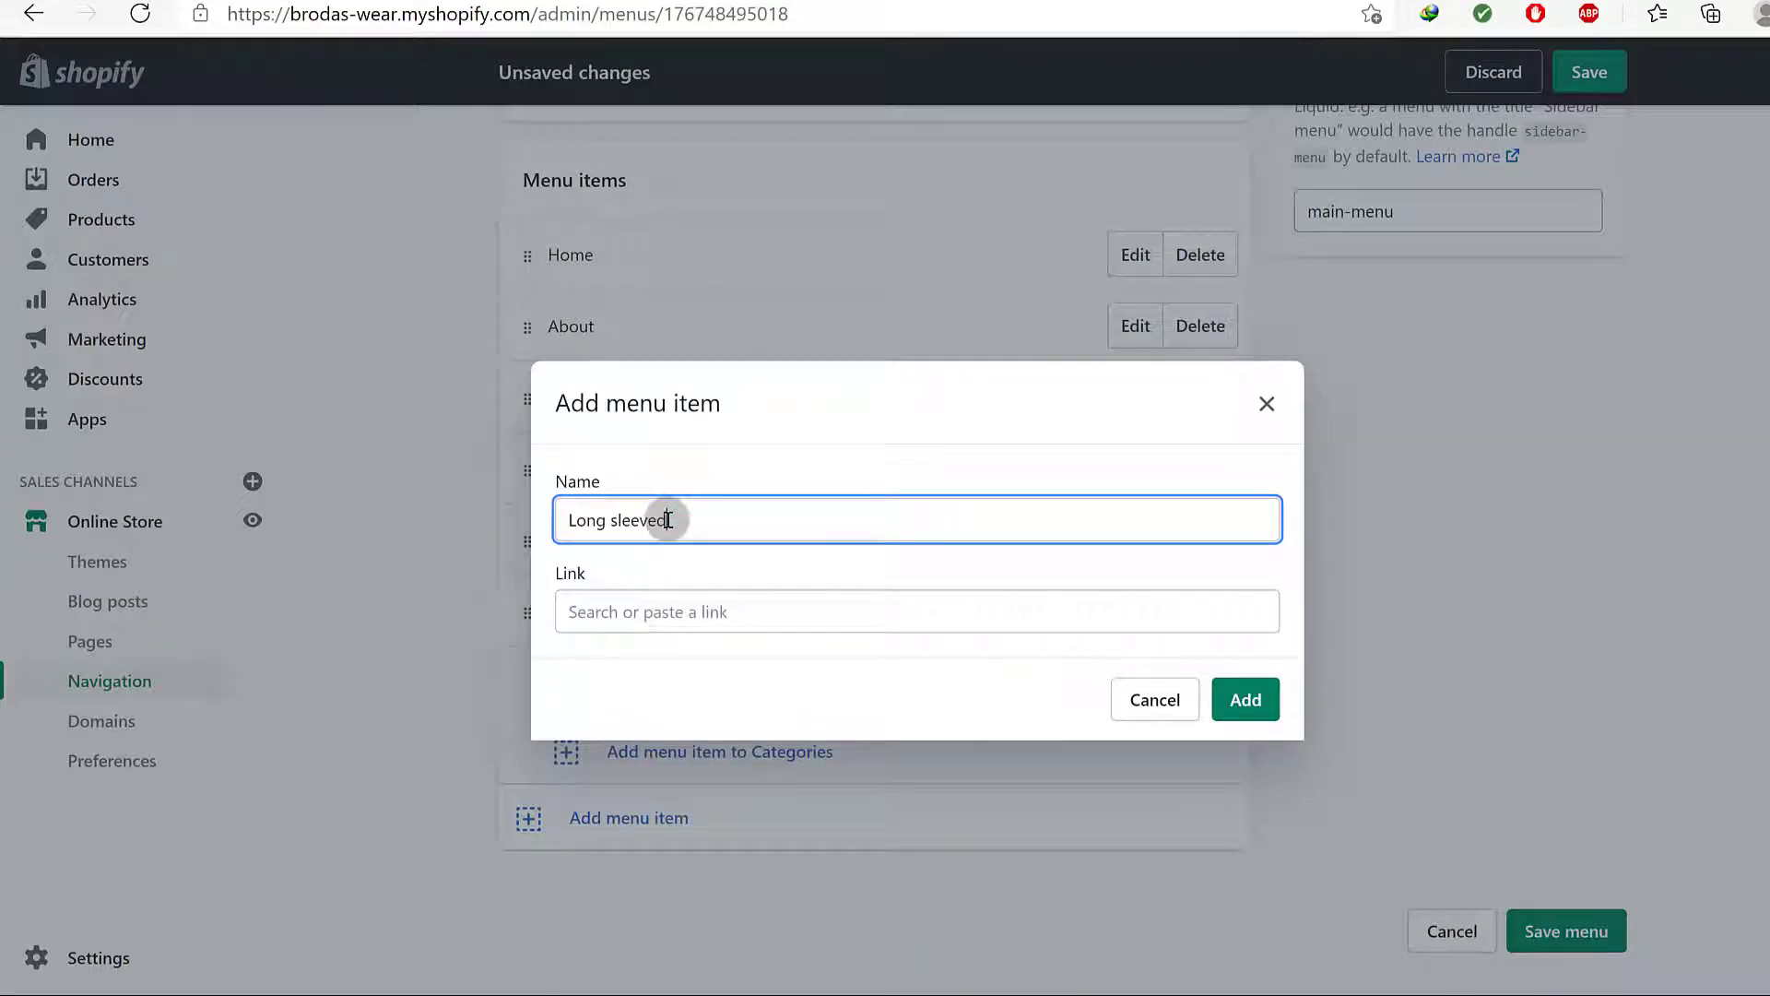
pyautogui.click(645, 612)
pyautogui.click(662, 369)
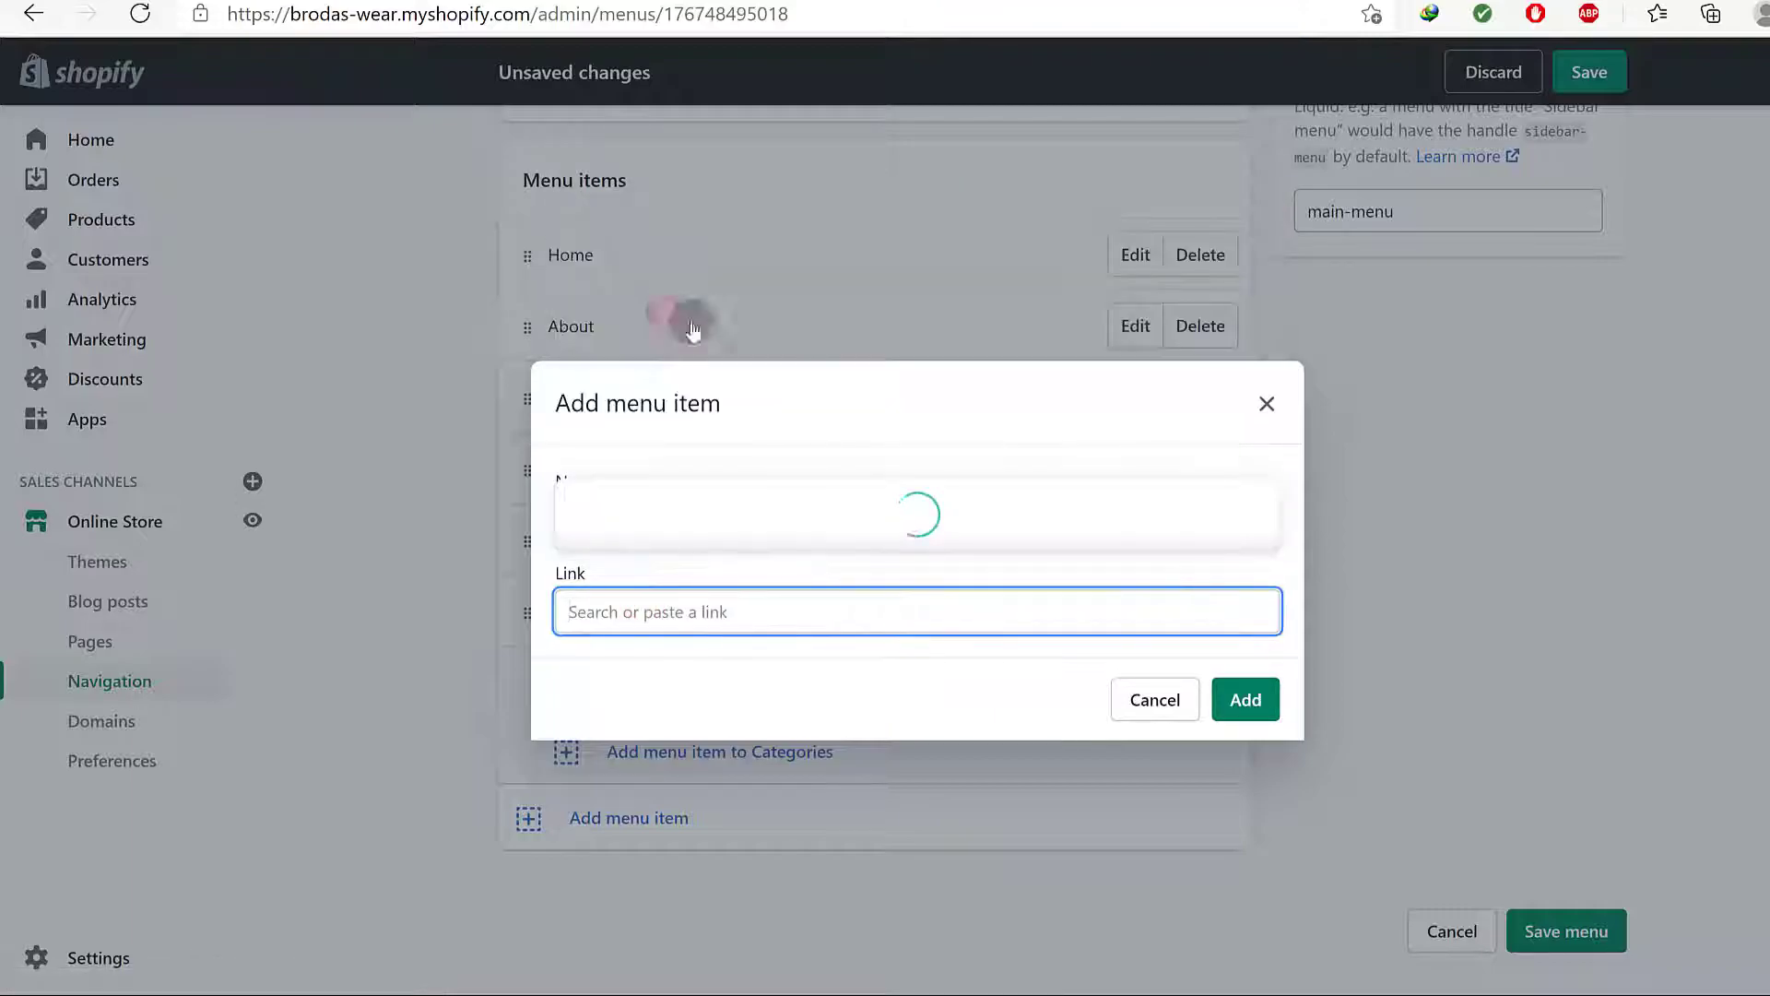
pyautogui.click(620, 391)
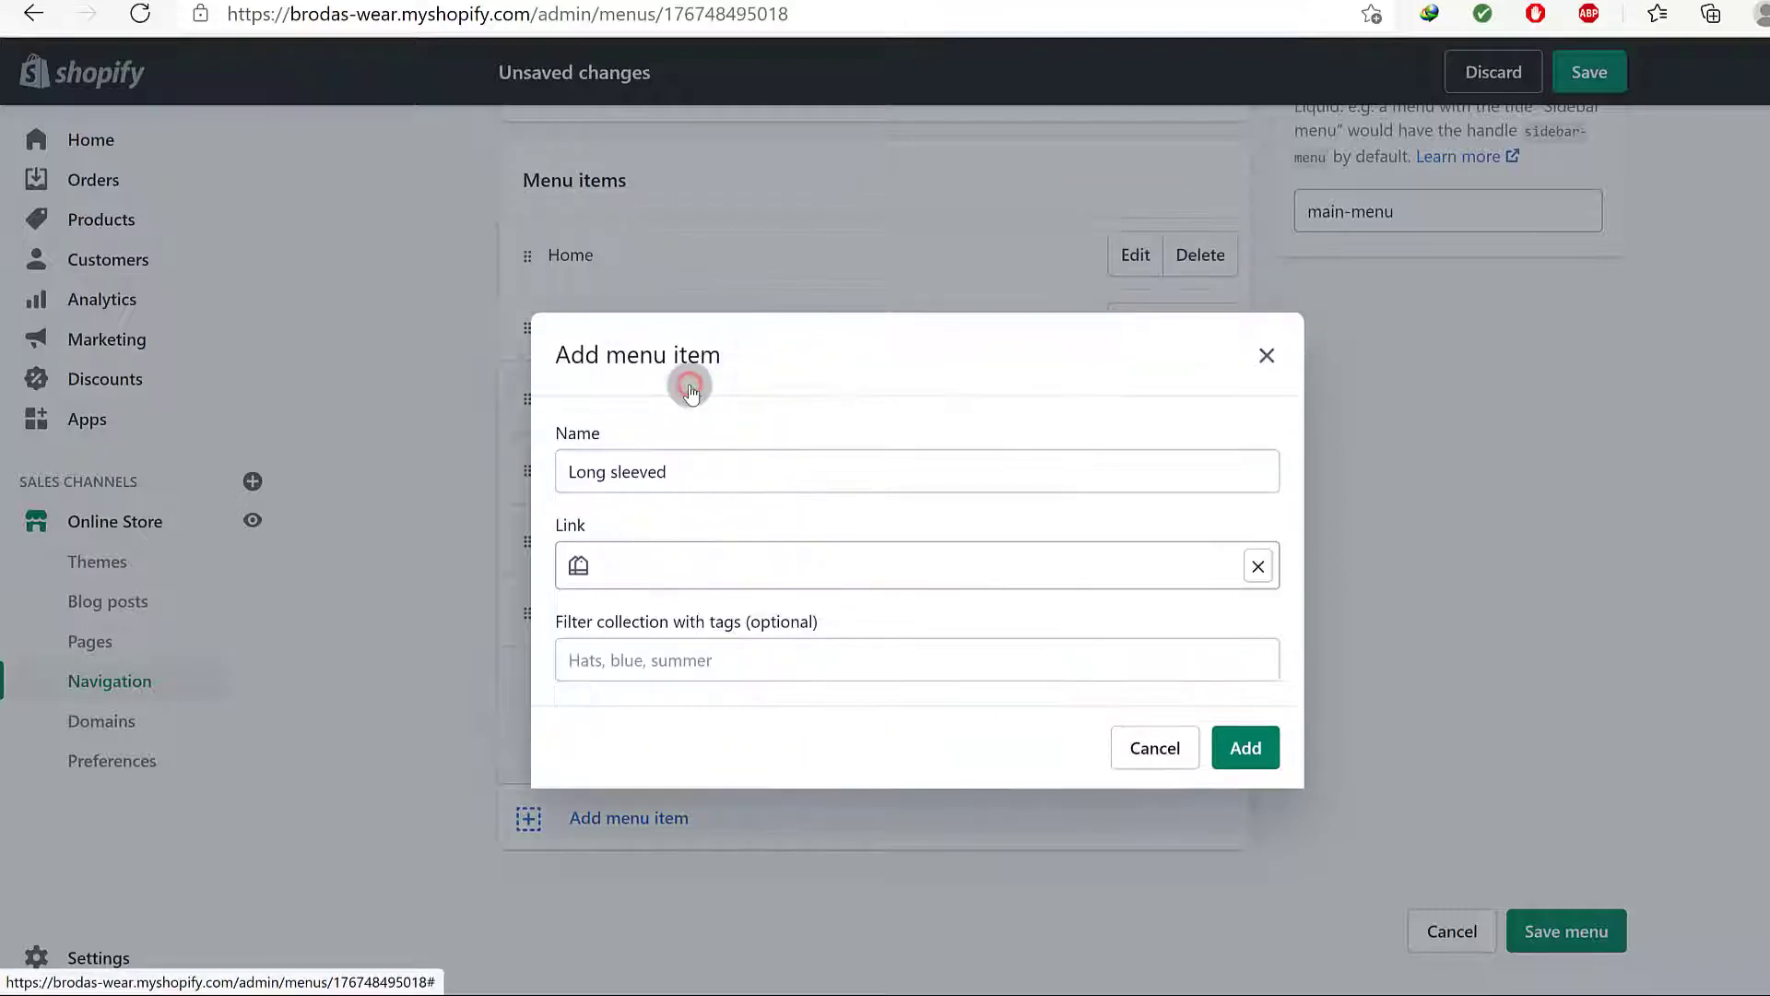
pyautogui.click(1247, 750)
# Add a Formal Shirts sub-item under Categories, linked to the Formal Shirts collection
pyautogui.scroll(-1, 922, 747)
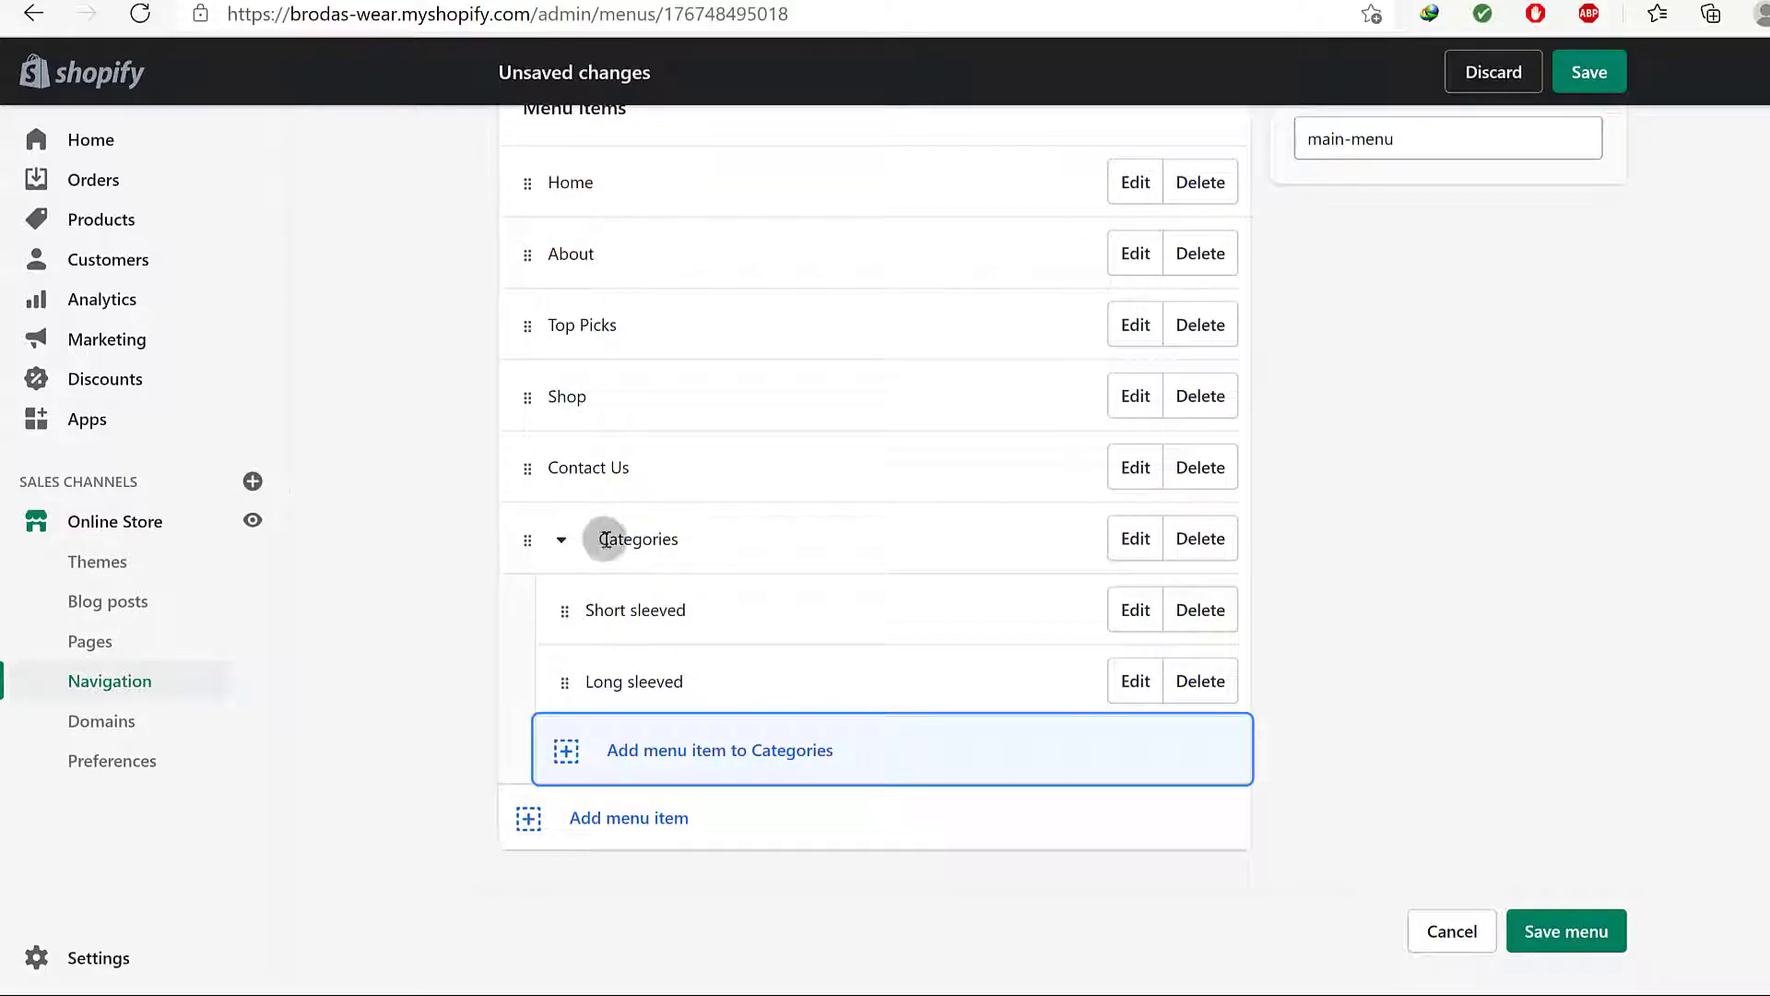
pyautogui.click(636, 816)
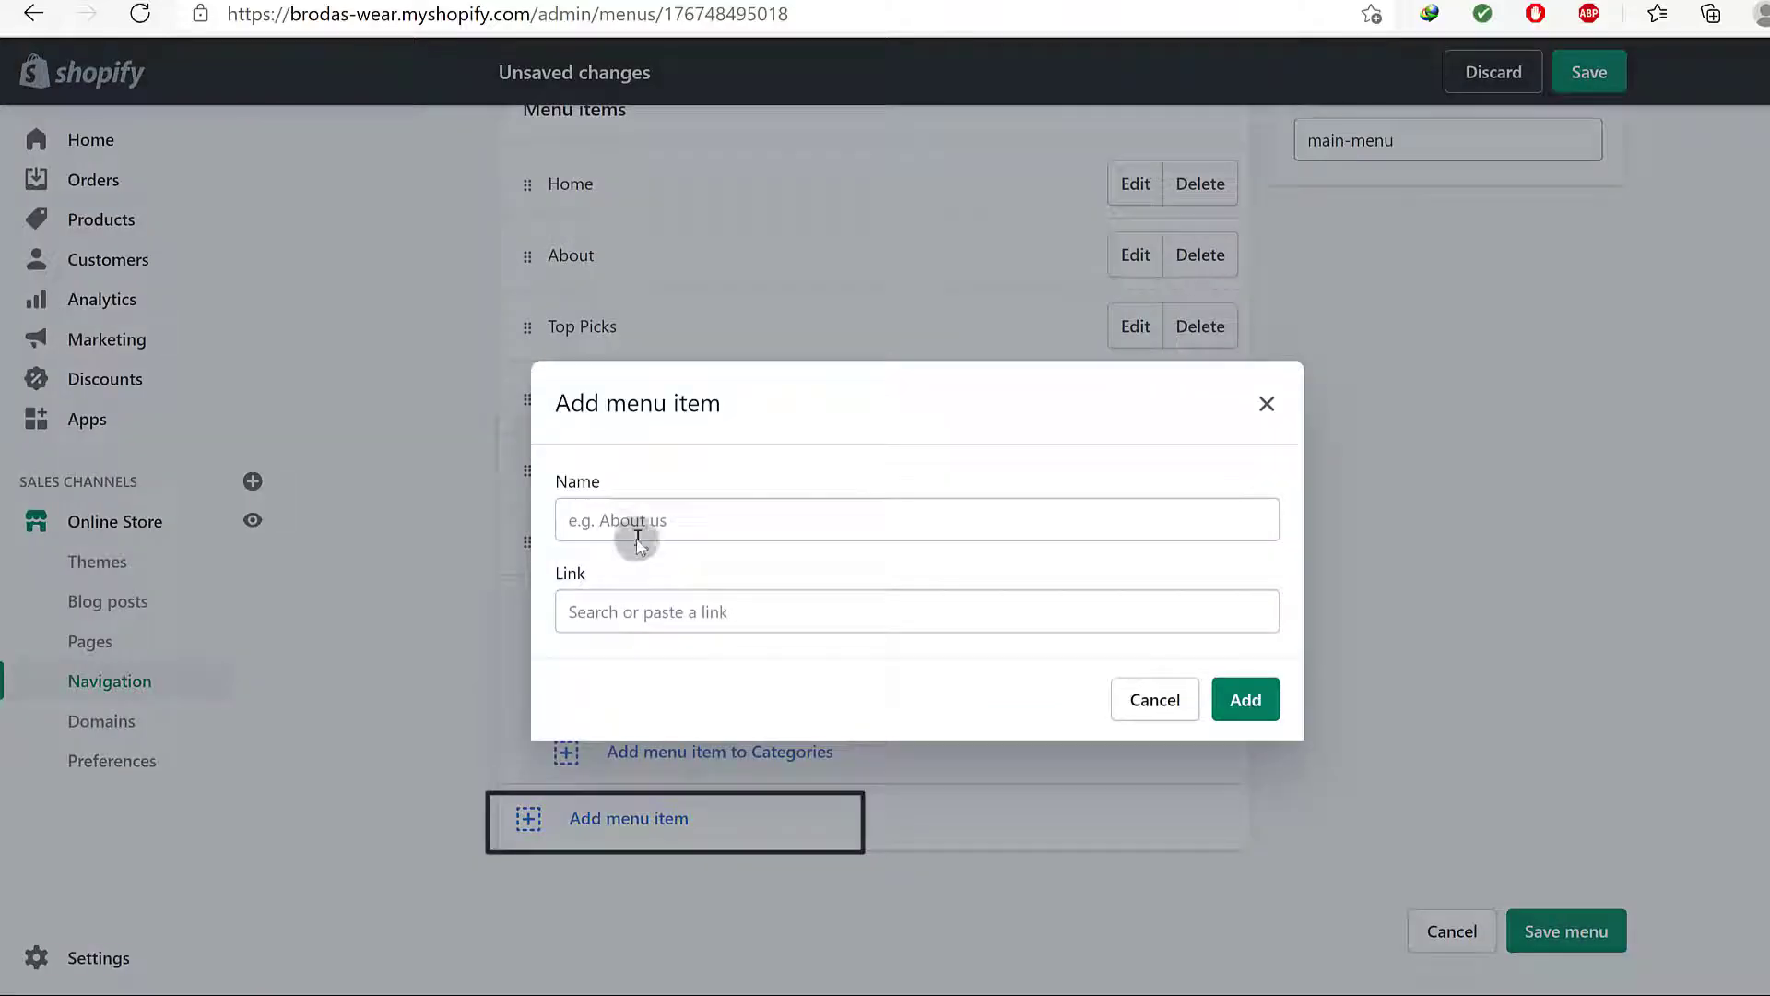
pyautogui.click(639, 519)
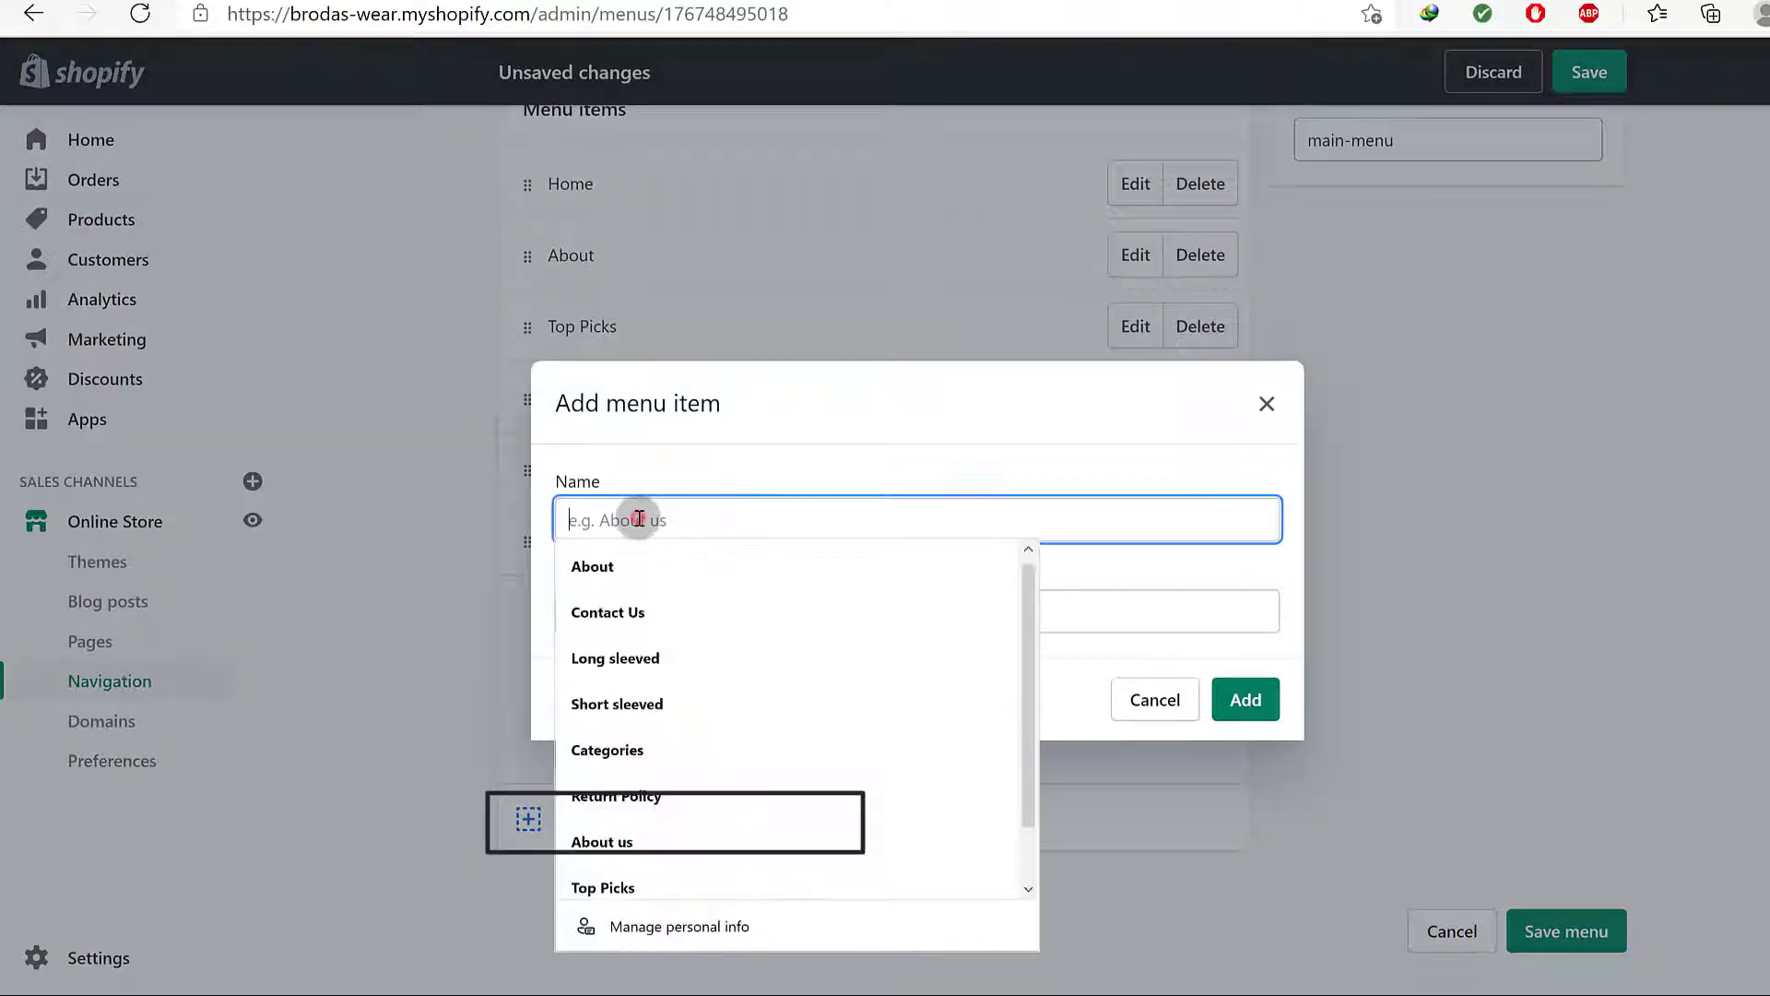
pyautogui.click(799, 452)
pyautogui.click(675, 618)
pyautogui.click(650, 314)
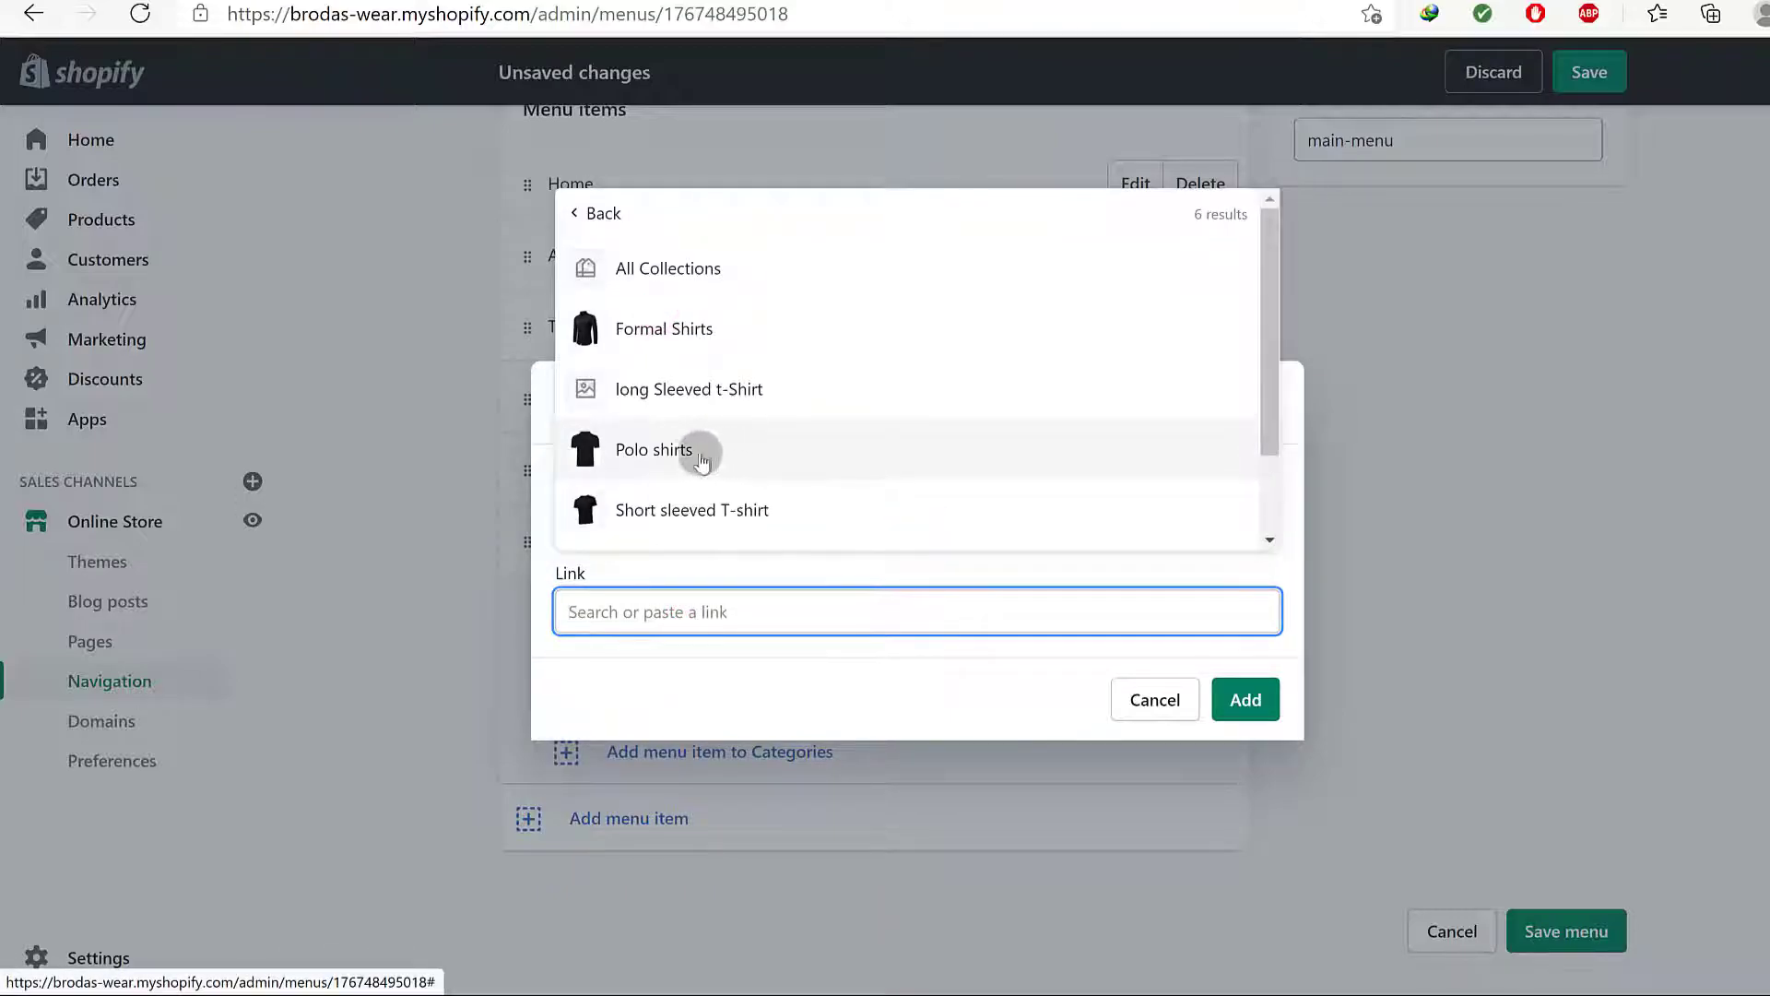
pyautogui.click(672, 328)
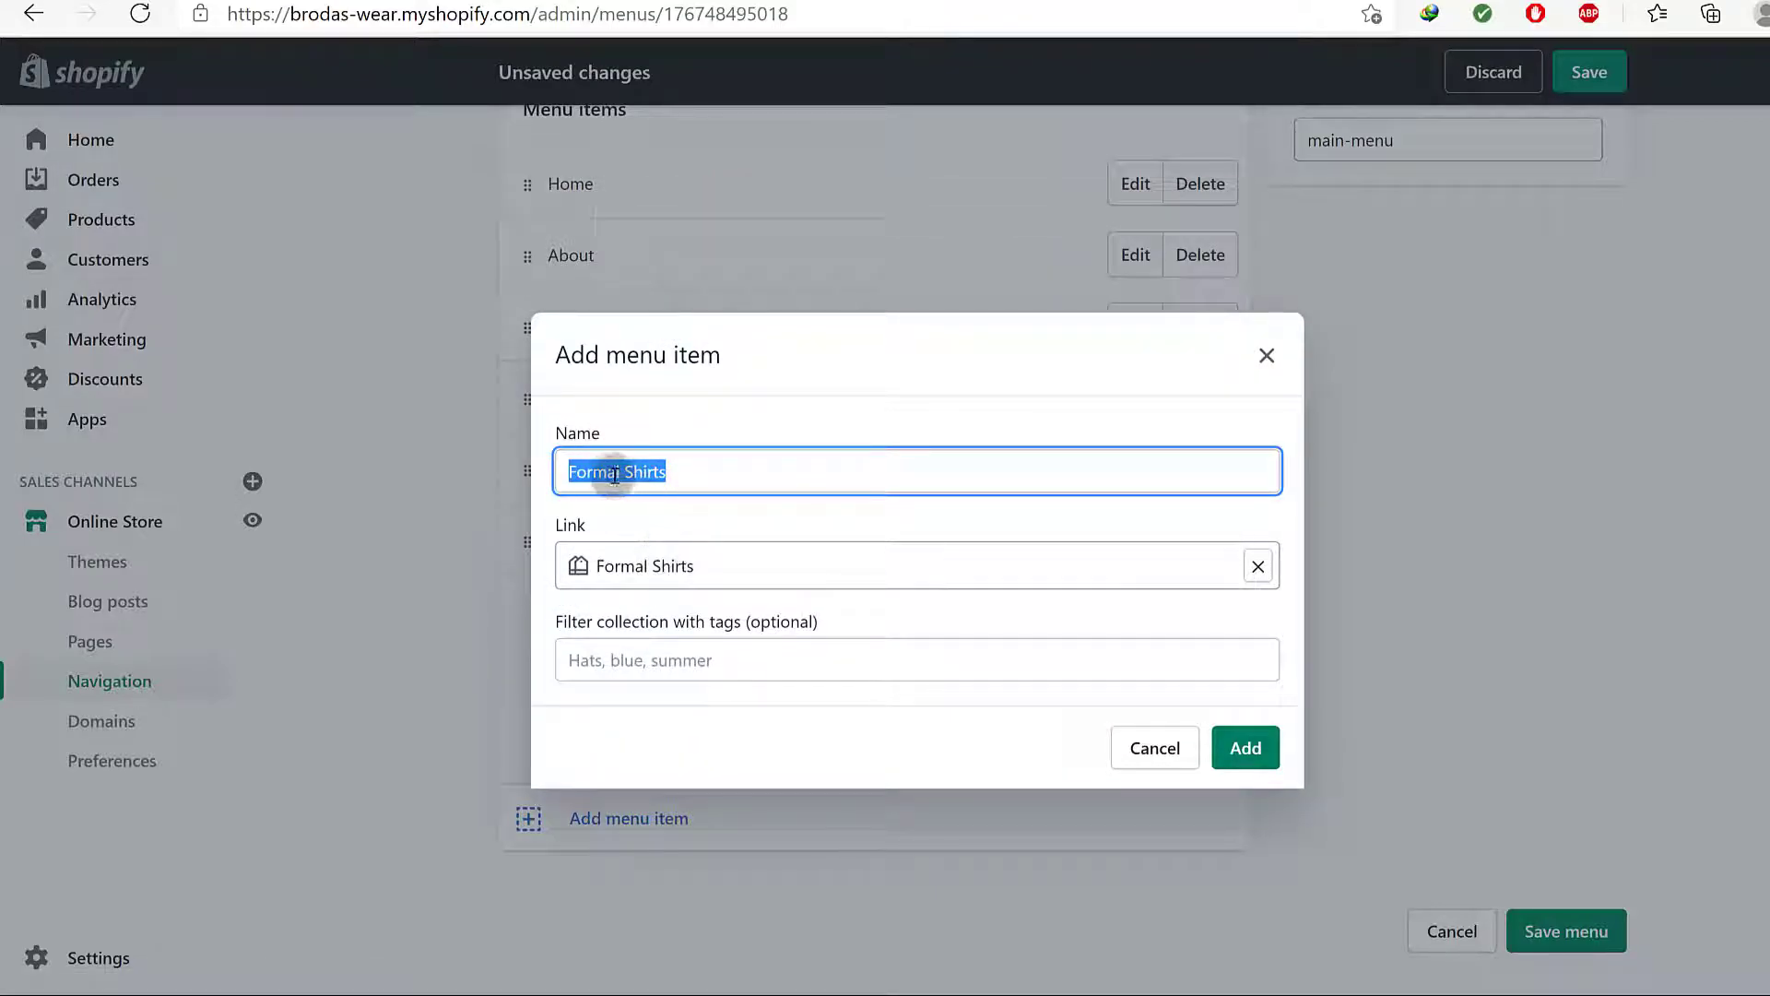
pyautogui.click(705, 466)
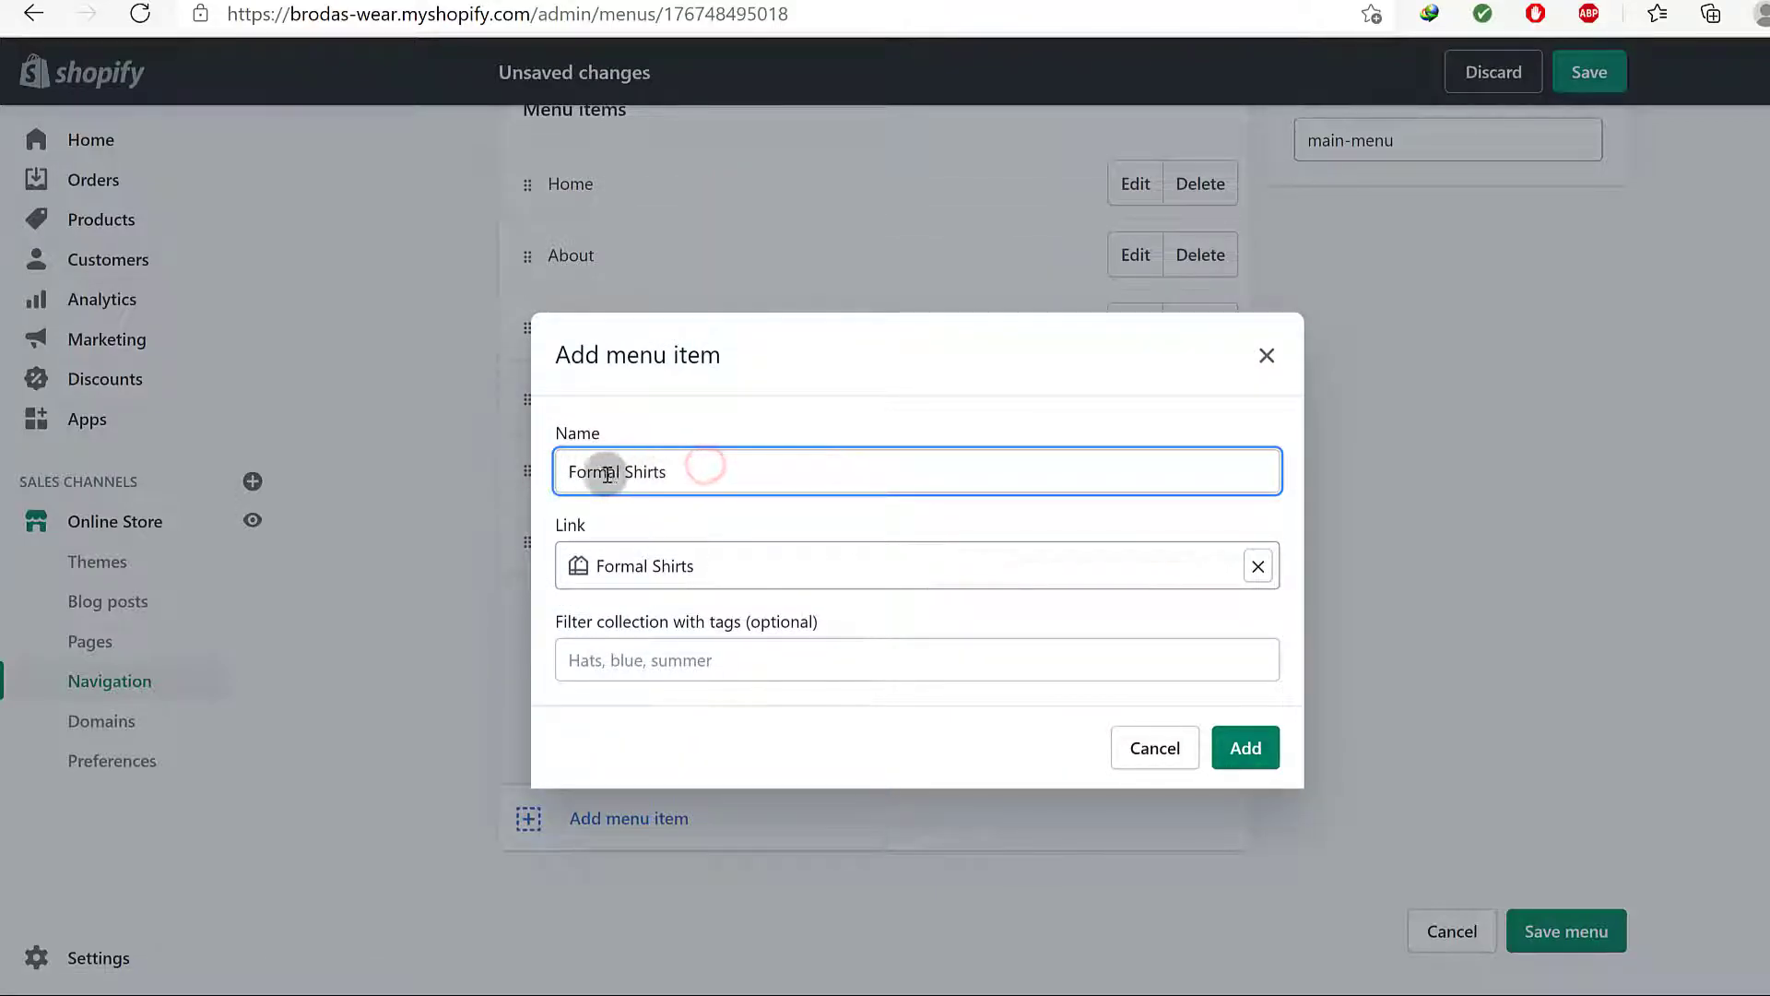
pyautogui.click(1243, 747)
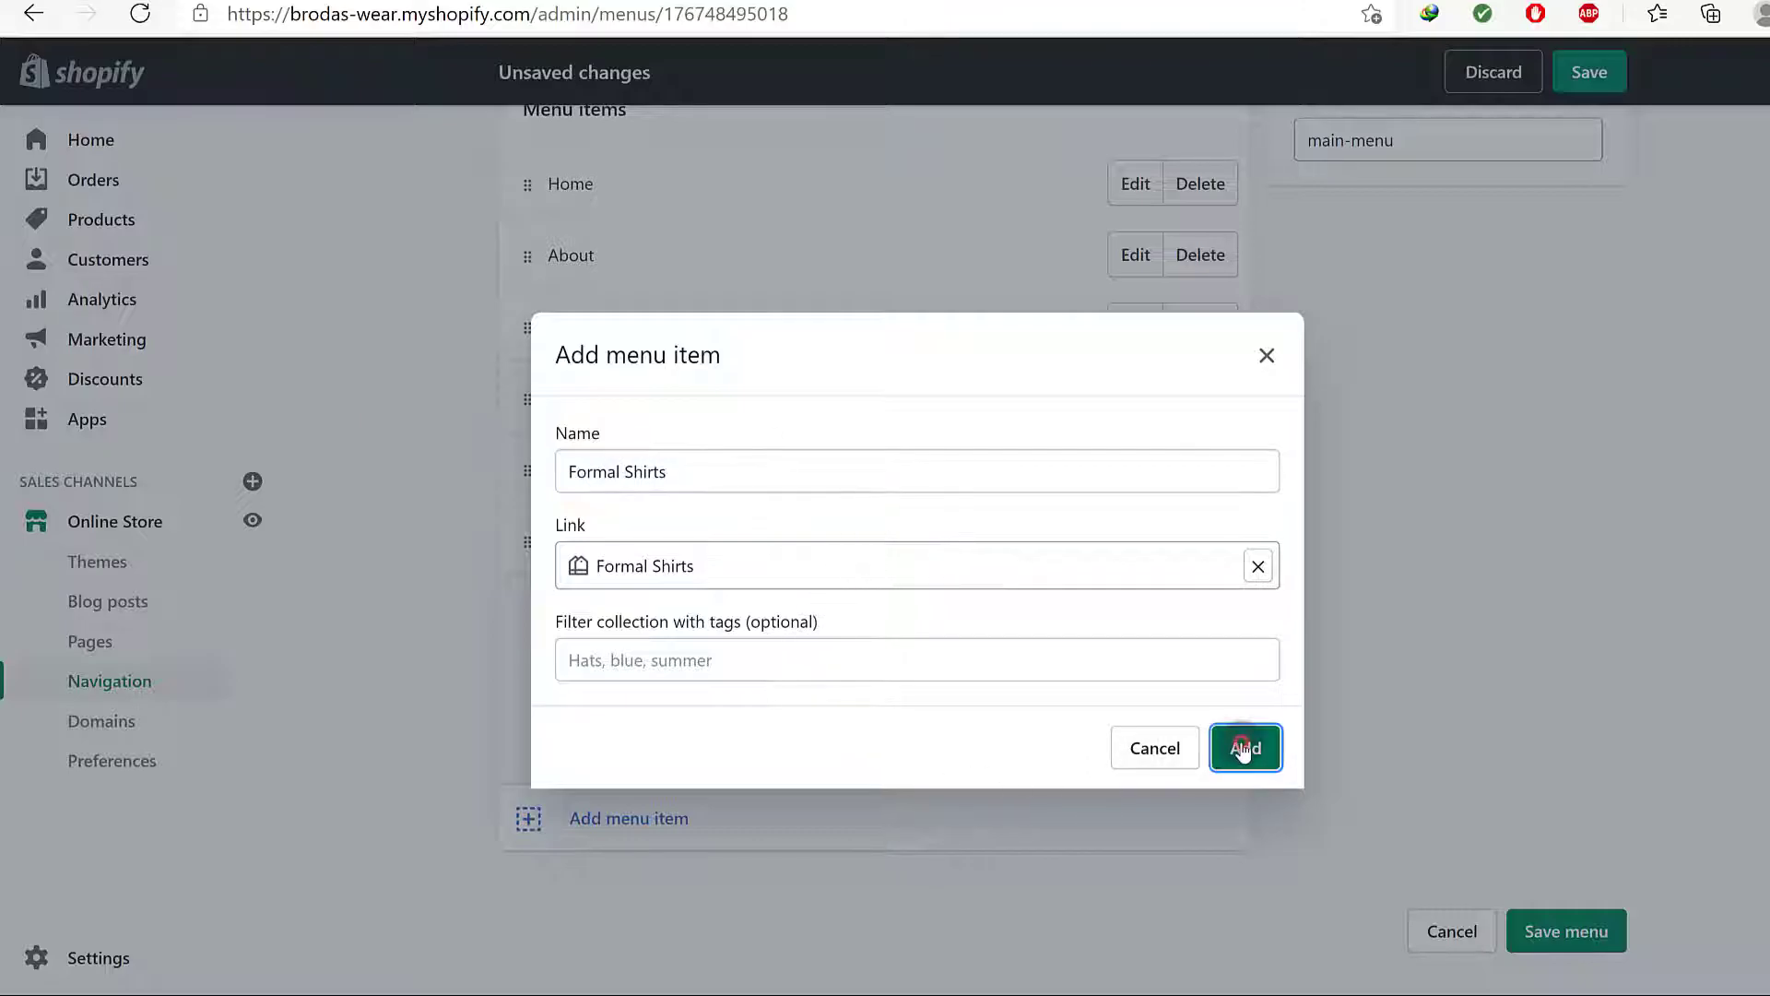
# Save the main menu and reload the storefront preview
pyautogui.scroll(-1, 829, 738)
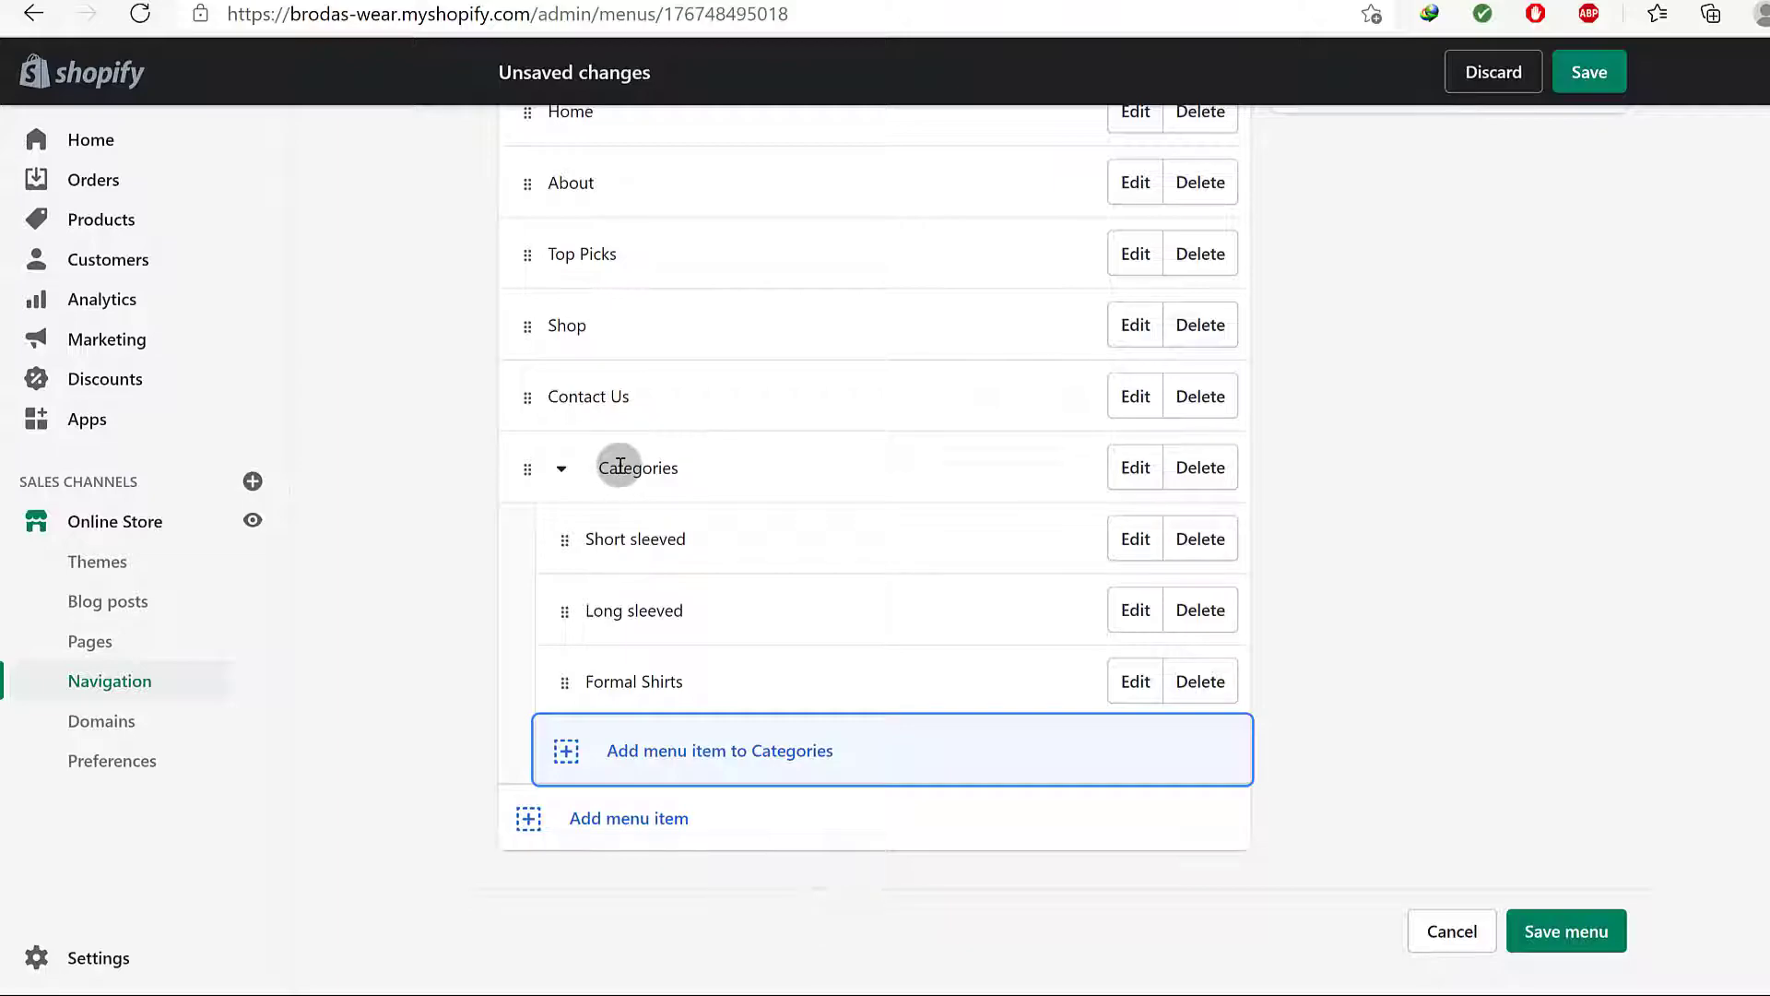
pyautogui.click(1135, 467)
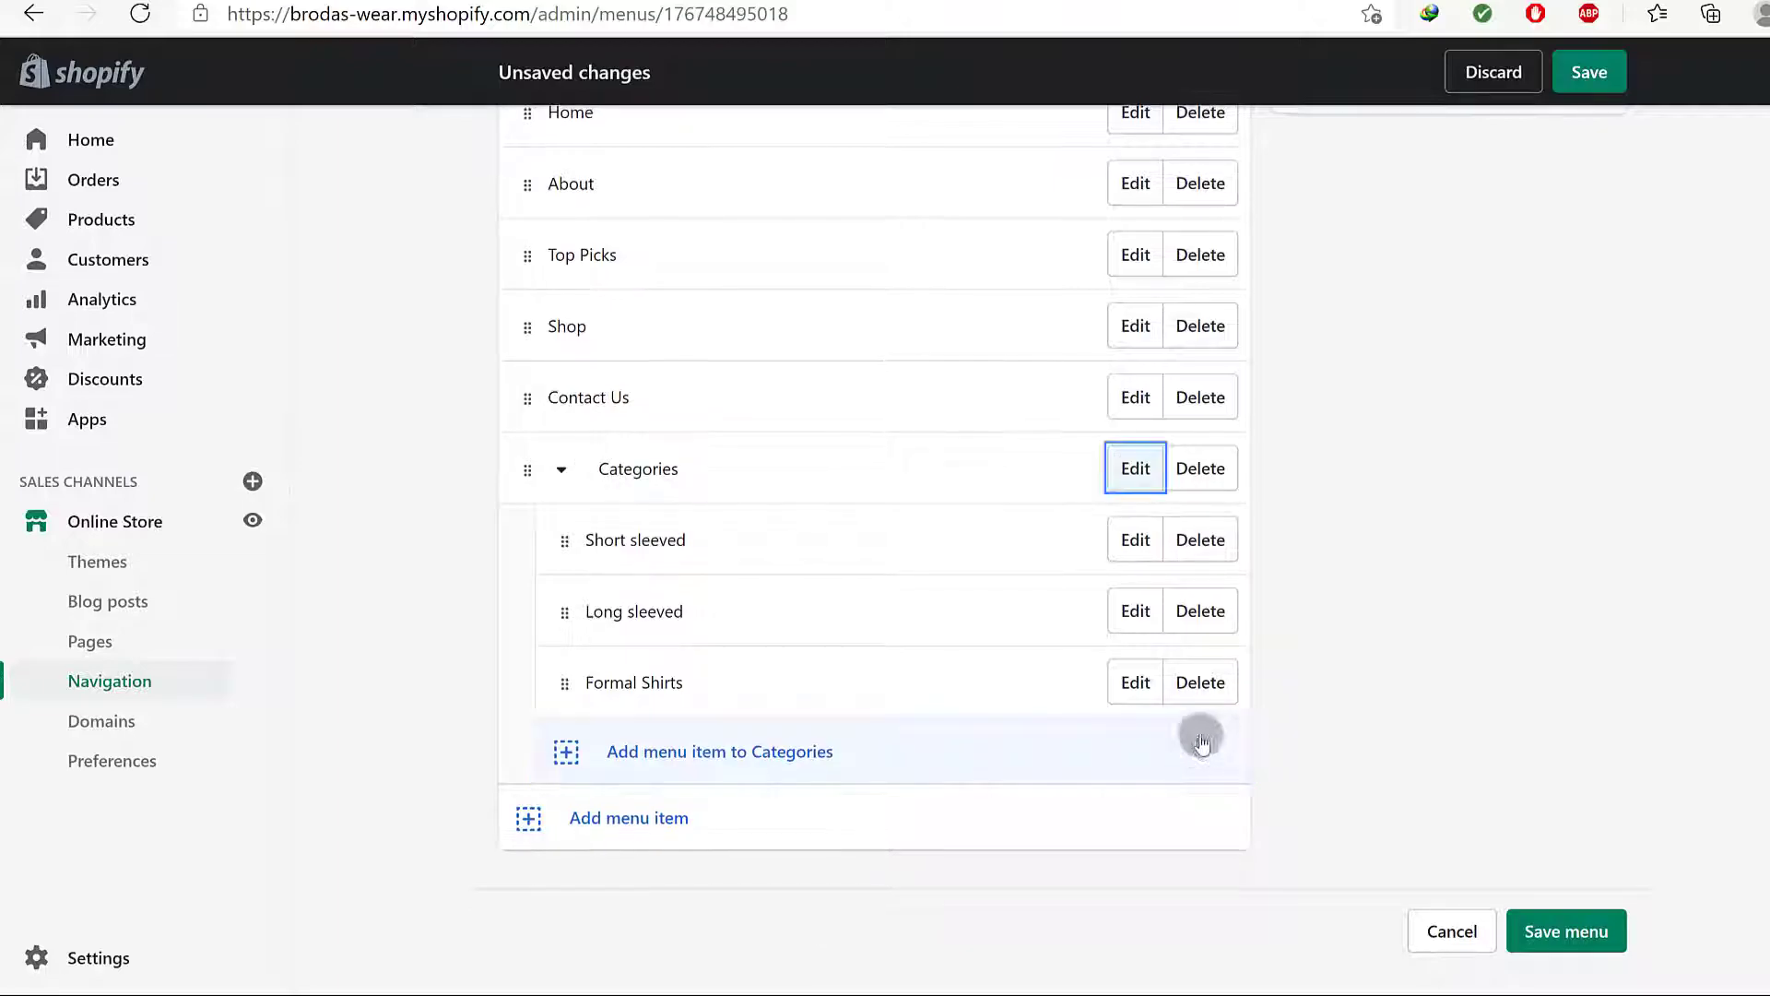
pyautogui.click(1567, 932)
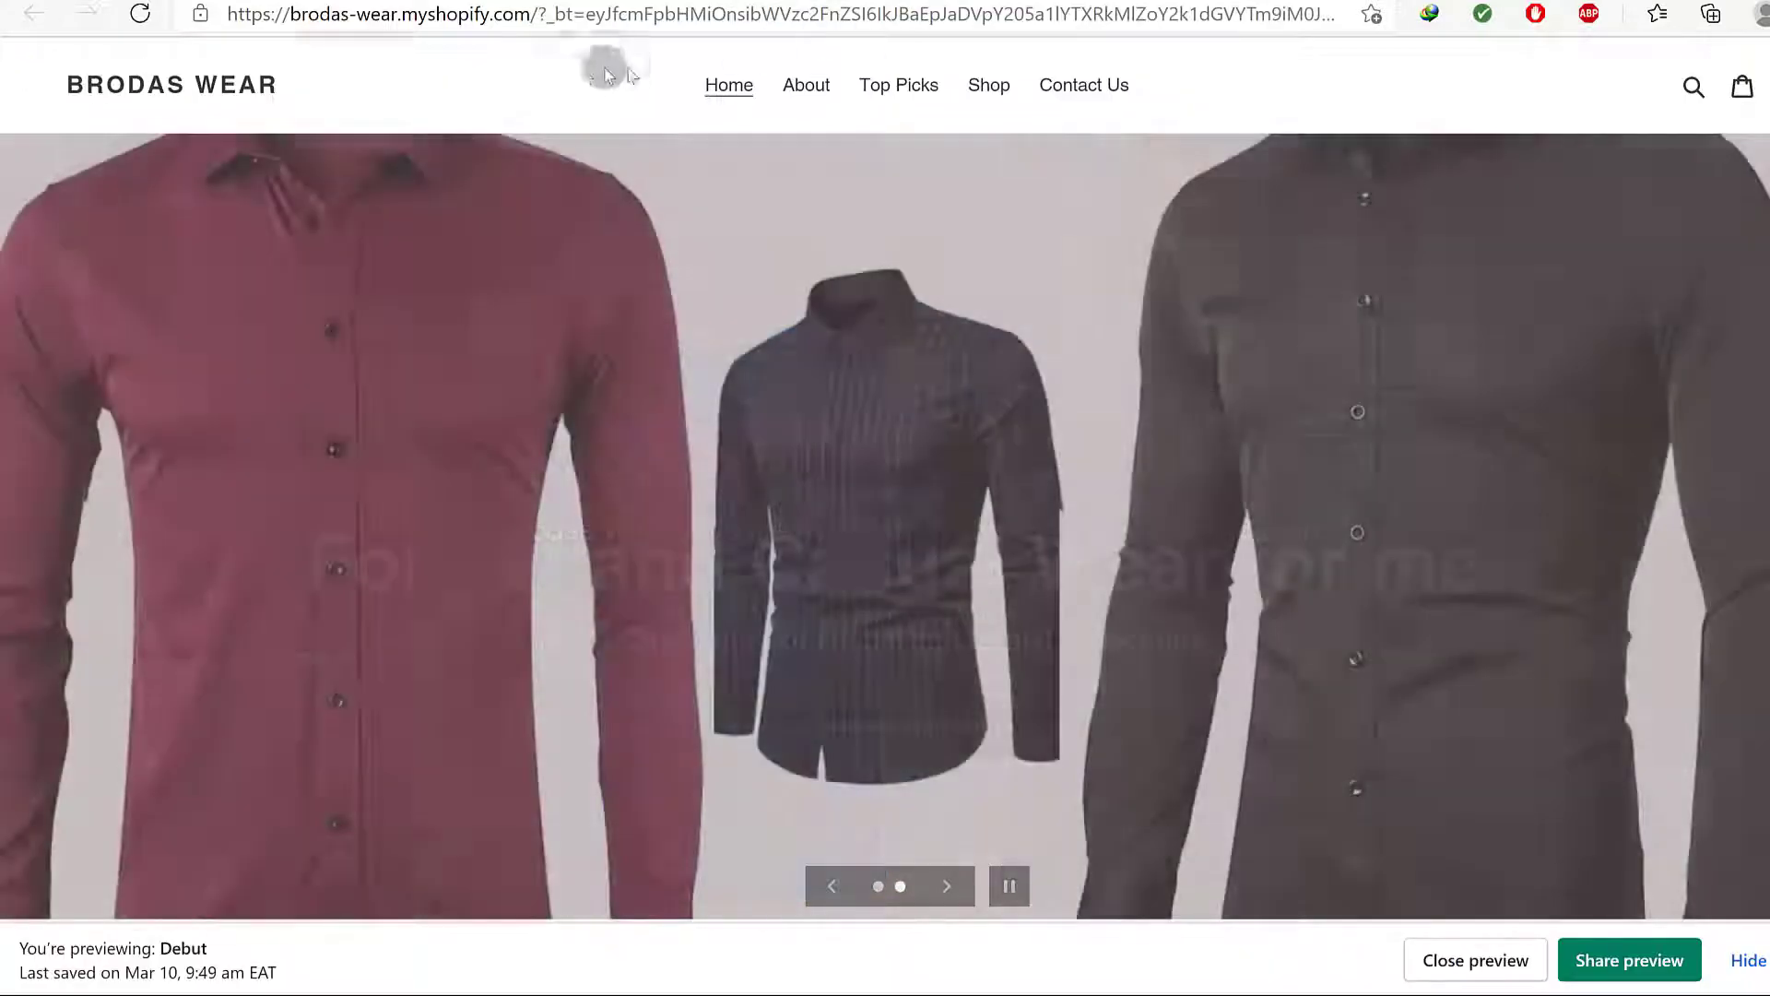
pyautogui.click(140, 13)
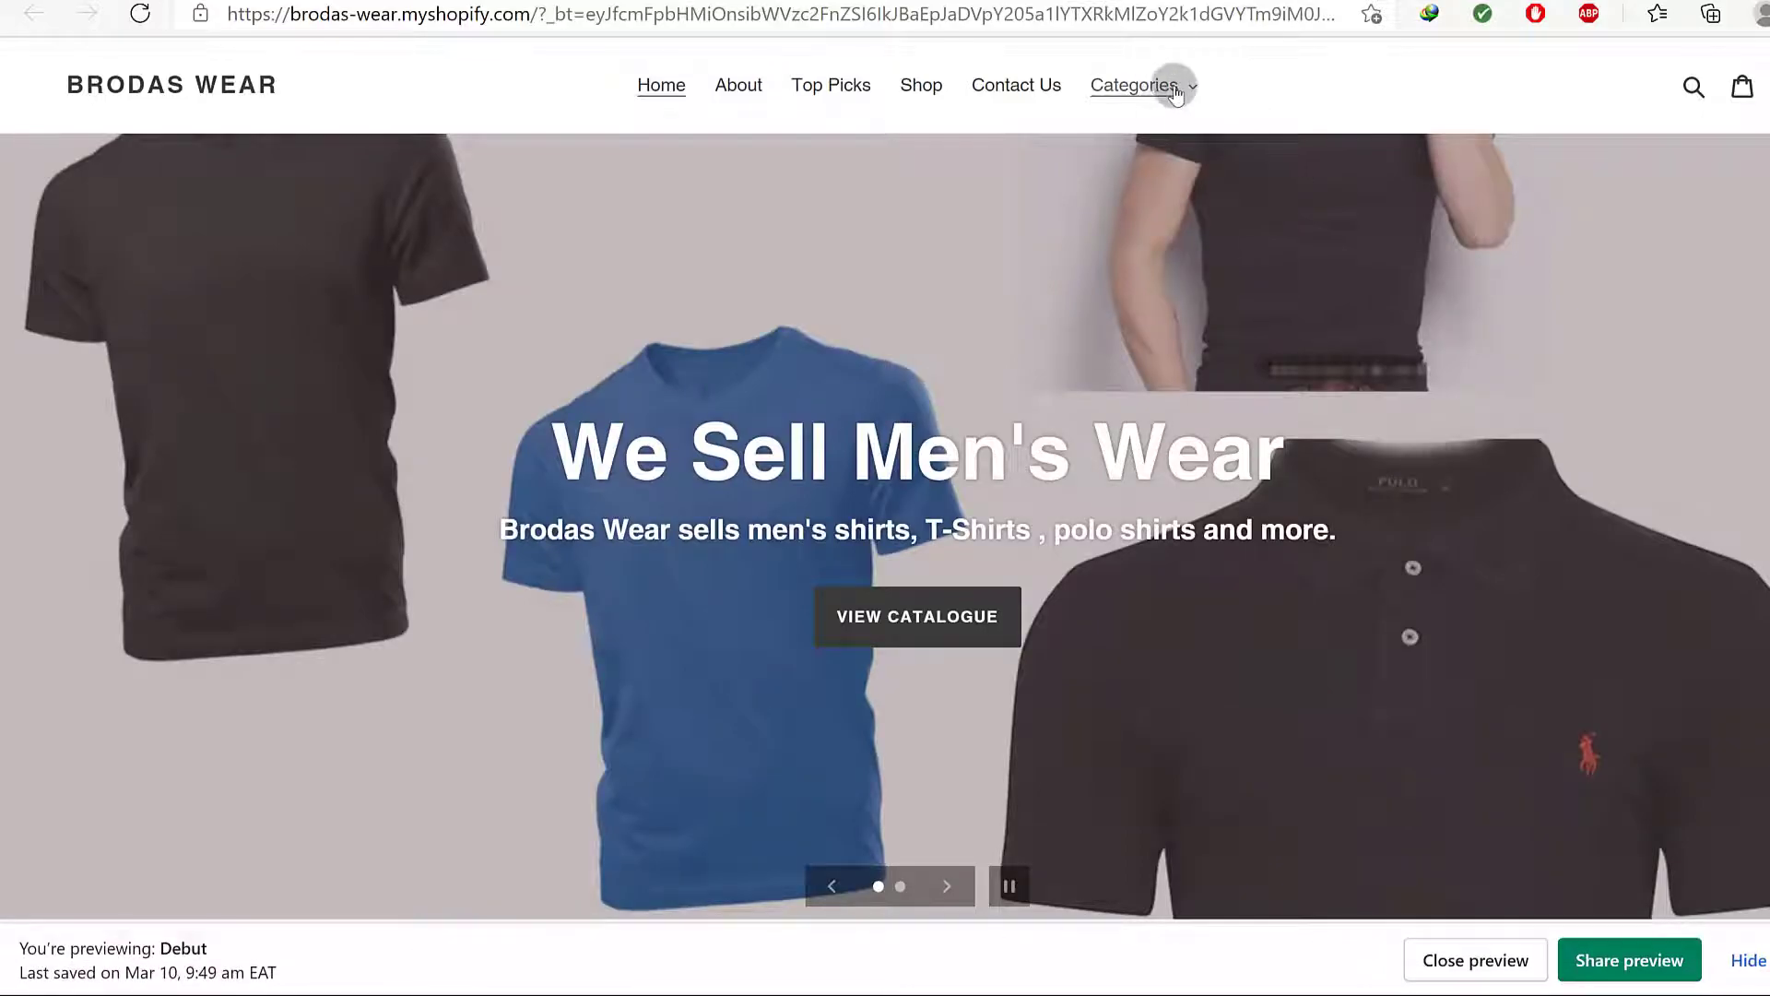
# Test the storefront's Categories drop-down by opening its Short sleeved and Formal Shirts collection pages
pyautogui.click(1169, 87)
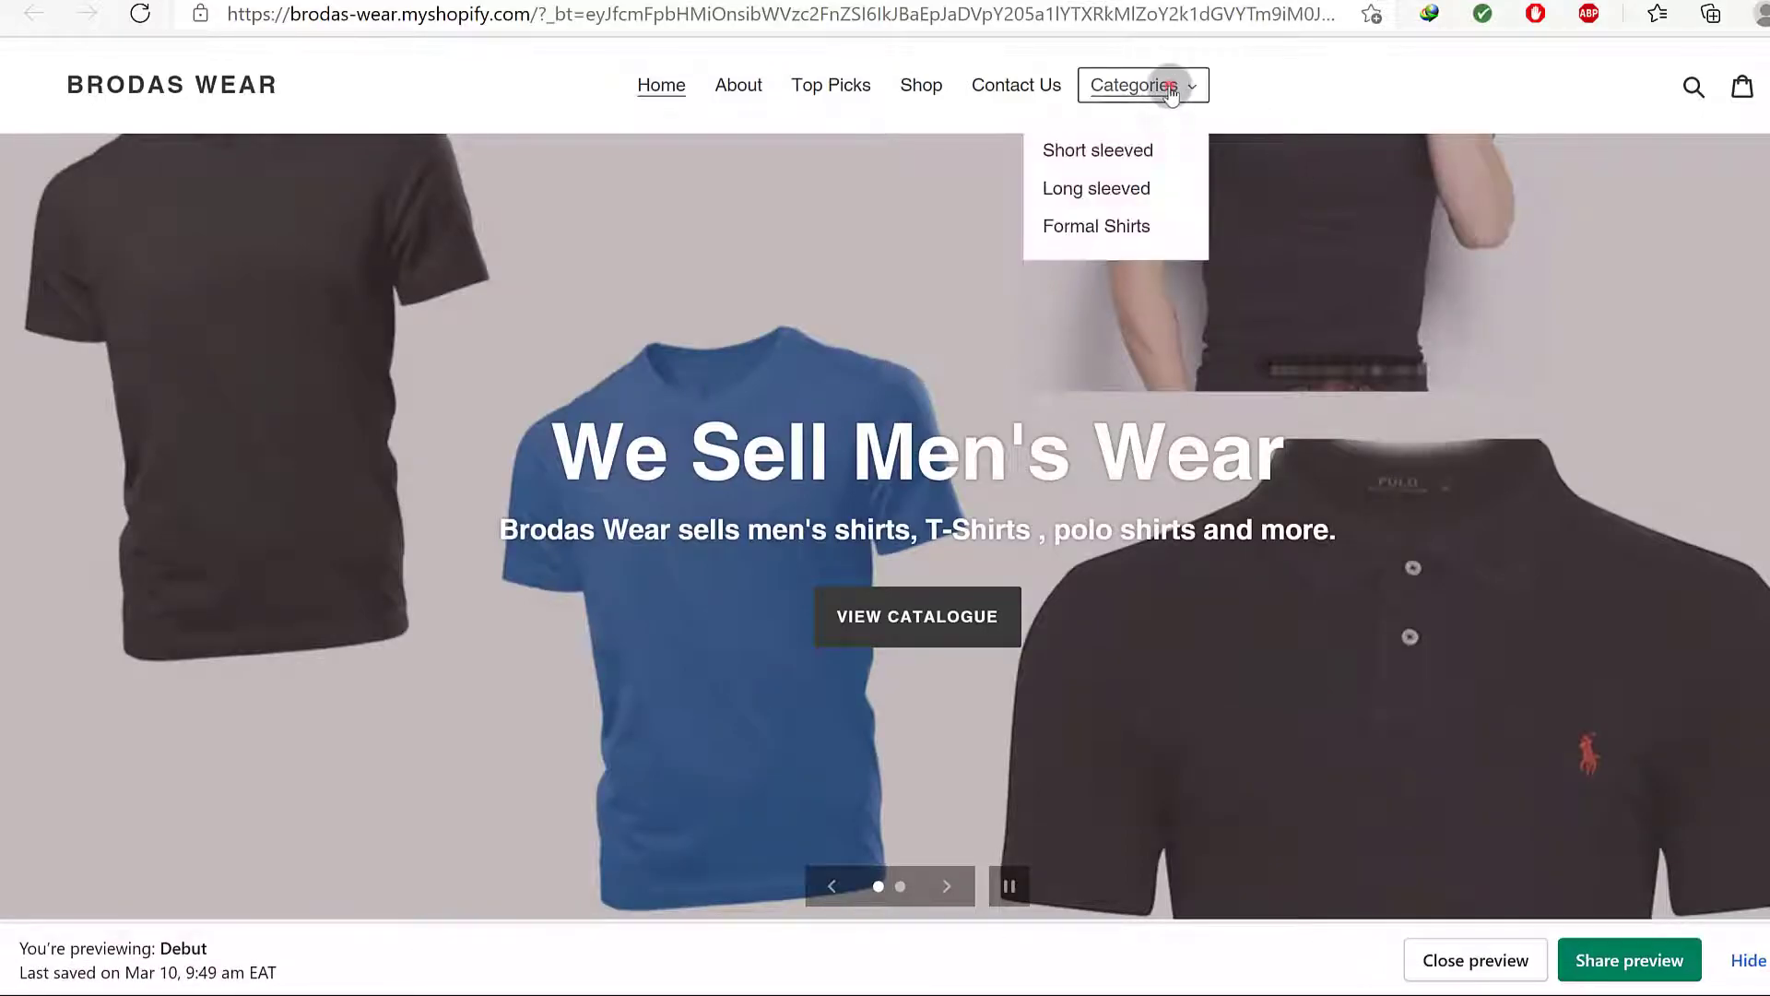
pyautogui.click(1126, 90)
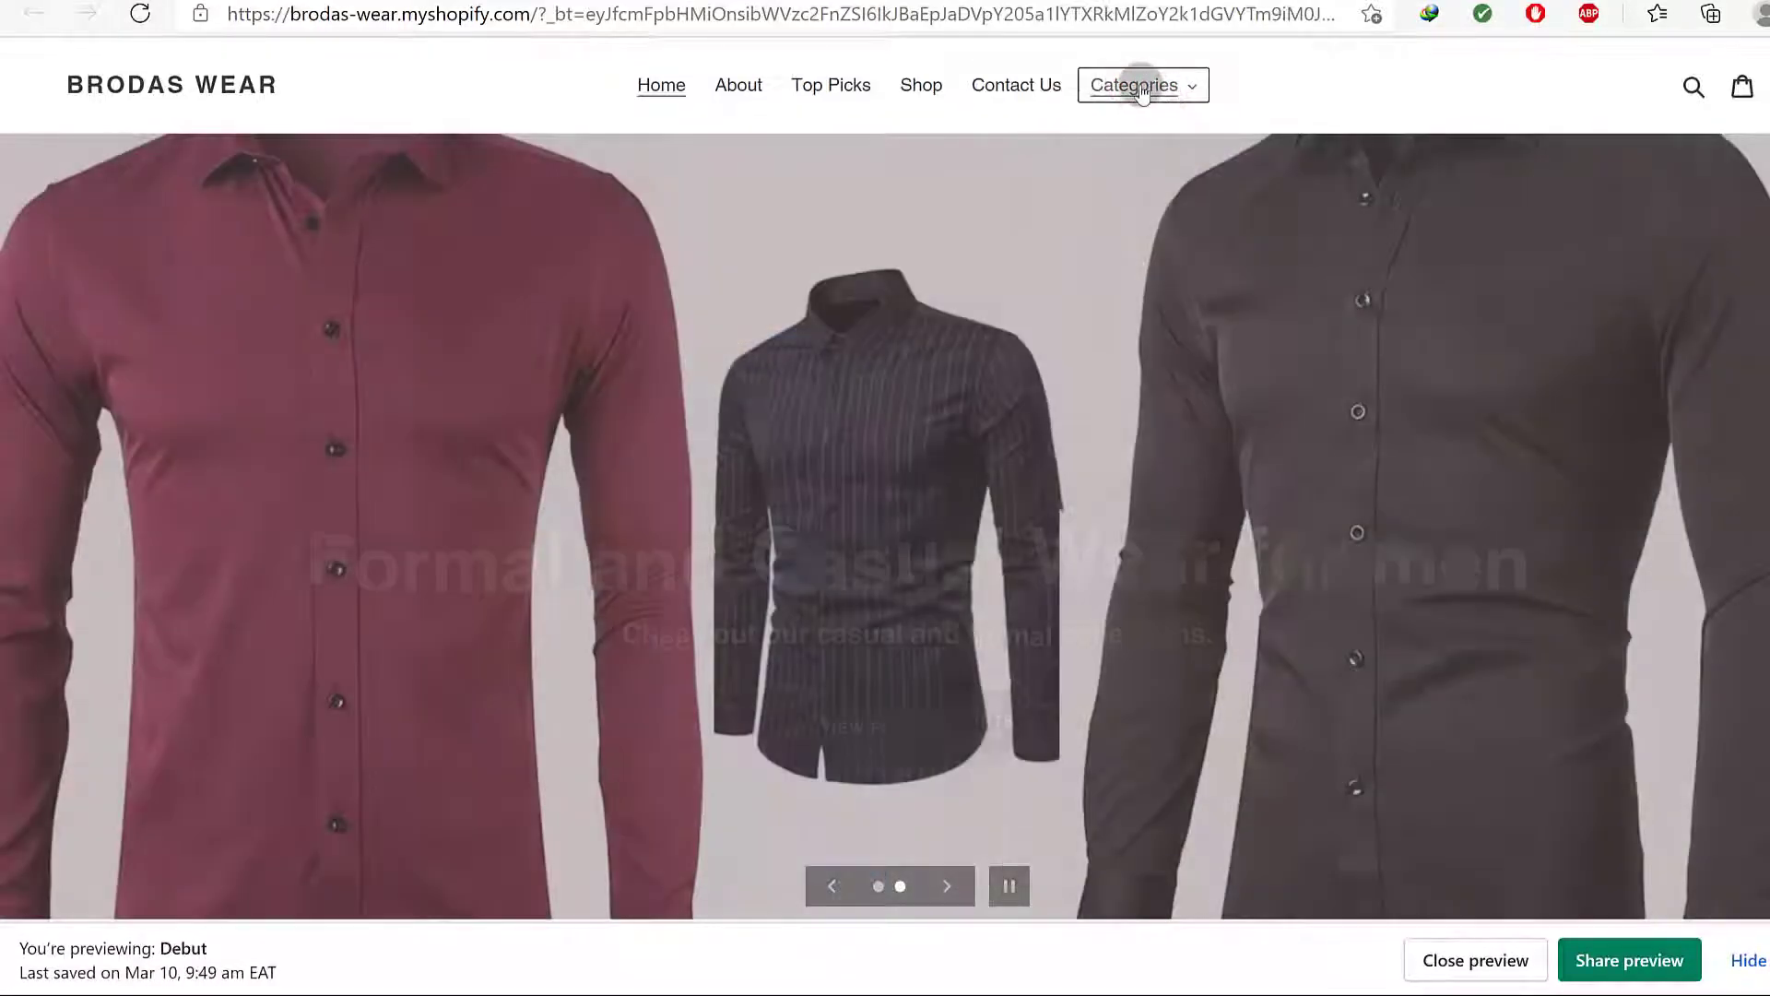
pyautogui.click(1142, 85)
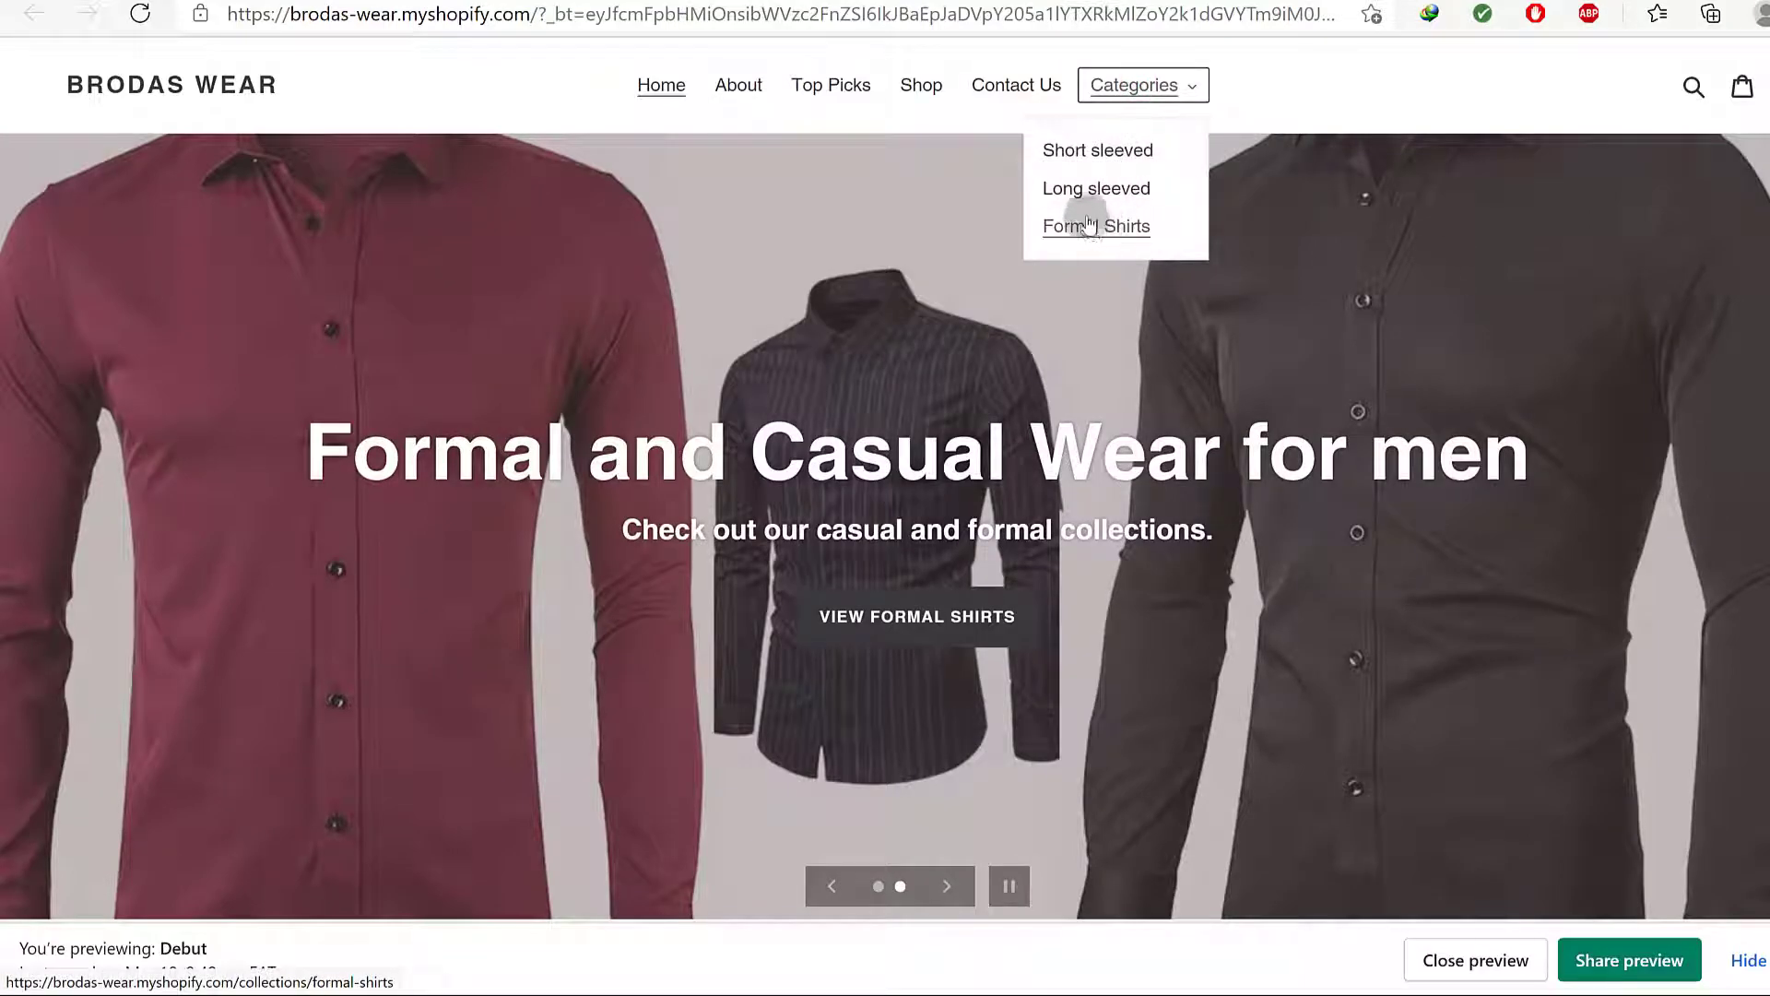
pyautogui.click(1069, 150)
pyautogui.click(1163, 88)
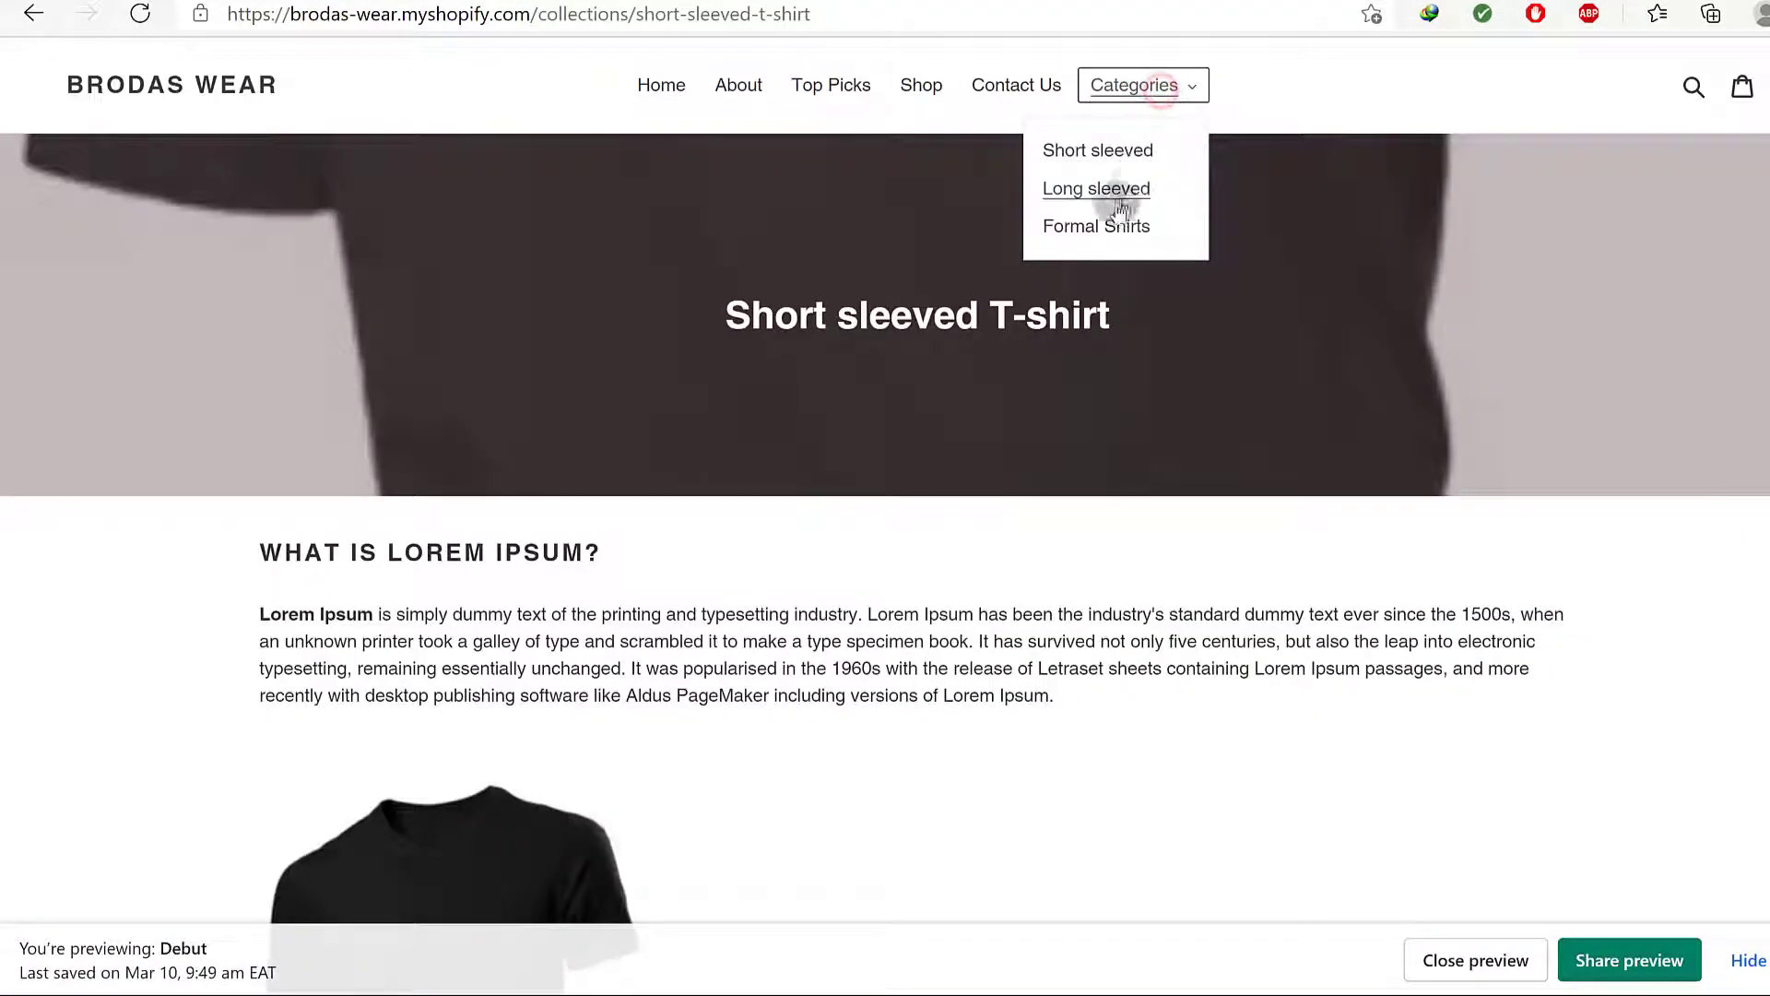
pyautogui.click(1099, 227)
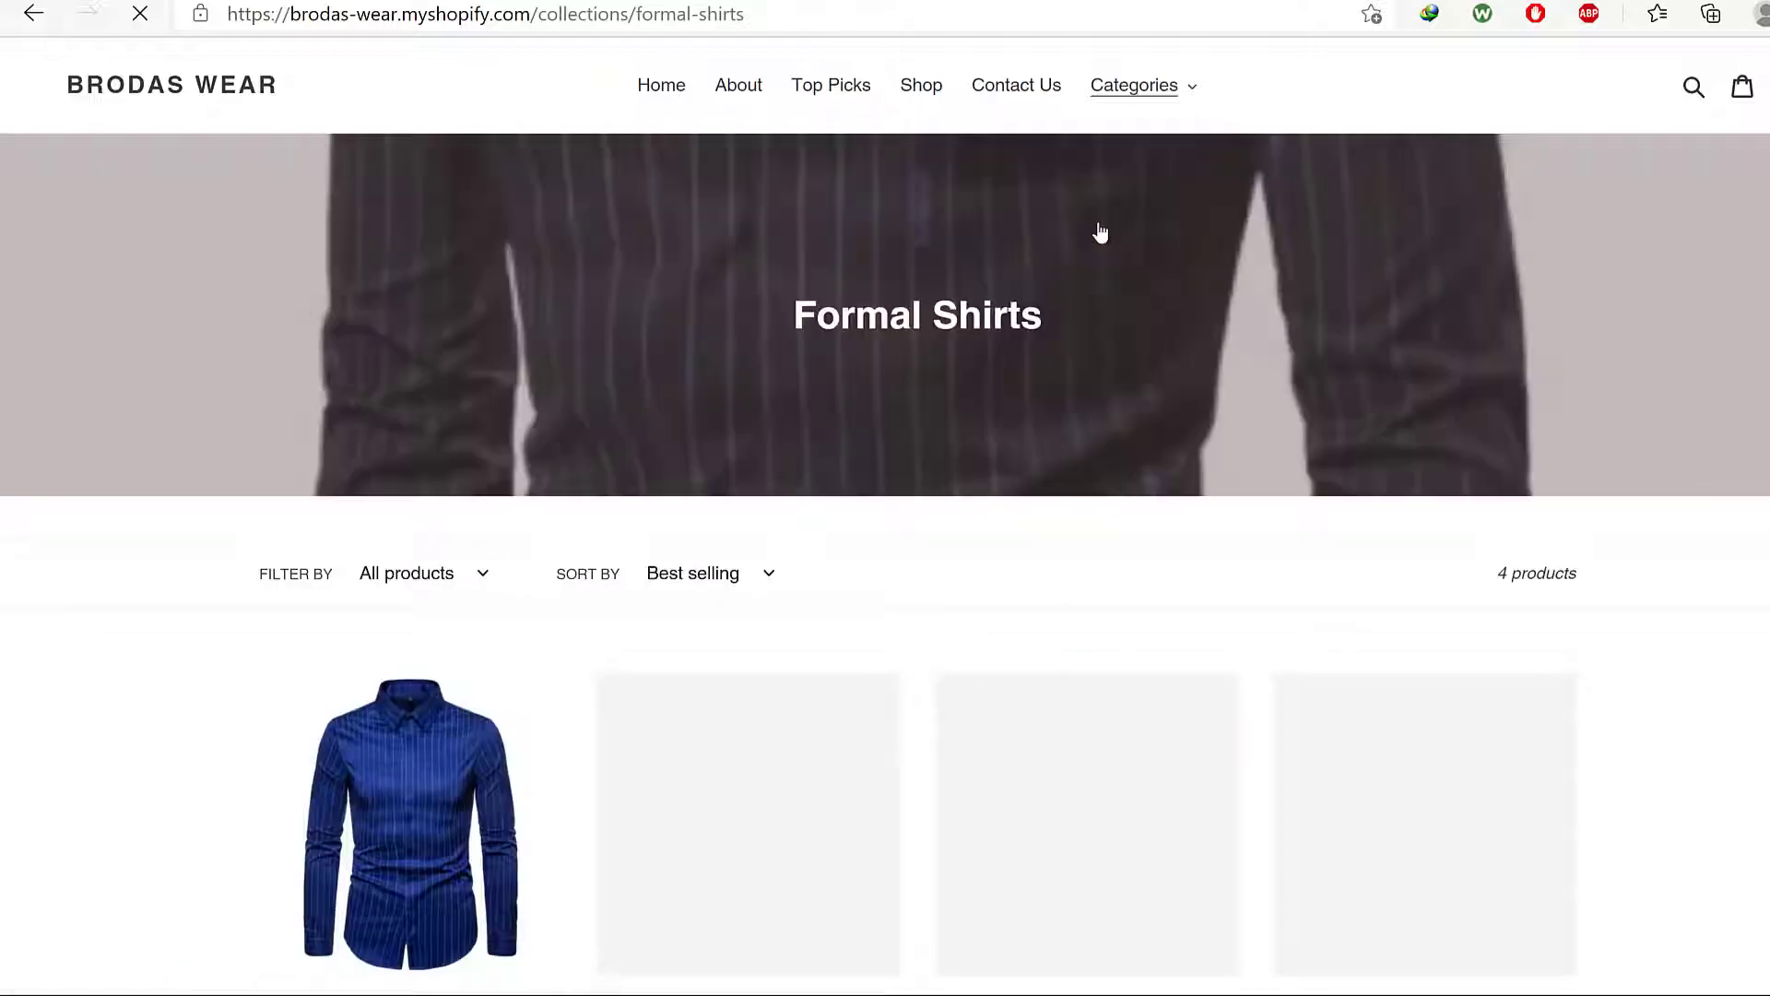
pyautogui.scroll(-7, 1202, 359)
pyautogui.scroll(7, 1202, 359)
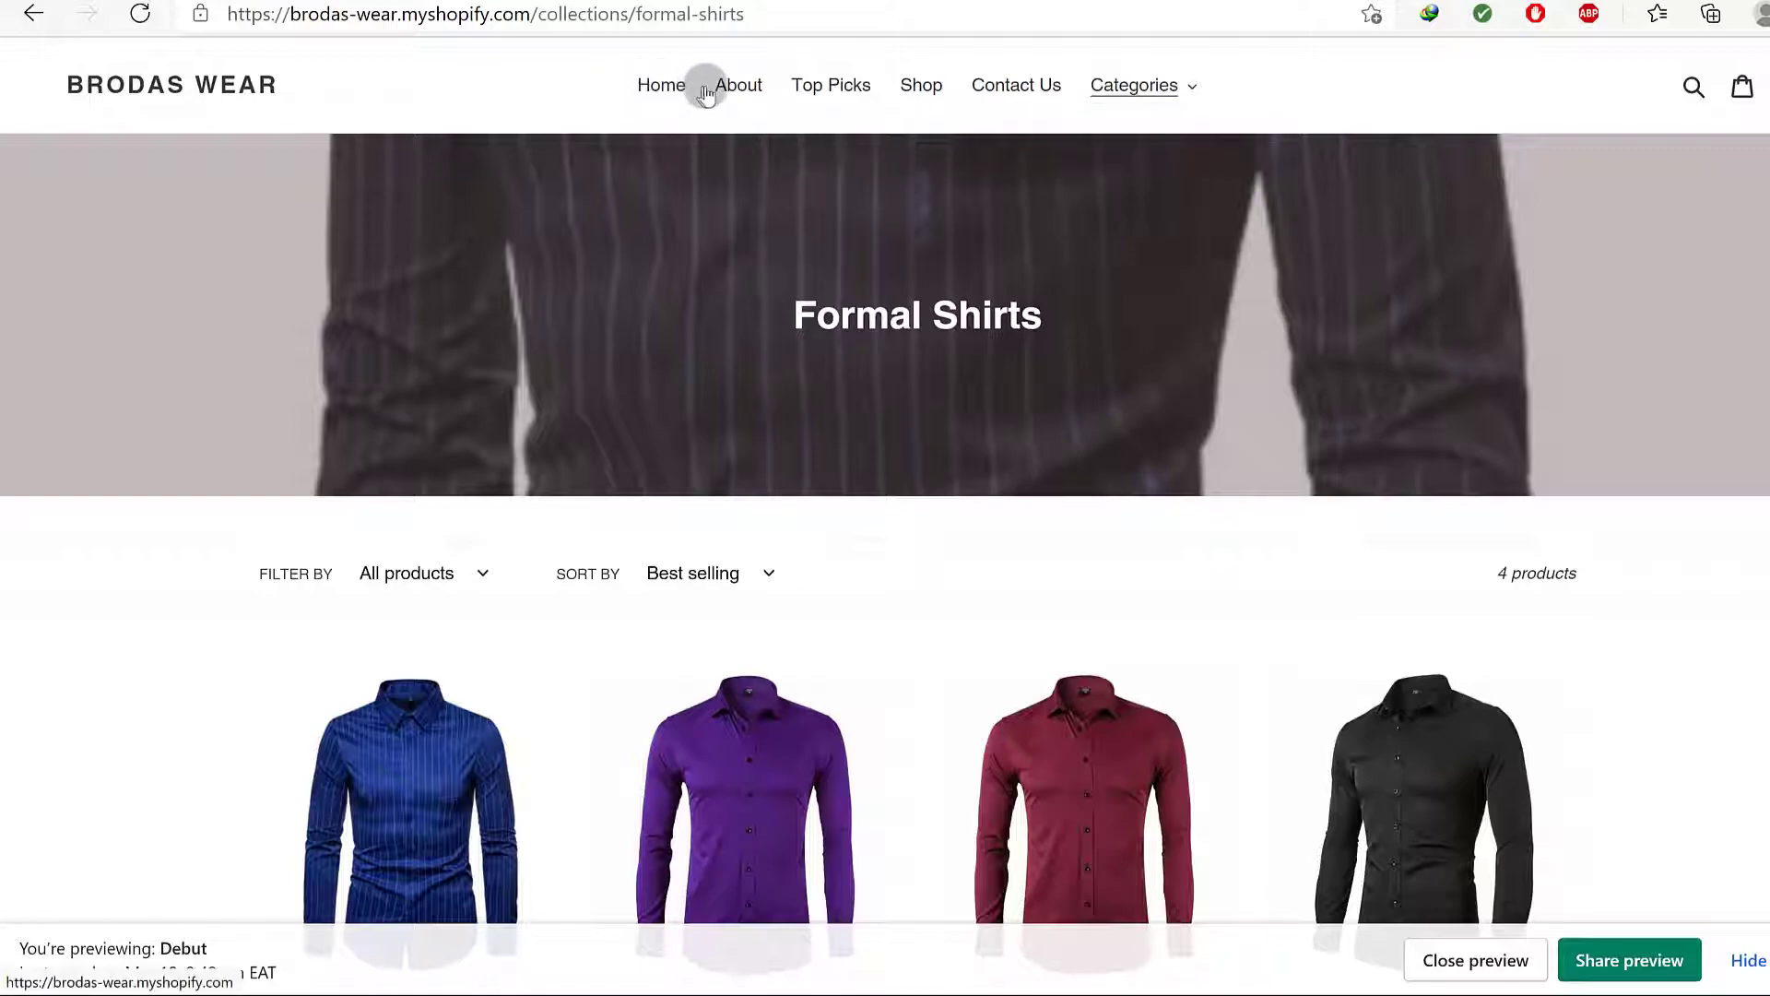
# Review the Categories drop-down, the header menu and the footer's quick links on the Formal Shirts page
pyautogui.click(1193, 87)
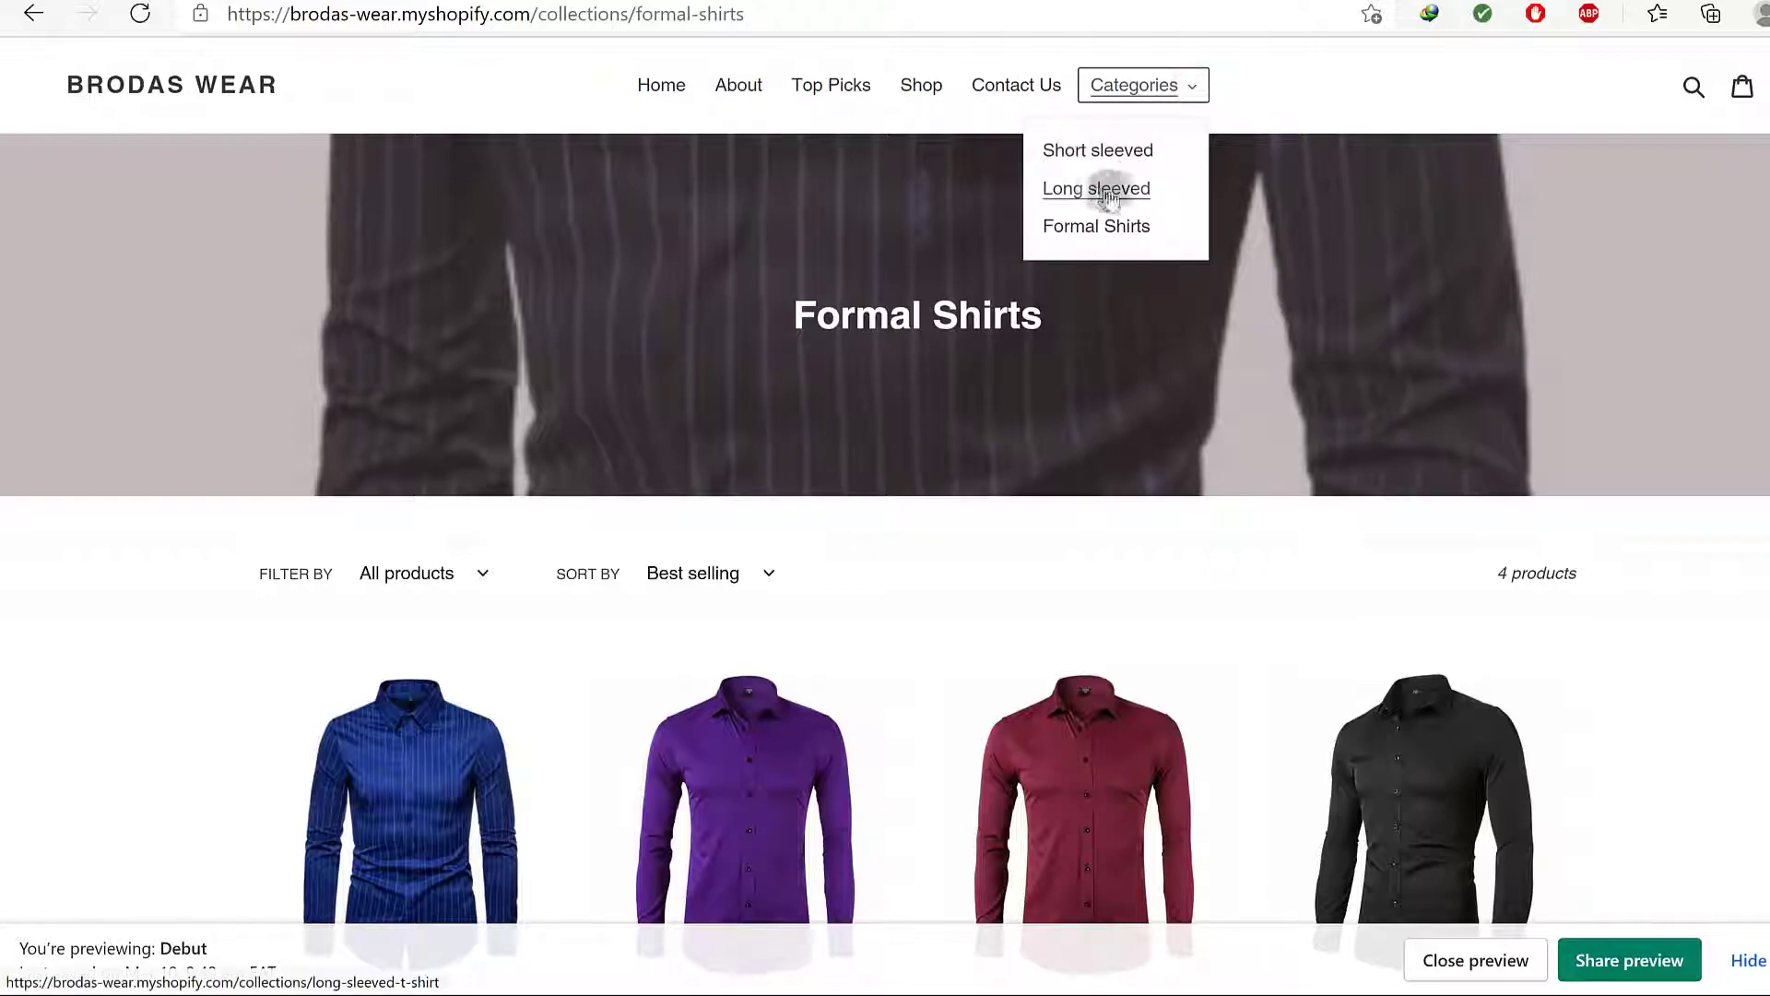
pyautogui.click(1307, 113)
pyautogui.scroll(-6, 1352, 478)
pyautogui.scroll(6, 1337, 470)
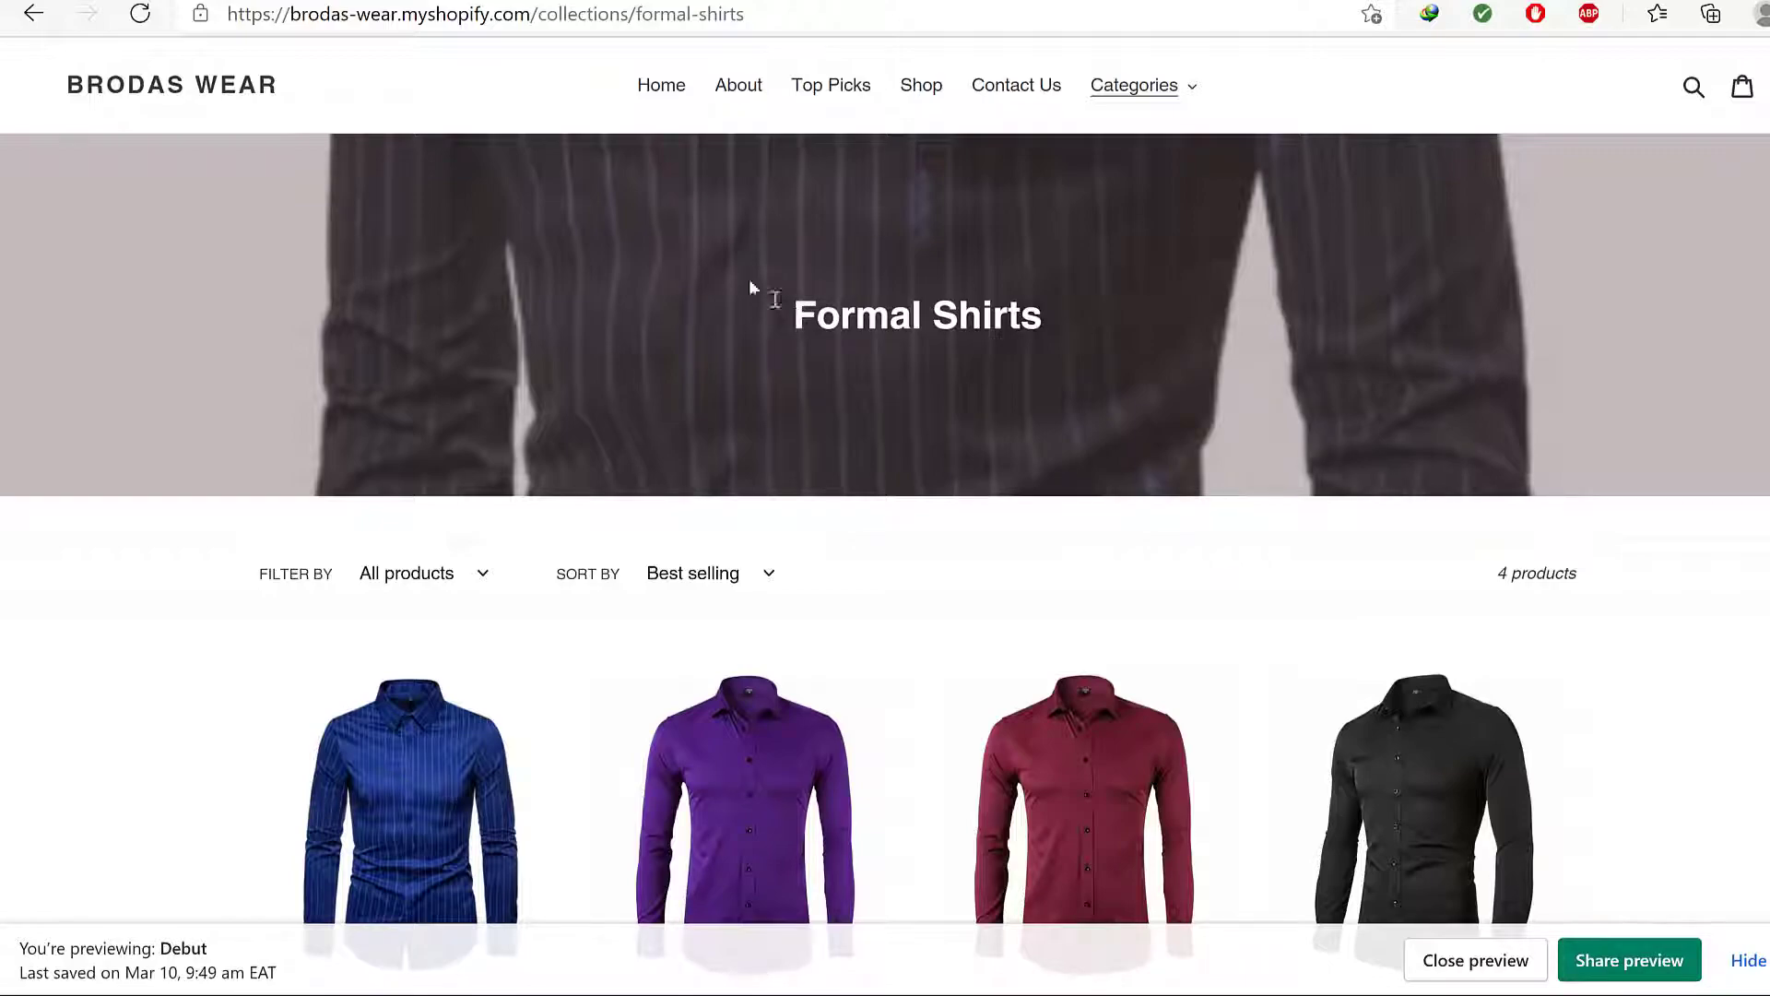
pyautogui.moveTo(610, 79); pyautogui.dragTo(1244, 55)
pyautogui.scroll(-6, 1180, 368)
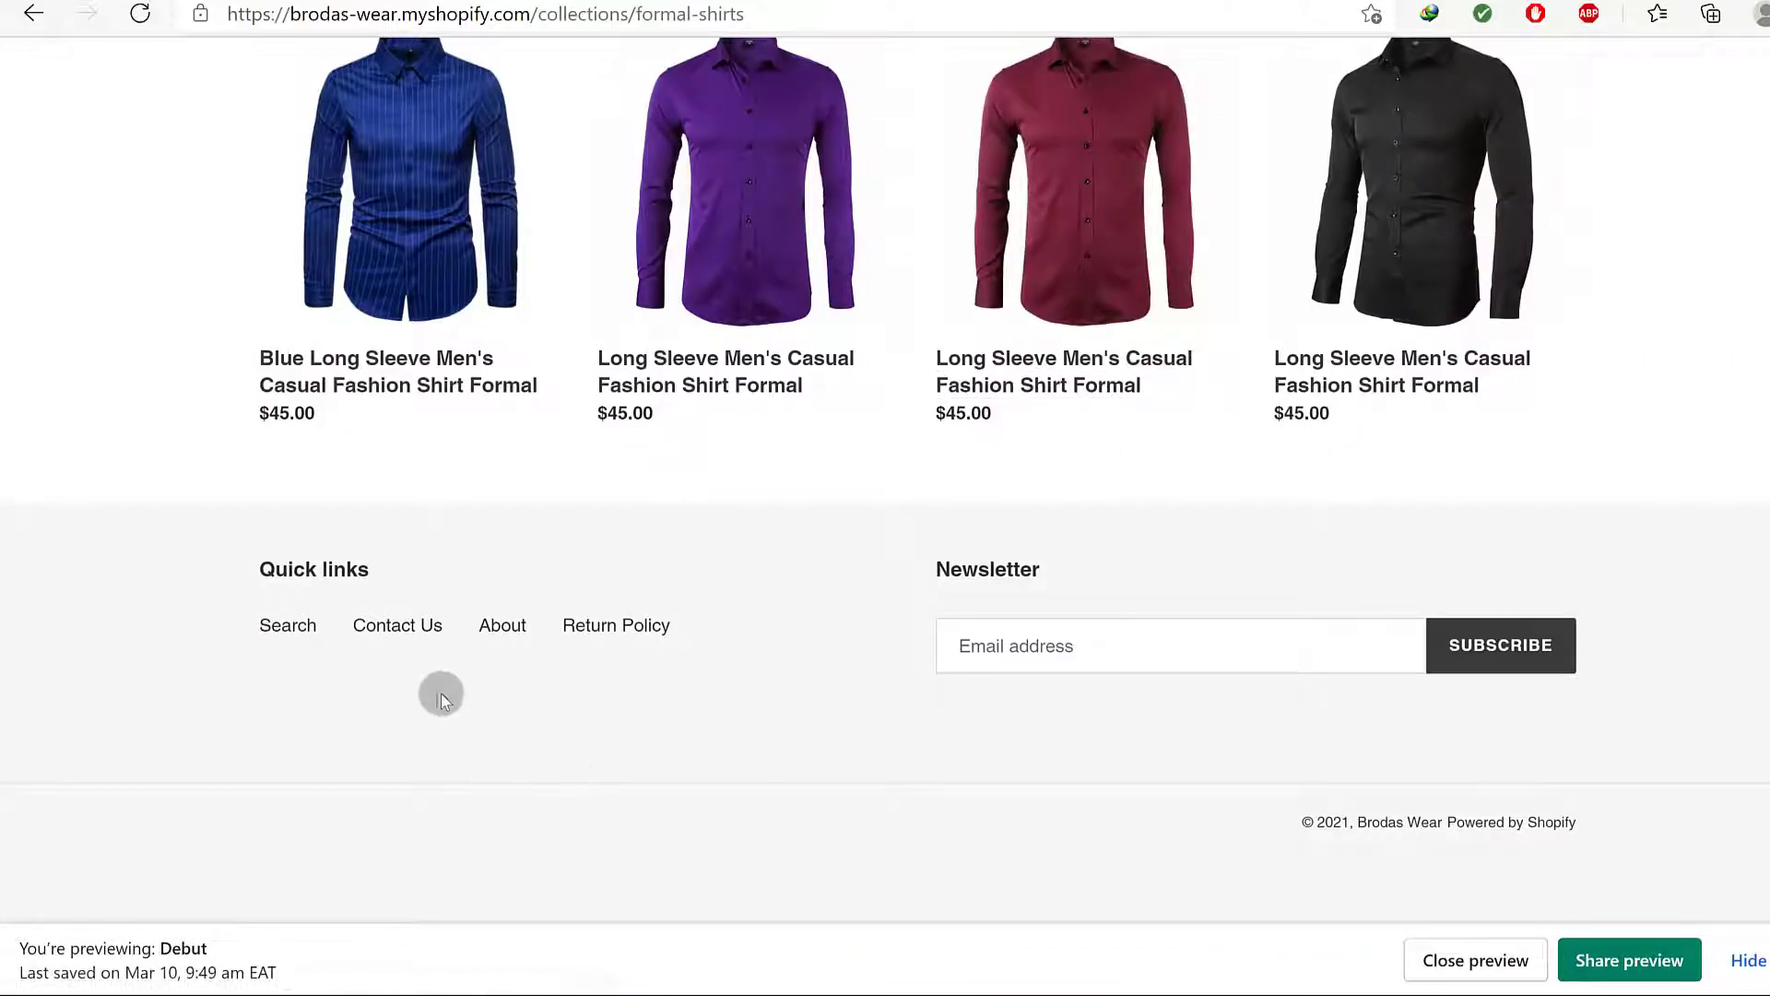
pyautogui.click(232, 625)
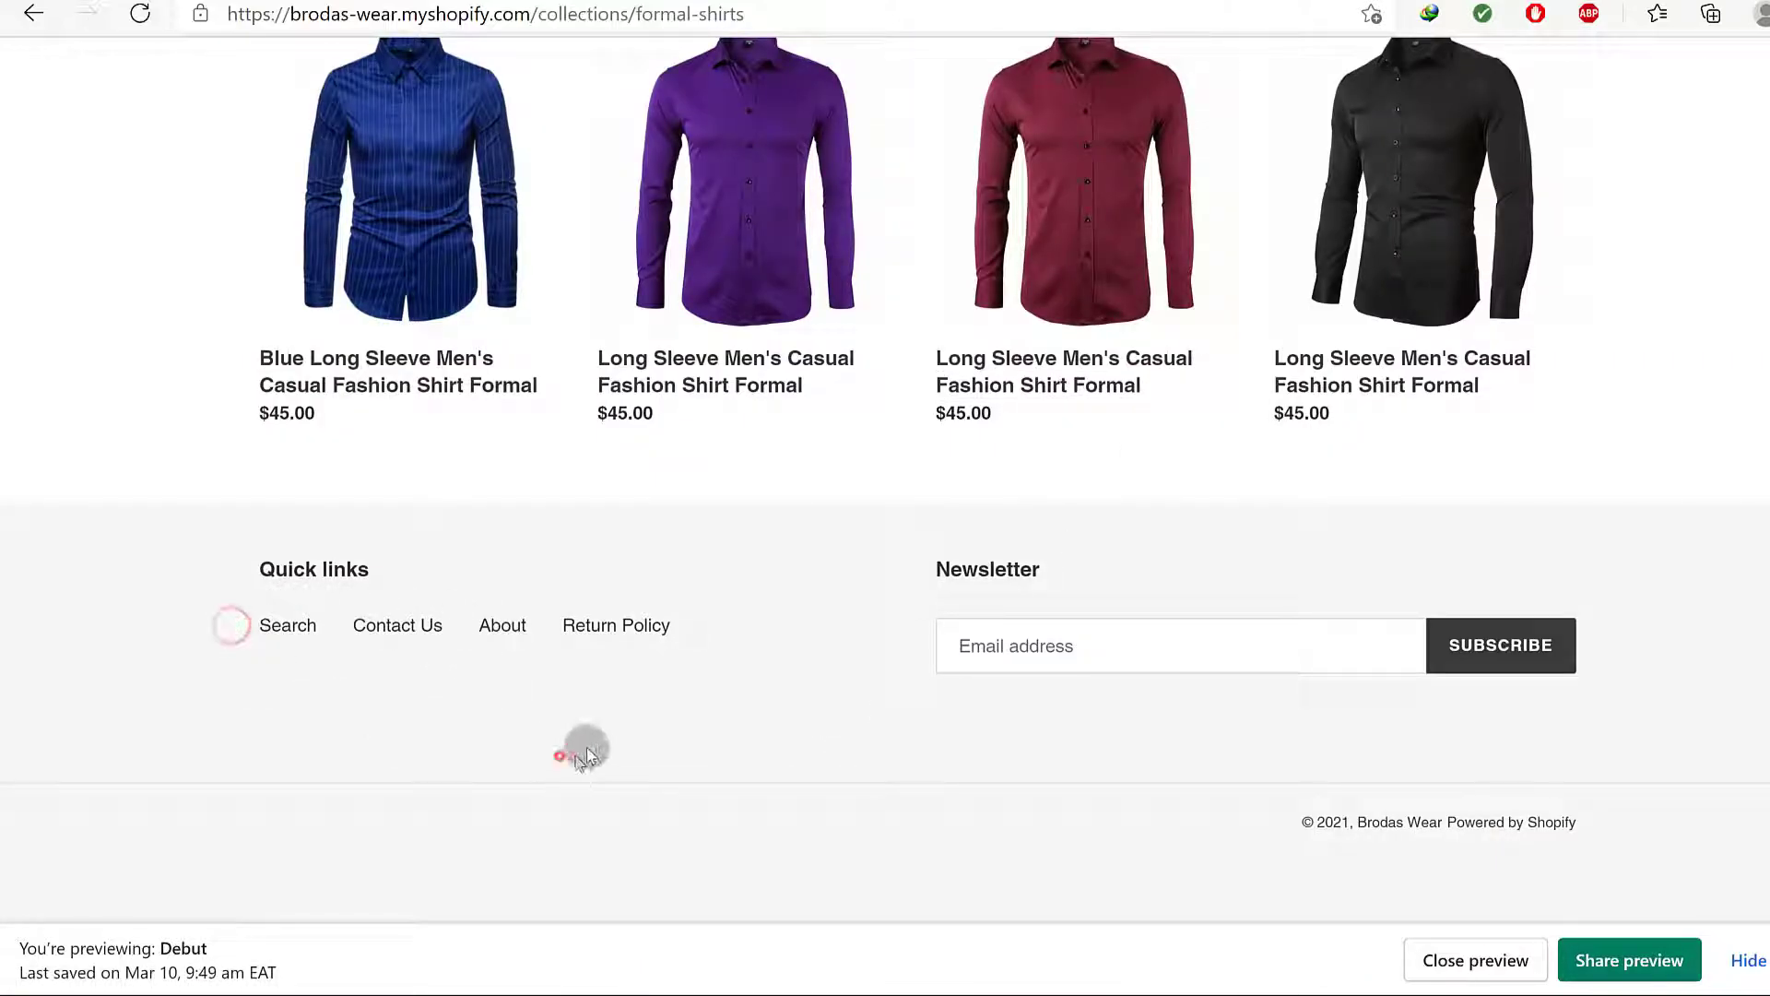
pyautogui.click(559, 756)
pyautogui.scroll(6, 820, 523)
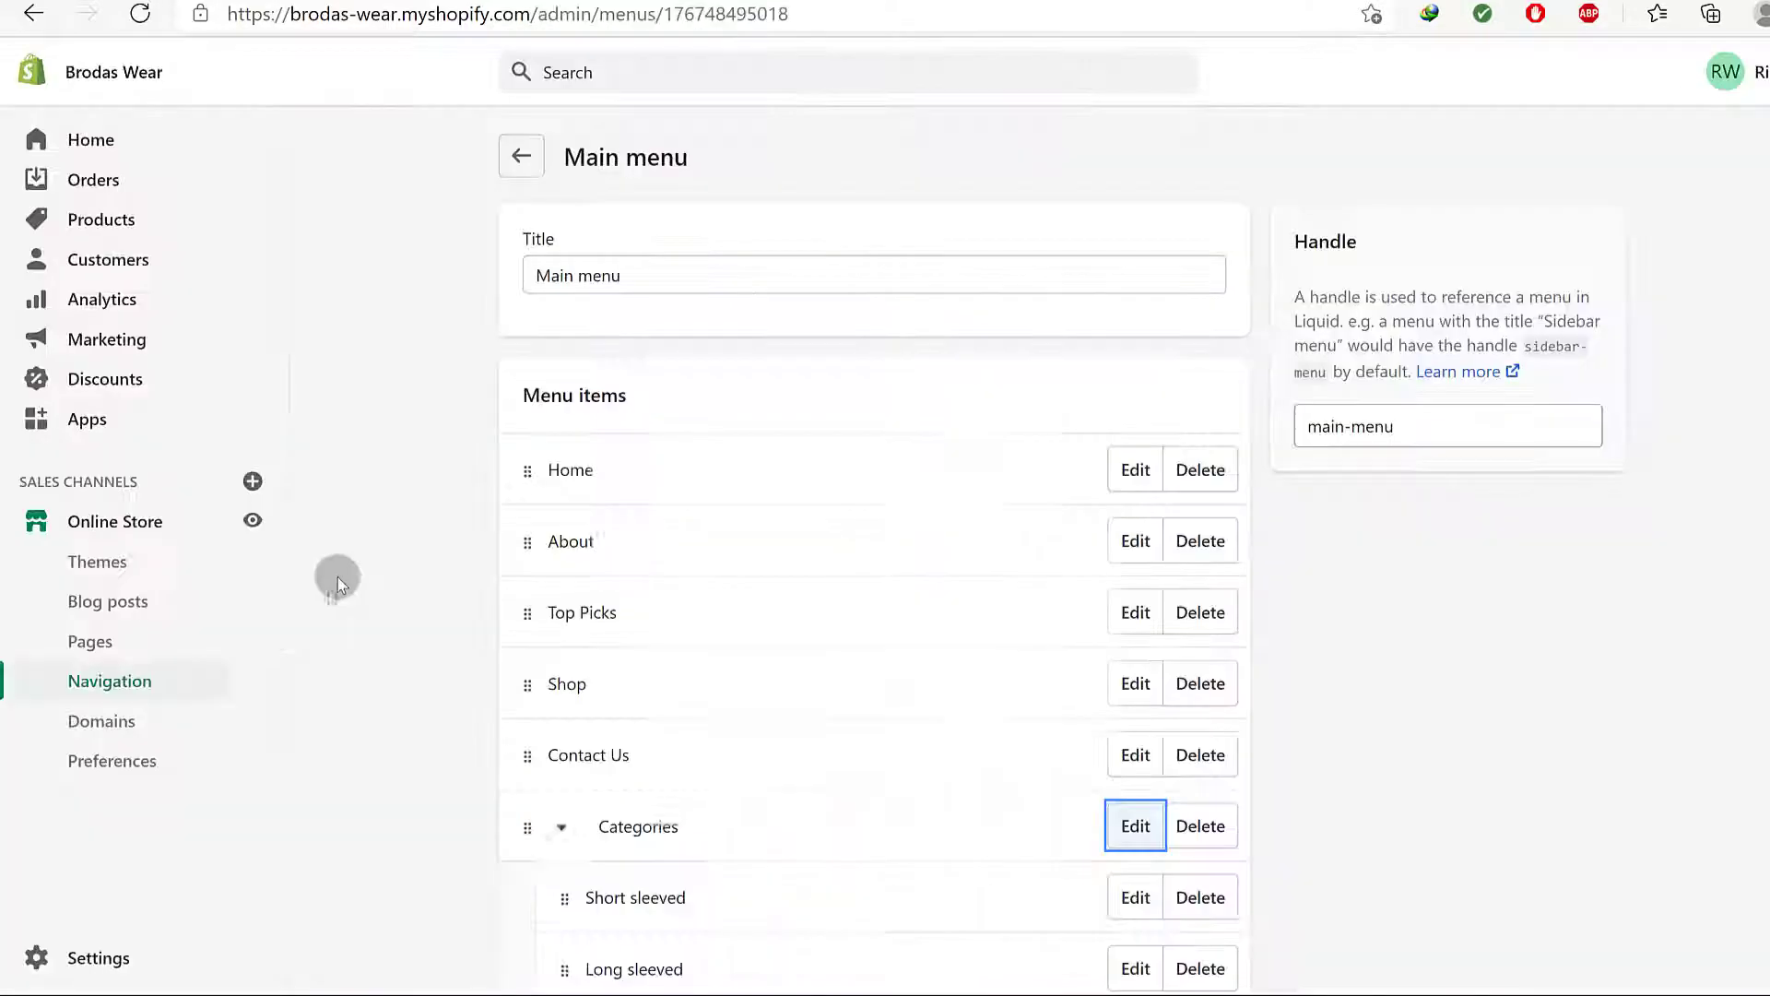
# Return to the store admin's Navigation page and start a new menu, ready to enter its title
pyautogui.click(111, 680)
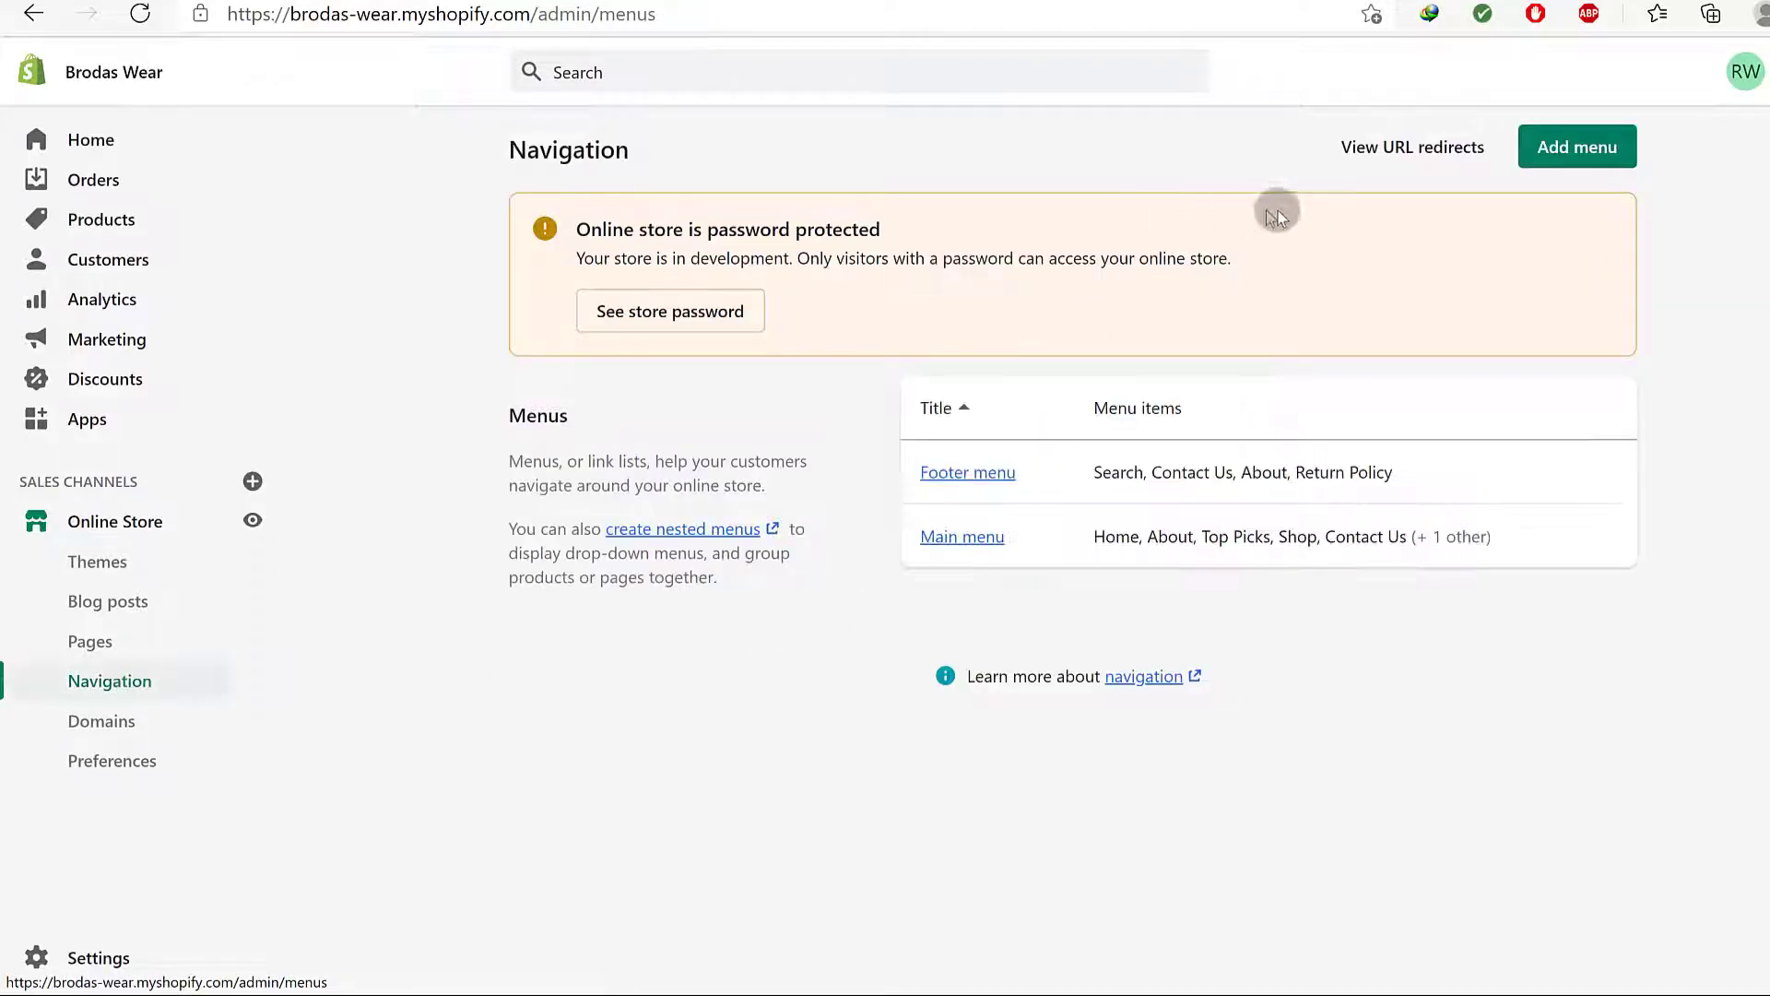
pyautogui.click(1535, 147)
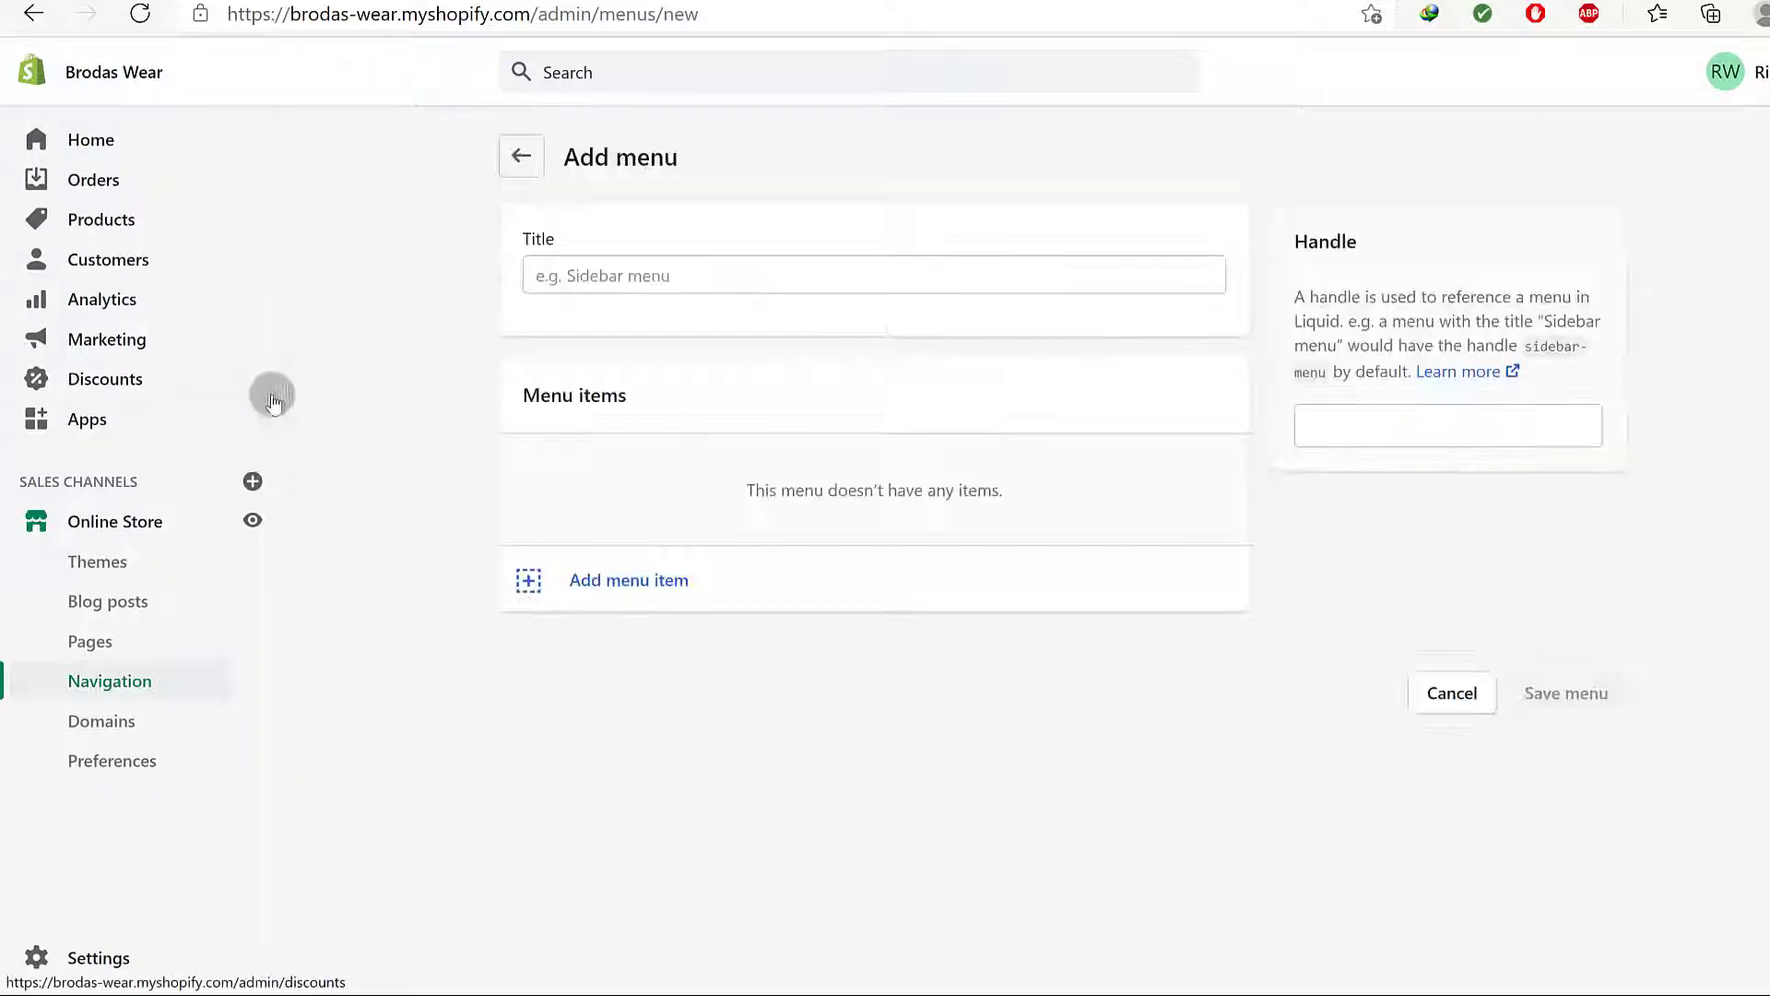
pyautogui.click(616, 266)
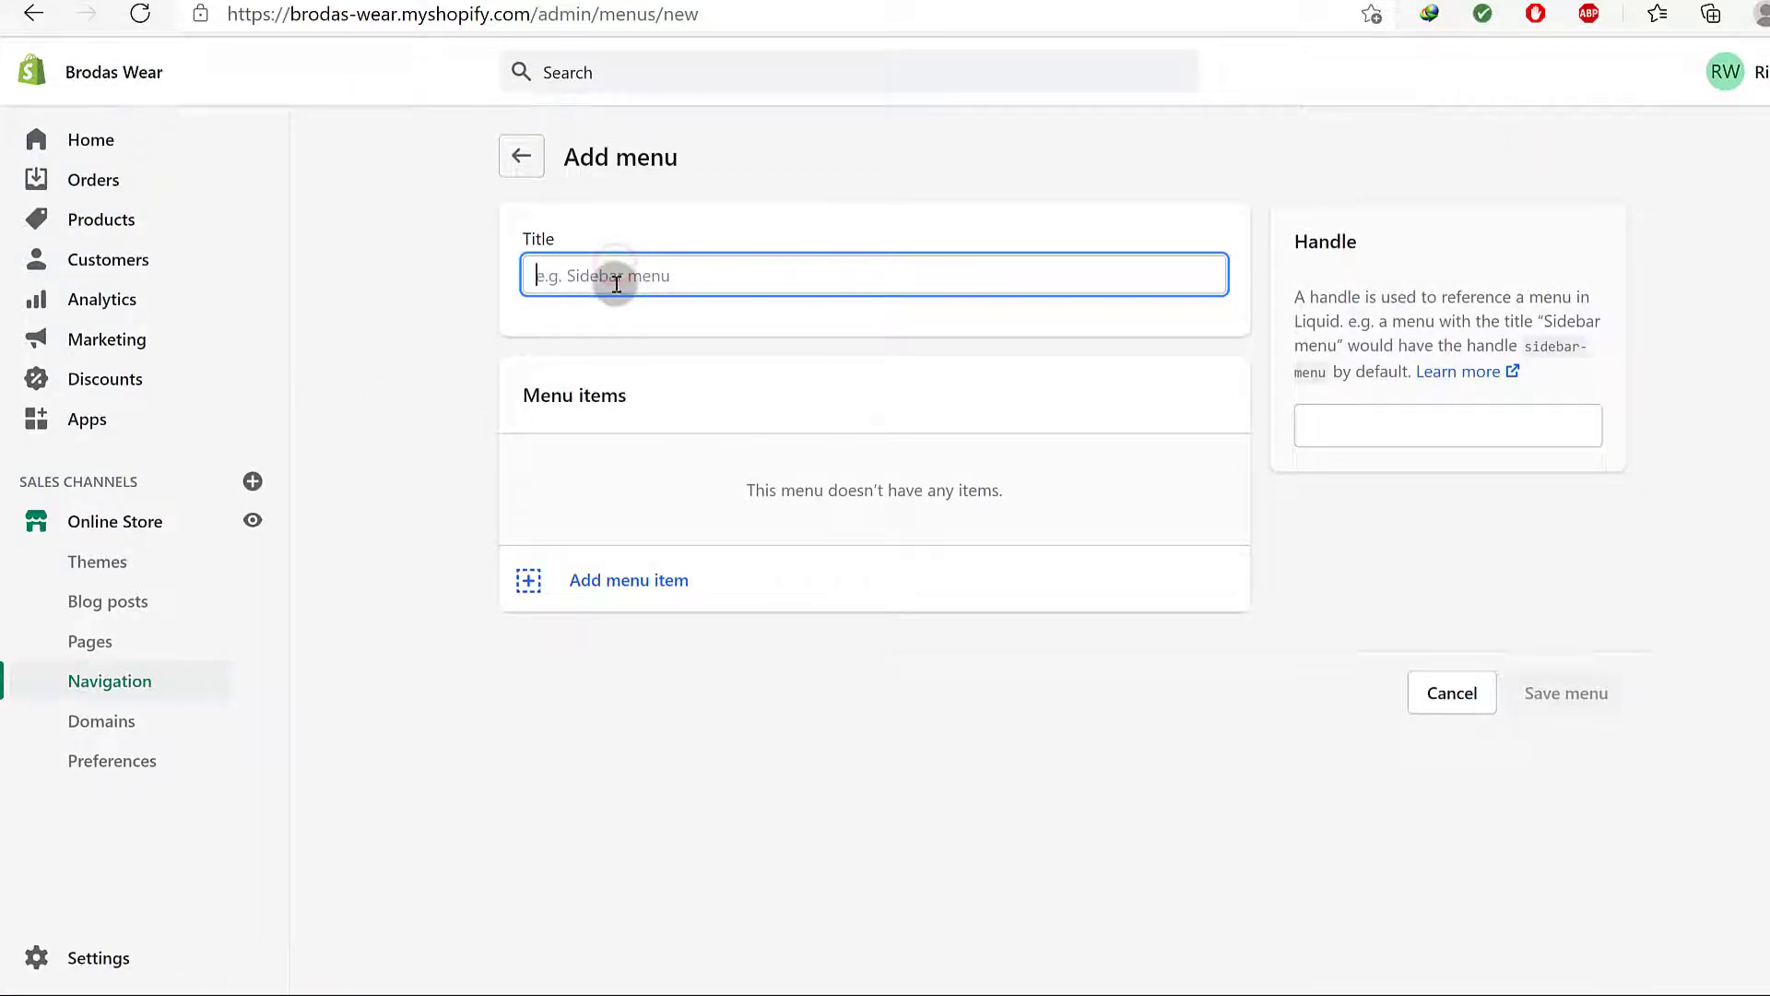